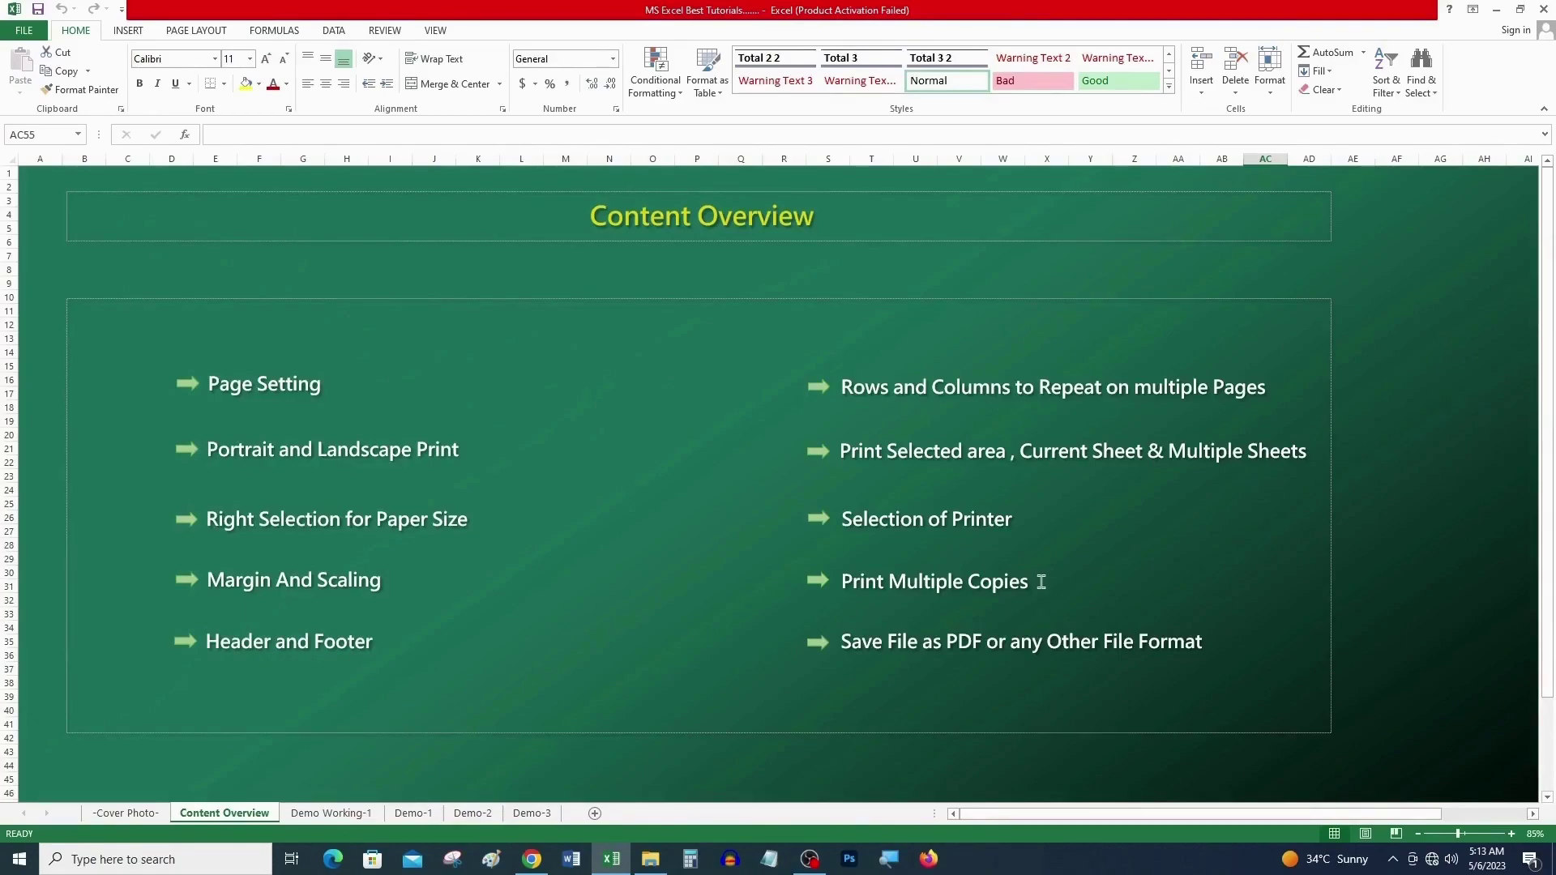
# Step: Open the Demo Working-1 sheet and look over the full Sales Commission Report range, from its title row to below the totals
pyautogui.click(316, 813)
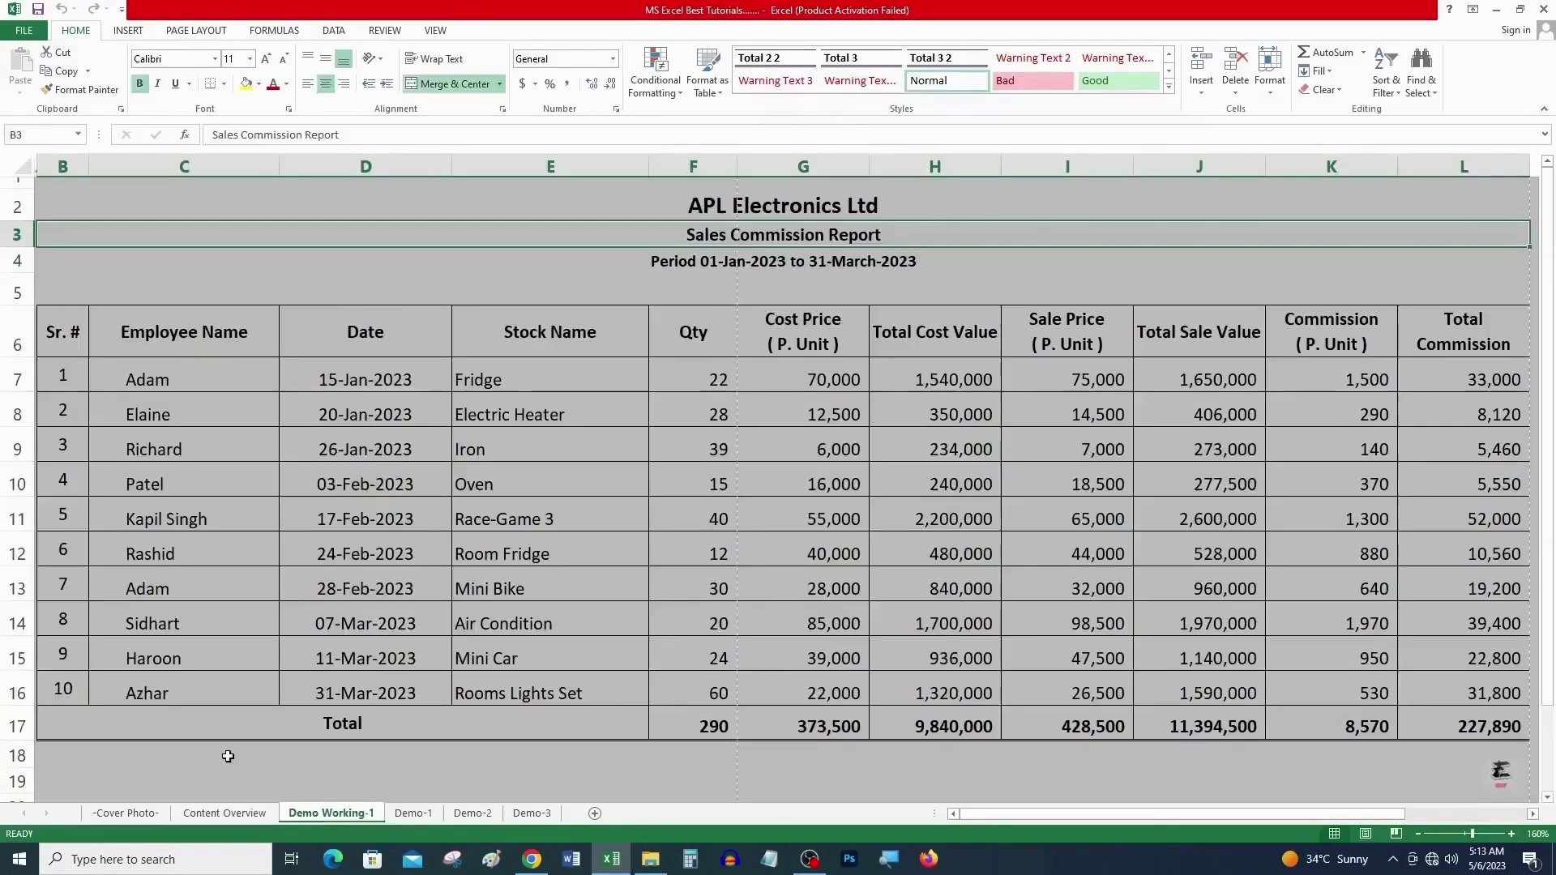
pyautogui.click(300, 753)
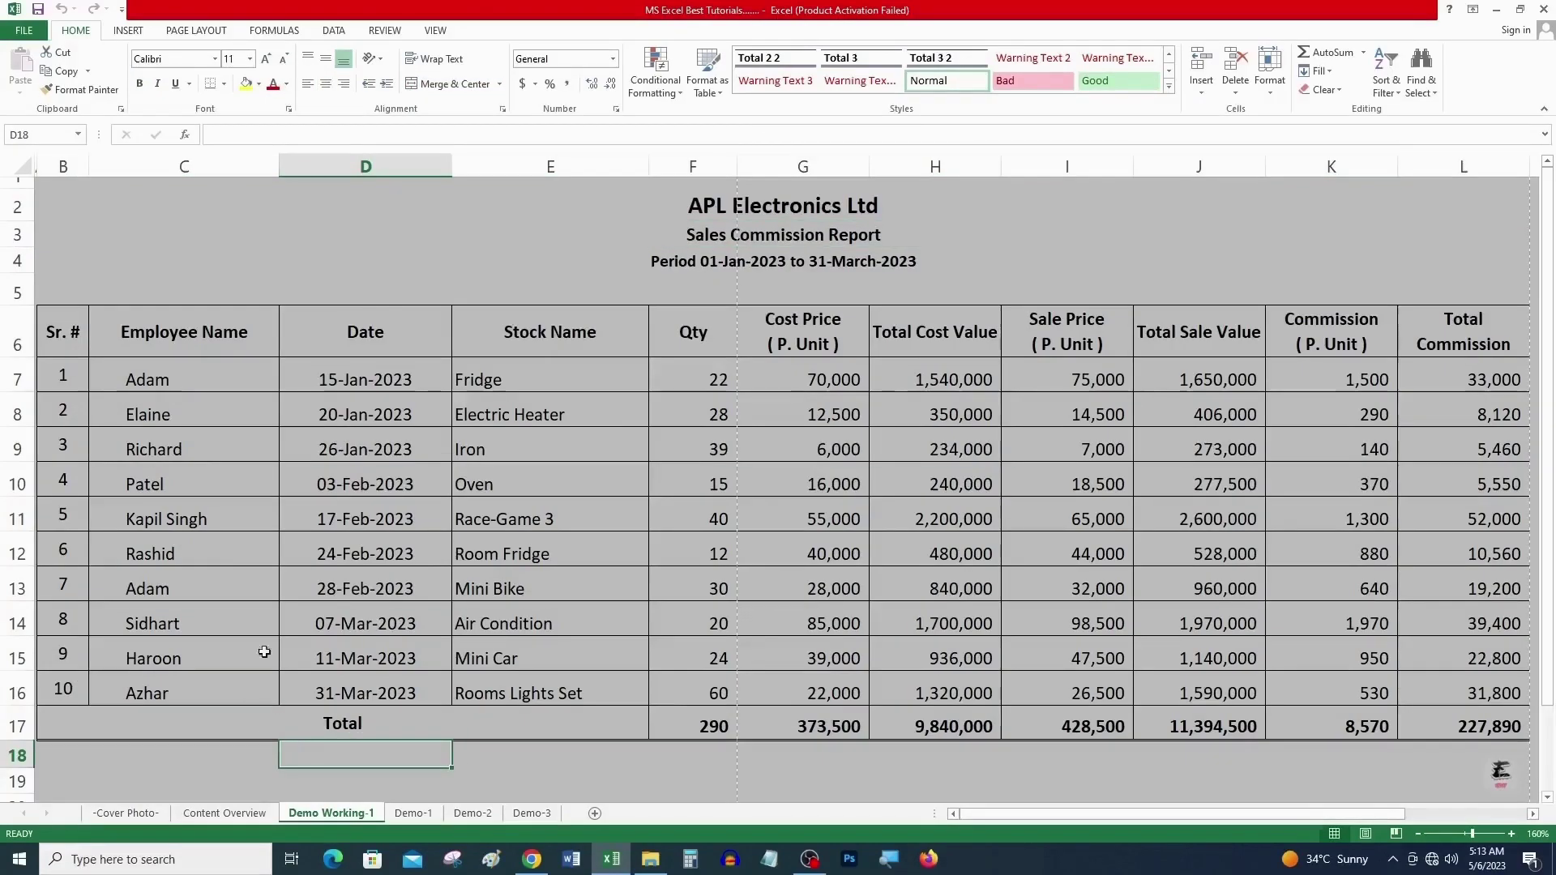
pyautogui.moveTo(68, 196); pyautogui.dragTo(748, 778)
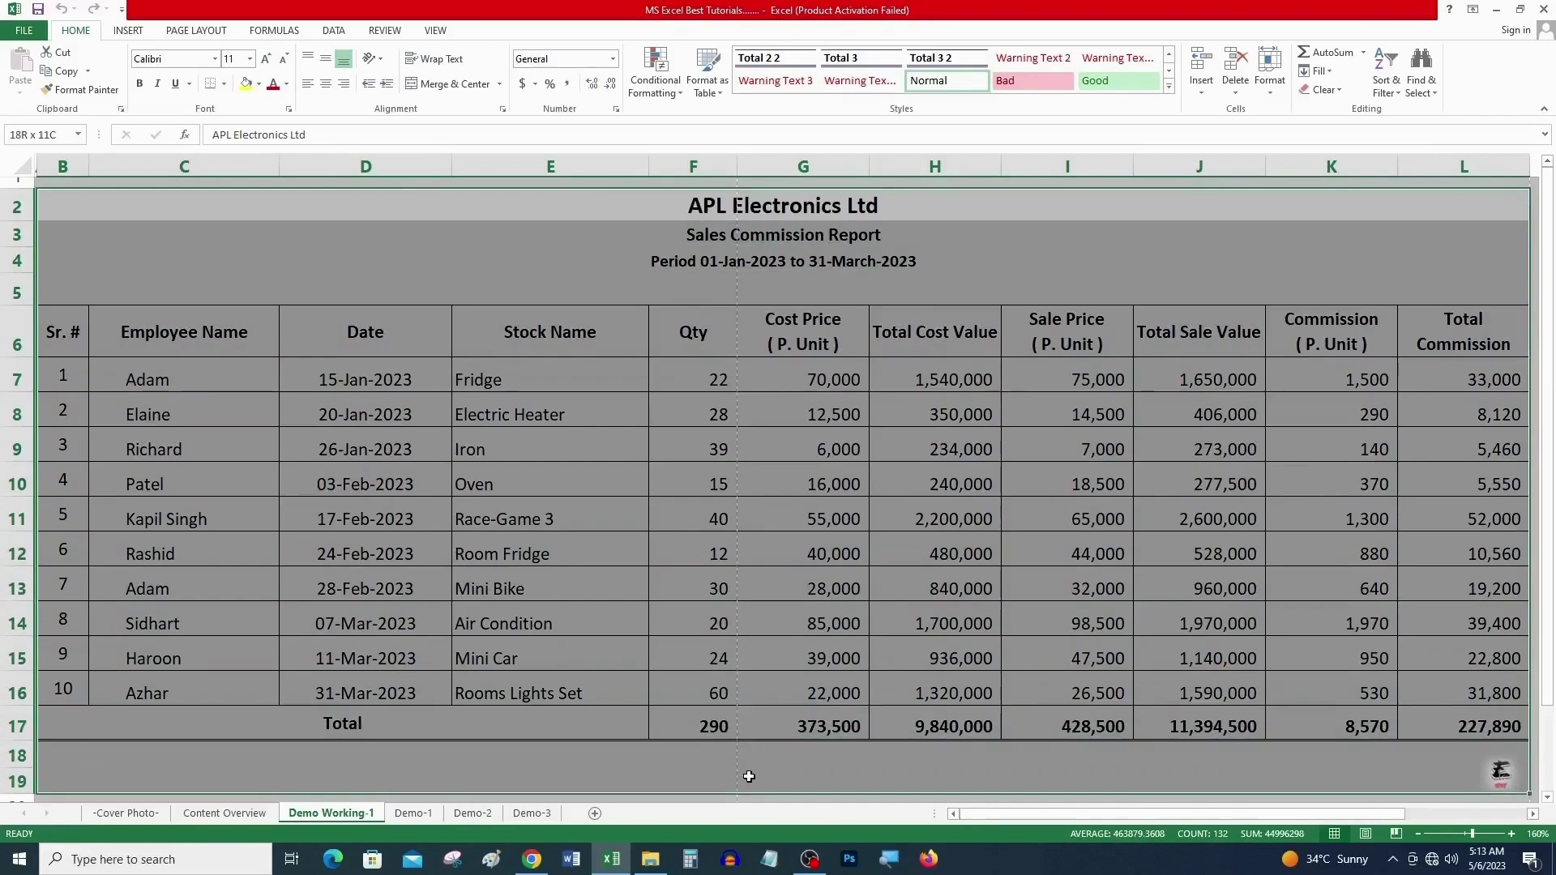
pyautogui.click(554, 210)
pyautogui.press('Down')
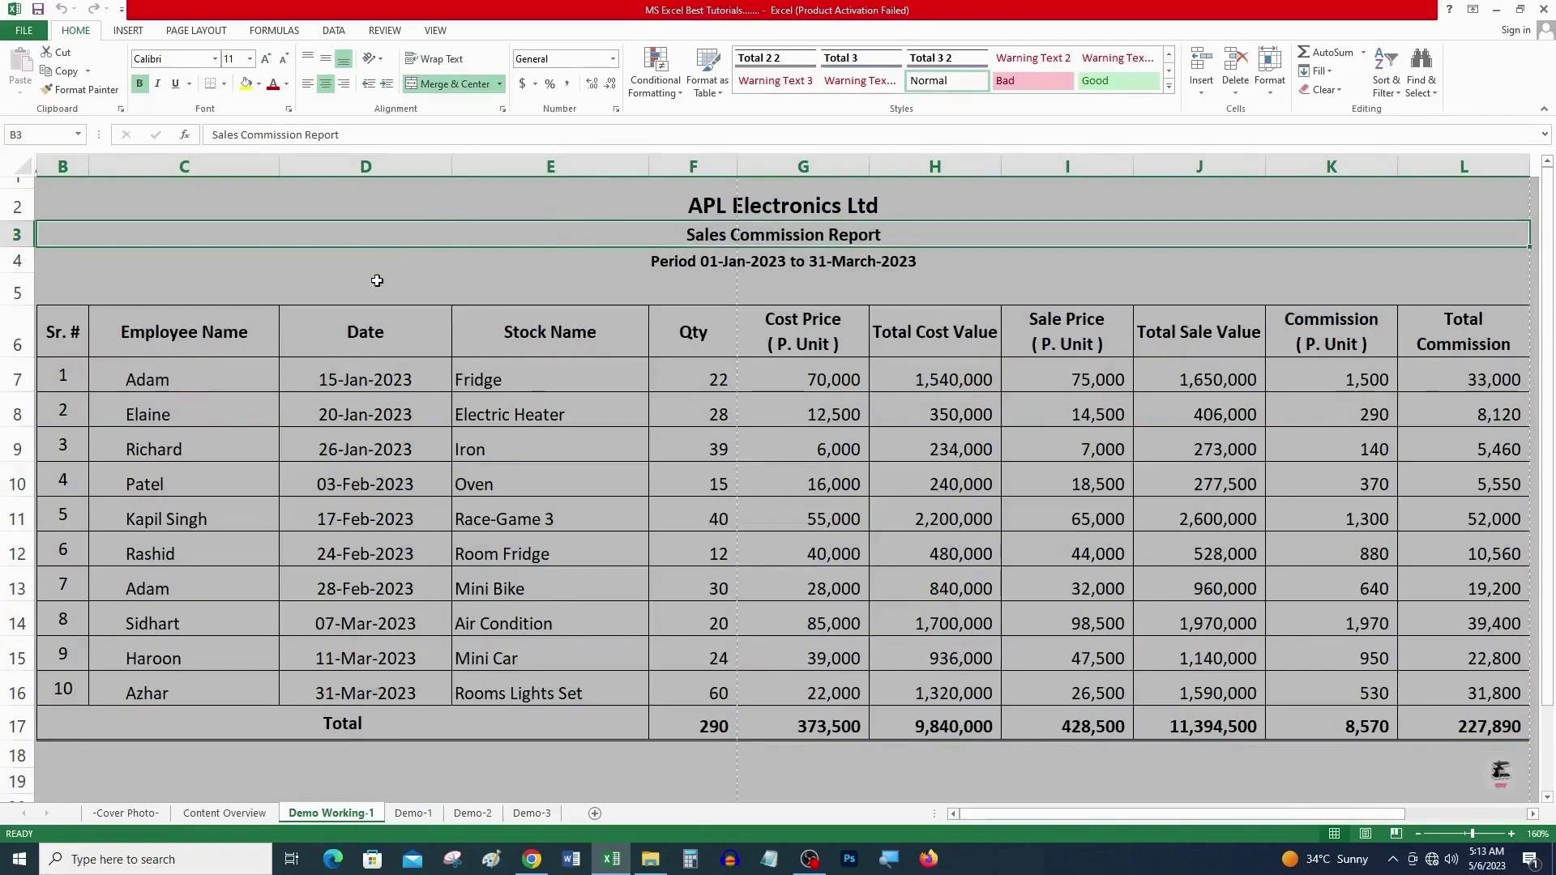
pyautogui.click(214, 212)
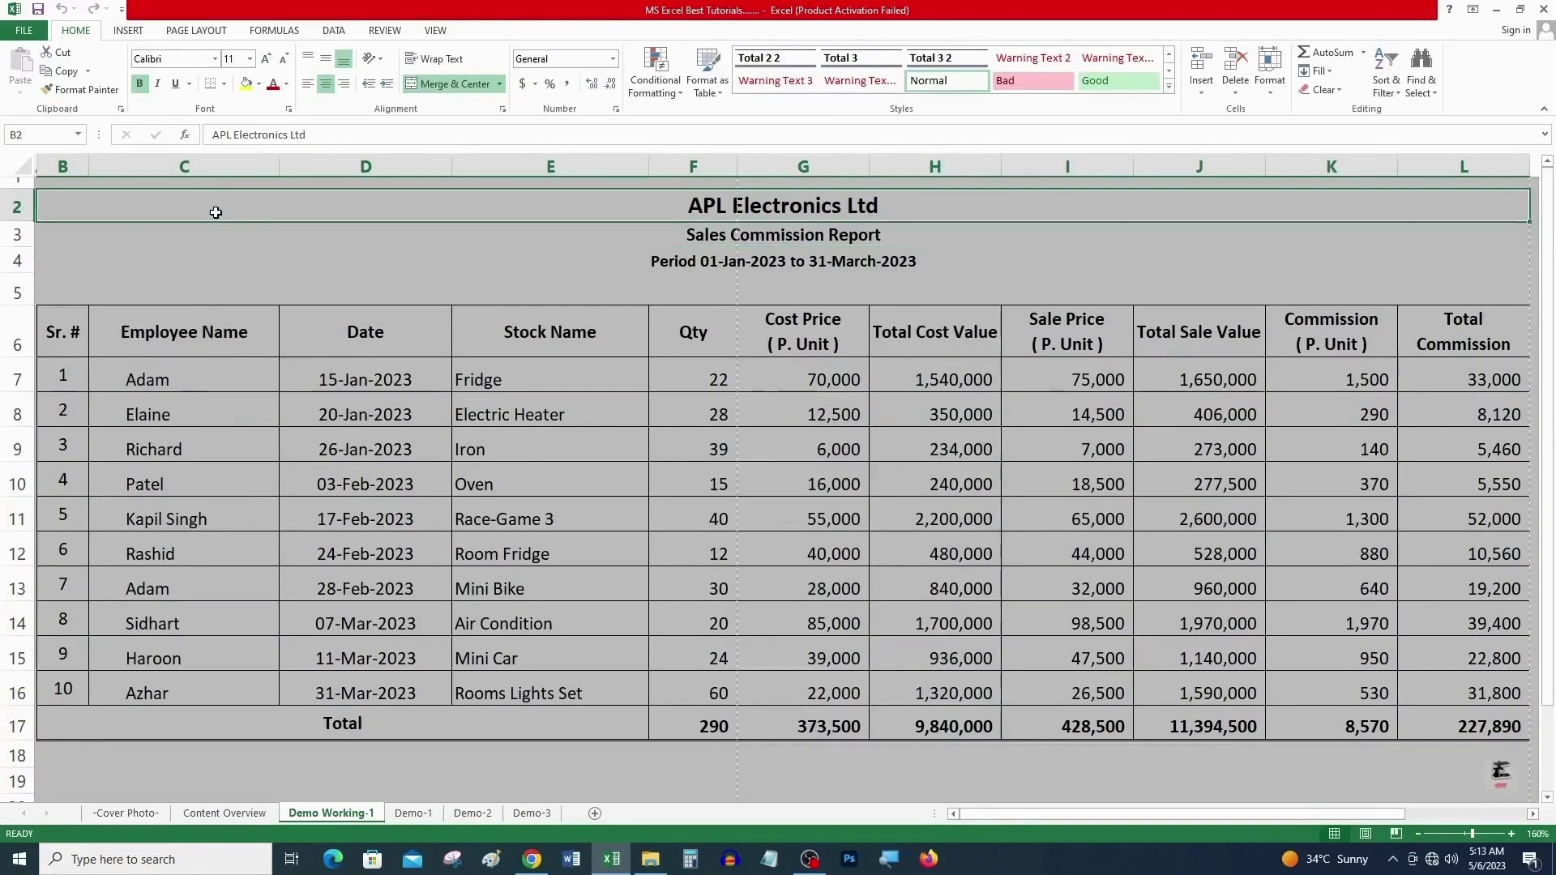
# Step: Examine the print preview of the Sales Commission Report across its first two pages and return to the worksheet
pyautogui.click(24, 30)
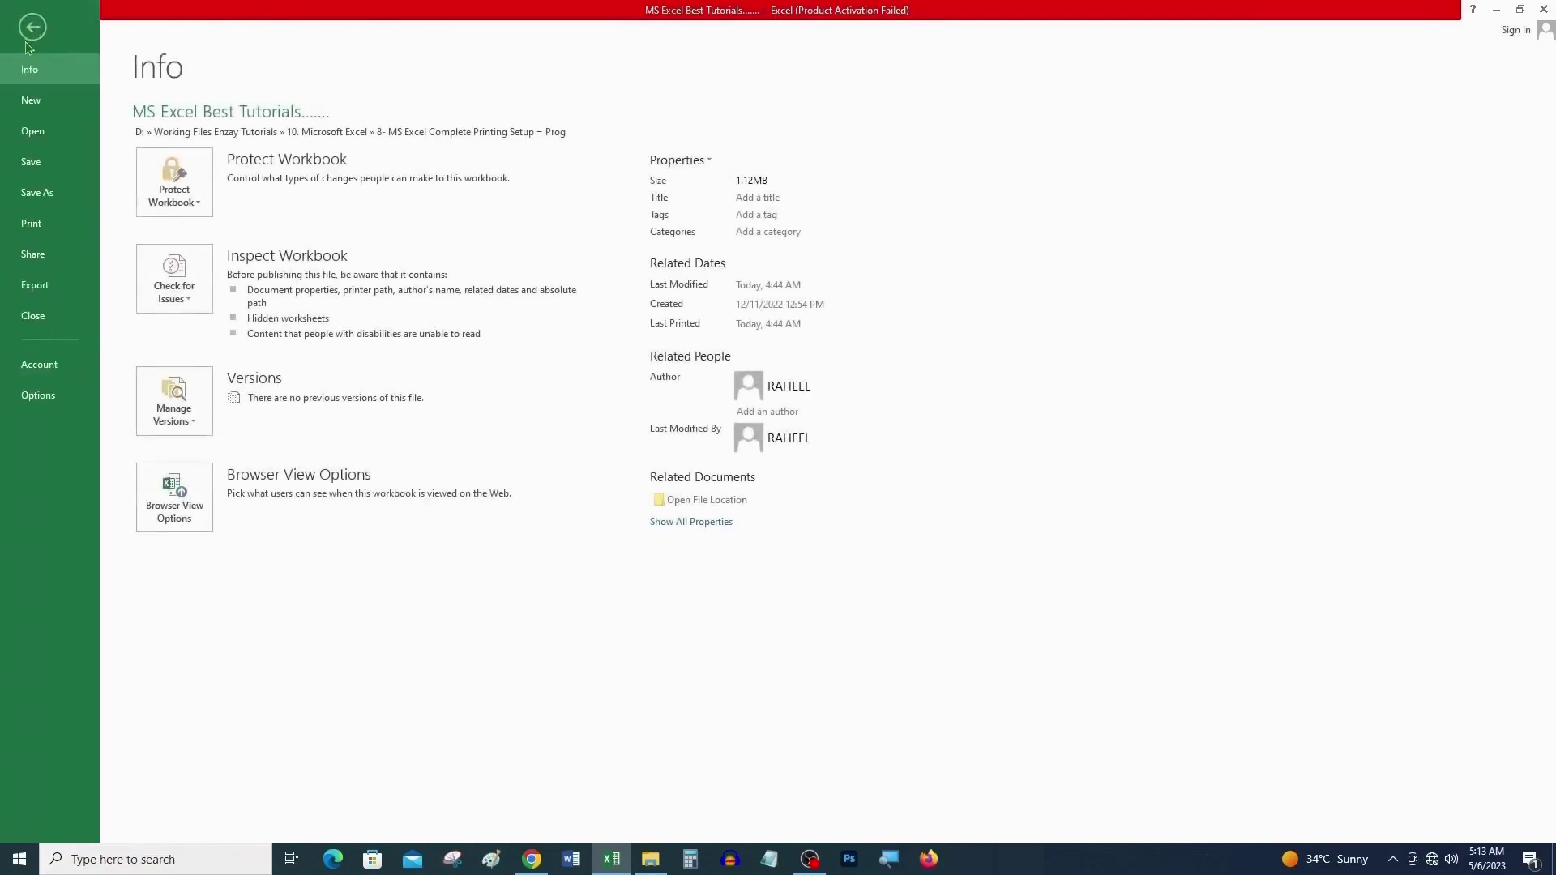
pyautogui.click(42, 233)
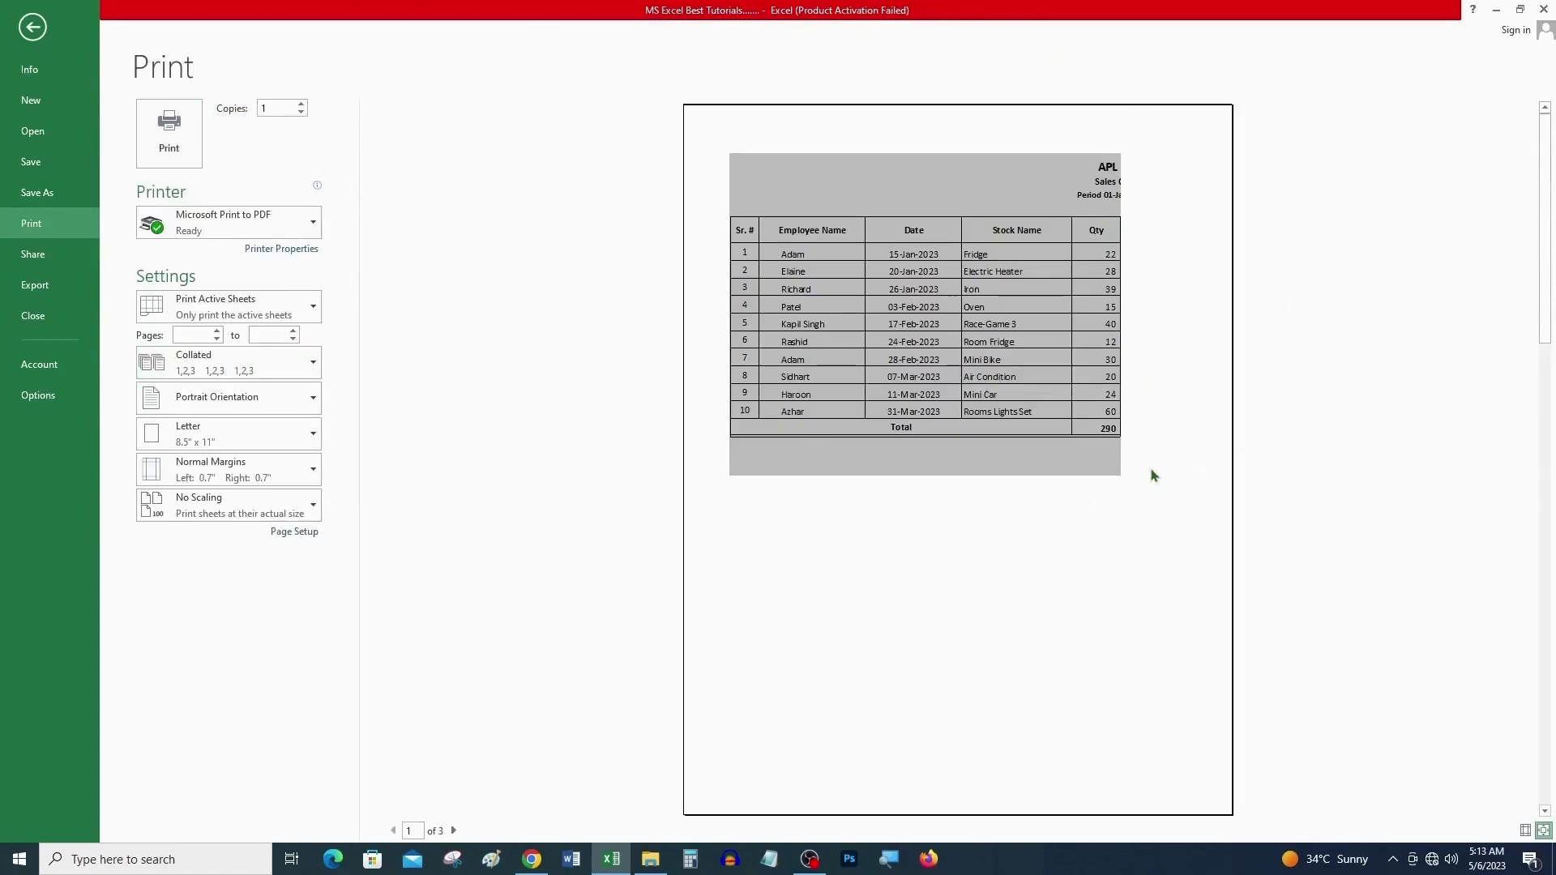
pyautogui.press('Escape')
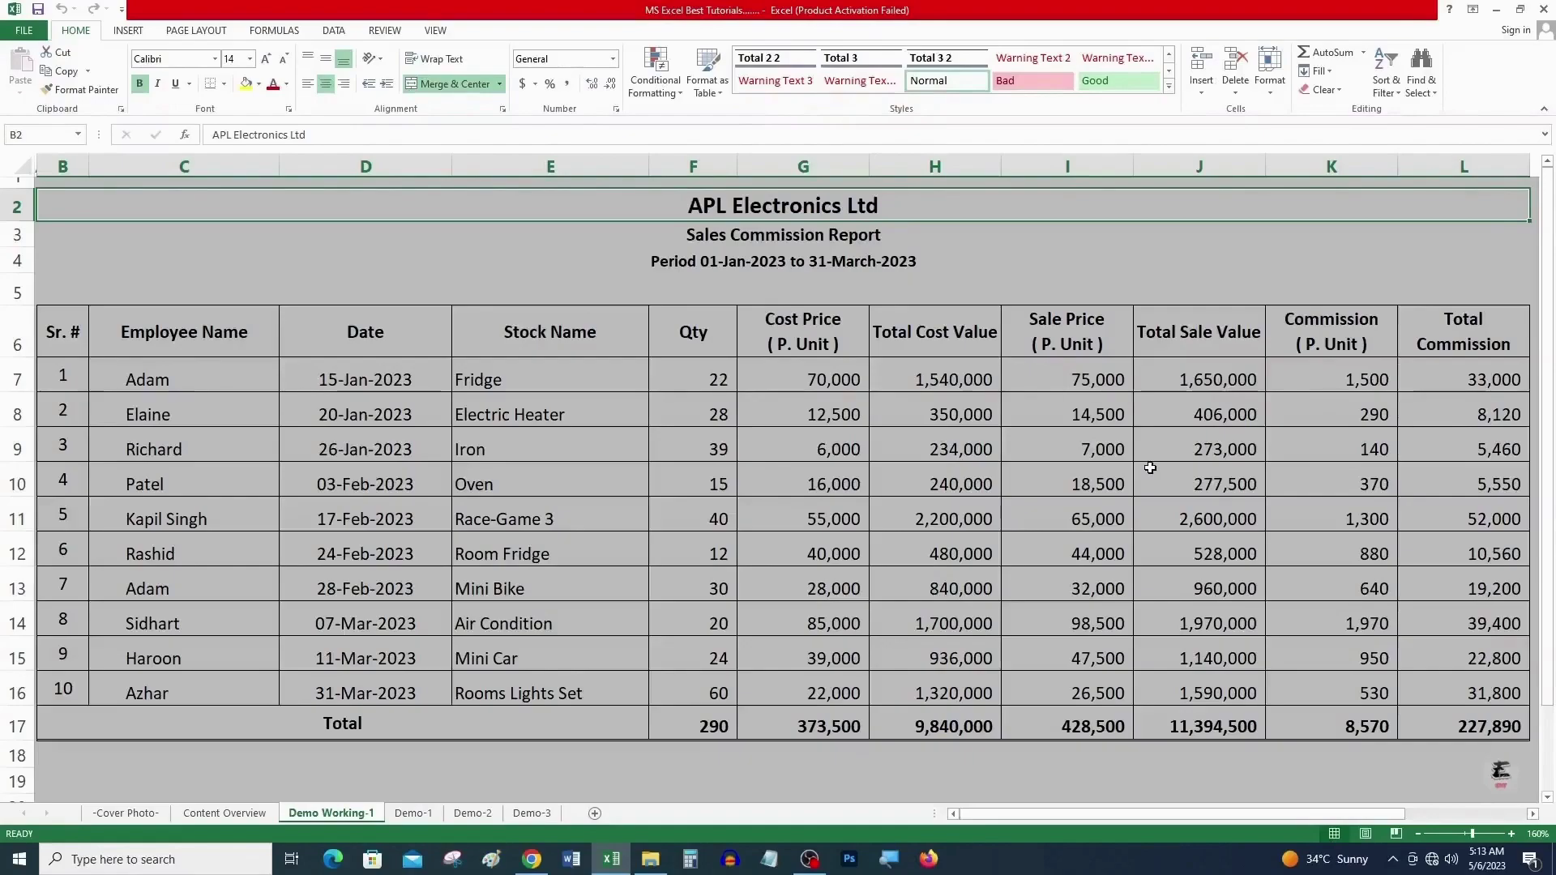
pyautogui.hotkey('ctrl', 'p')
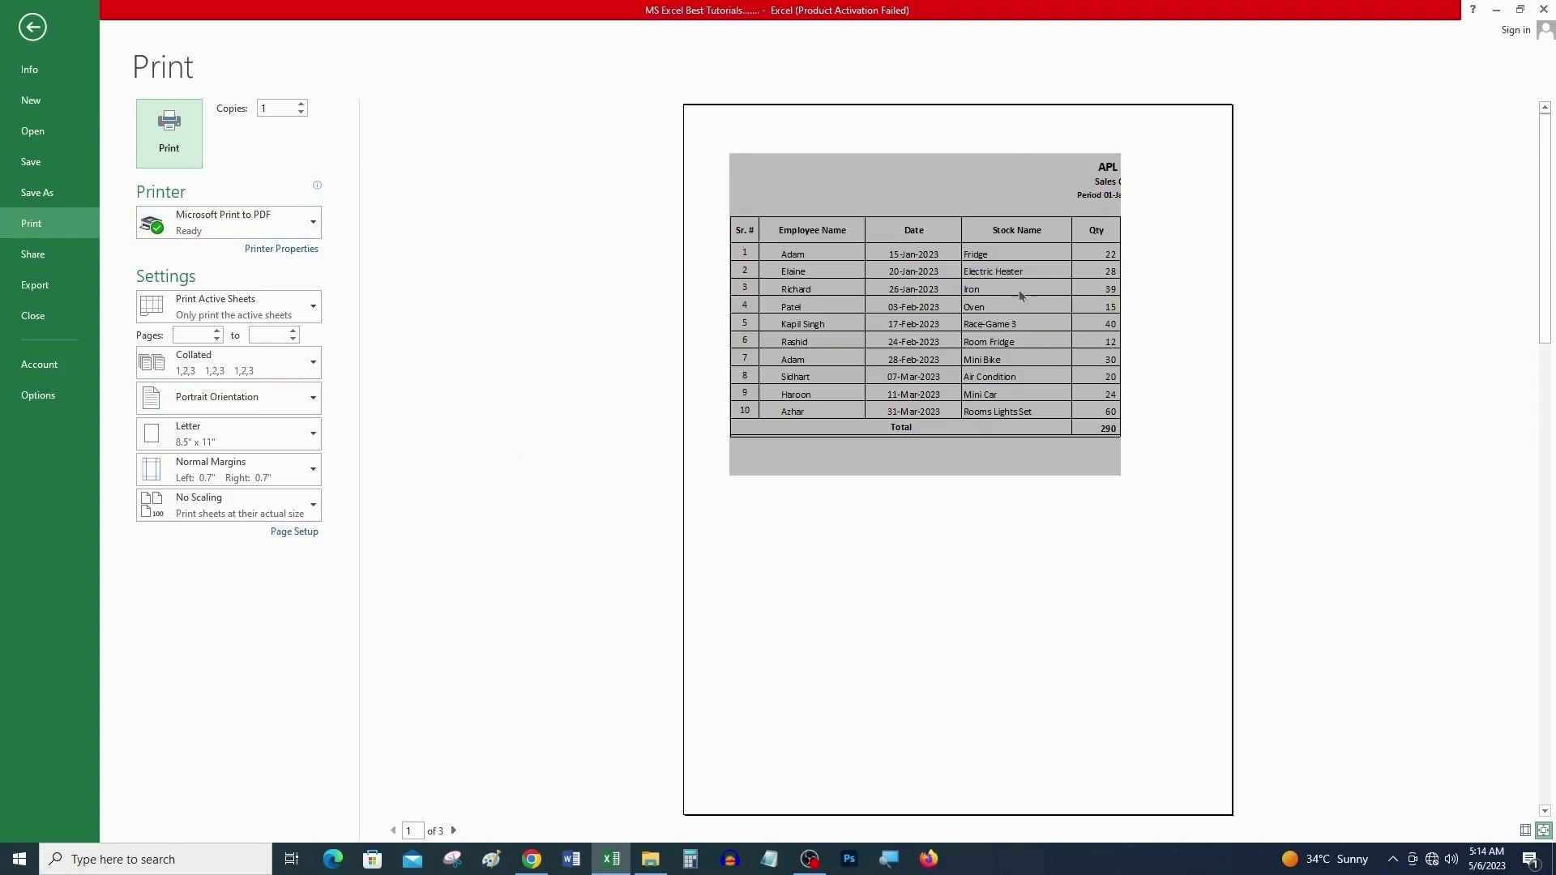
pyautogui.scroll(-2, 1547, 782)
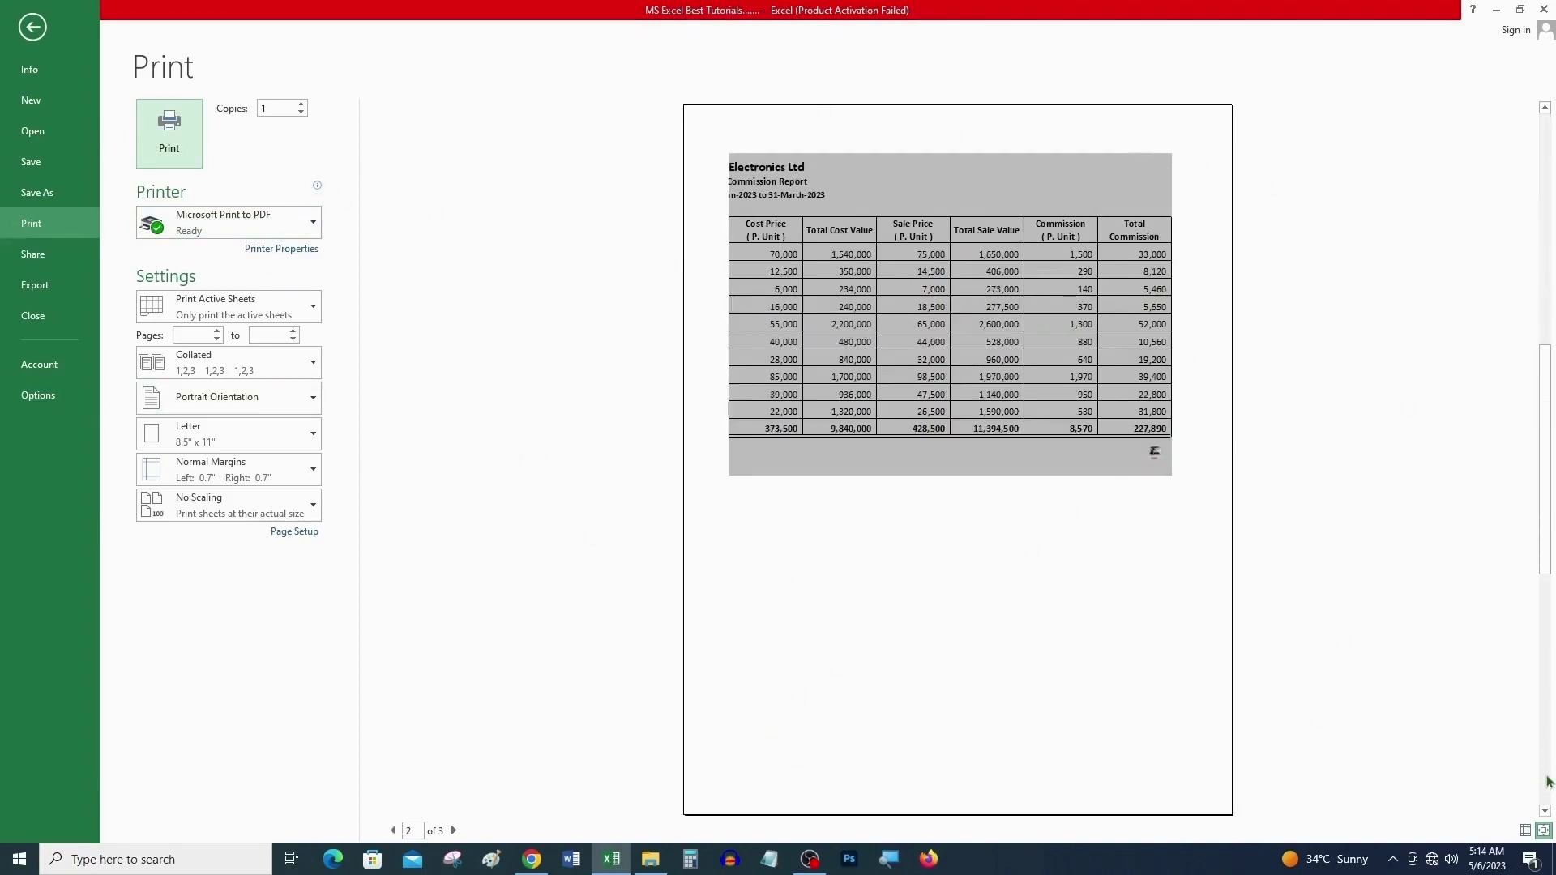
pyautogui.scroll(2, 1544, 123)
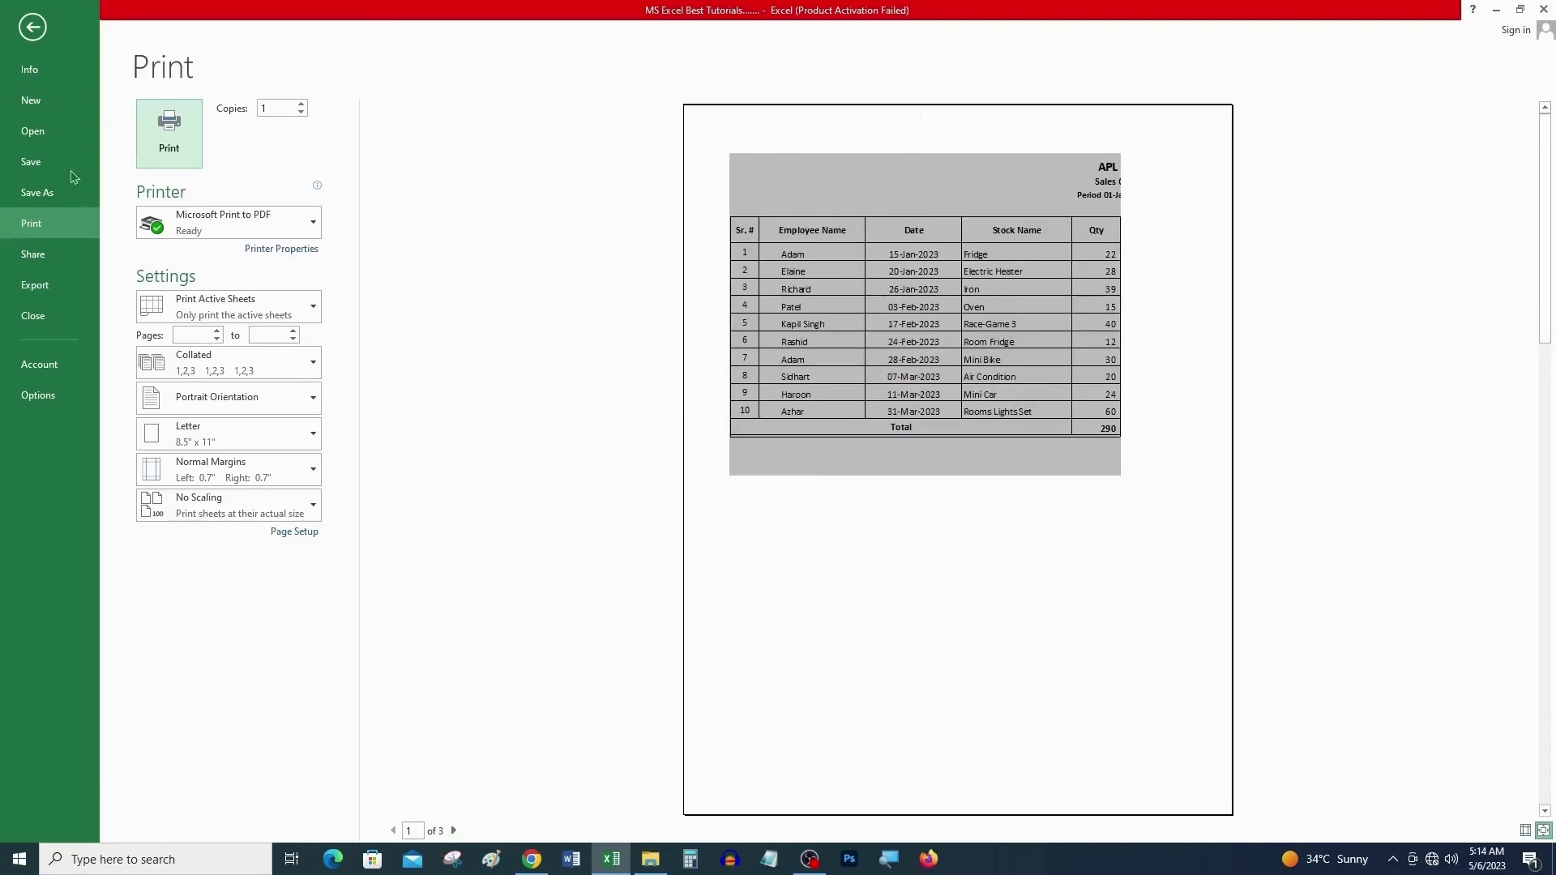
pyautogui.click(32, 27)
# Step: Highlight the third record of the commission report, and examine the full length of the Sale Report on the Demo-3 sheet
pyautogui.moveTo(63, 448); pyautogui.dragTo(1498, 448)
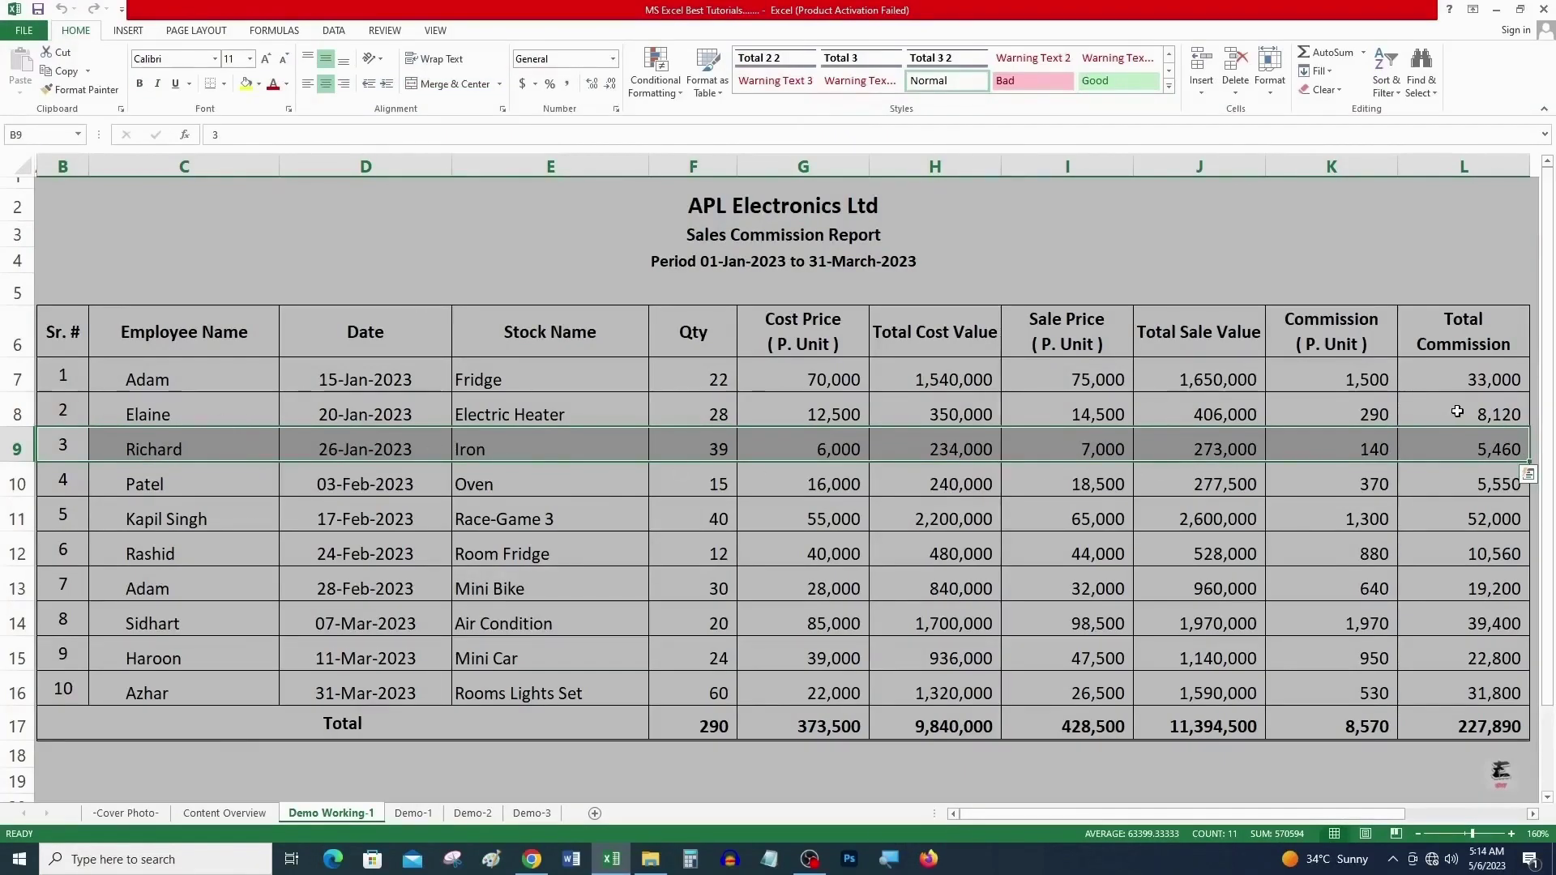
pyautogui.click(541, 815)
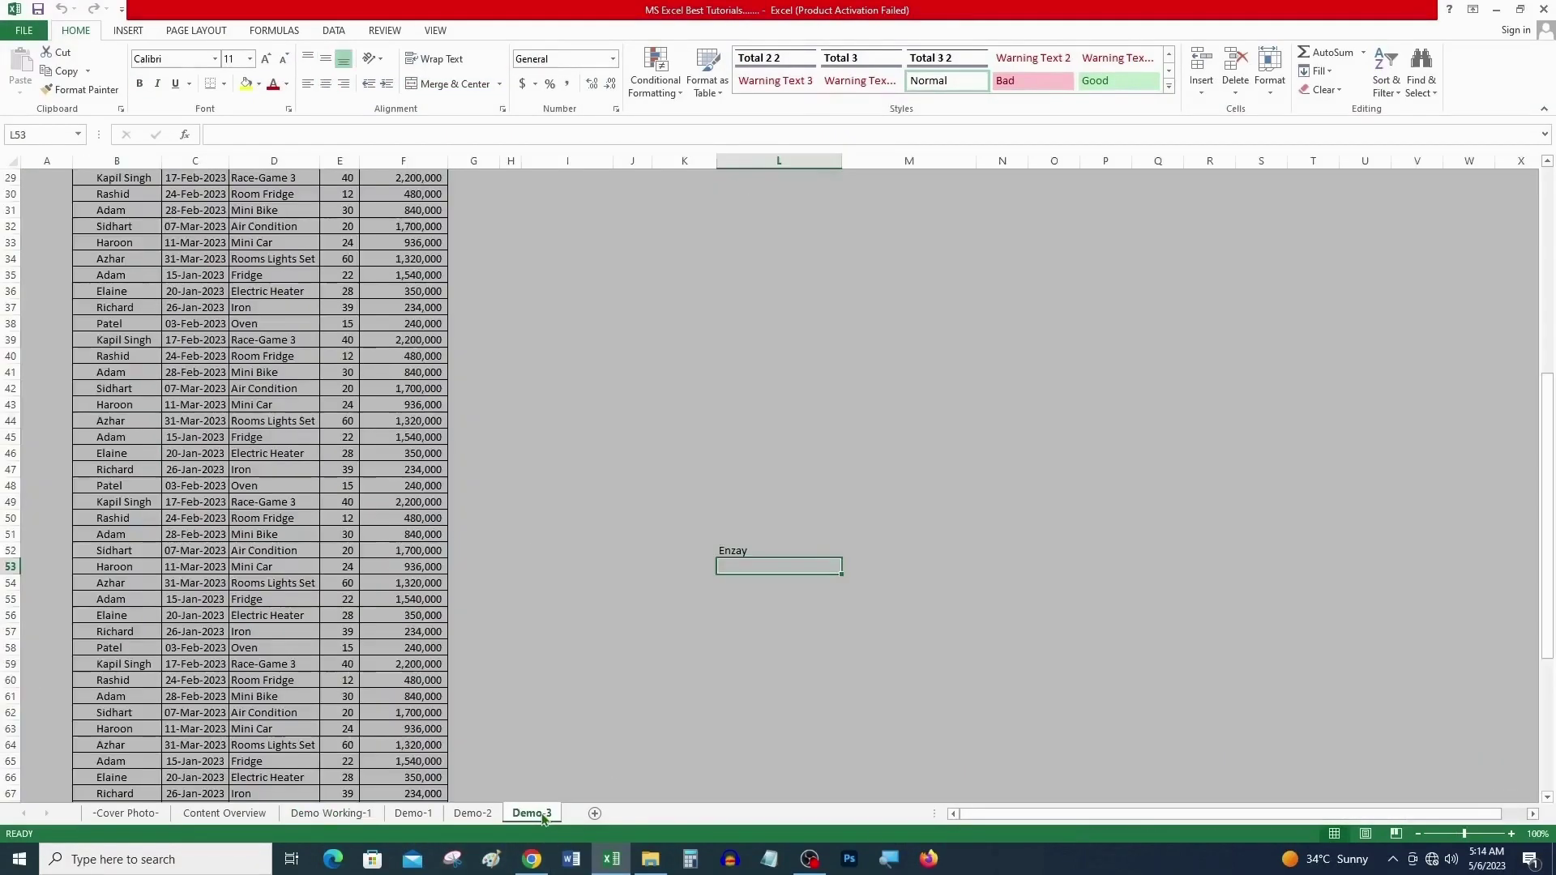
pyautogui.scroll(9, 234, 434)
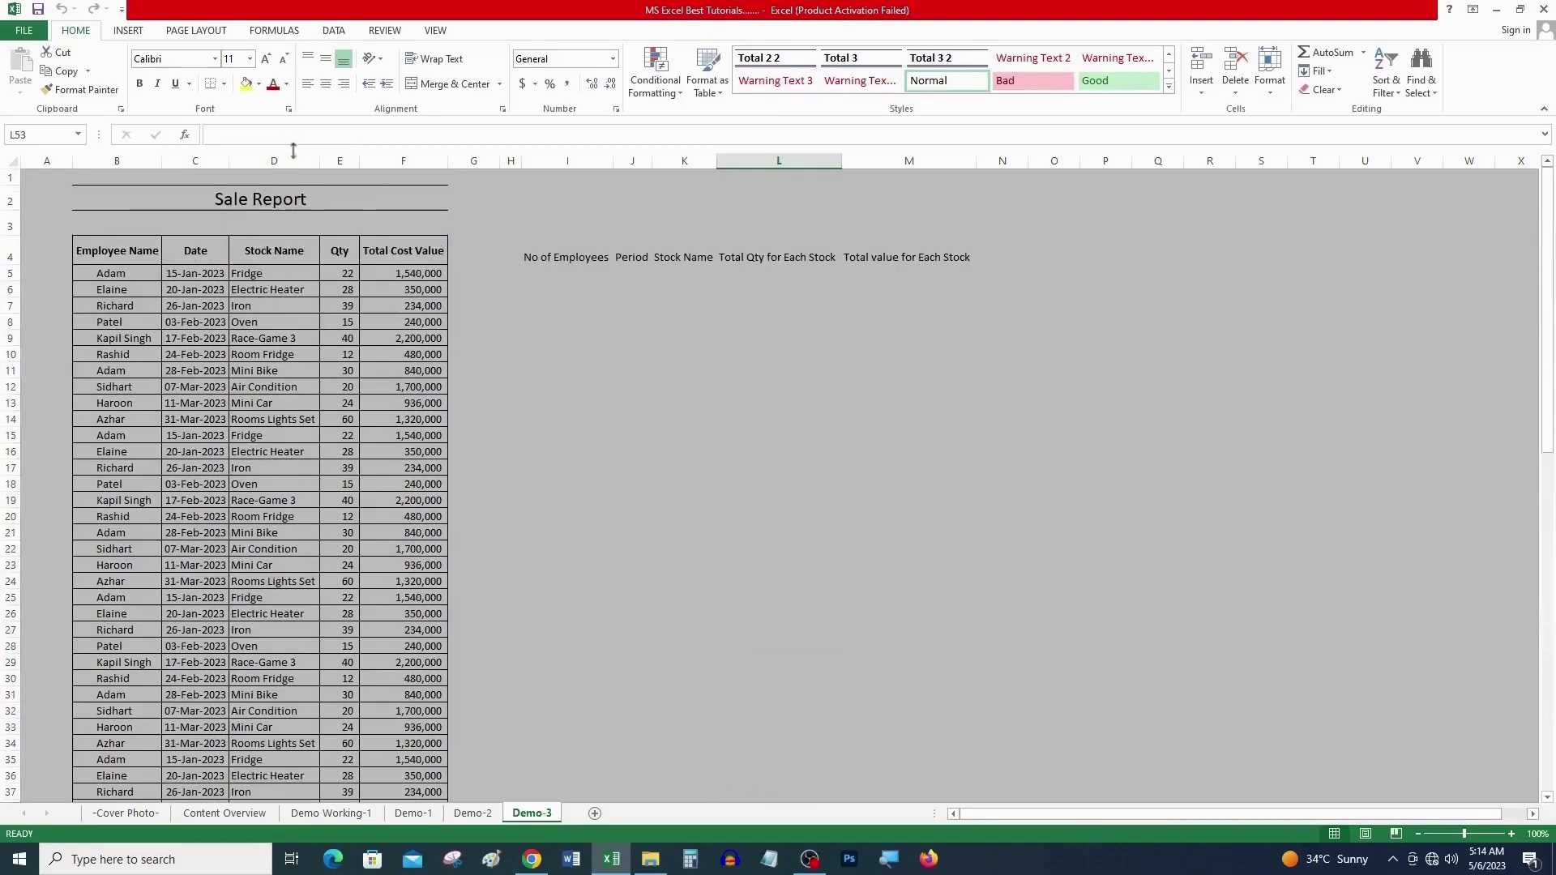
pyautogui.scroll(-11, 294, 464)
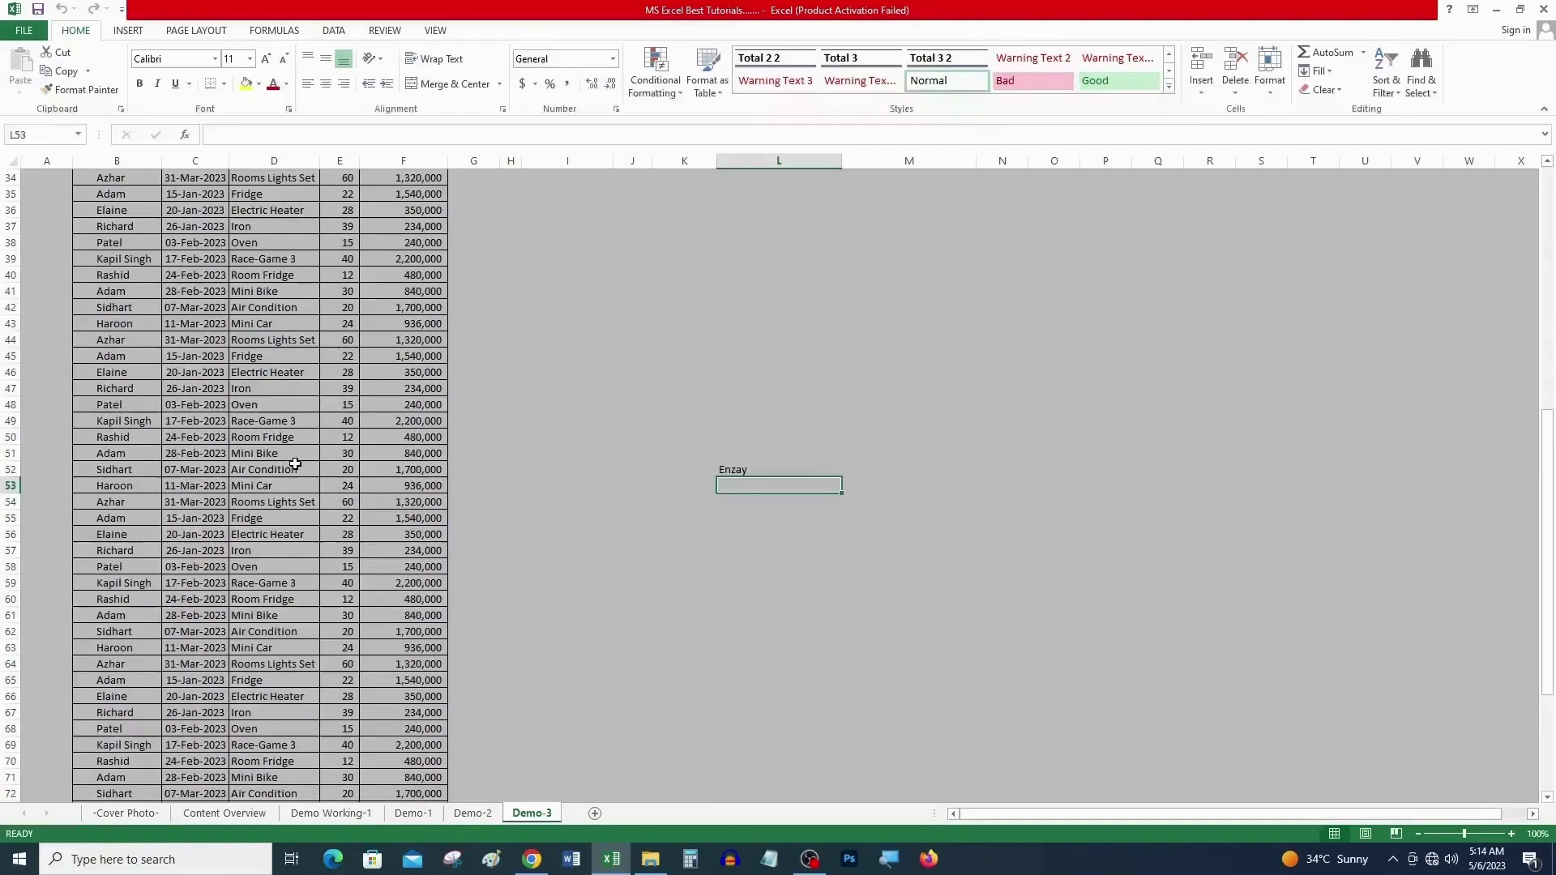
pyautogui.scroll(11, 295, 465)
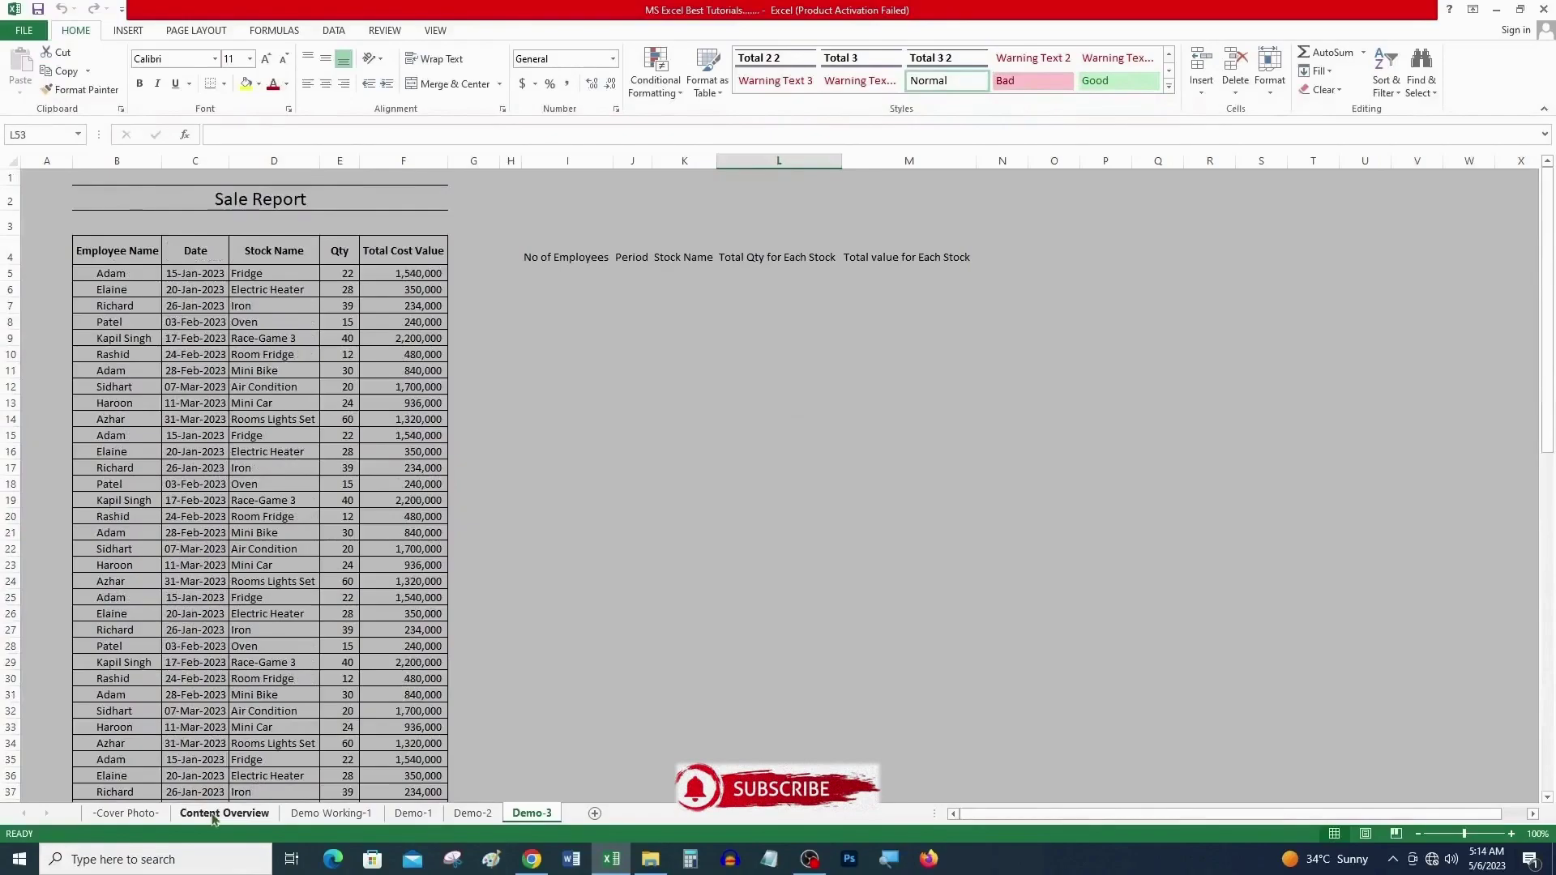
# Step: Set the Demo Working-1 sheet to print in landscape orientation on A4 paper
pyautogui.click(331, 813)
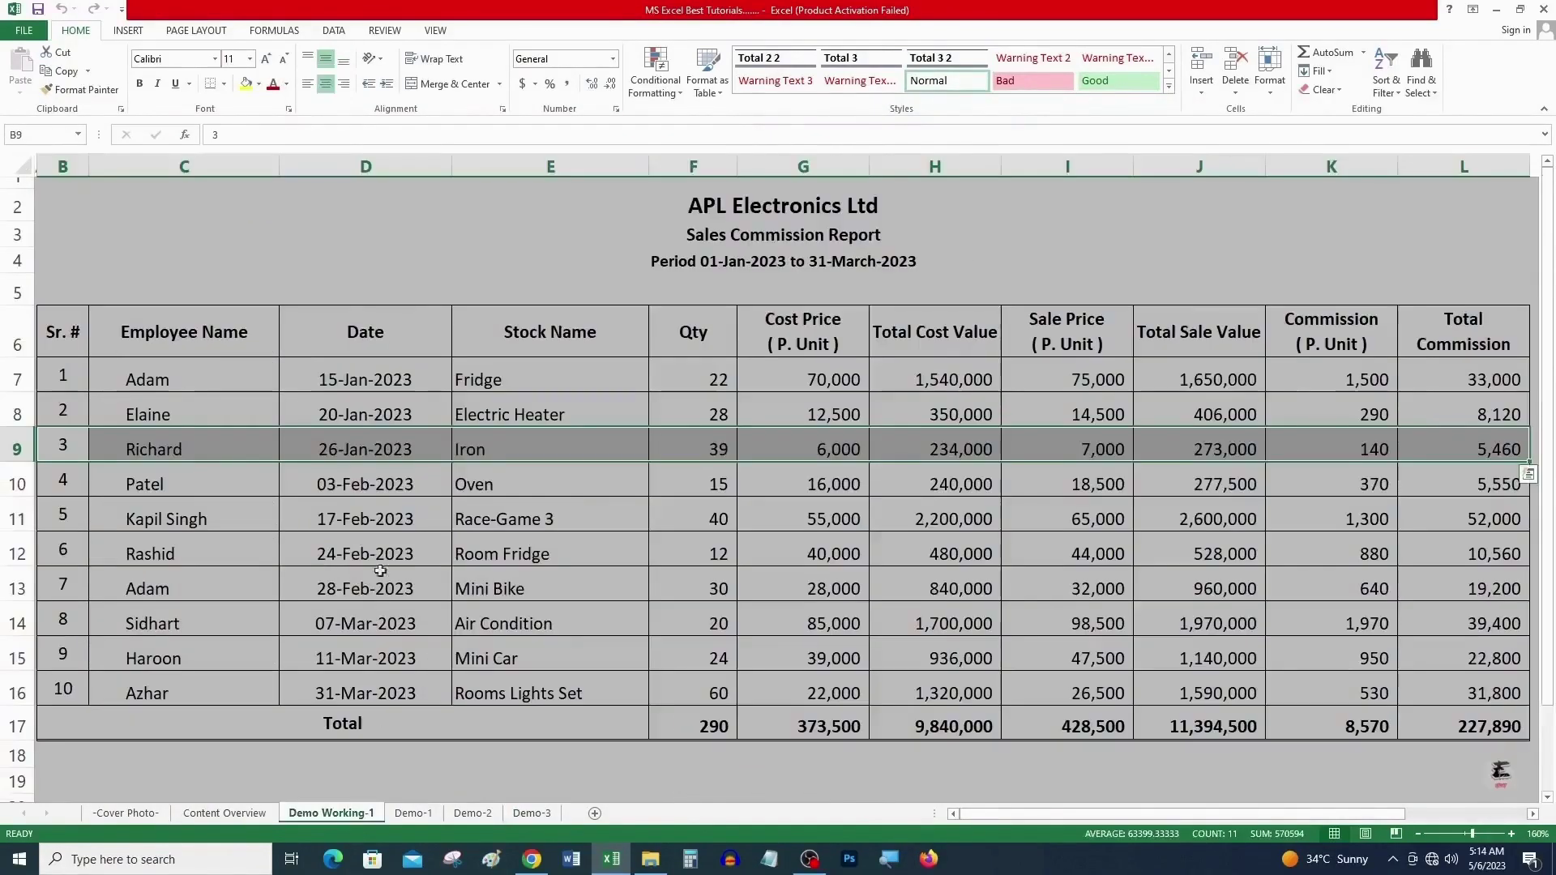
pyautogui.click(405, 446)
pyautogui.hotkey('ctrl', 'p')
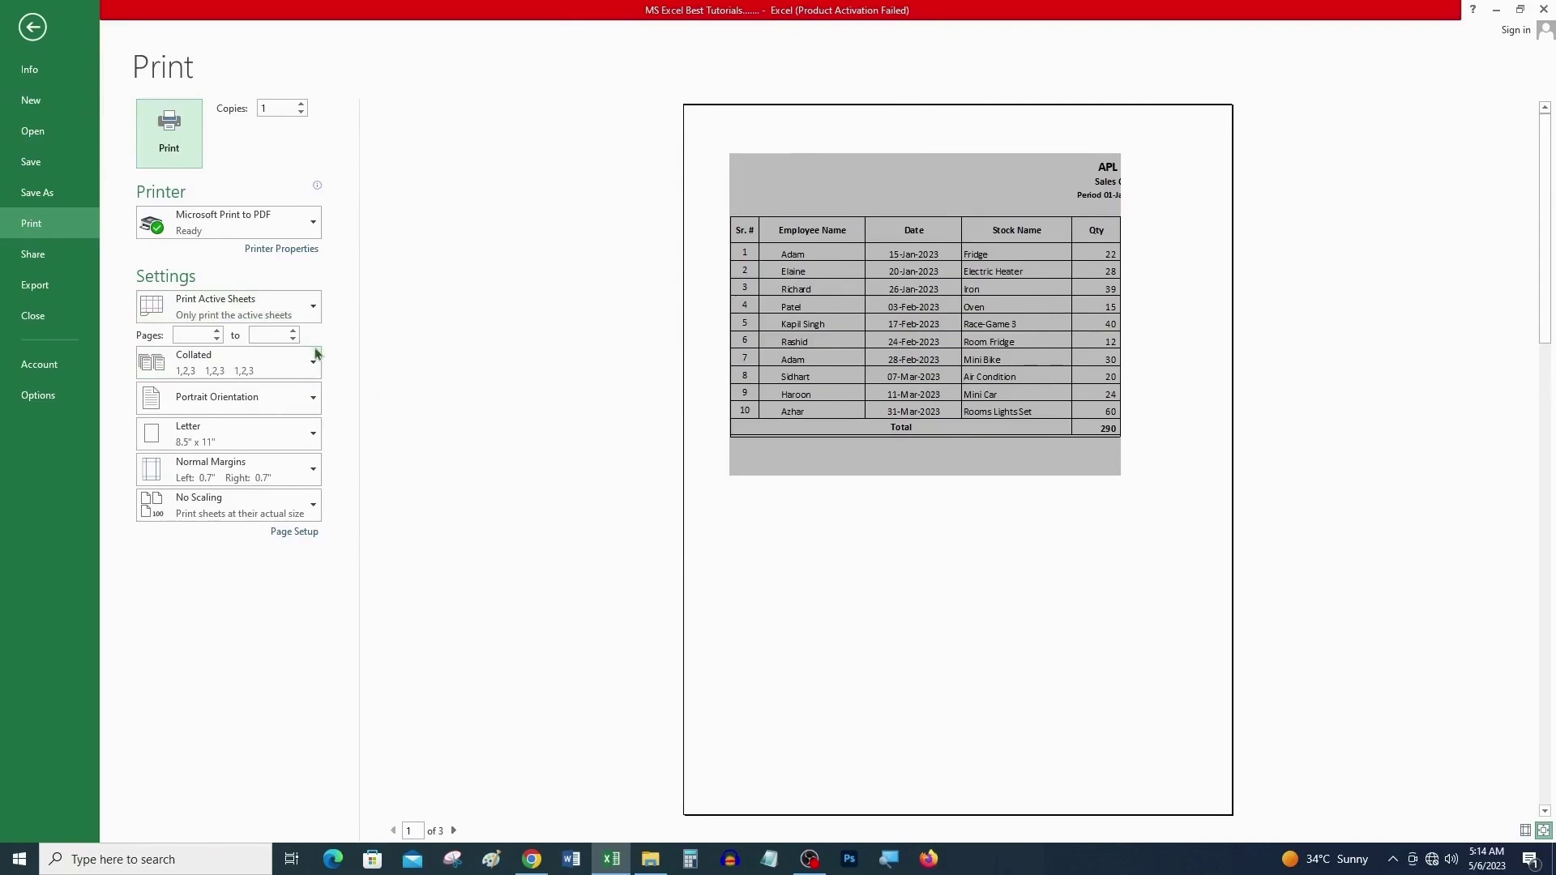
pyautogui.click(307, 406)
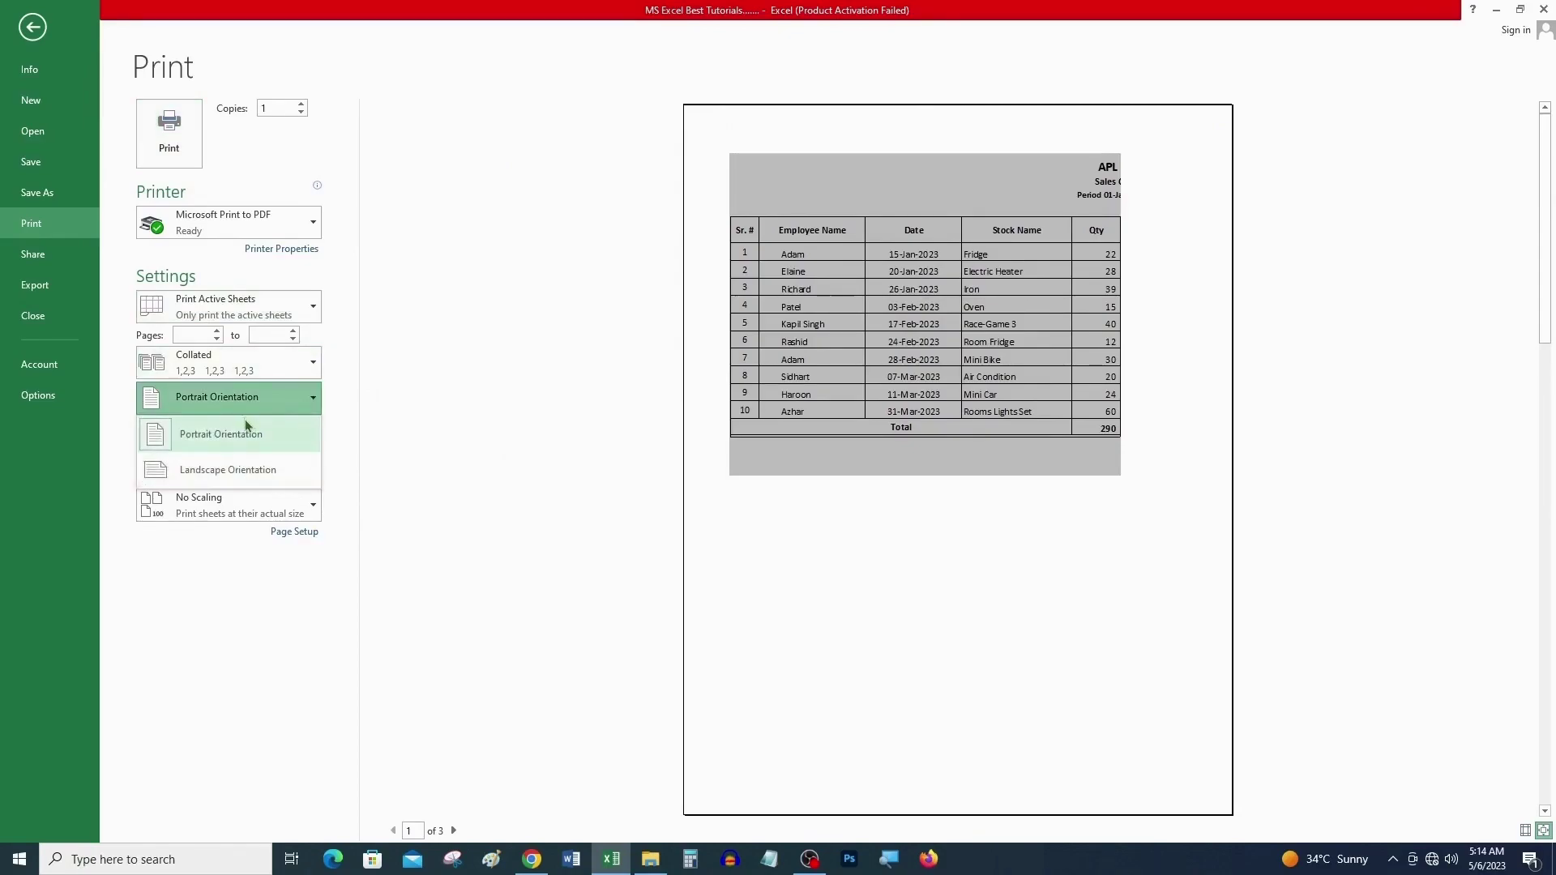
pyautogui.click(276, 480)
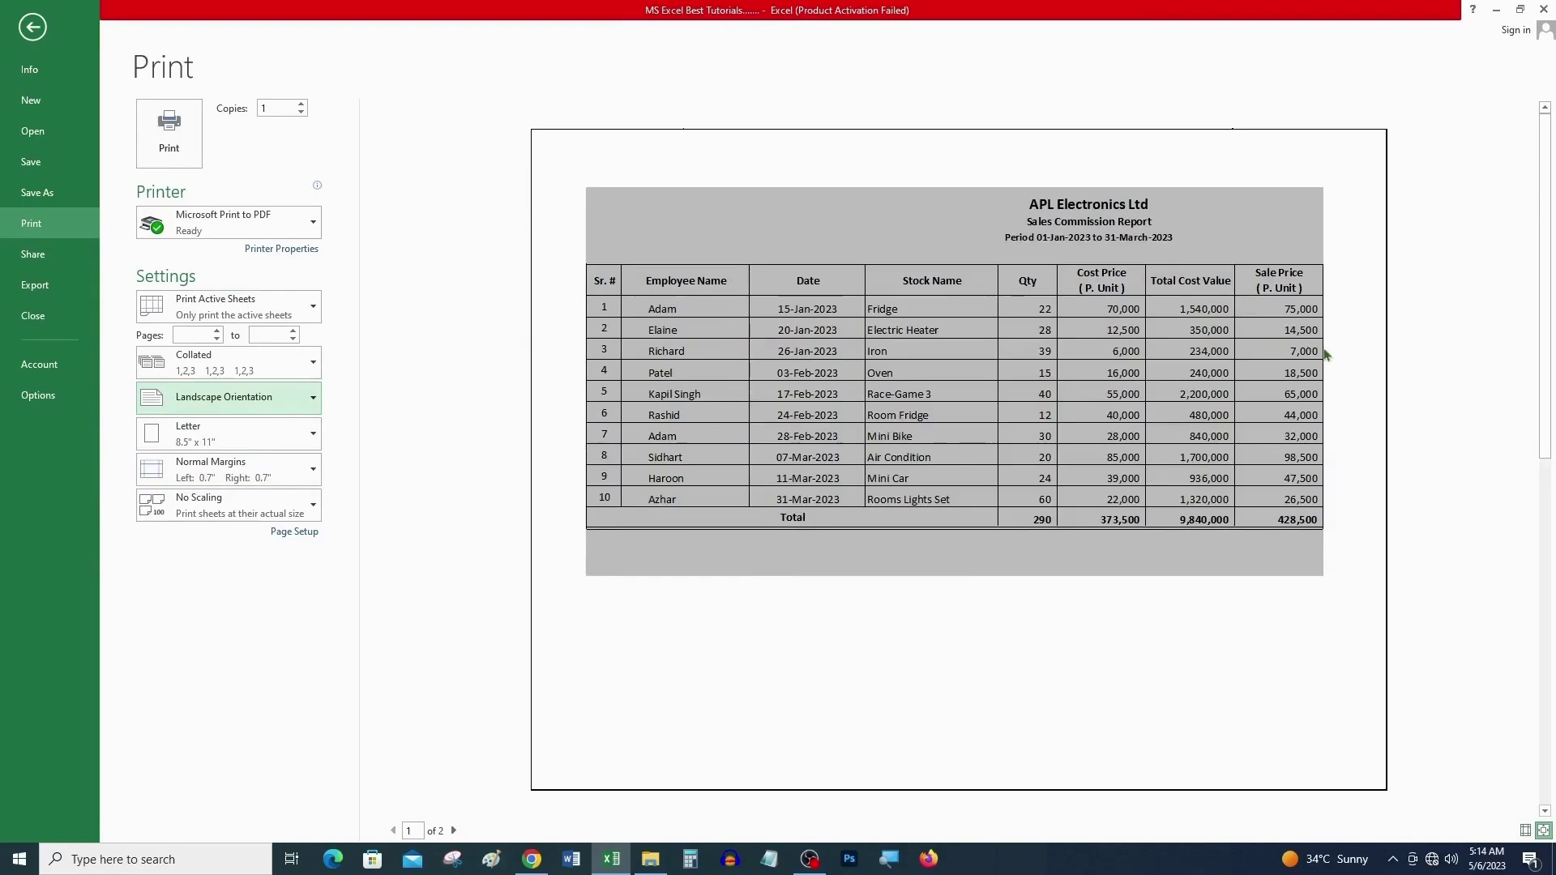
pyautogui.click(283, 440)
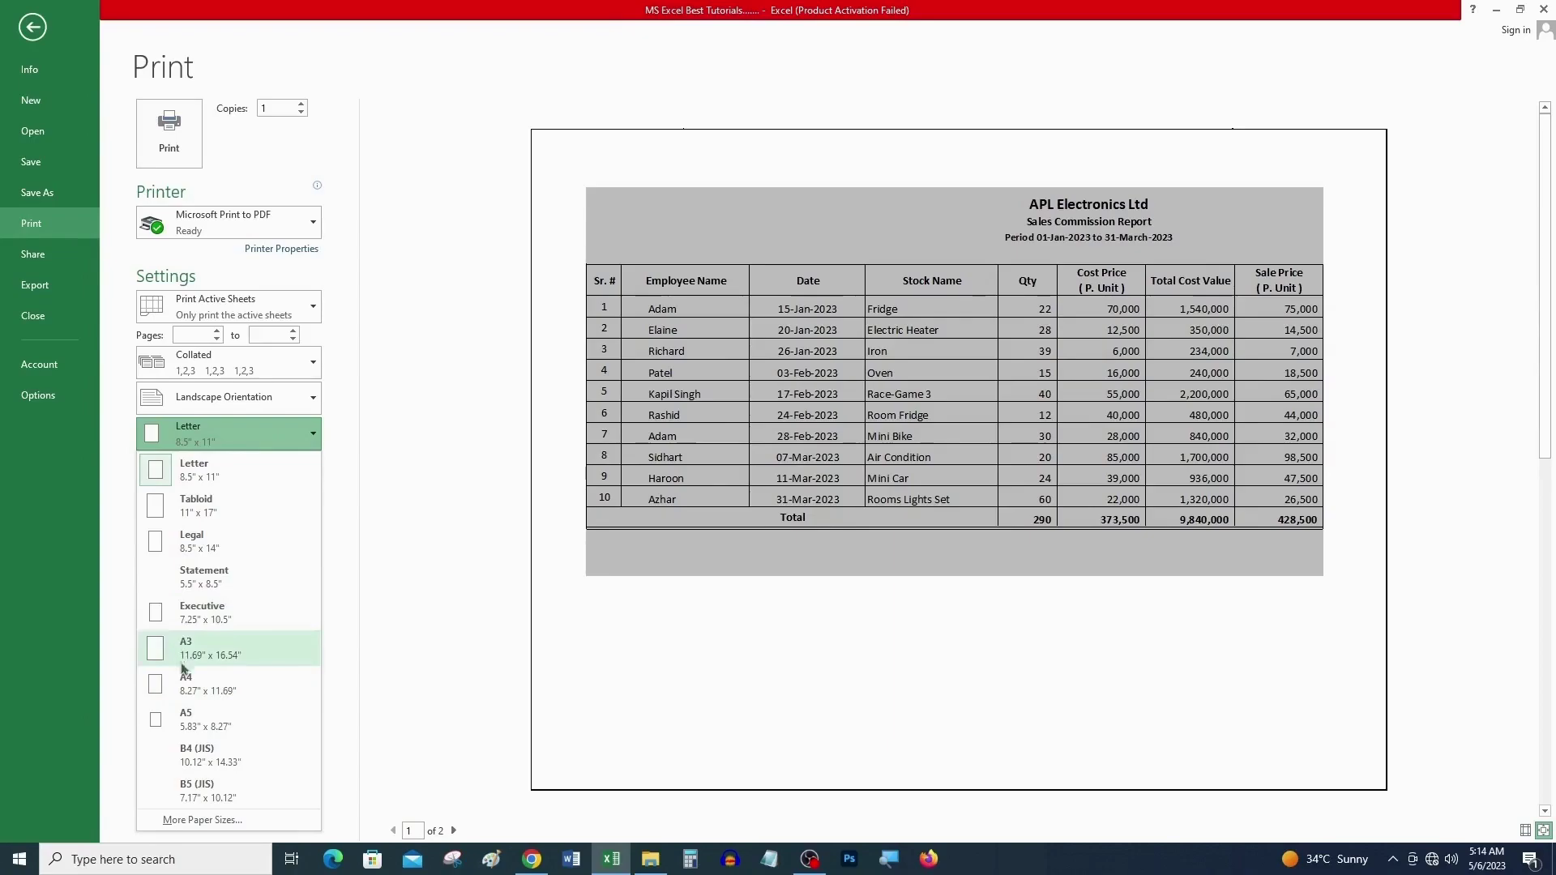
pyautogui.click(191, 691)
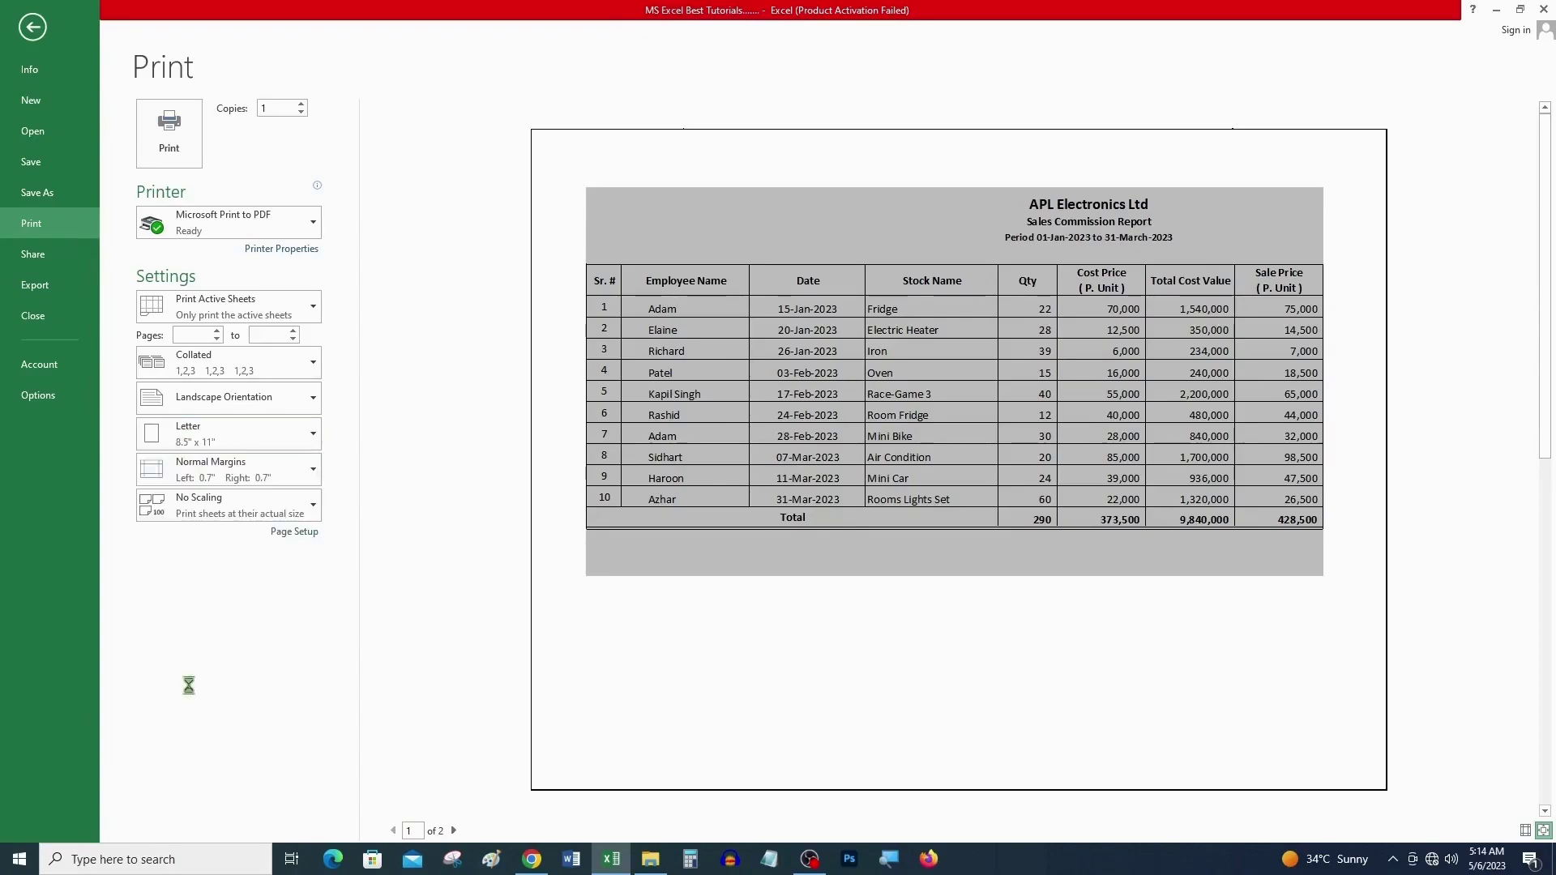
# Step: Check the margin presets, compare with the print preview of the Demo-1 sheet, and return to Demo Working-1
pyautogui.click(308, 470)
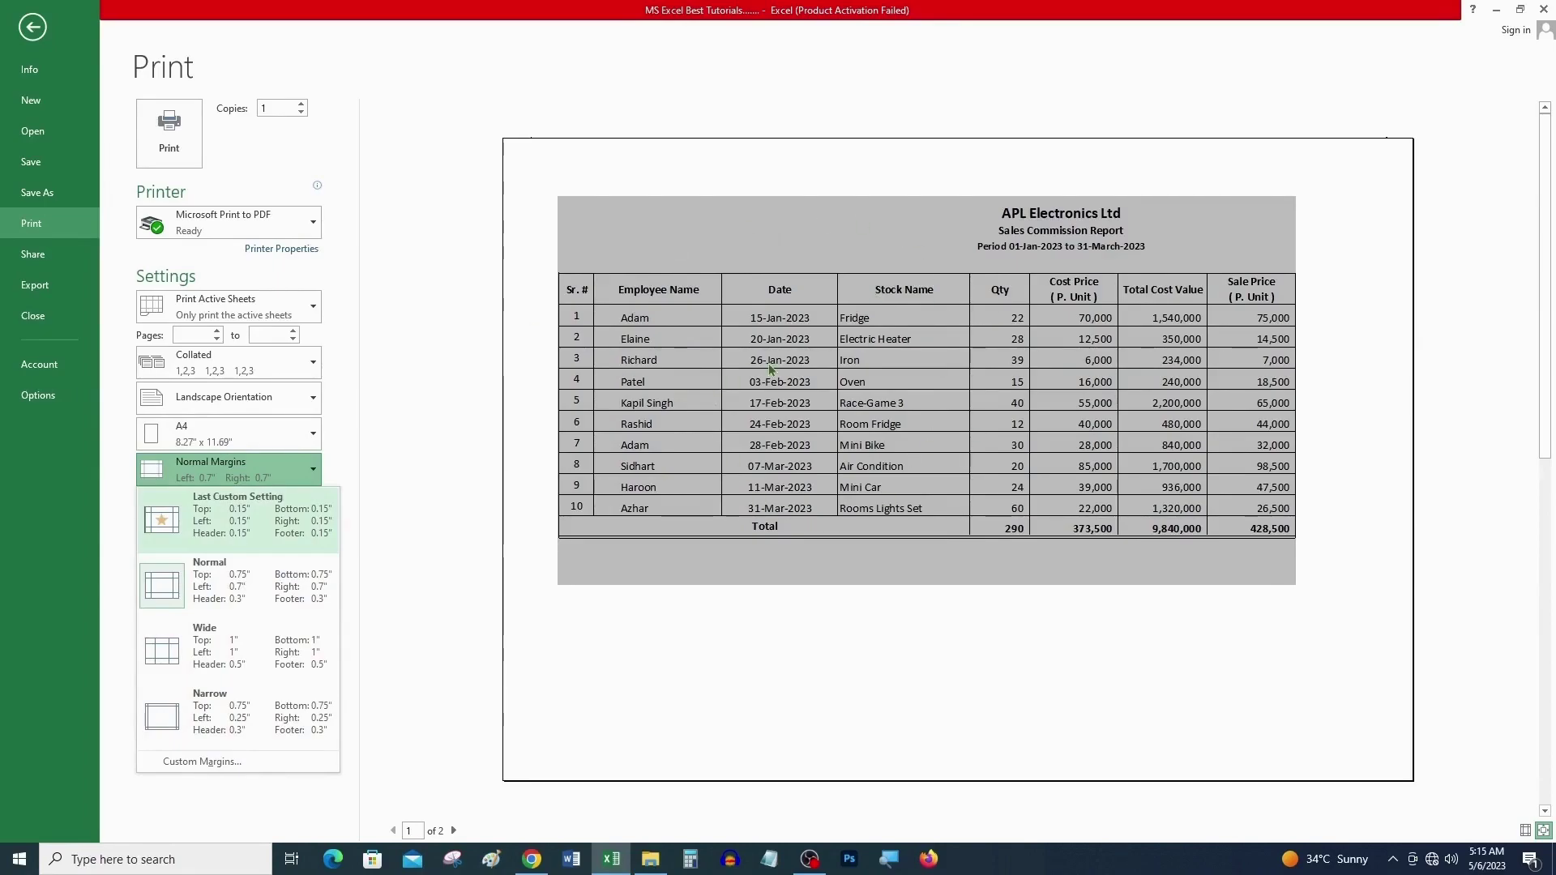
pyautogui.press('Escape')
pyautogui.press('Escape')
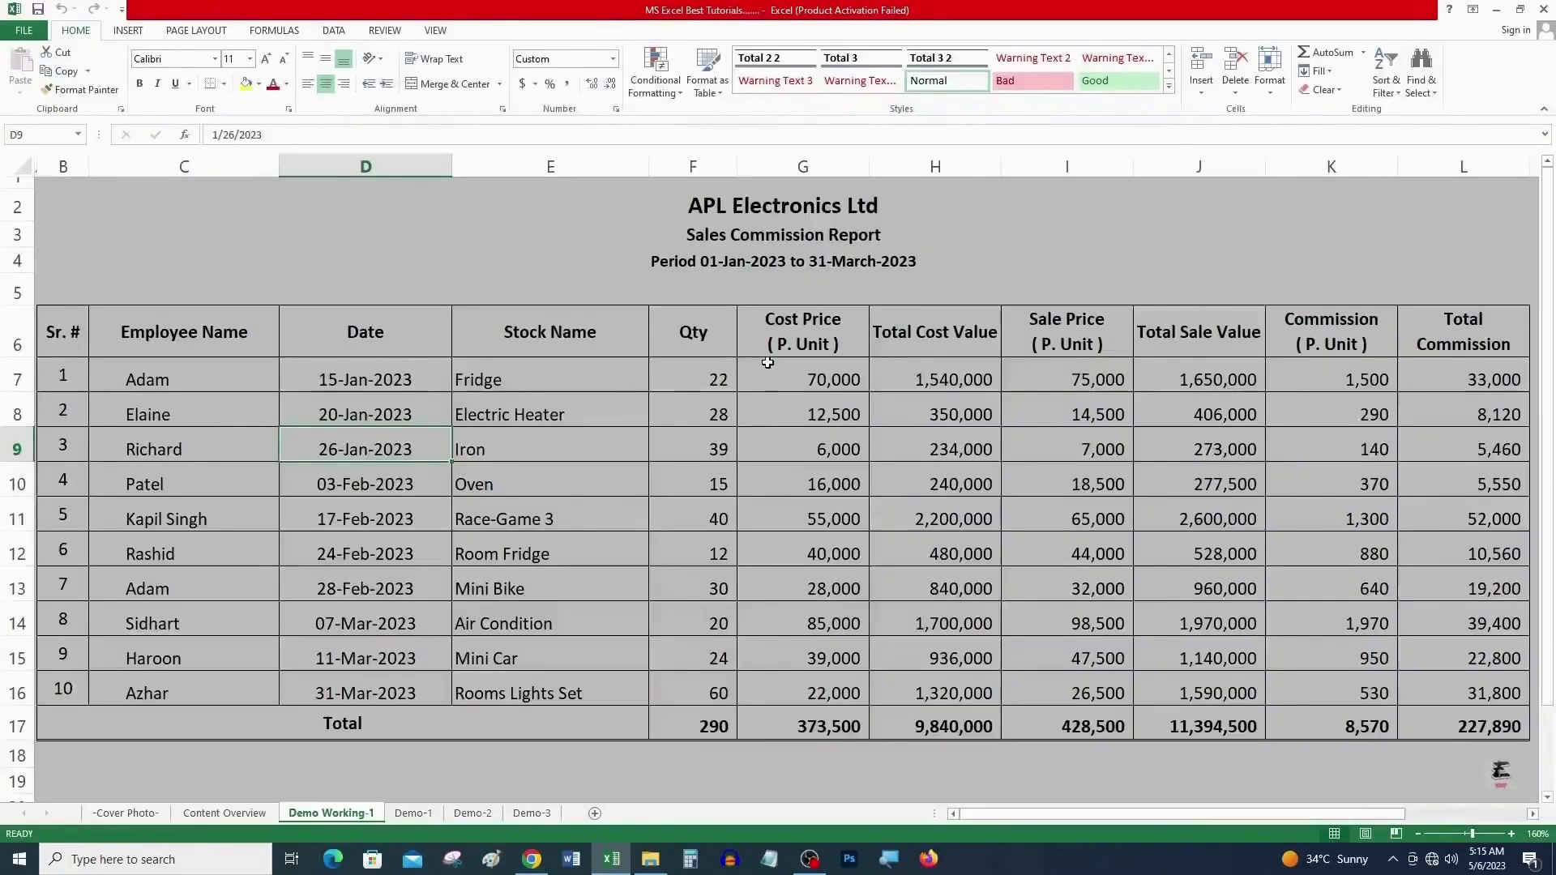
pyautogui.hotkey('ctrl', 'p')
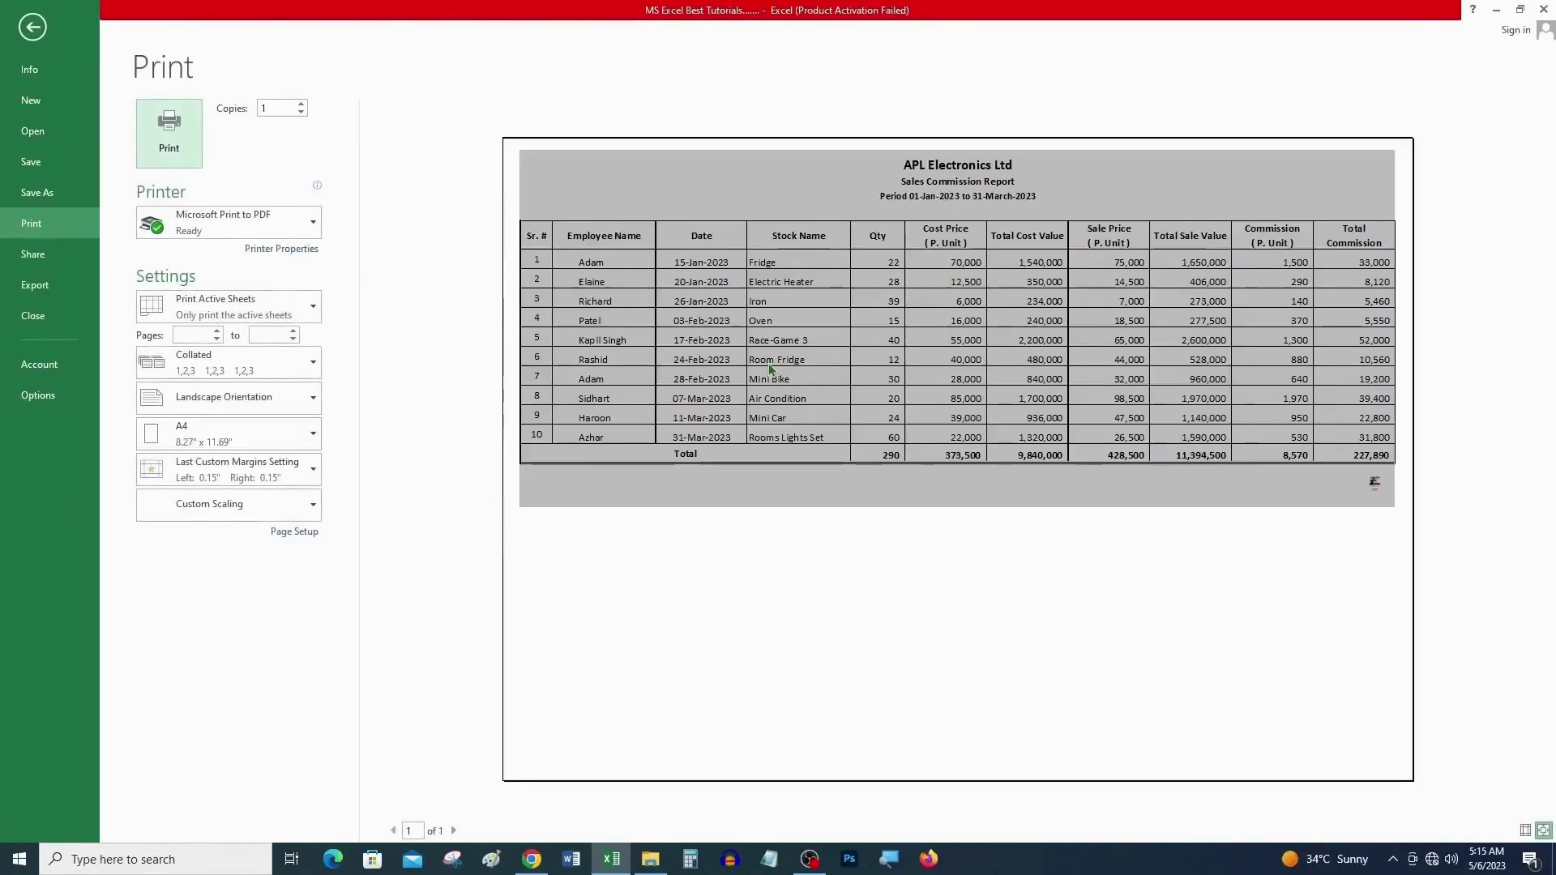
pyautogui.press('Escape')
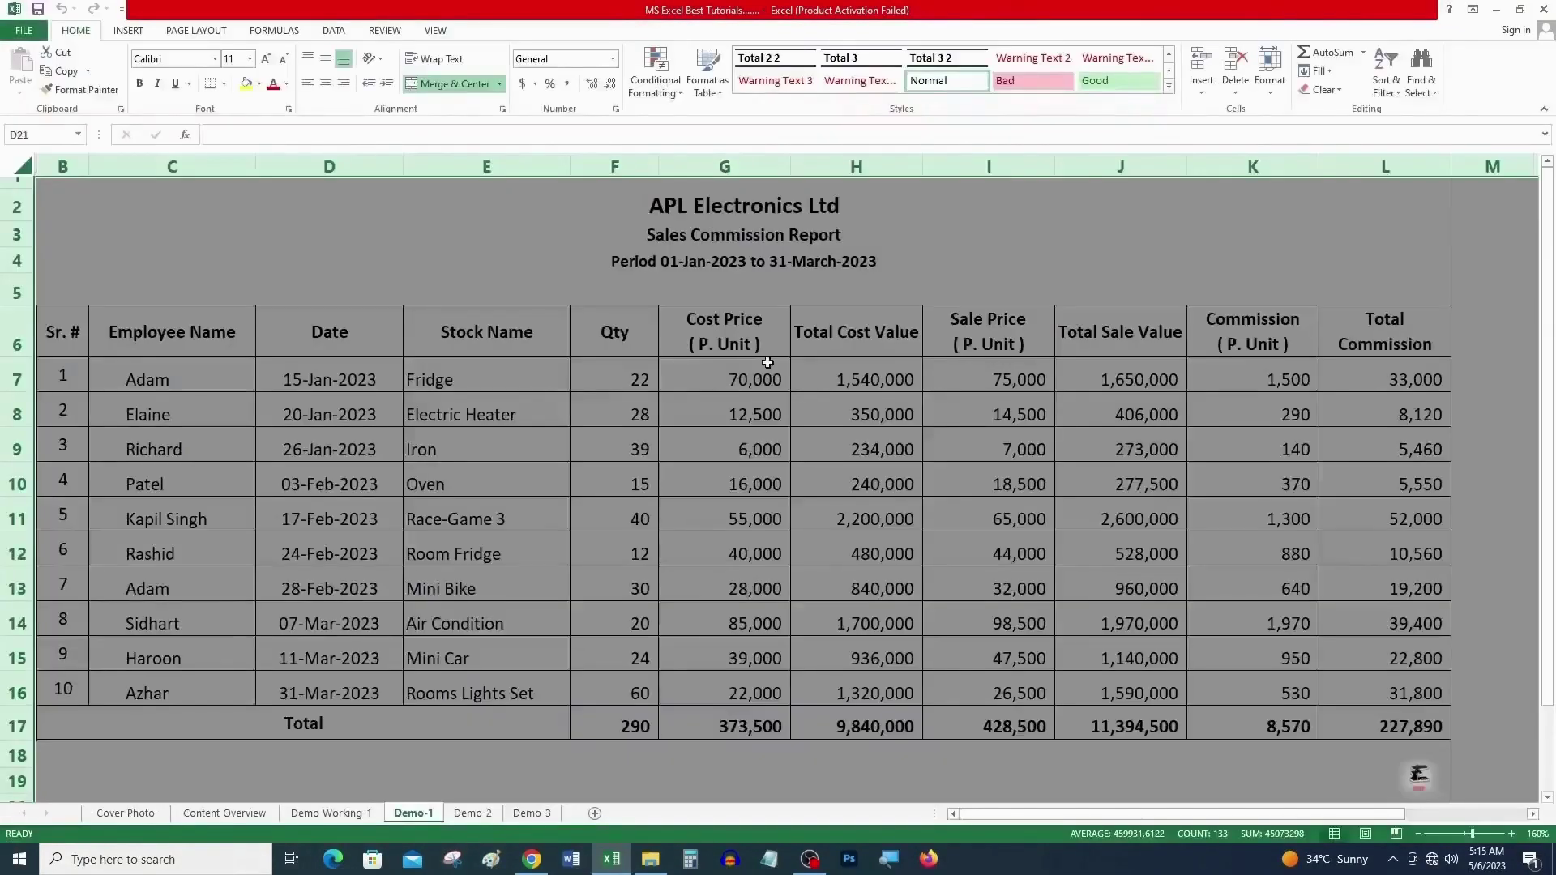
pyautogui.hotkey('ctrl', 'pageup')
pyautogui.click(565, 432)
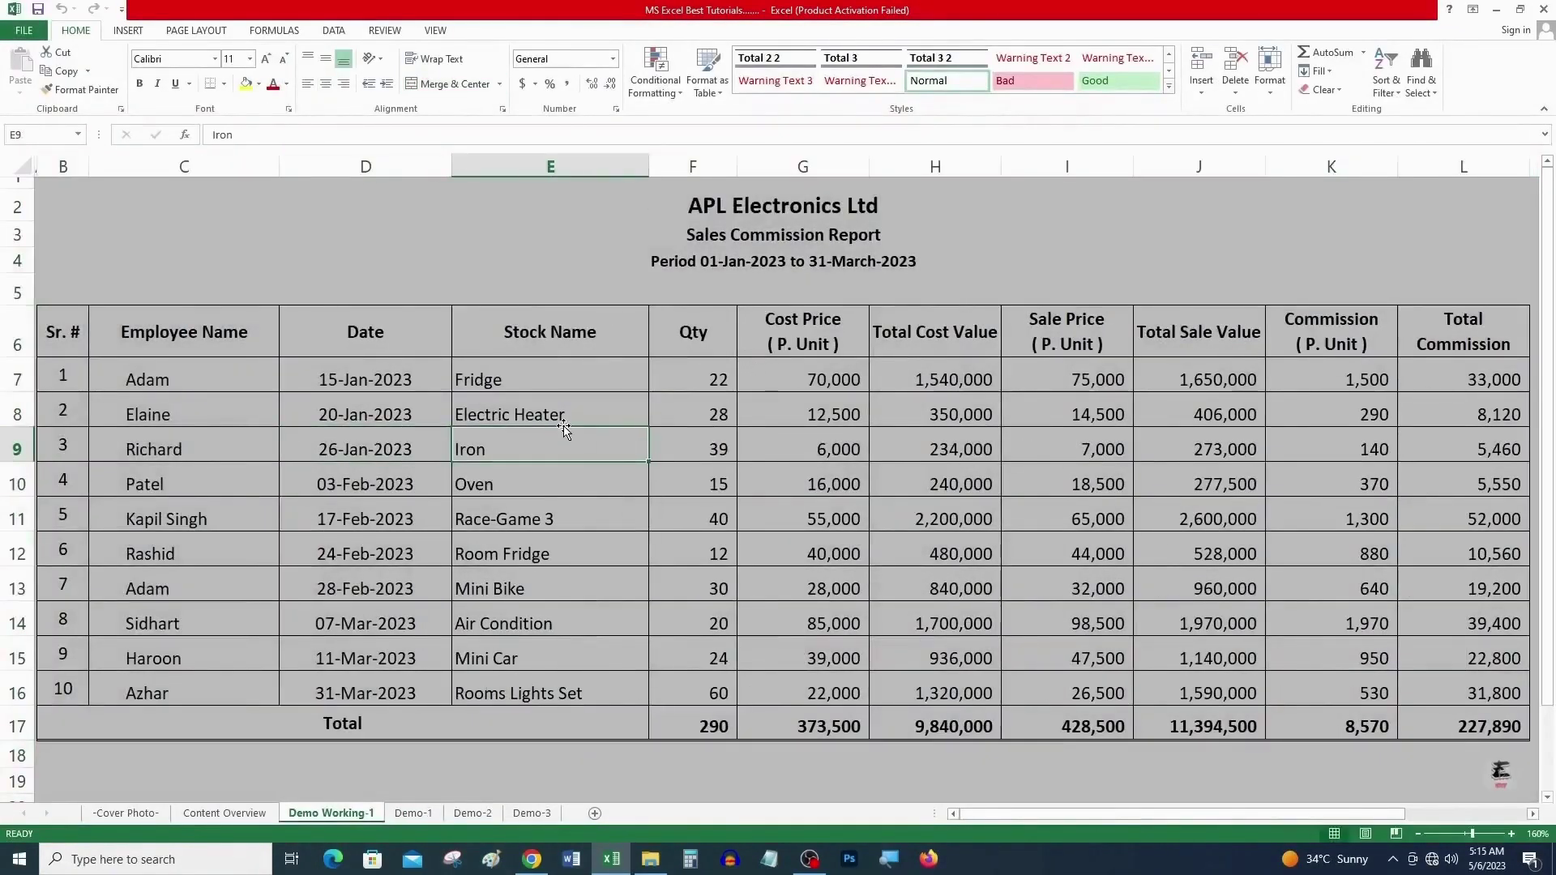
# Step: Try the Normal and Wide margin presets in the Demo Working-1 print settings, and apply Narrow margins
pyautogui.hotkey('ctrl', 'p')
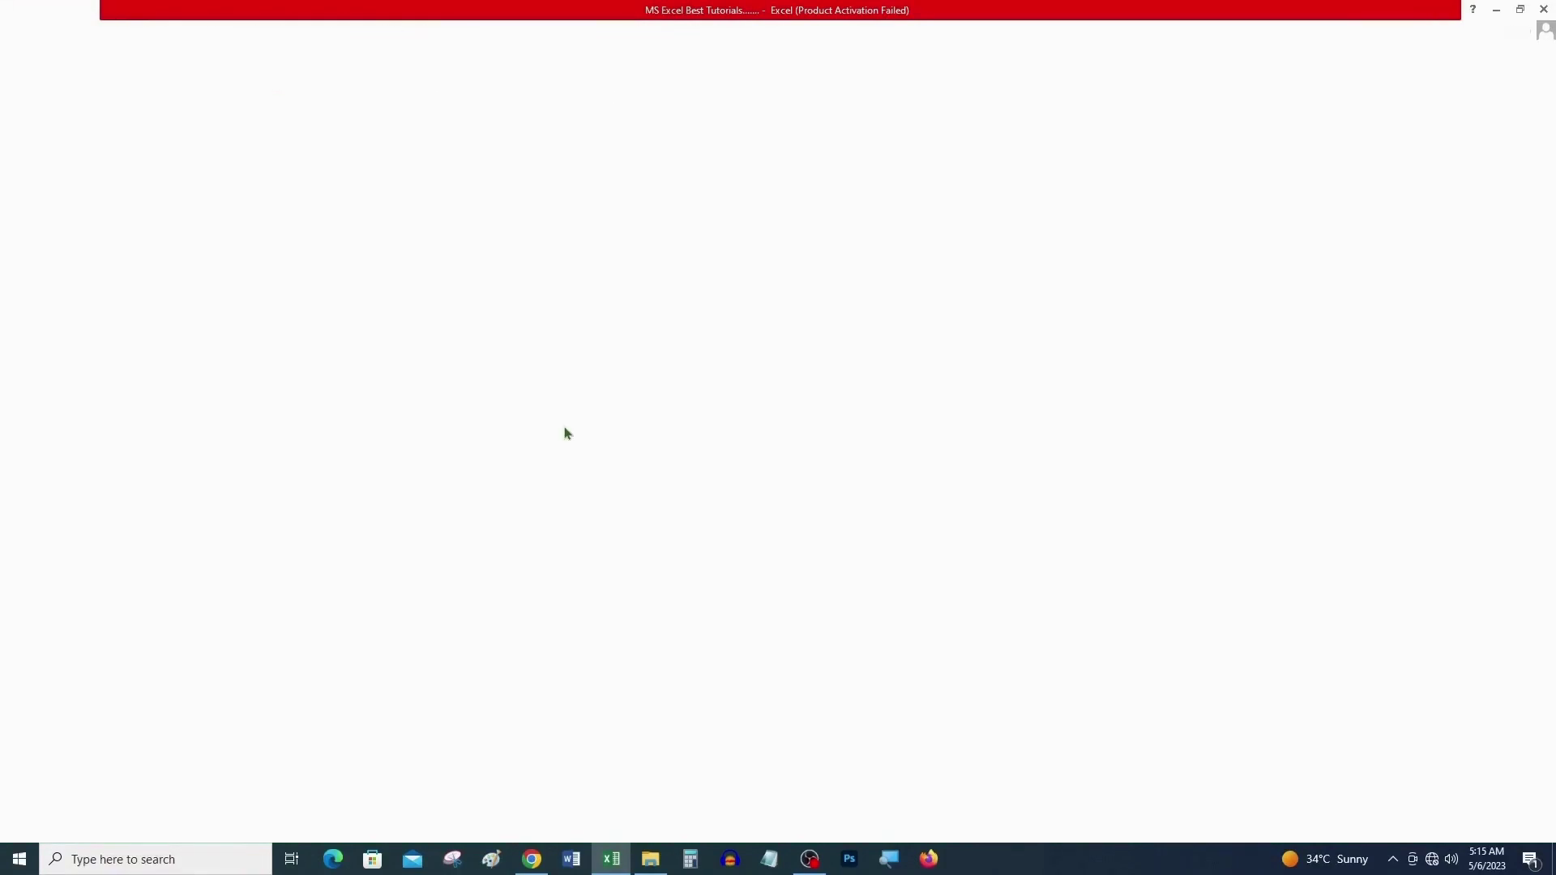
pyautogui.click(243, 469)
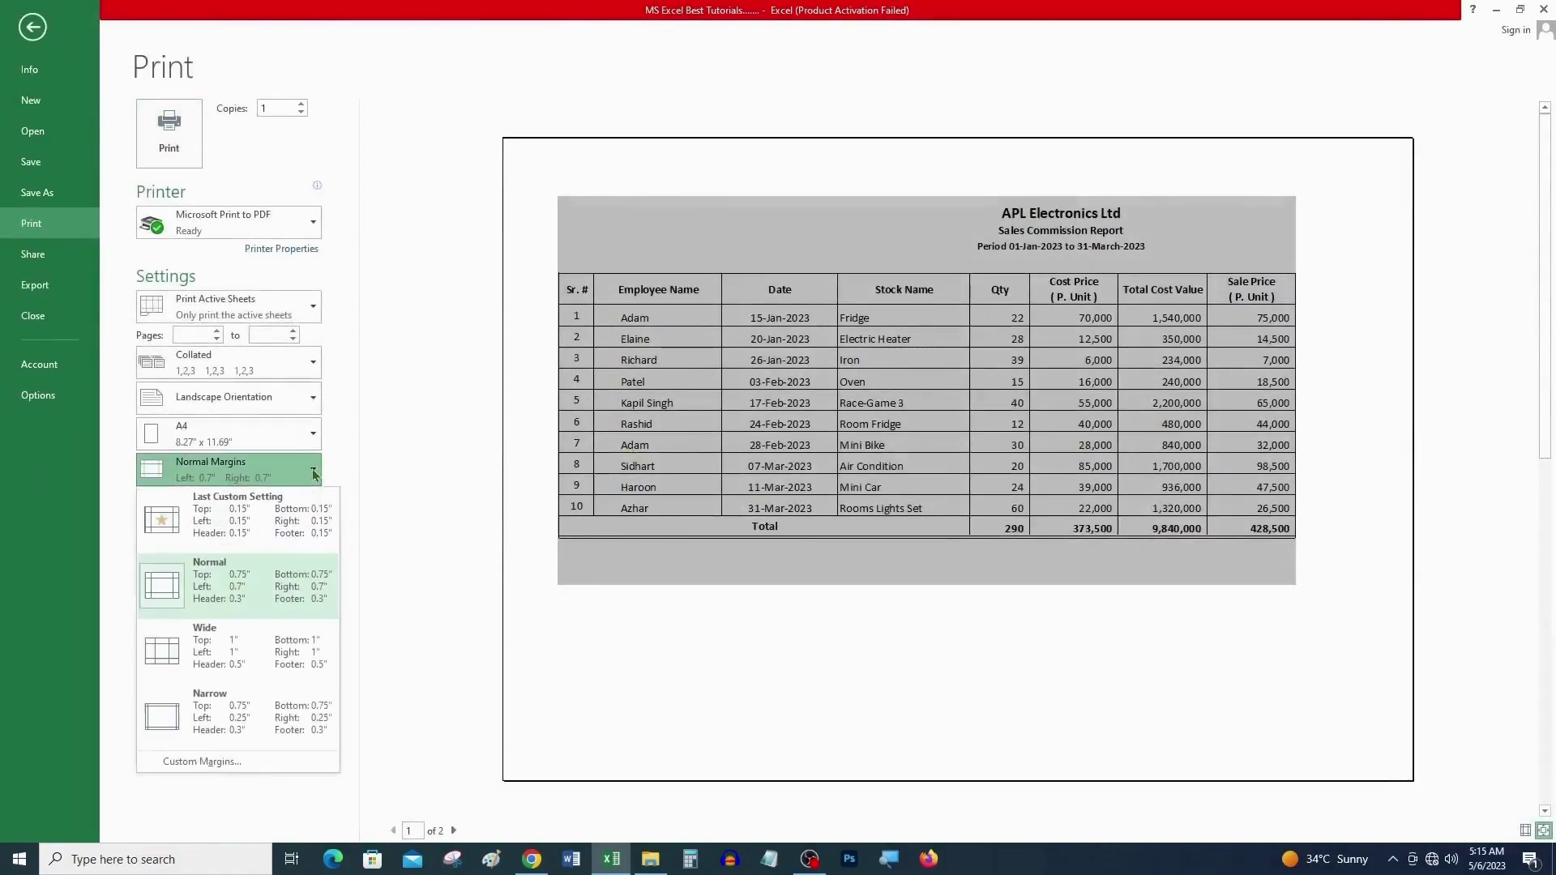
pyautogui.click(286, 594)
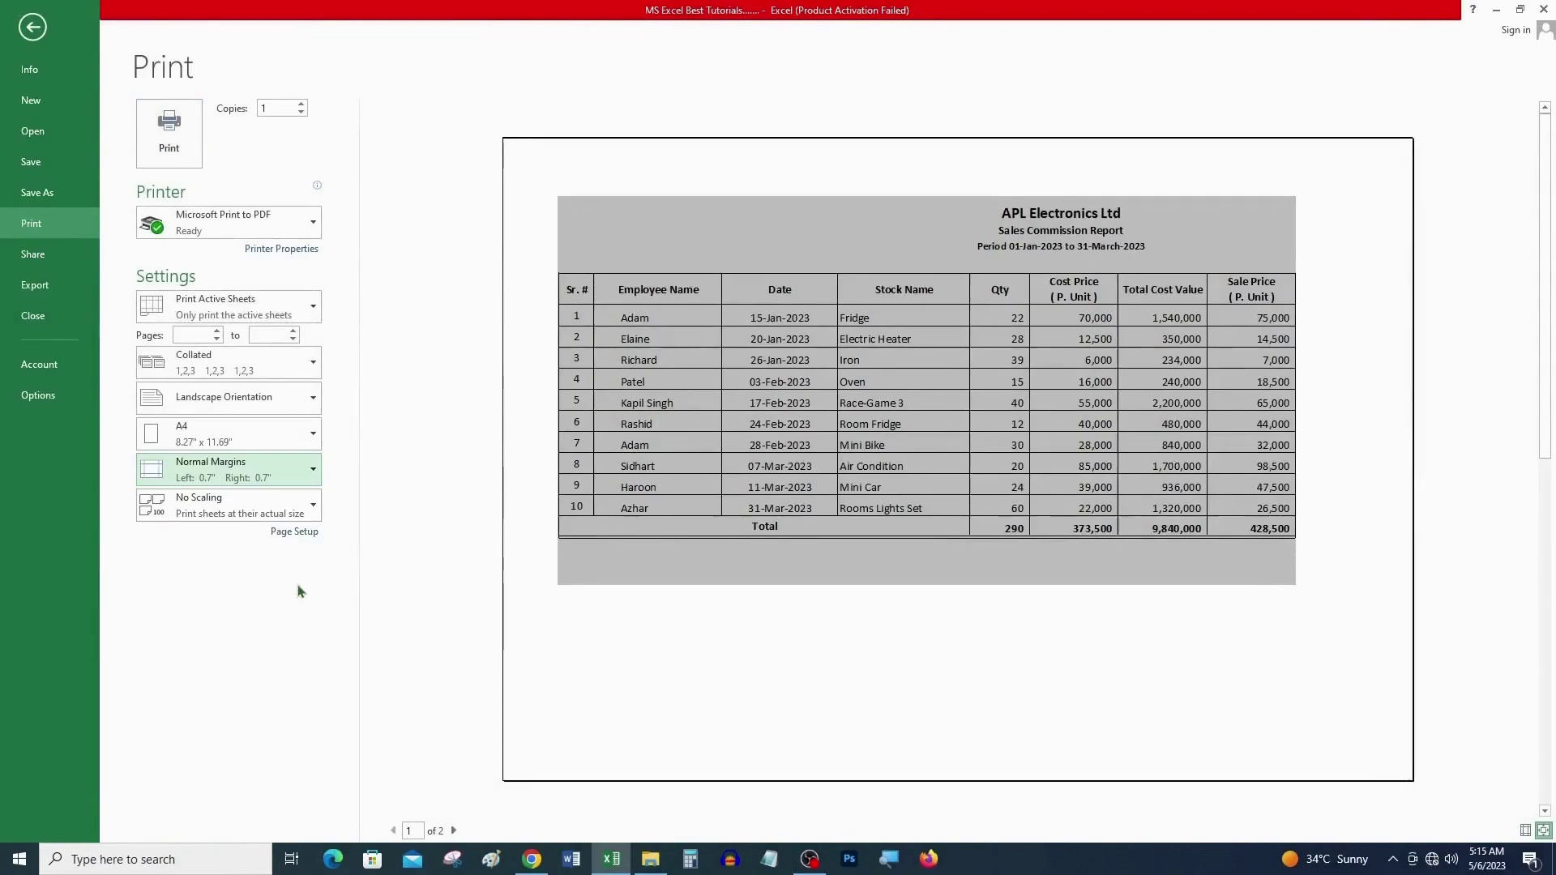
pyautogui.click(315, 471)
pyautogui.click(268, 640)
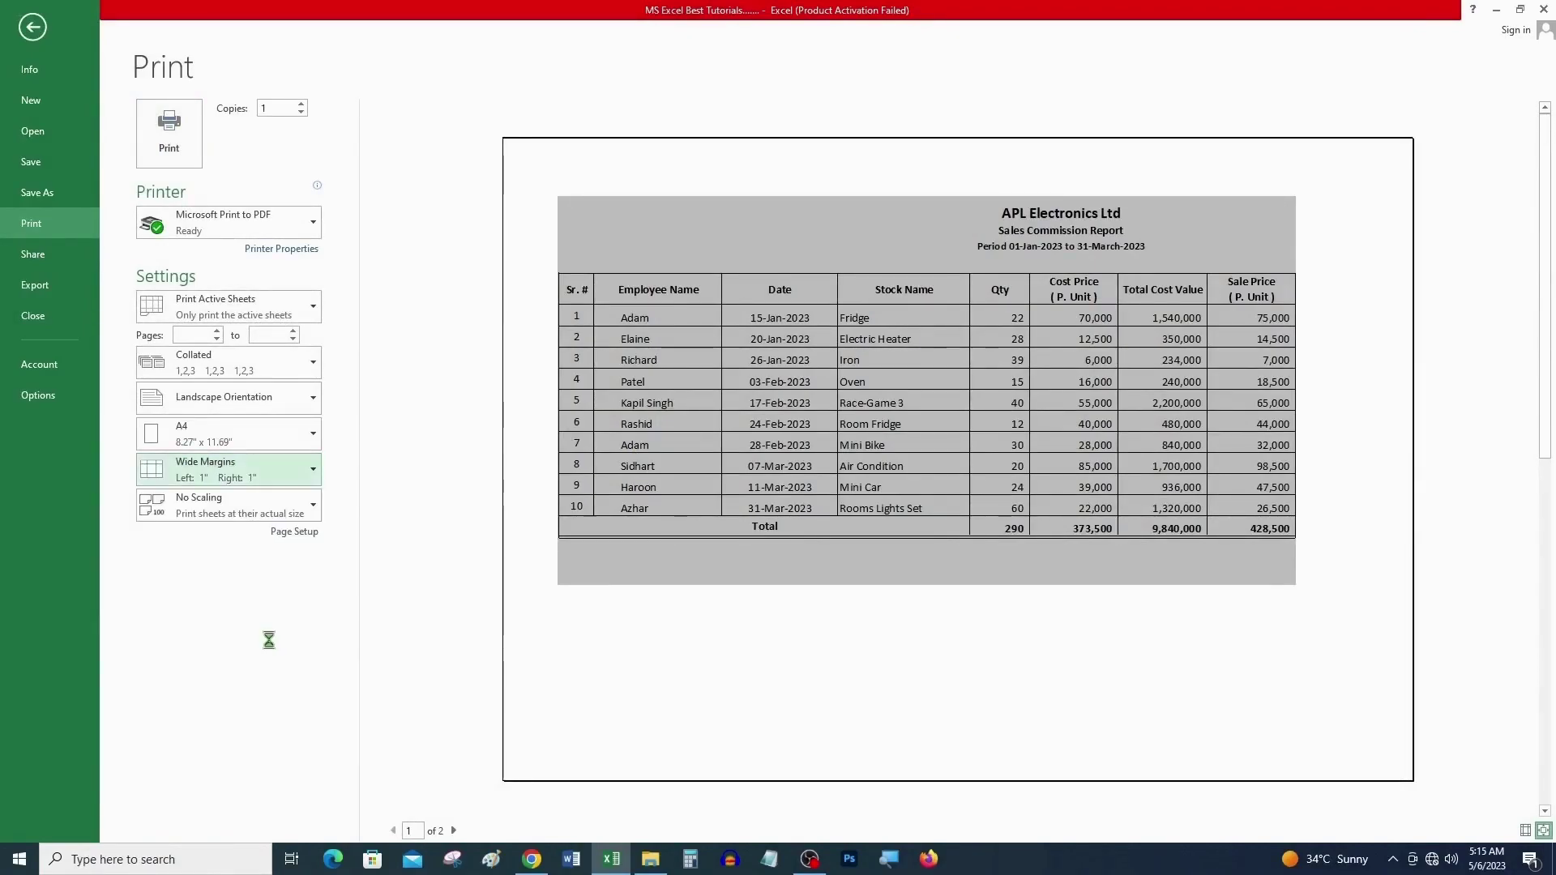
pyautogui.click(315, 470)
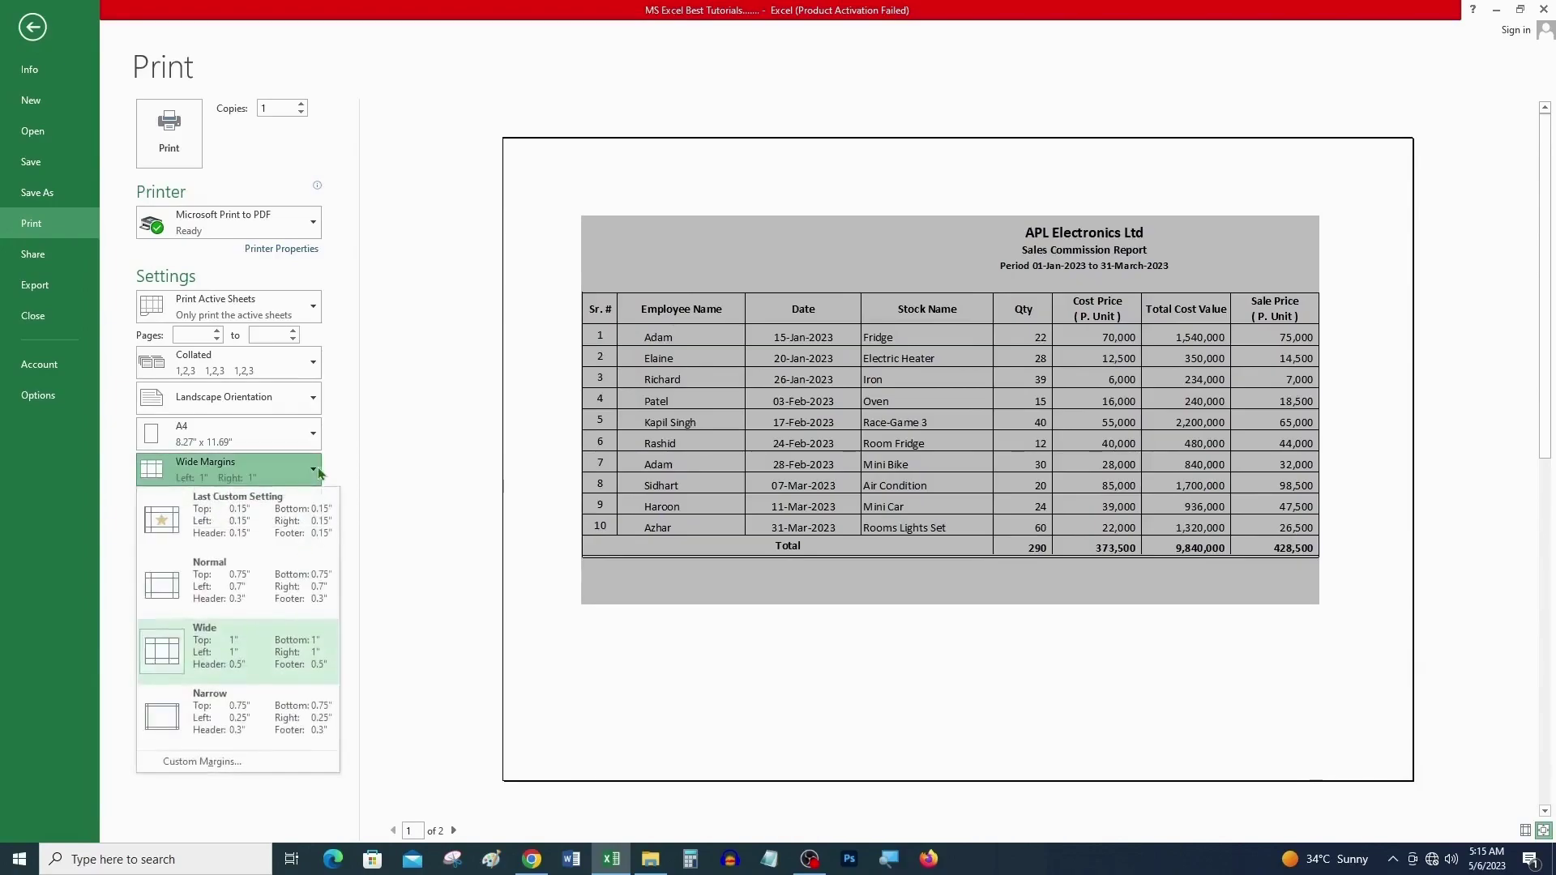
pyautogui.click(267, 718)
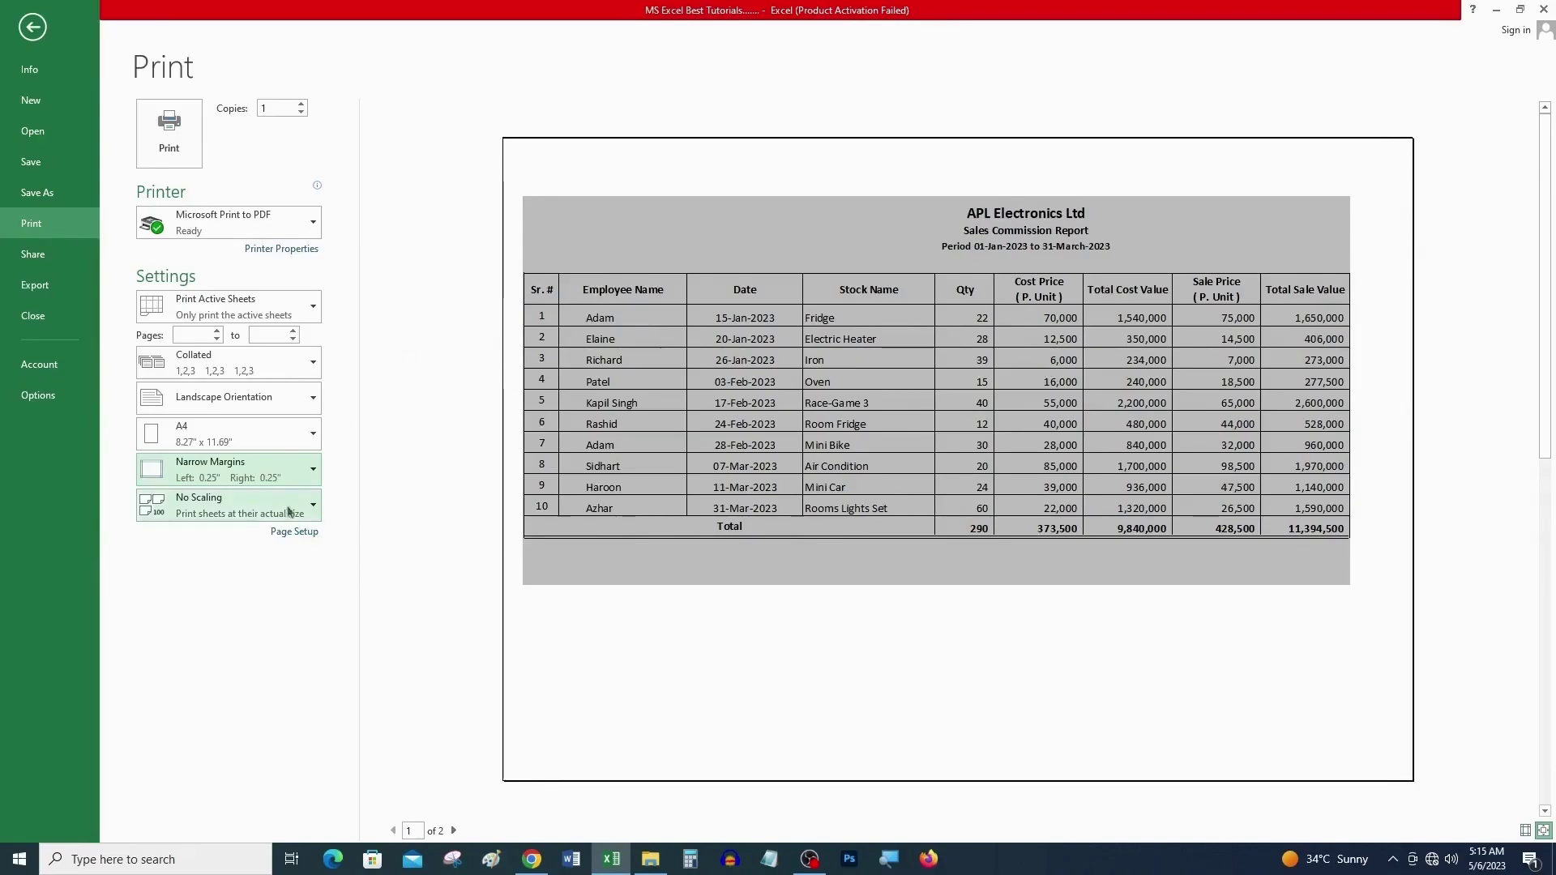
pyautogui.click(313, 470)
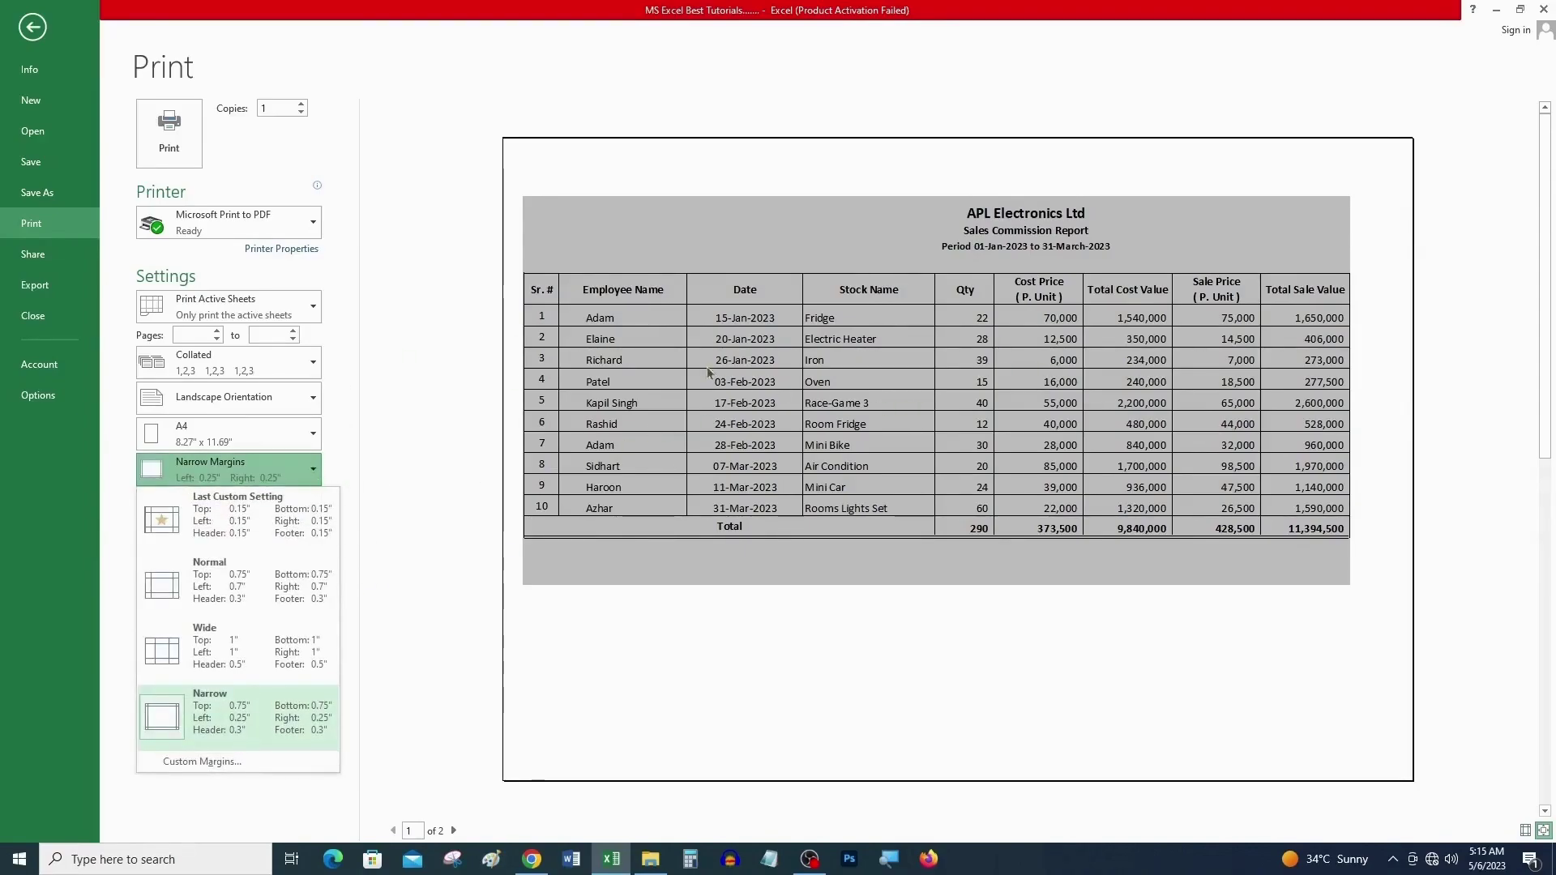
pyautogui.click(261, 820)
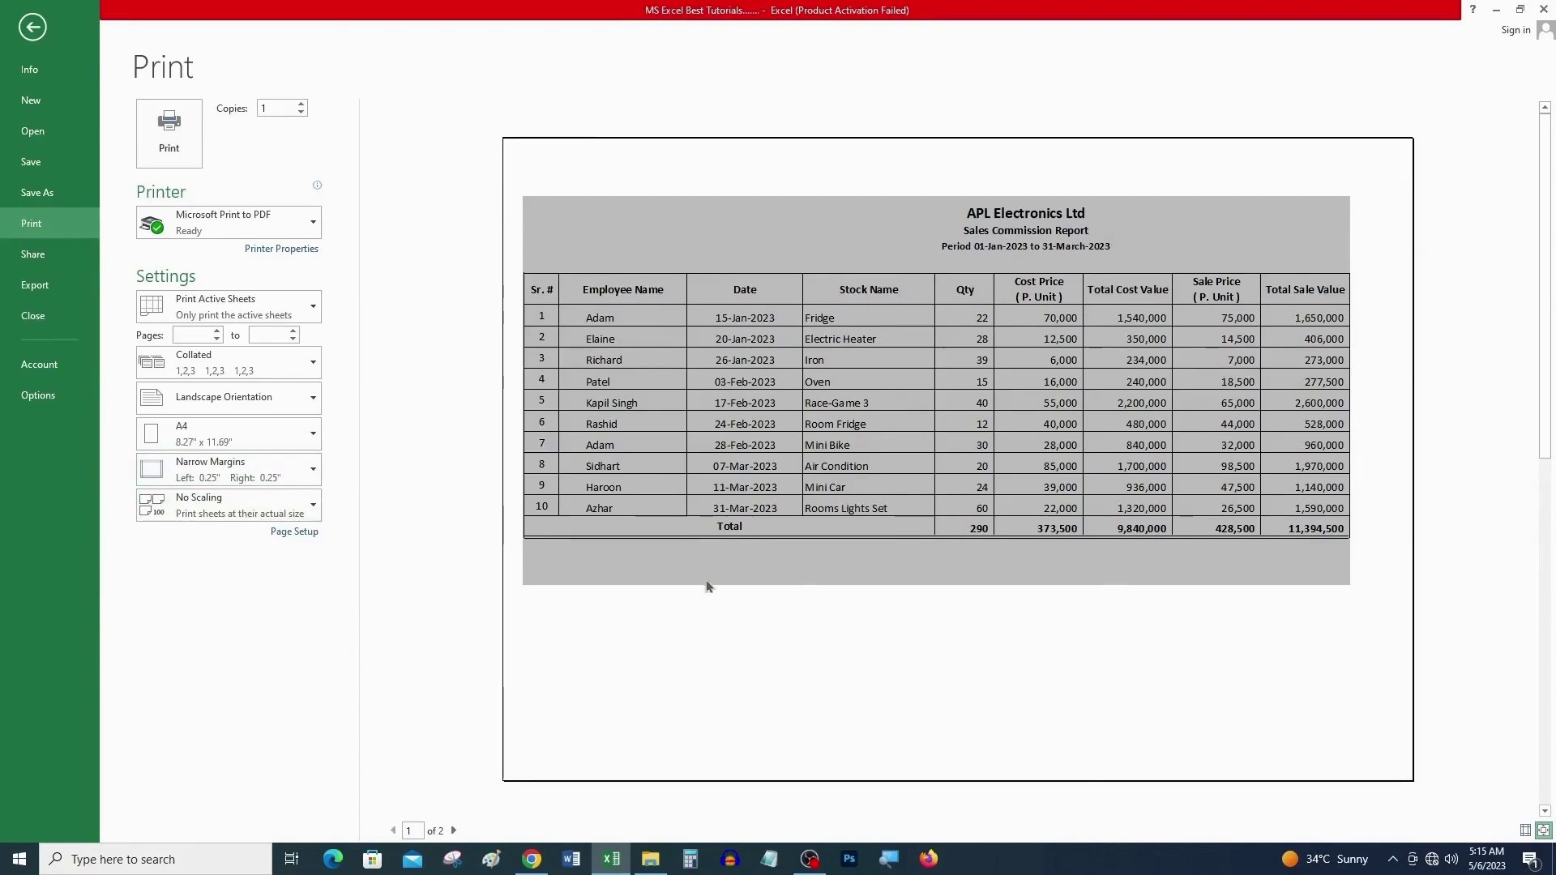
pyautogui.click(314, 478)
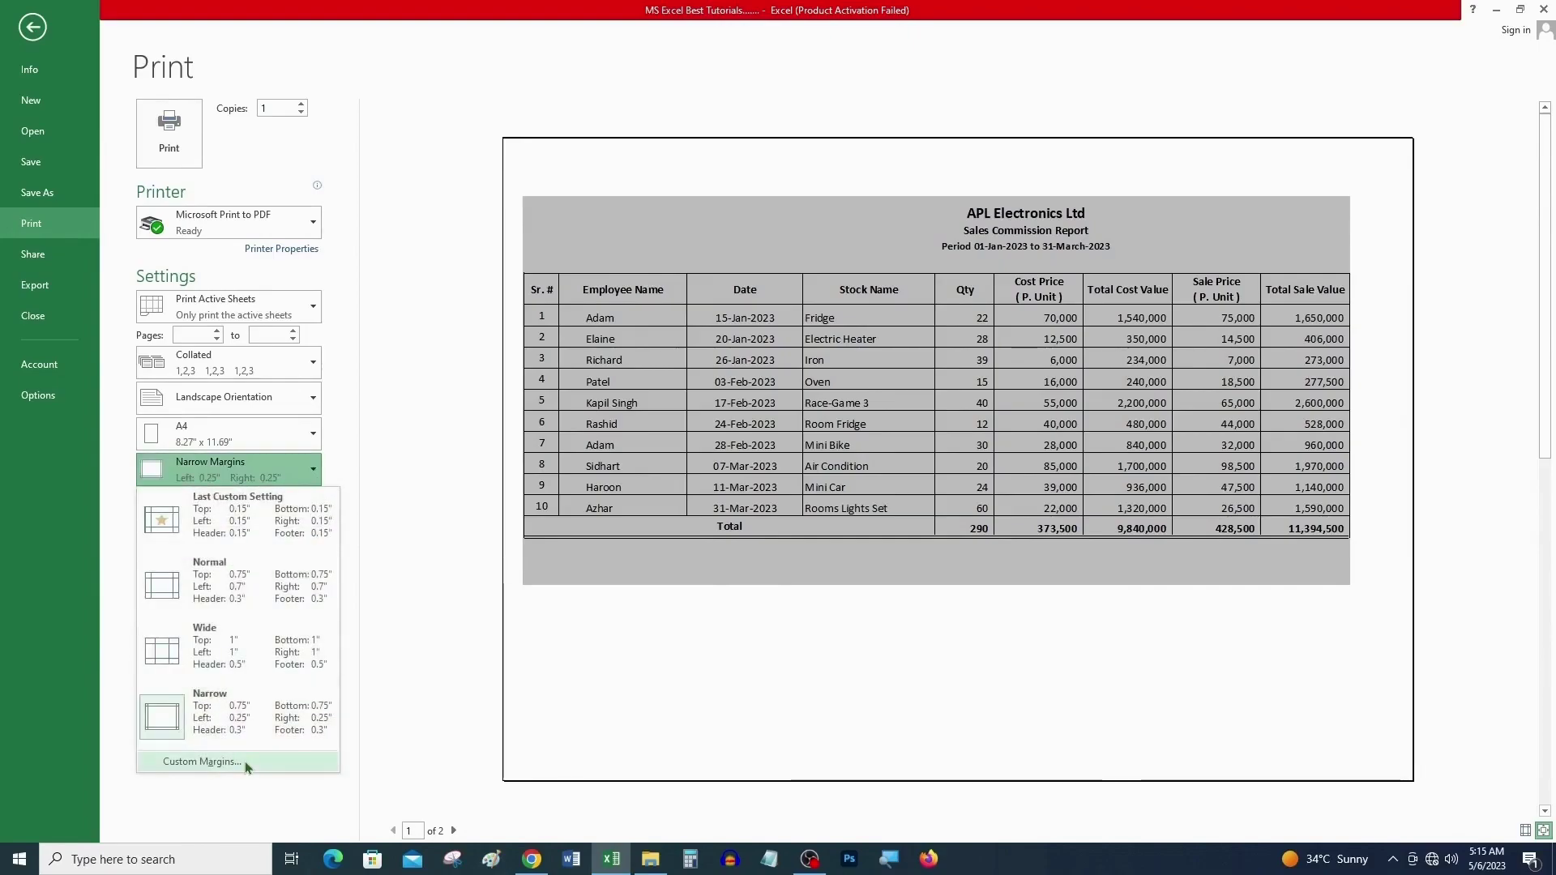
pyautogui.click(244, 765)
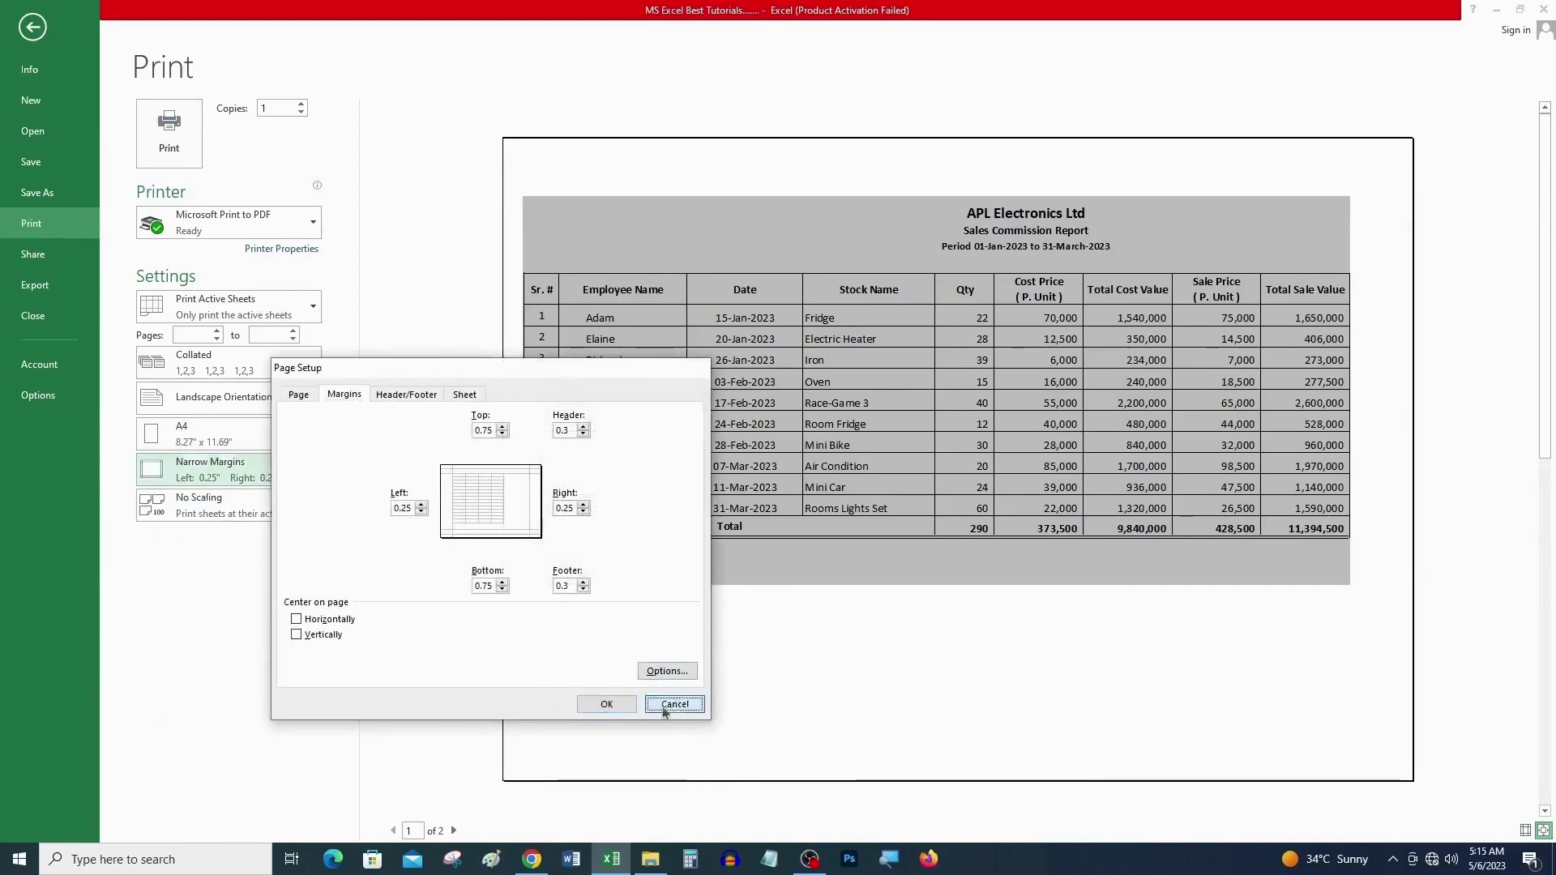
pyautogui.click(673, 707)
# Step: Apply custom margins of 0.15 on all four sides and for header and footer, with the report centred horizontally on the page
pyautogui.click(261, 478)
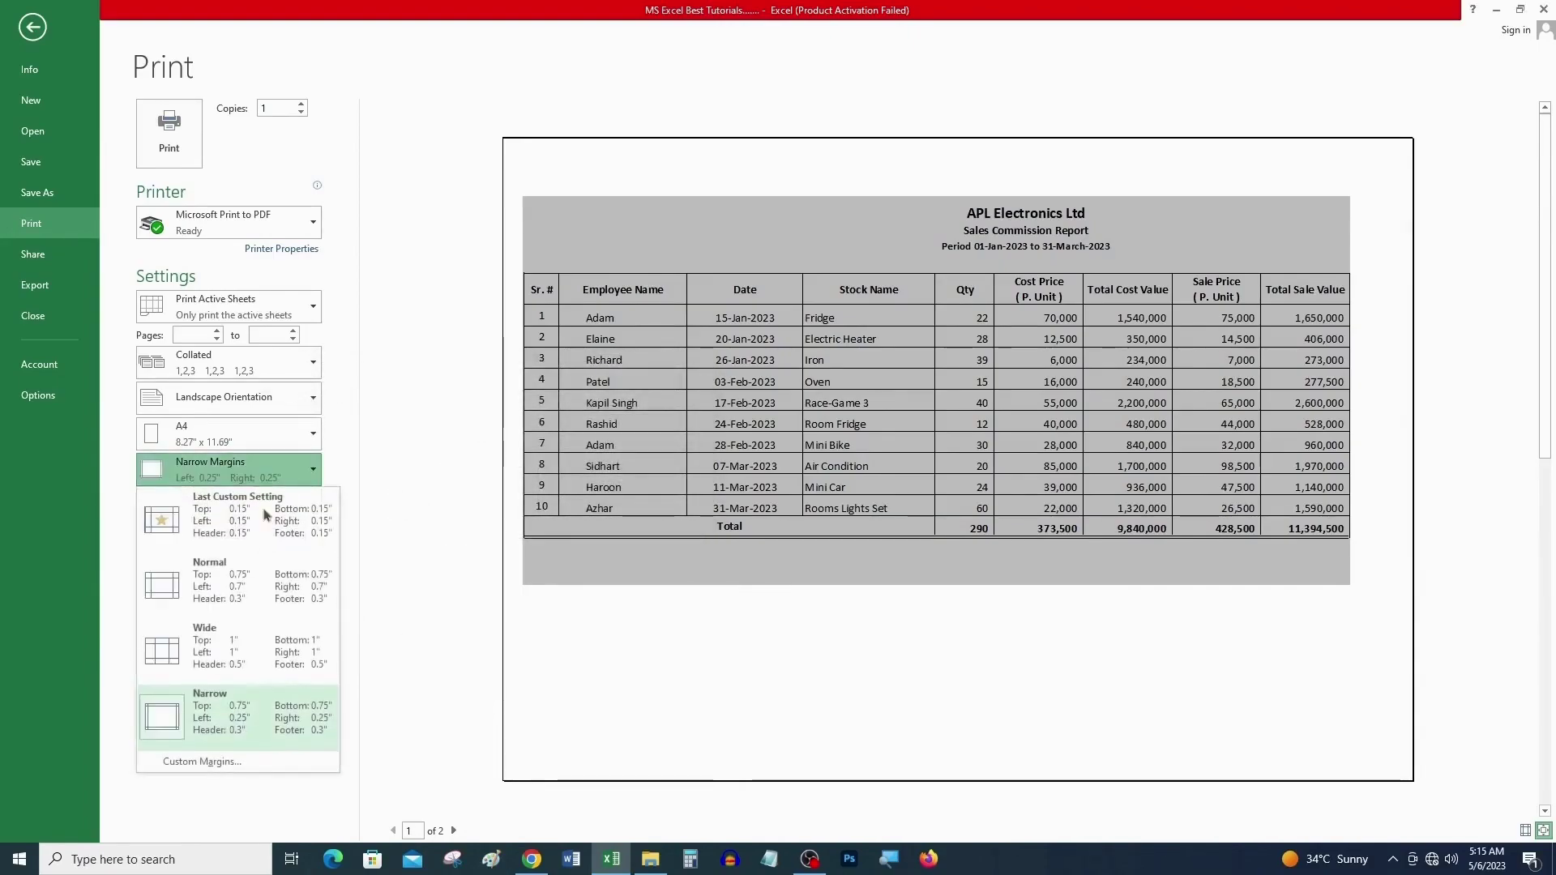
pyautogui.click(258, 766)
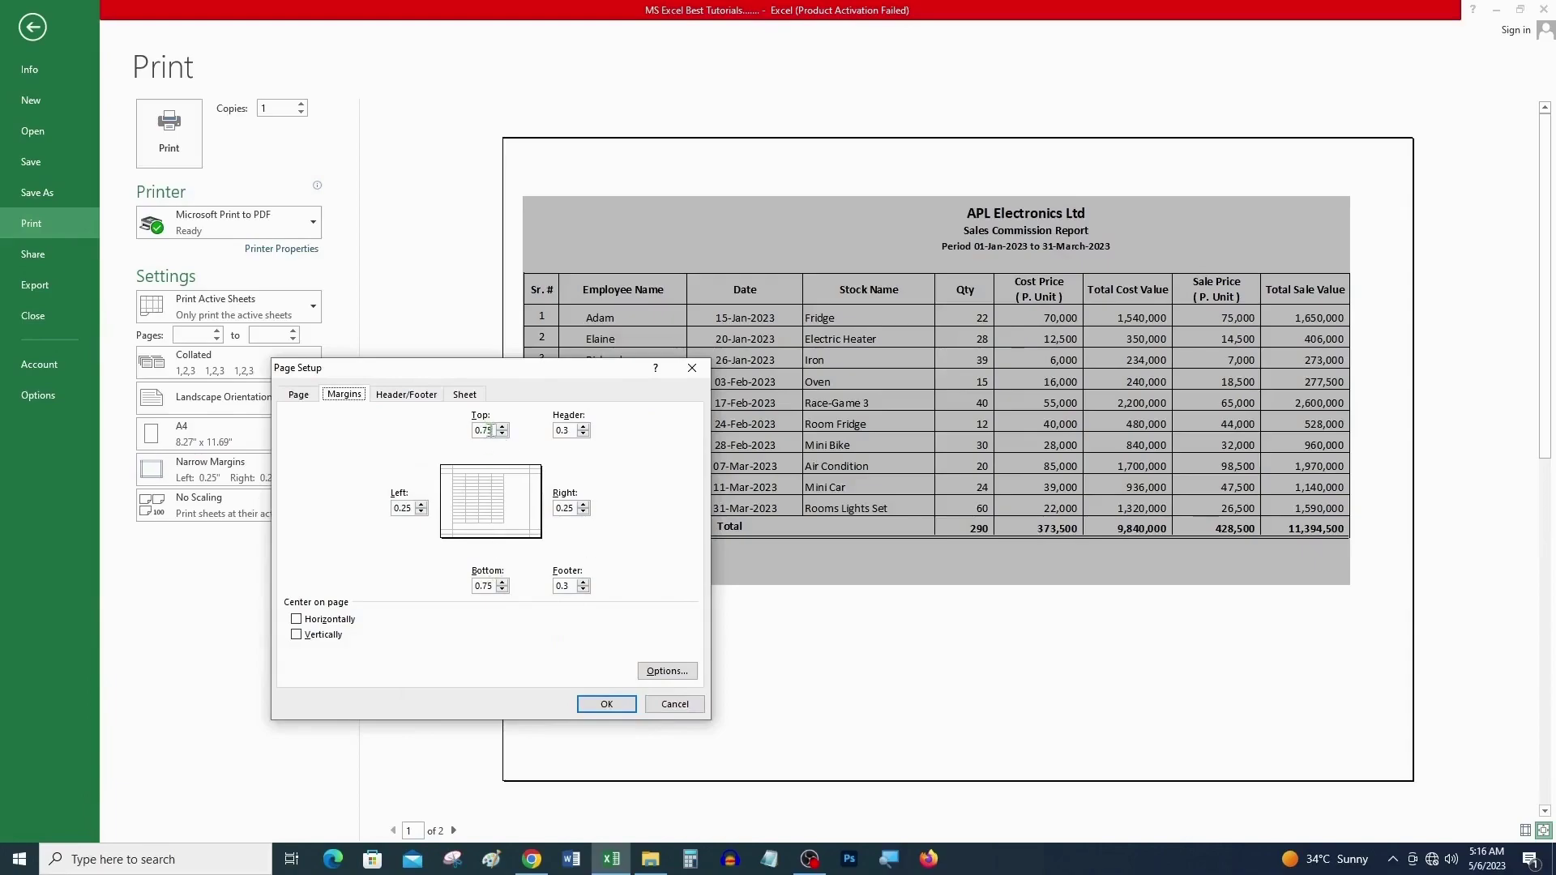
pyautogui.moveTo(493, 431); pyautogui.dragTo(410, 431)
pyautogui.write('0.15')
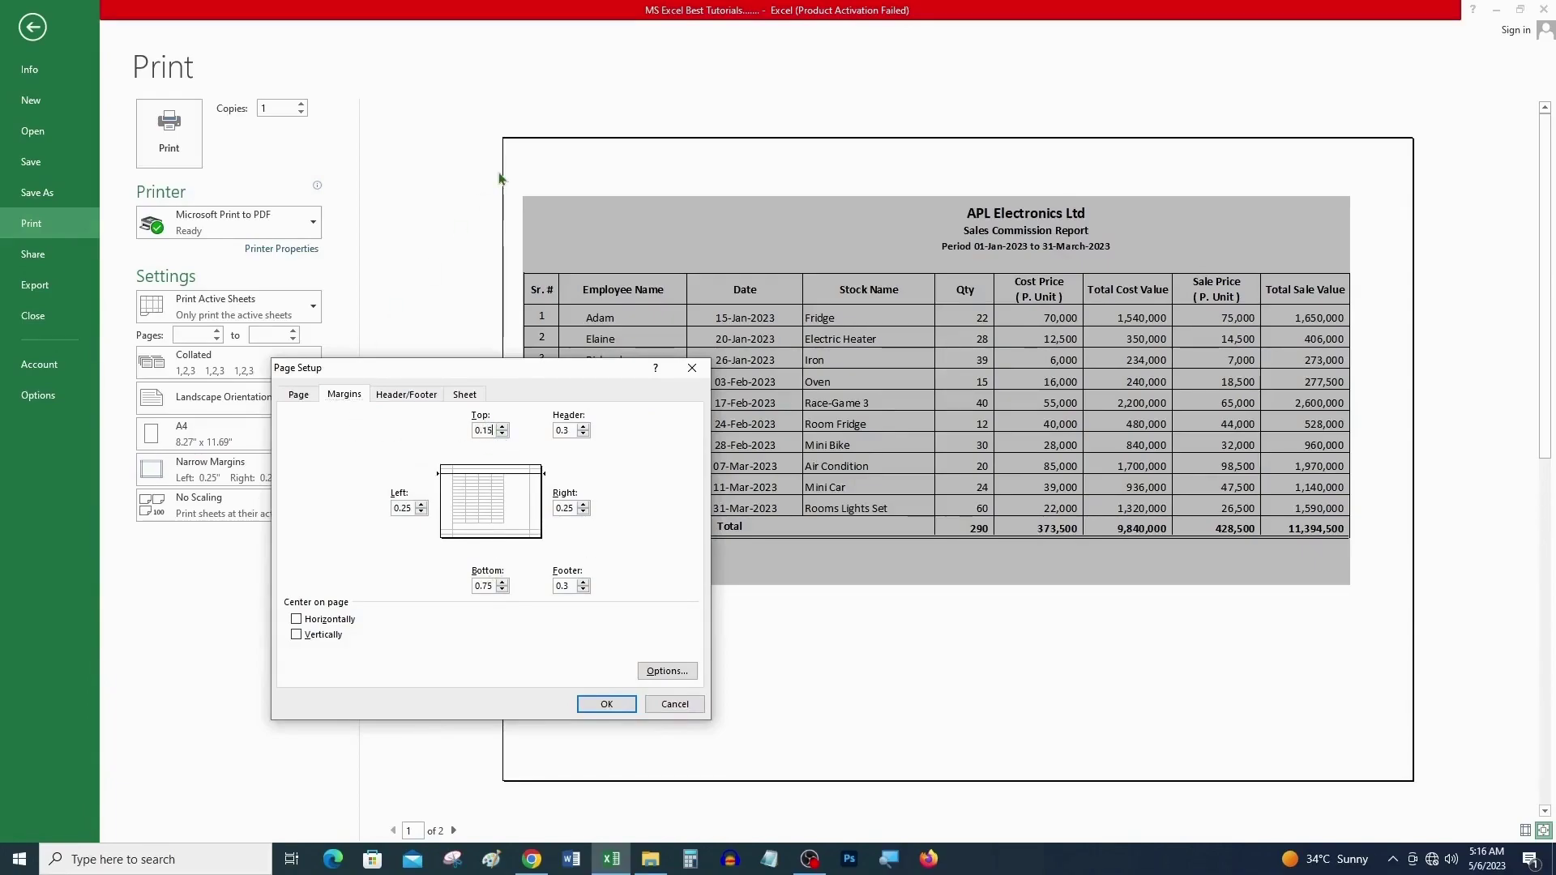
pyautogui.press('Tab')
pyautogui.write('0.15')
pyautogui.press('Tab')
pyautogui.write('0.15')
pyautogui.press('Tab')
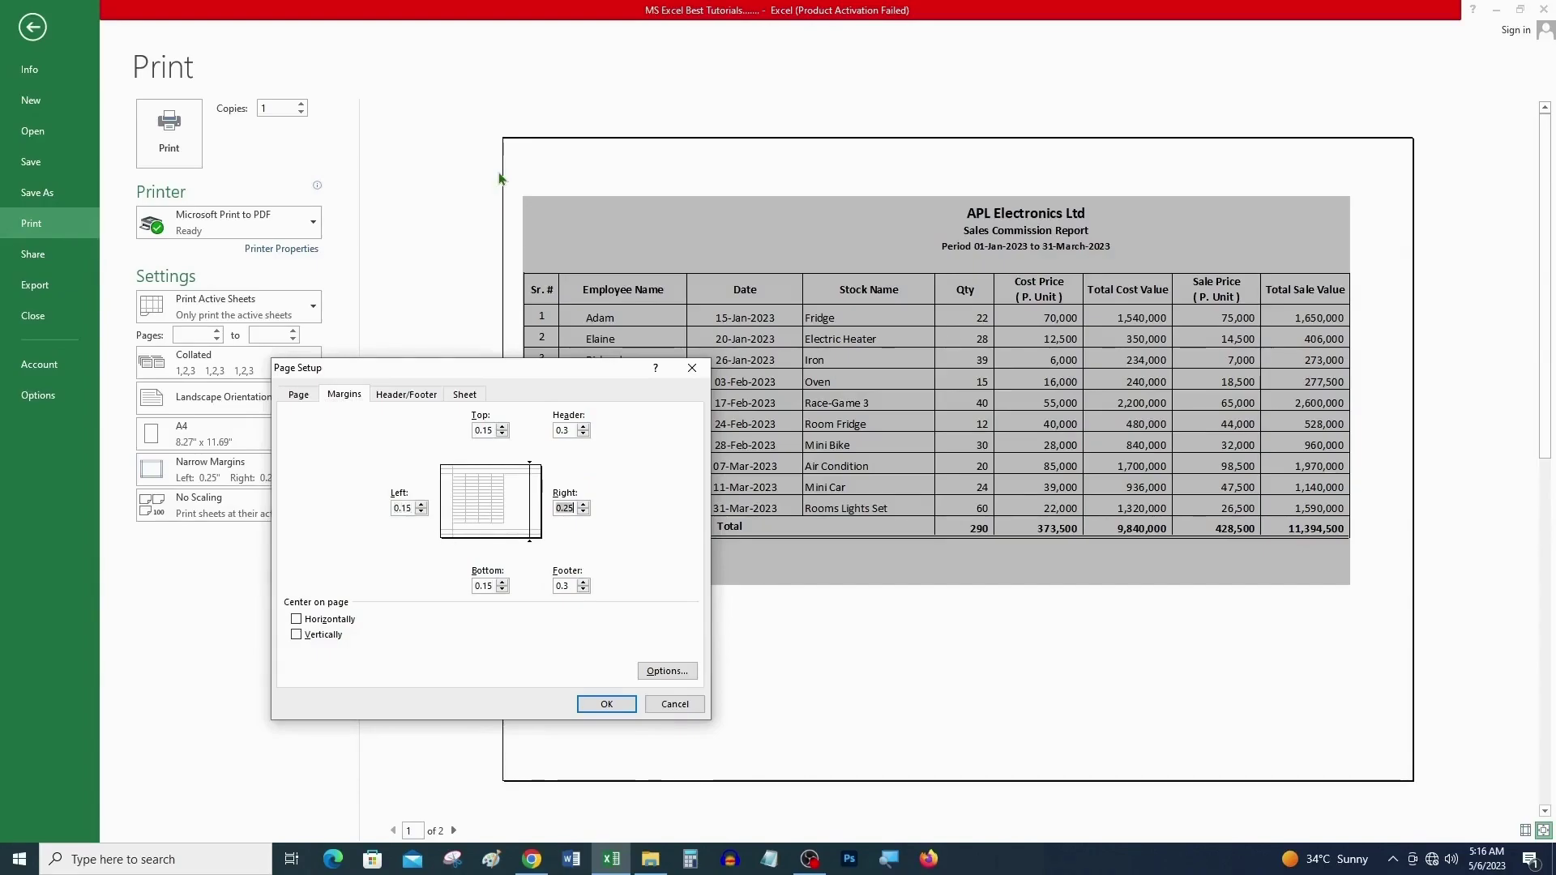
pyautogui.write('0.15')
pyautogui.press('Tab')
pyautogui.write('0.15')
pyautogui.press('Tab')
pyautogui.click(299, 620)
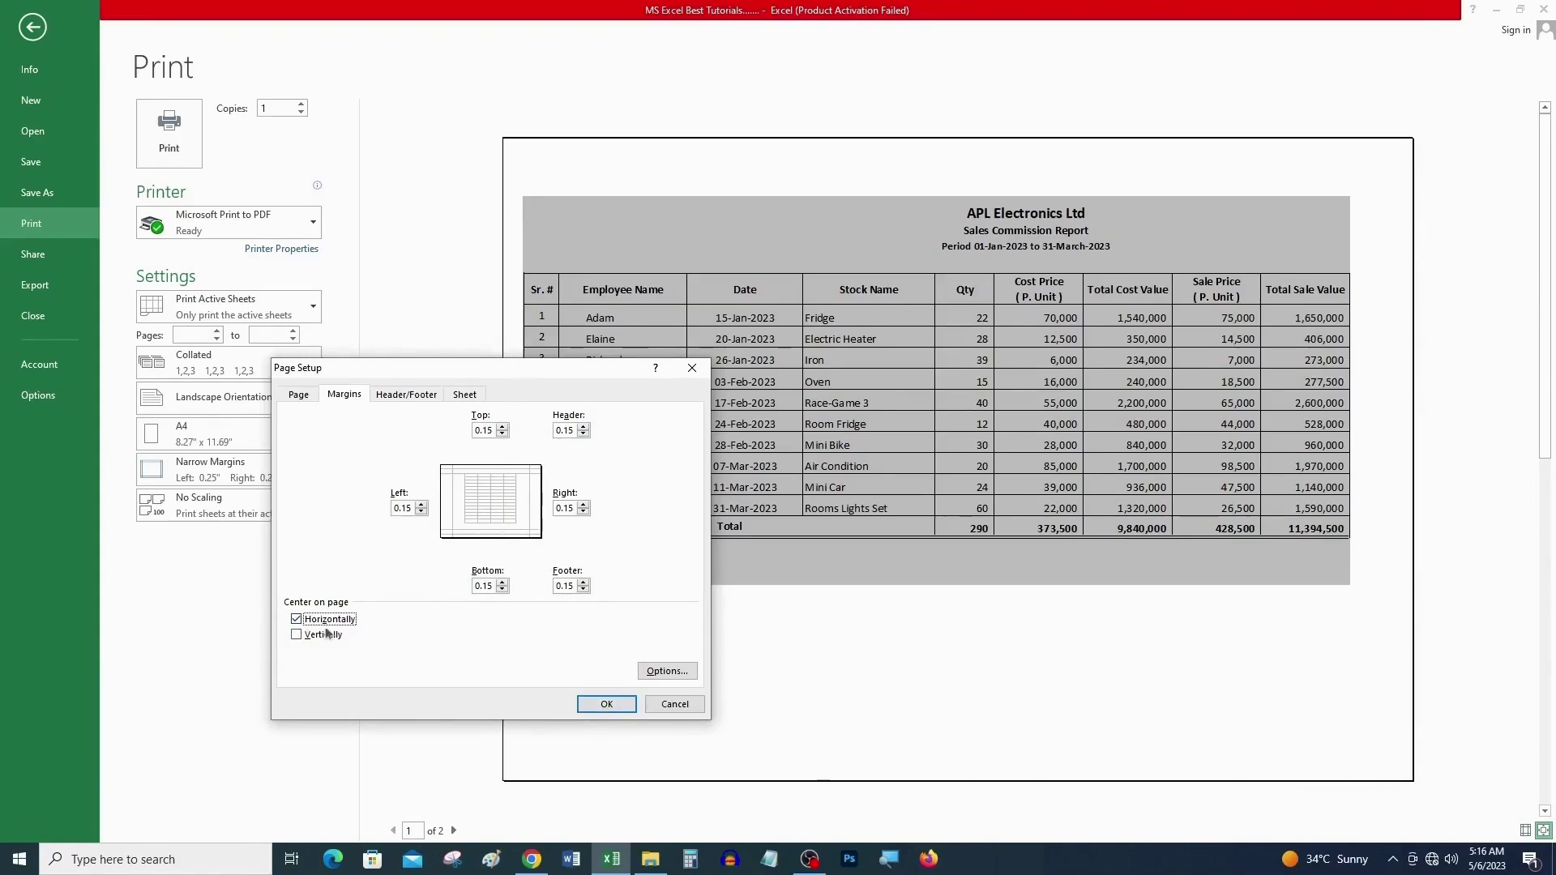
pyautogui.click(611, 712)
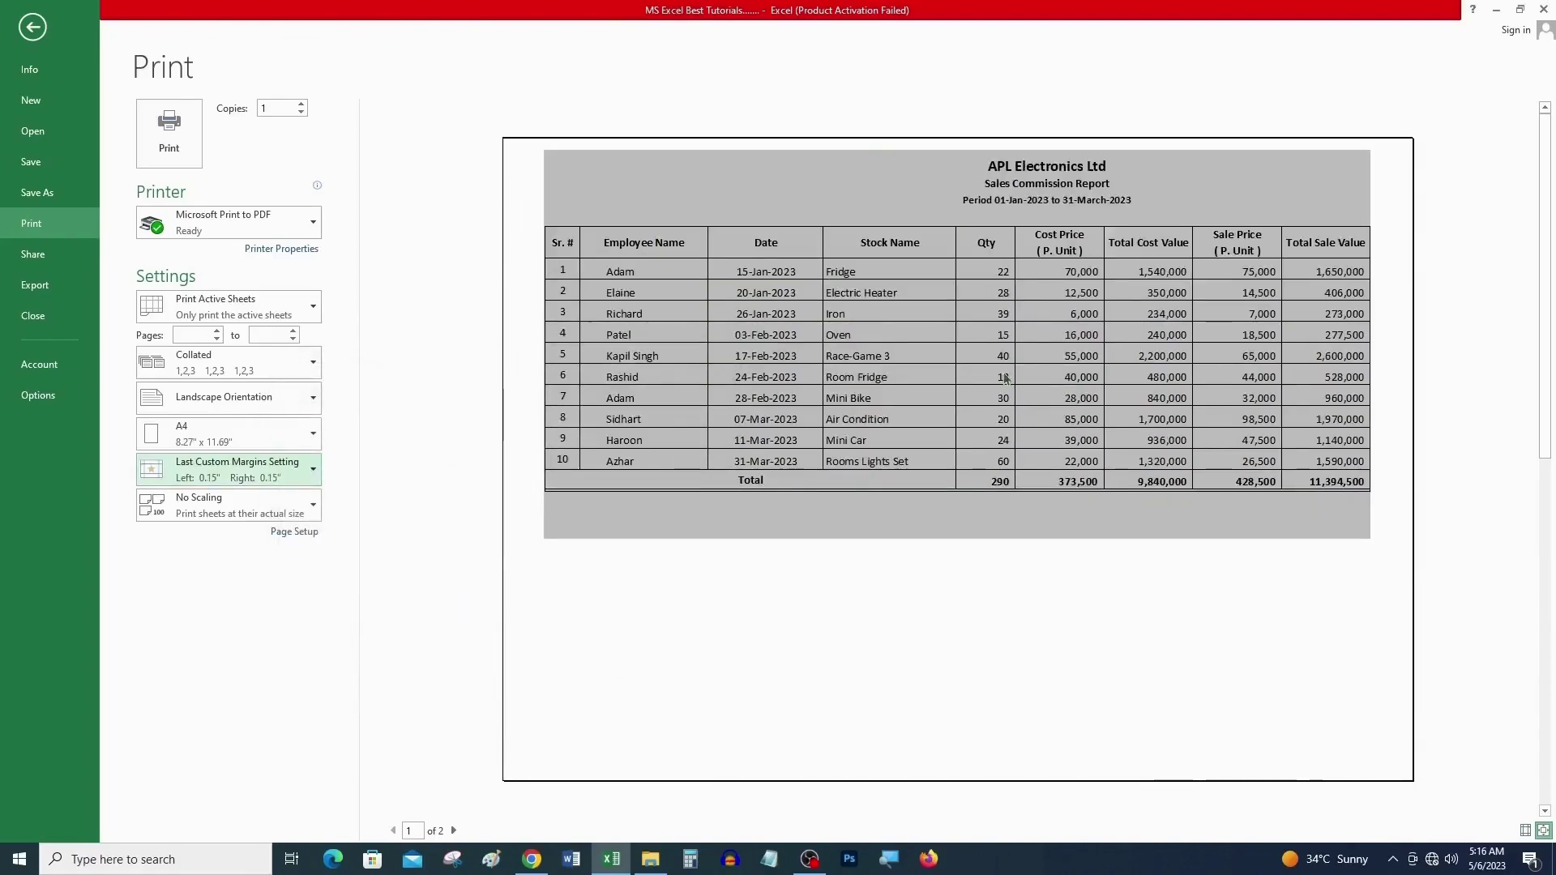
# Step: Try centring the report vertically instead of horizontally on the page, and go back to horizontal centring only
pyautogui.click(310, 474)
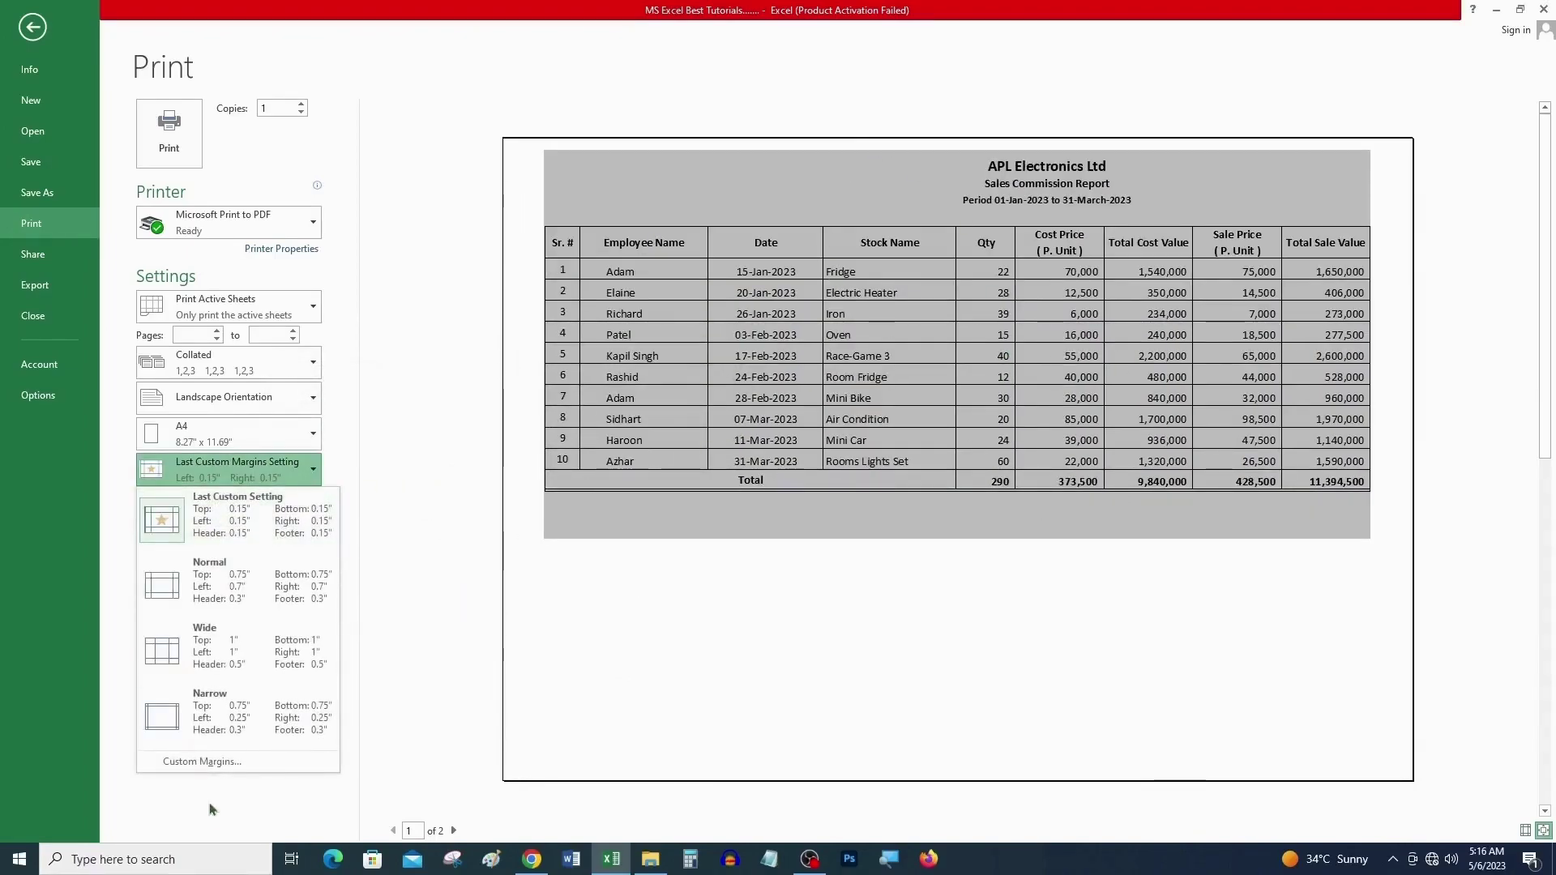
pyautogui.click(217, 763)
pyautogui.click(320, 640)
pyautogui.click(606, 703)
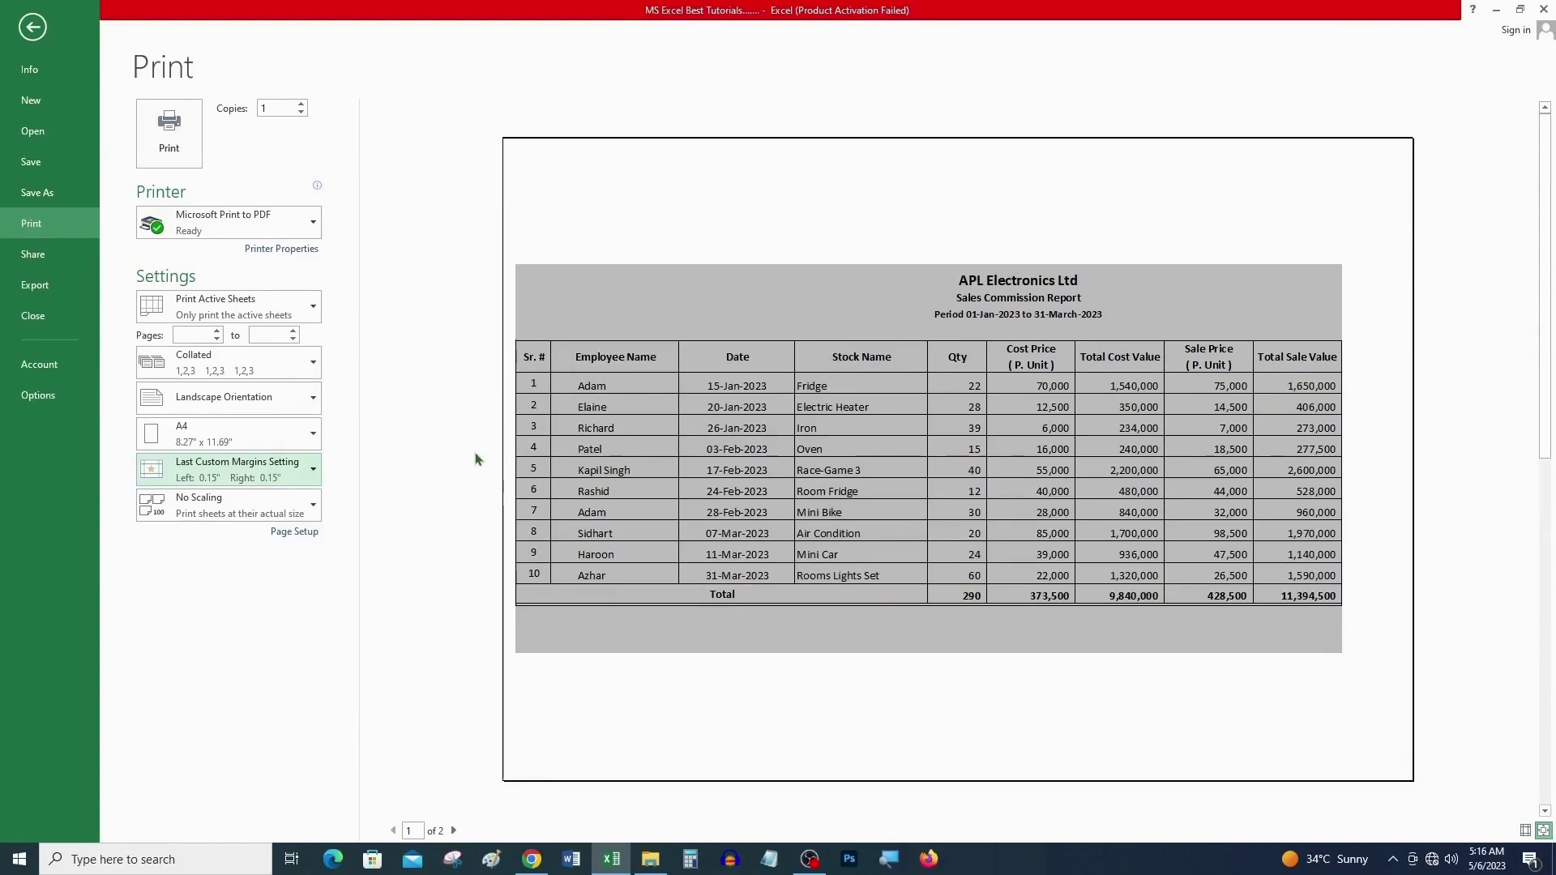
pyautogui.click(227, 470)
pyautogui.click(294, 758)
pyautogui.click(295, 634)
pyautogui.click(297, 619)
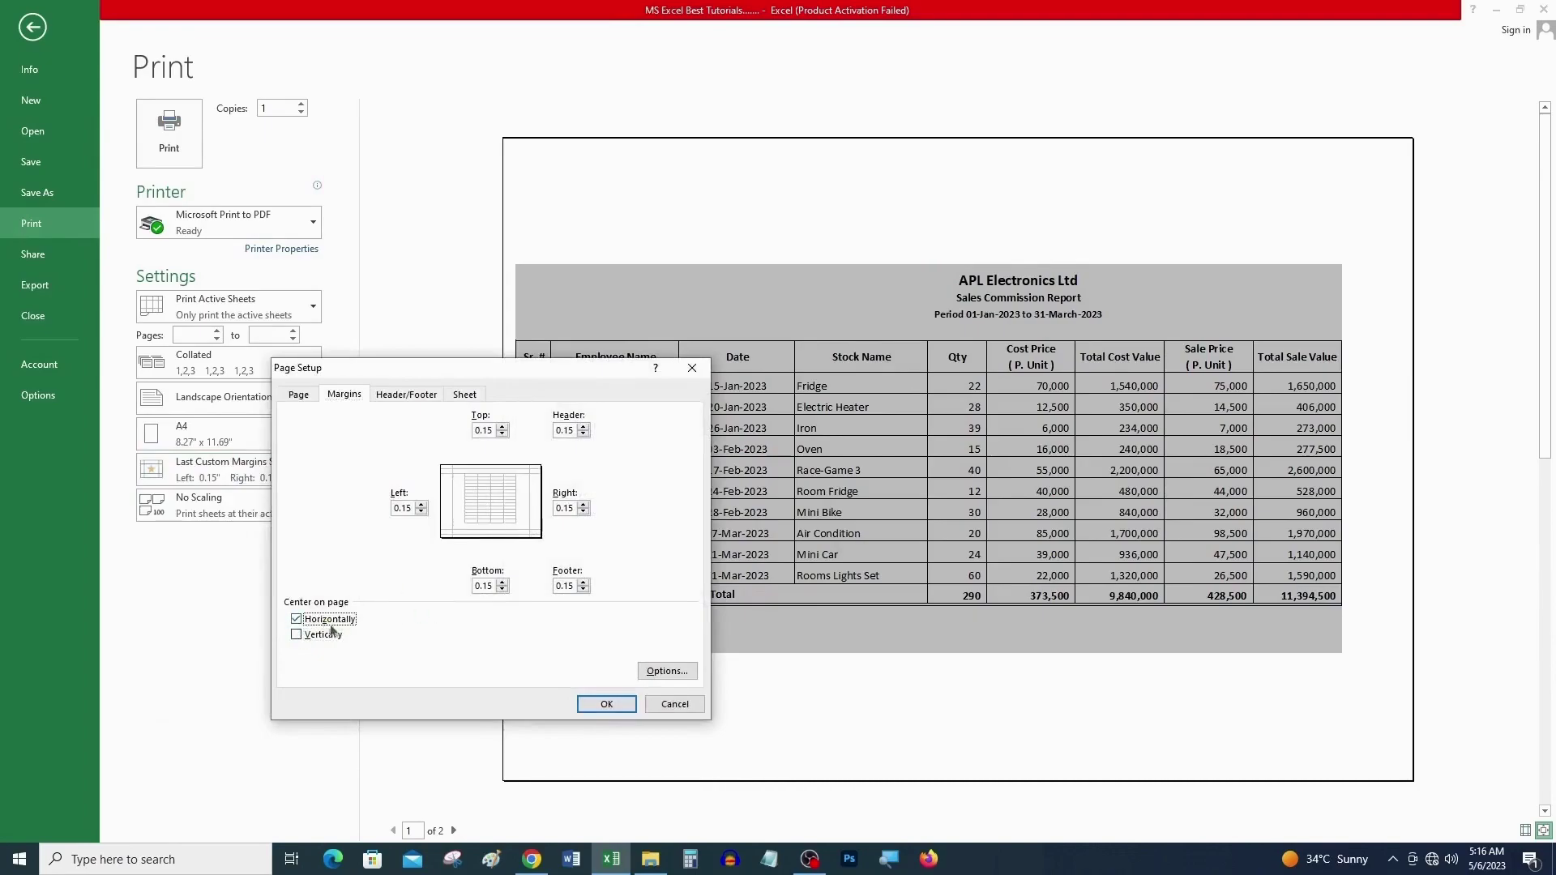
pyautogui.click(607, 704)
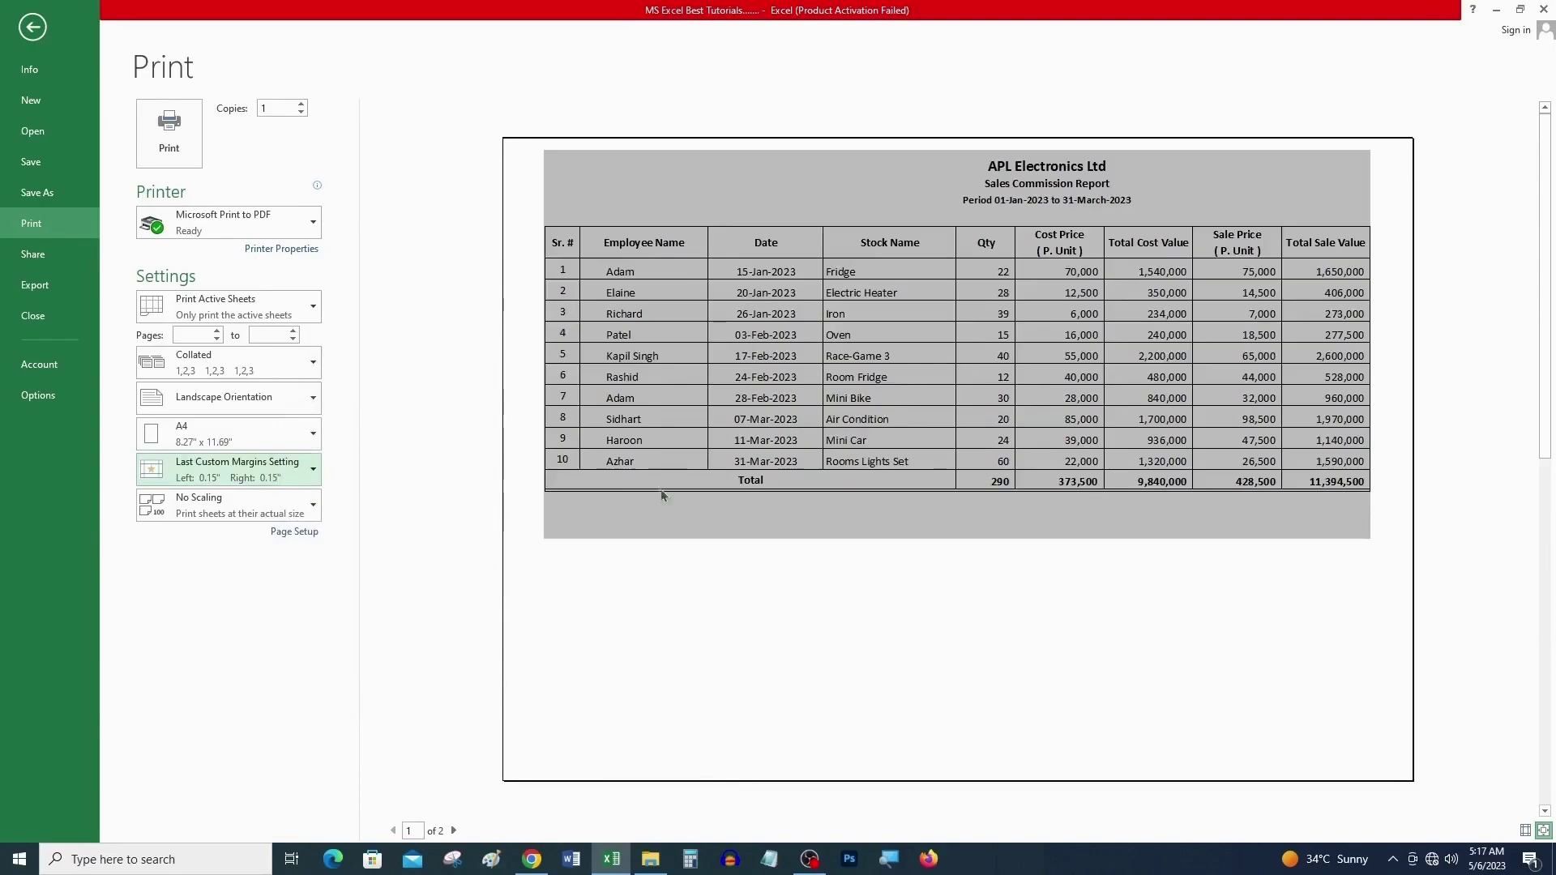
# Step: Try the Fit All Rows, Fit All Columns and Fit Sheet on One Page scaling options, and go back to No Scaling
pyautogui.click(305, 519)
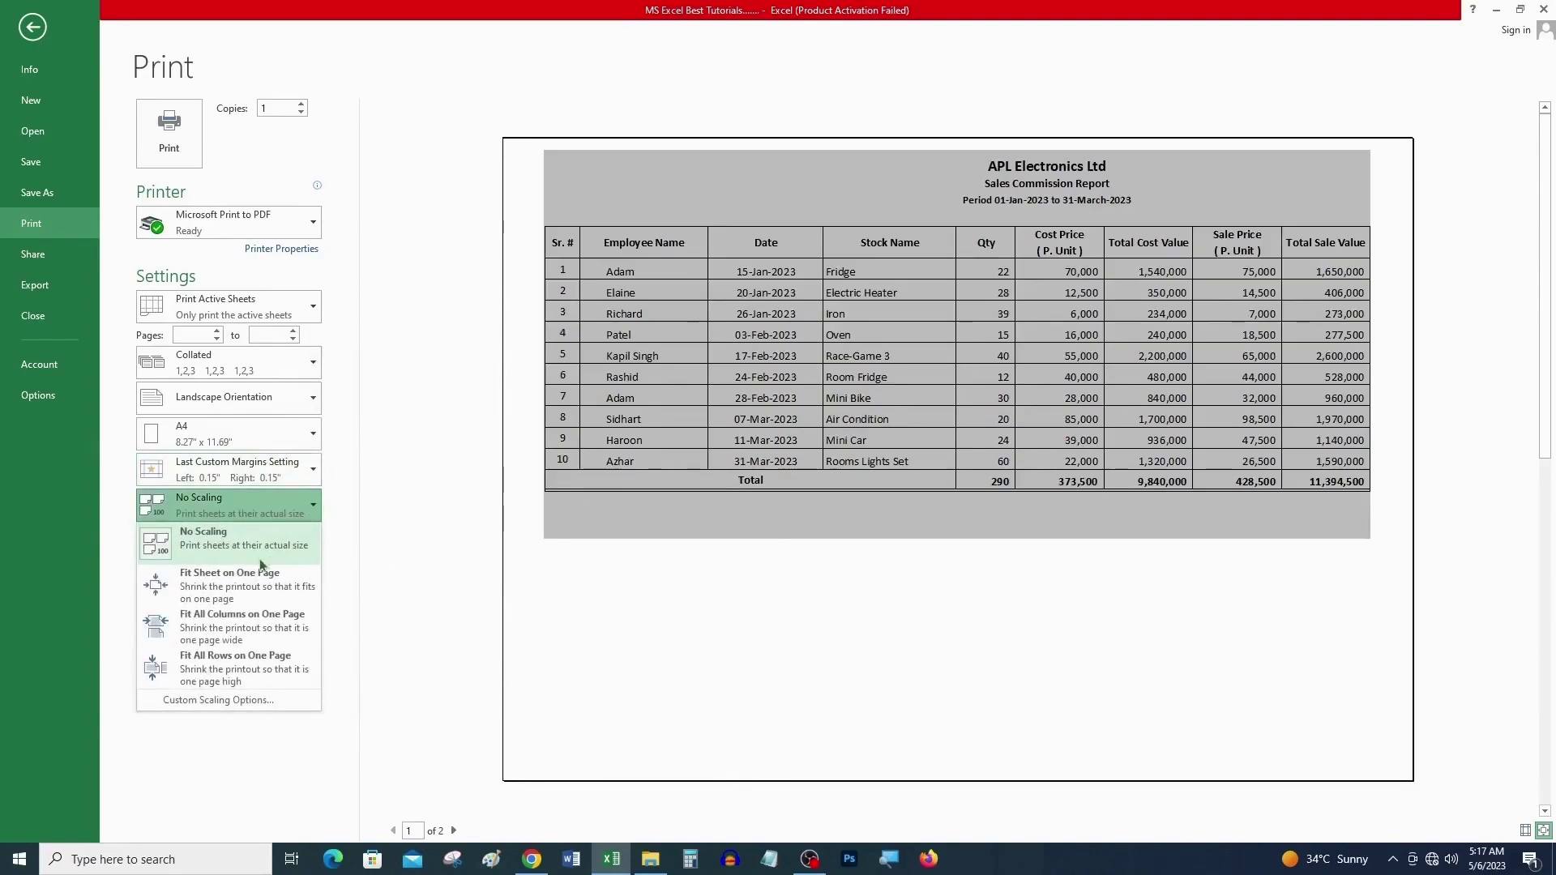
pyautogui.click(206, 668)
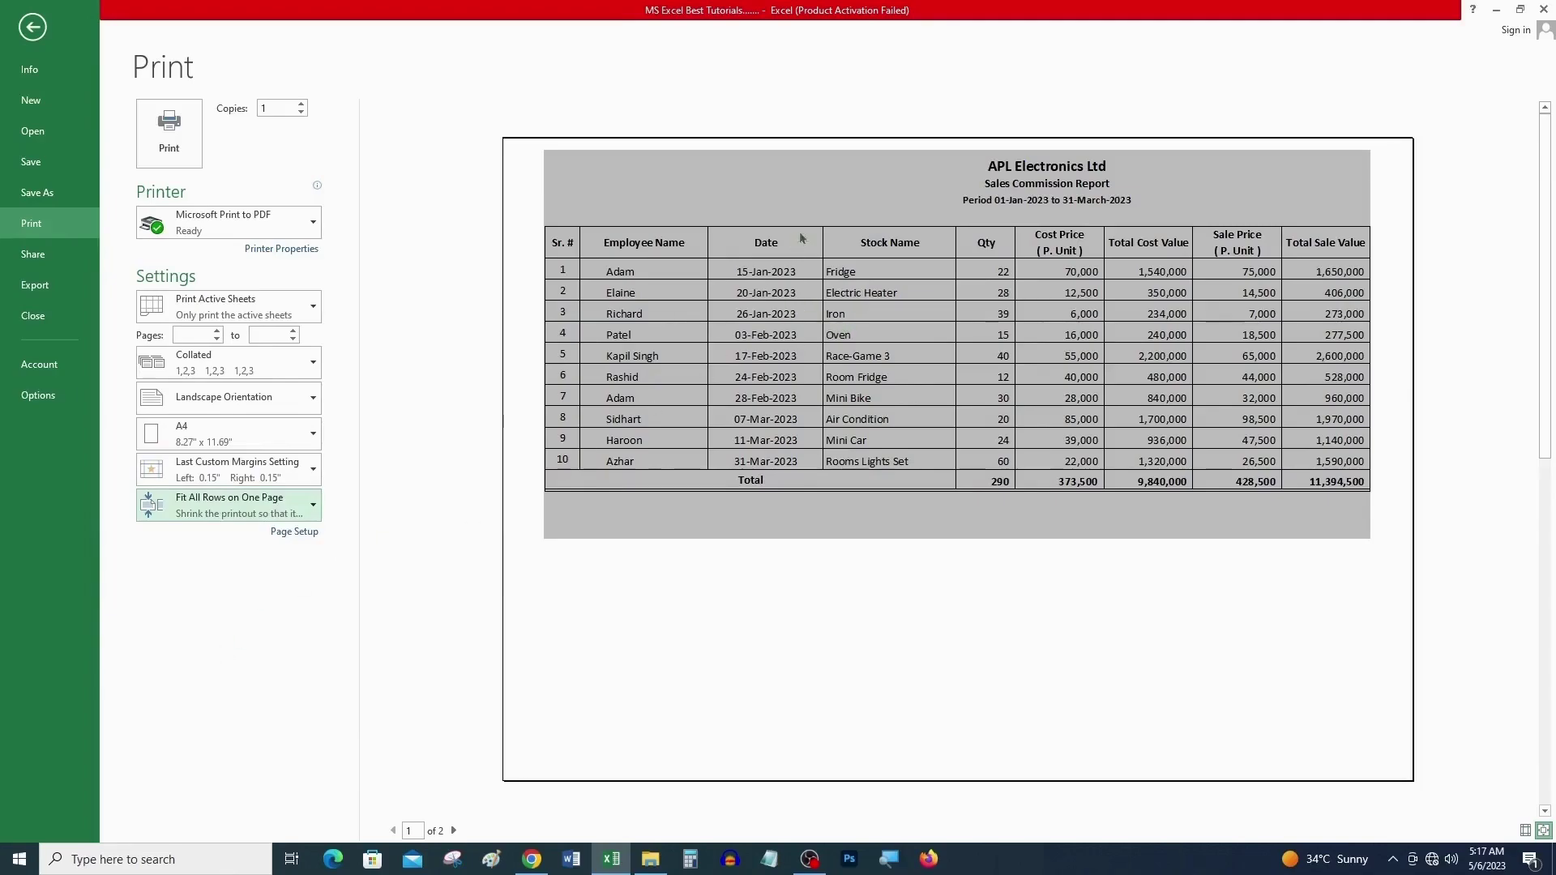
pyautogui.click(316, 504)
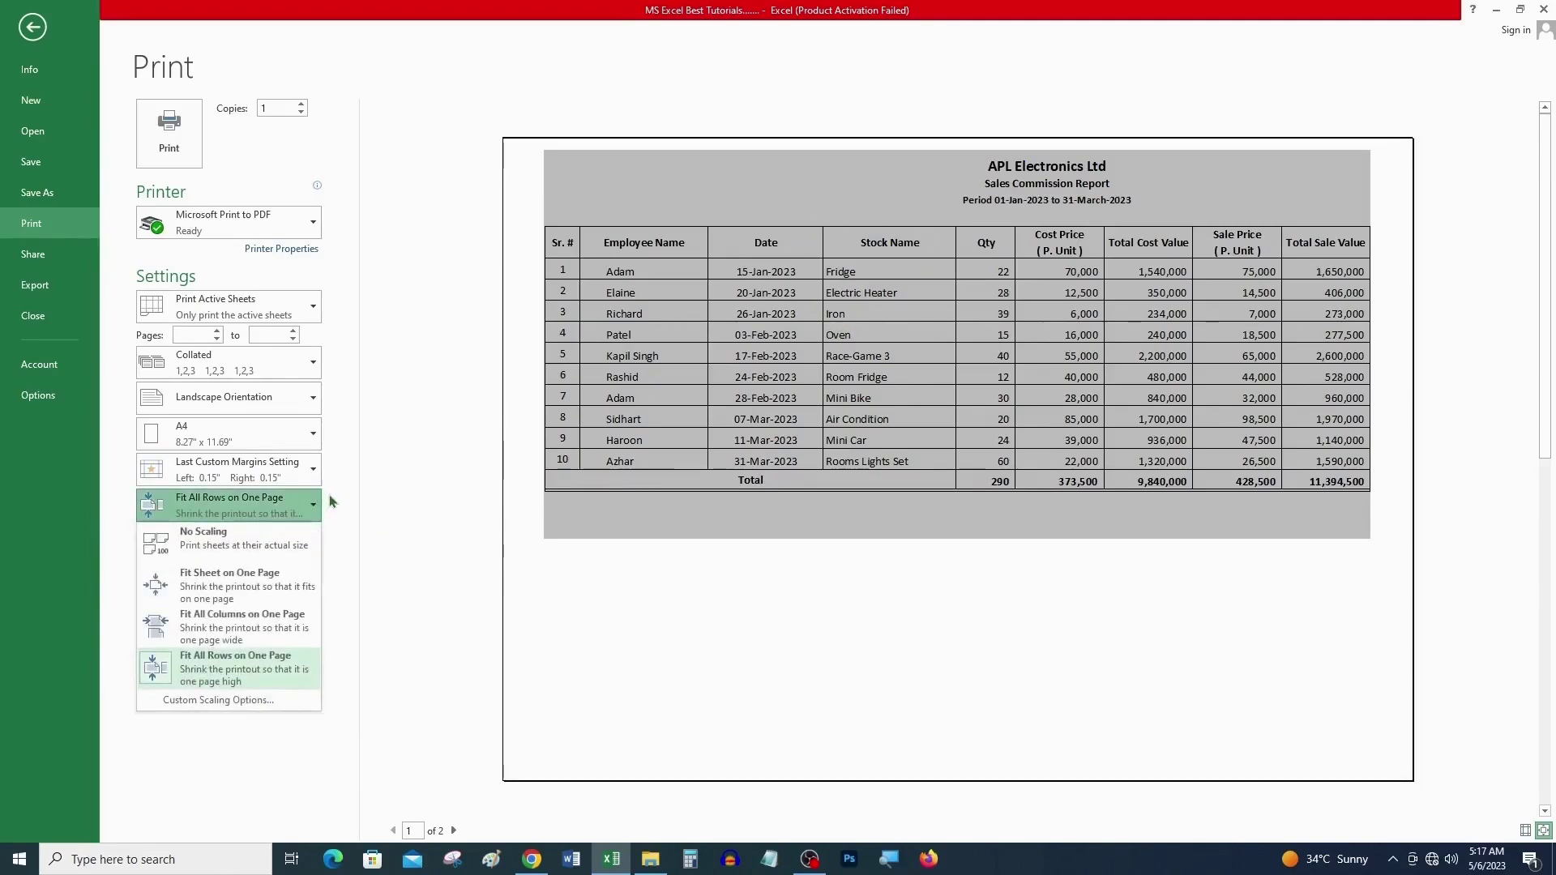
pyautogui.click(276, 640)
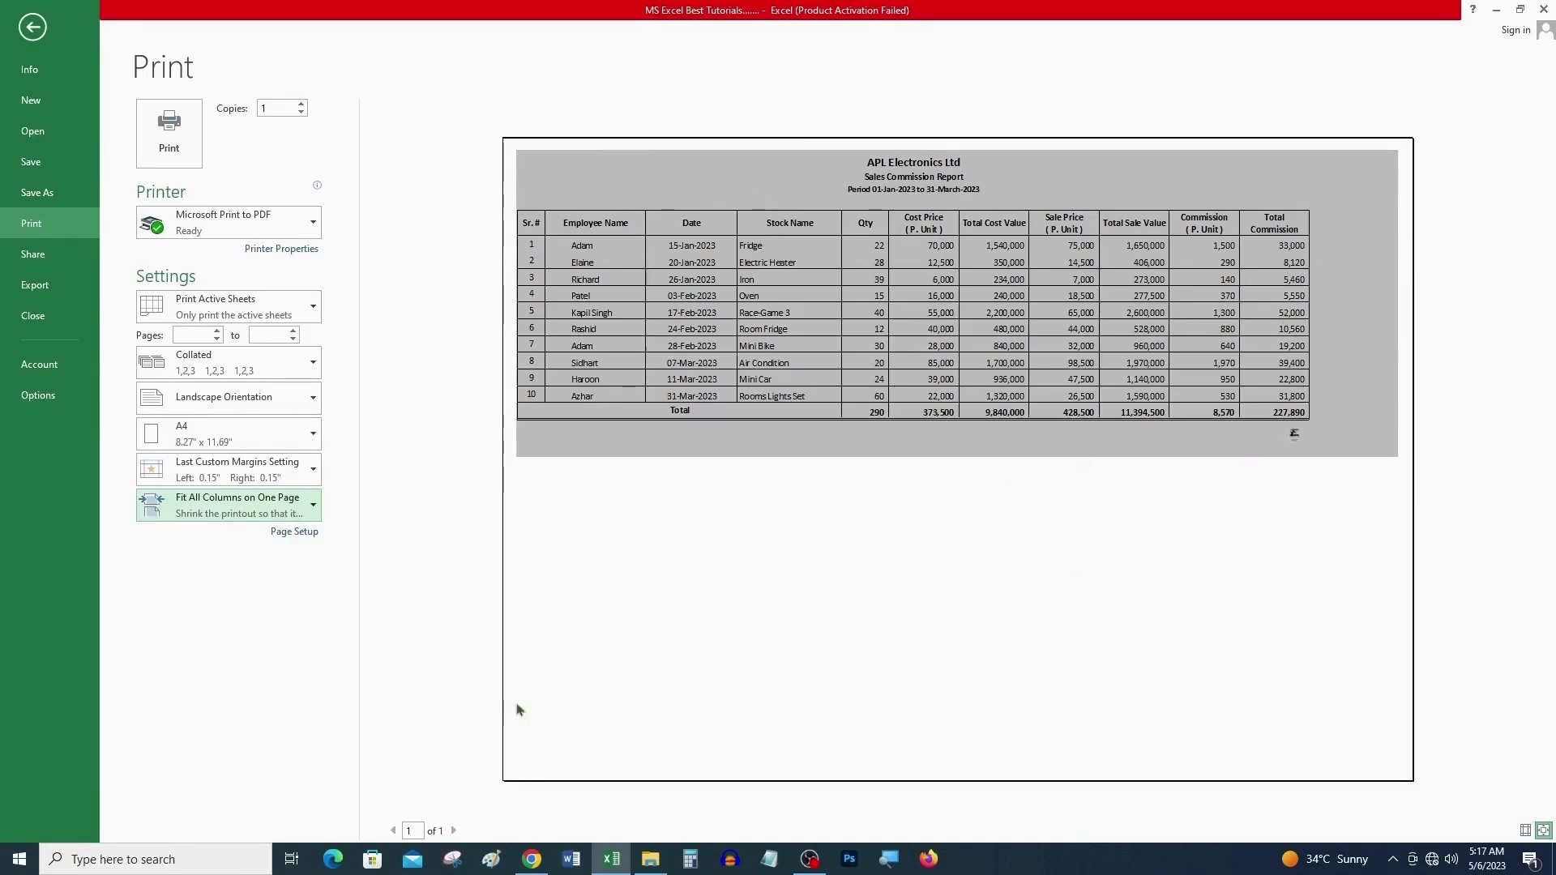
pyautogui.click(263, 516)
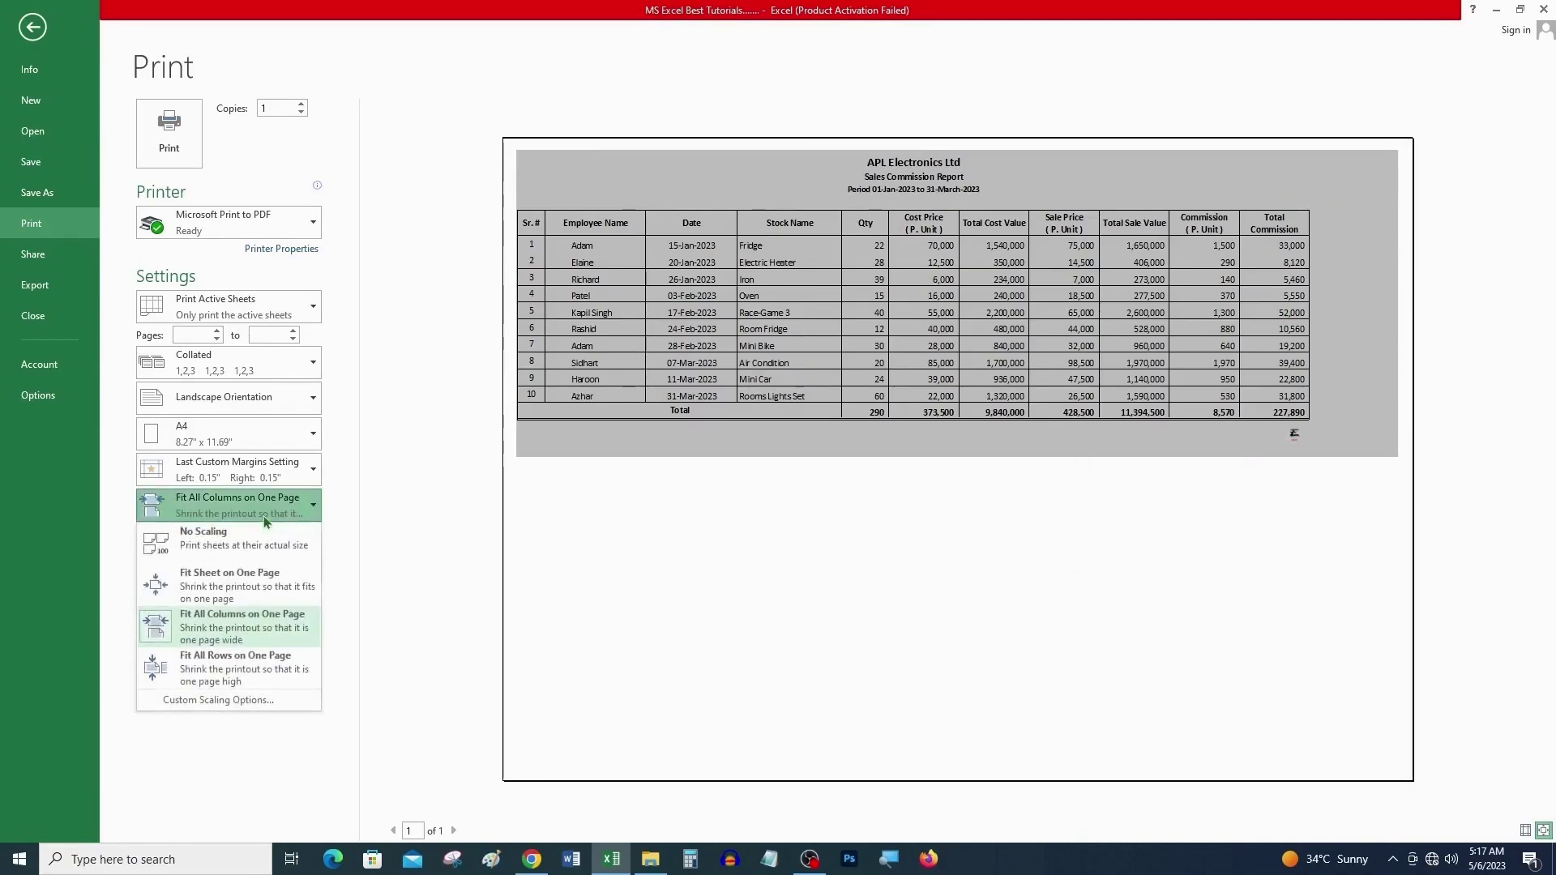
pyautogui.click(267, 588)
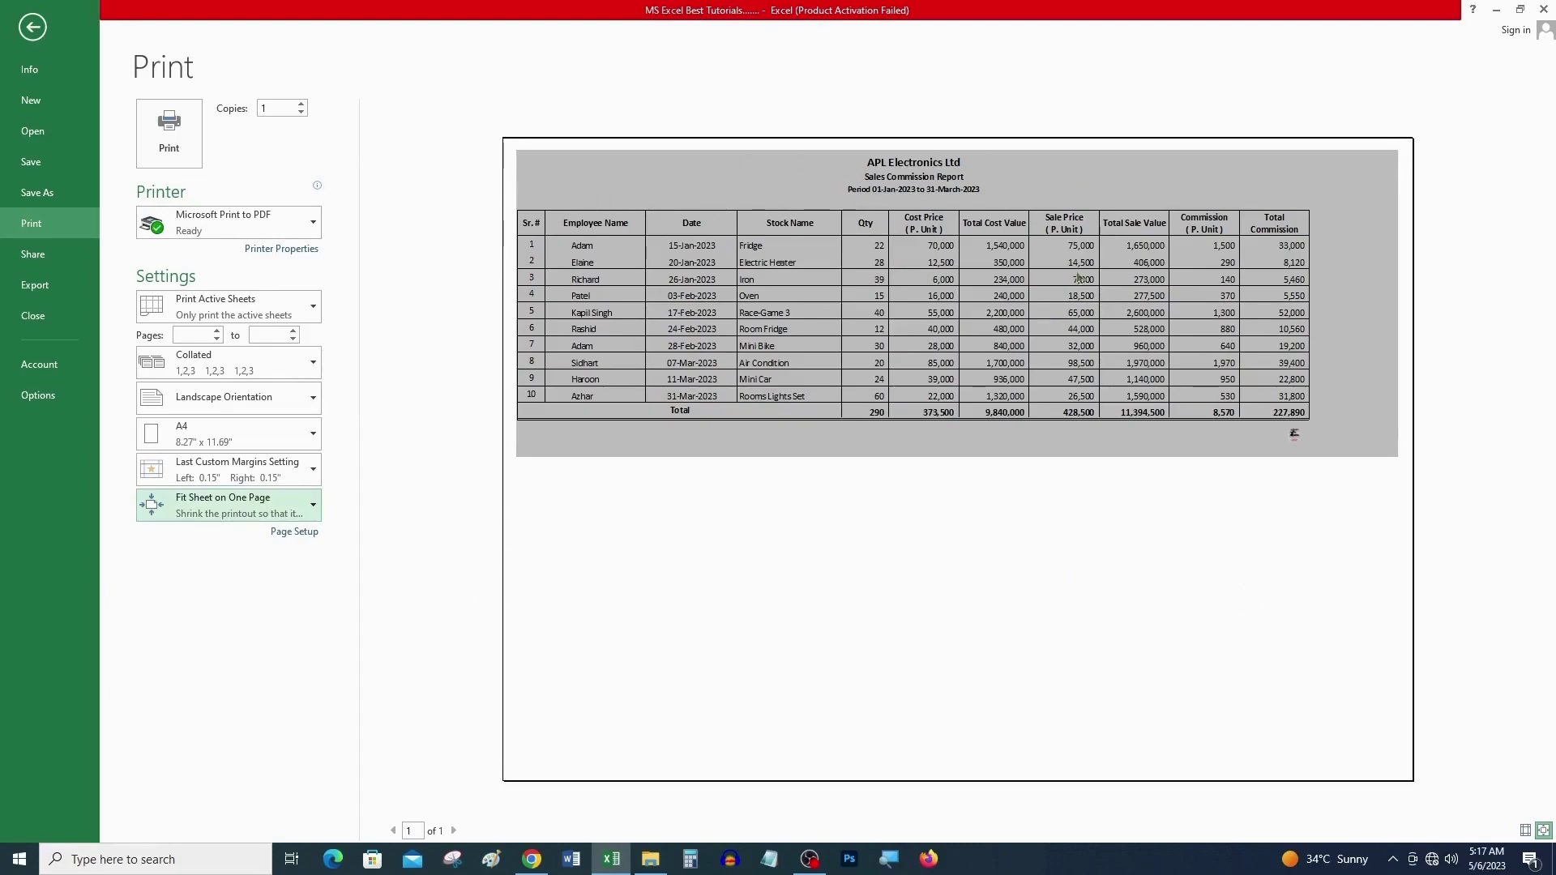
pyautogui.click(243, 505)
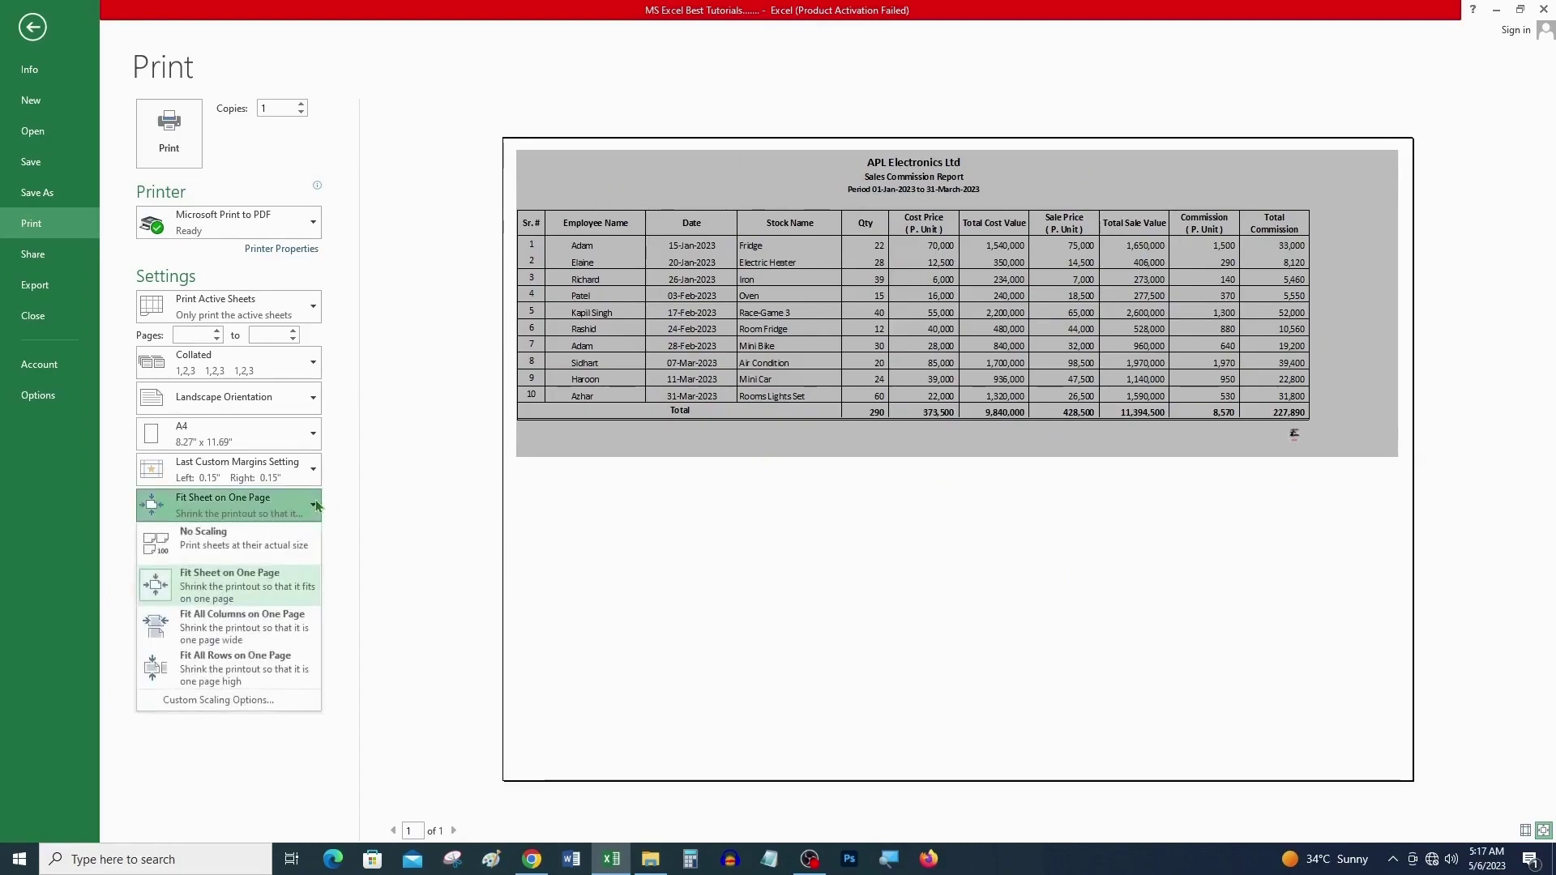
pyautogui.click(251, 541)
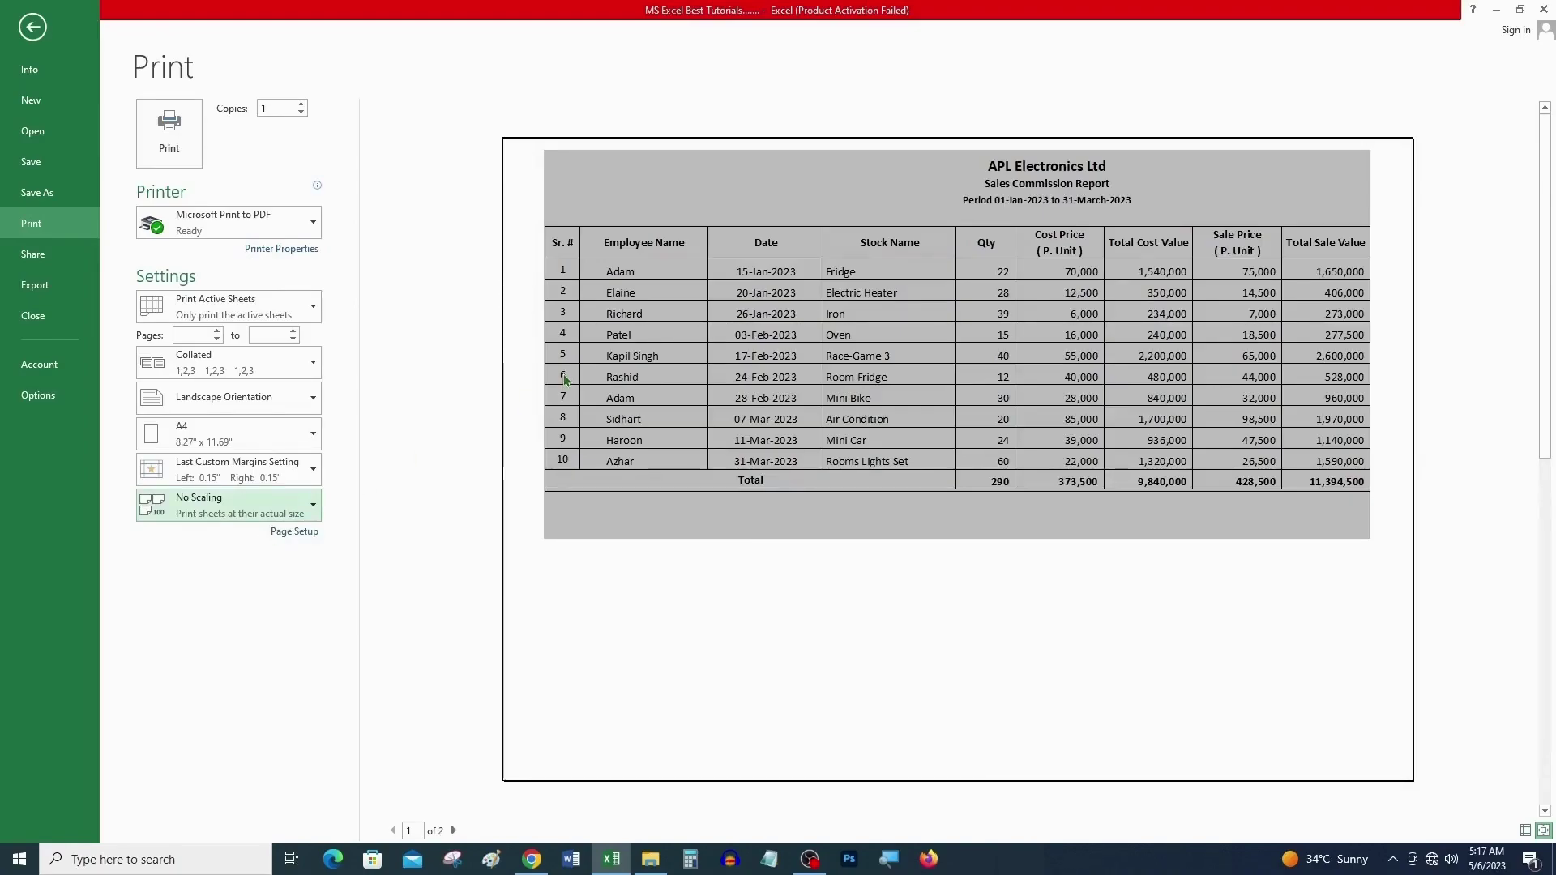
# Step: Leave the print preview, view the Demo Working-1 sheet in Page Layout, and switch it to Page Break Preview
pyautogui.press('Escape')
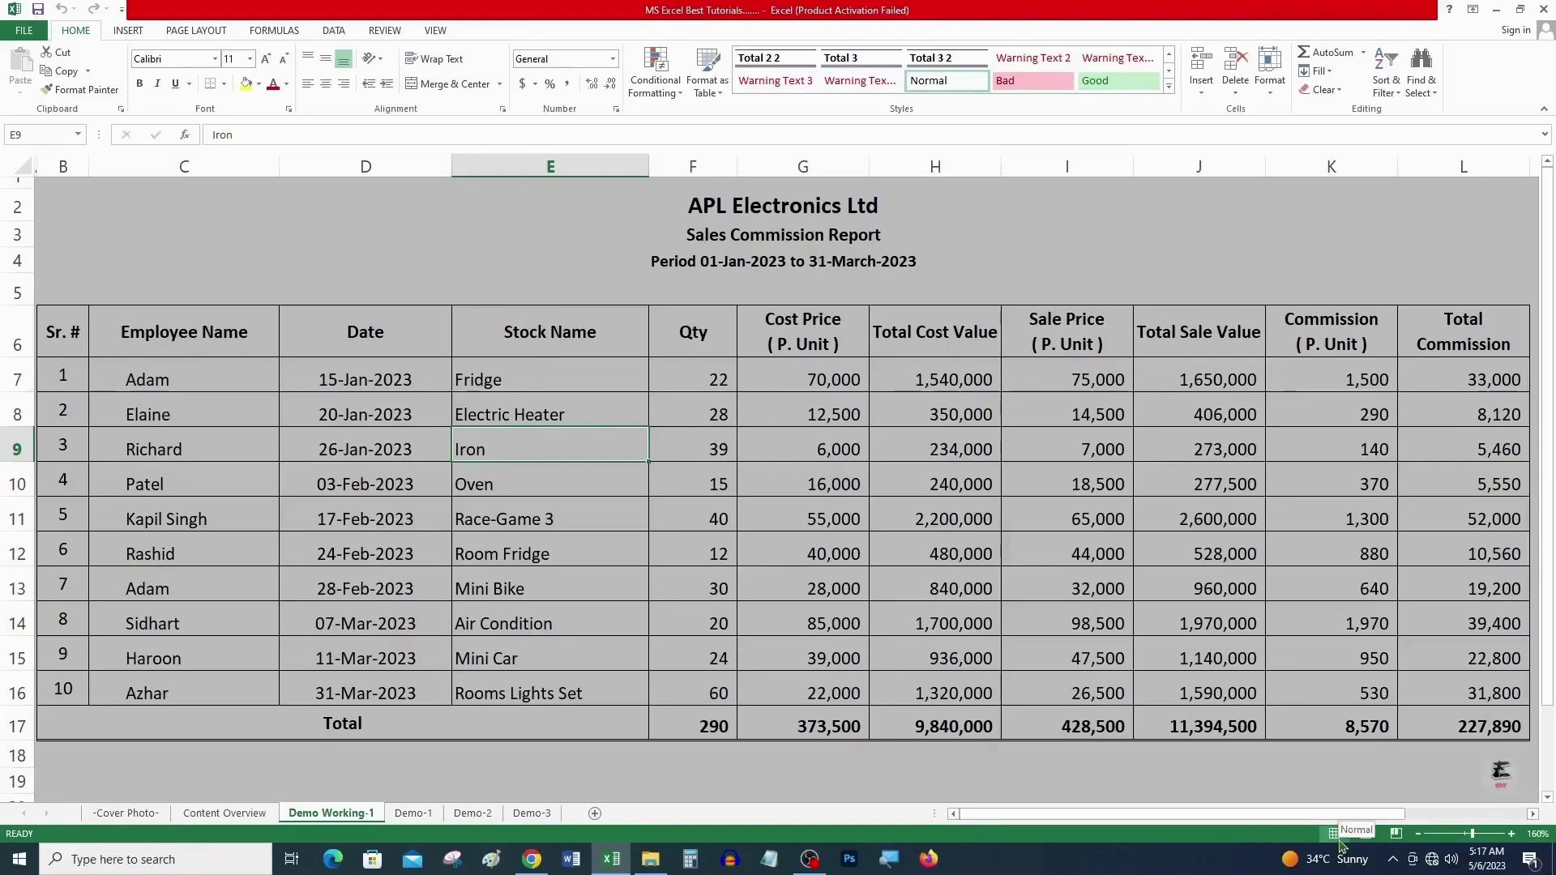
pyautogui.click(1365, 837)
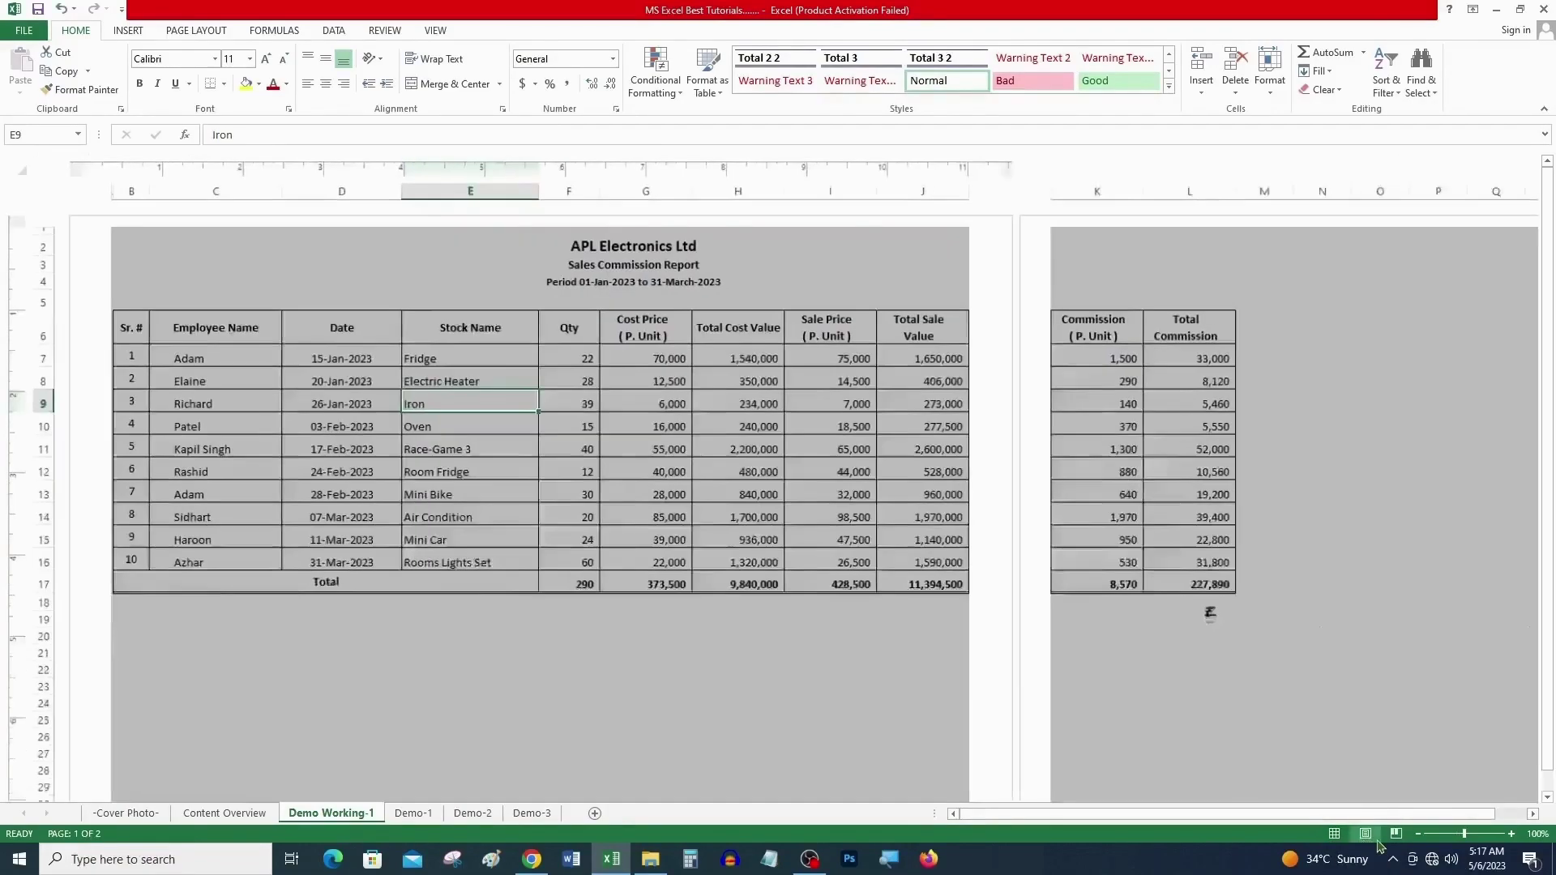
pyautogui.click(1395, 834)
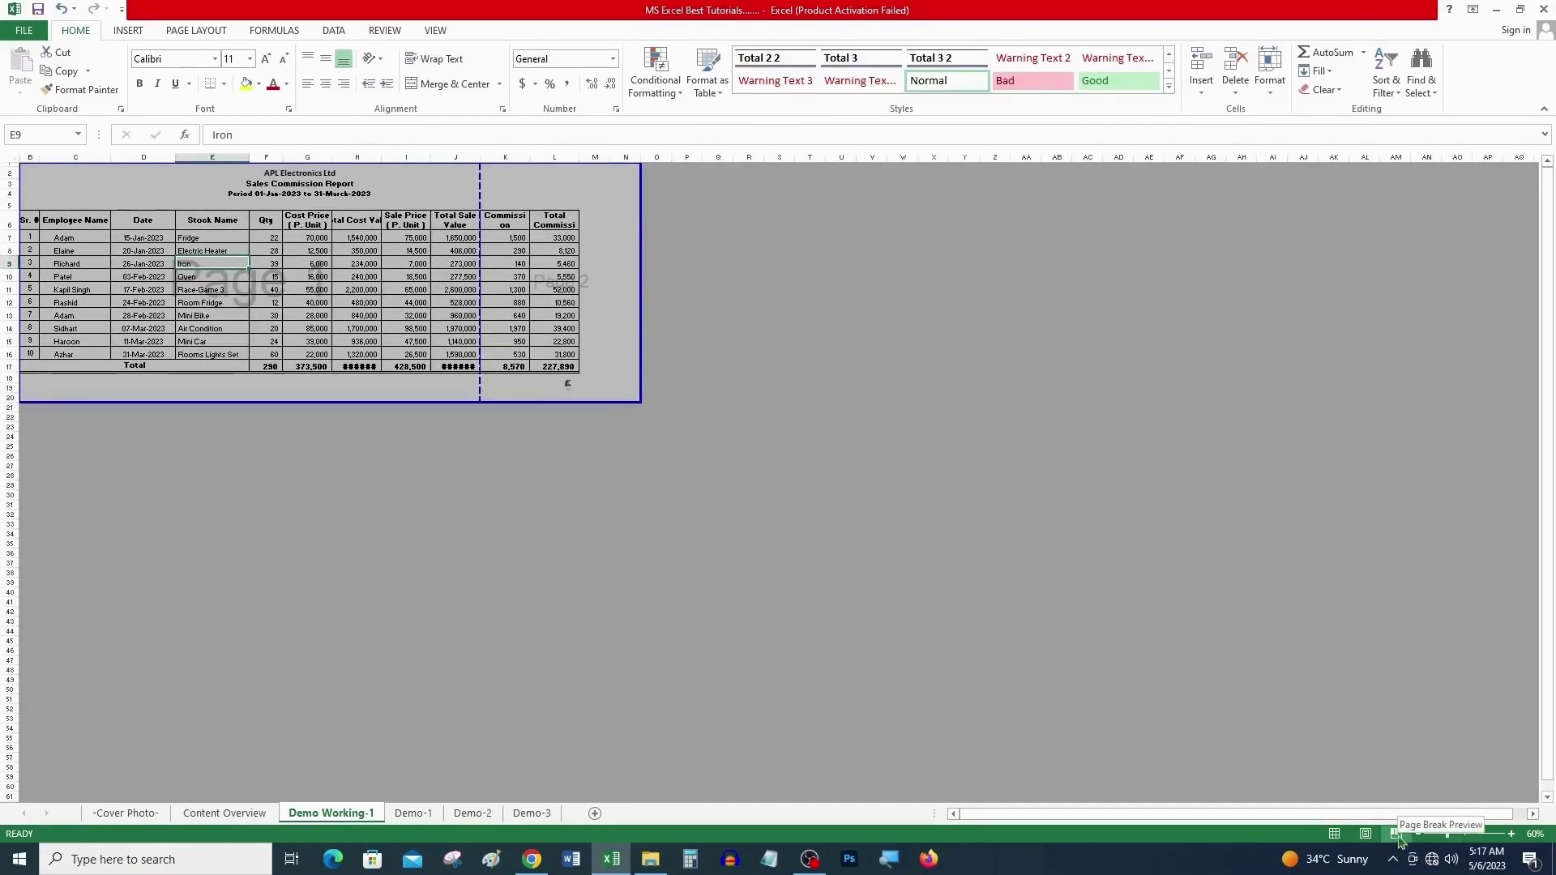
# Step: Narrow the print area of the commission report in Page Break Preview so that it ends after column M
pyautogui.click(554, 328)
pyautogui.moveTo(70, 186); pyautogui.dragTo(360, 354)
pyautogui.click(405, 436)
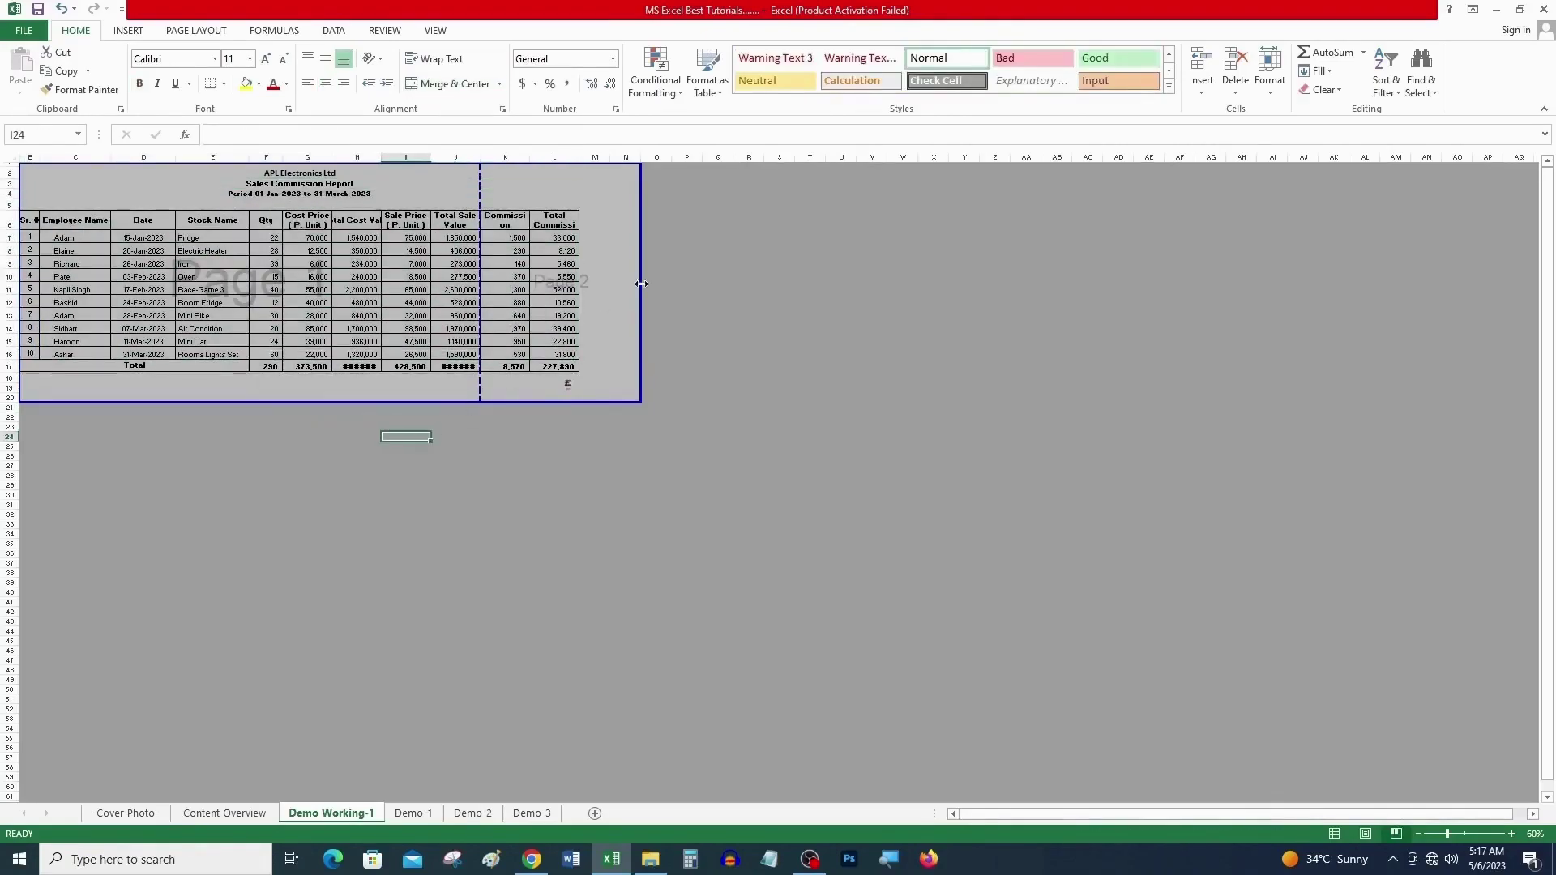
pyautogui.moveTo(642, 227); pyautogui.dragTo(608, 233)
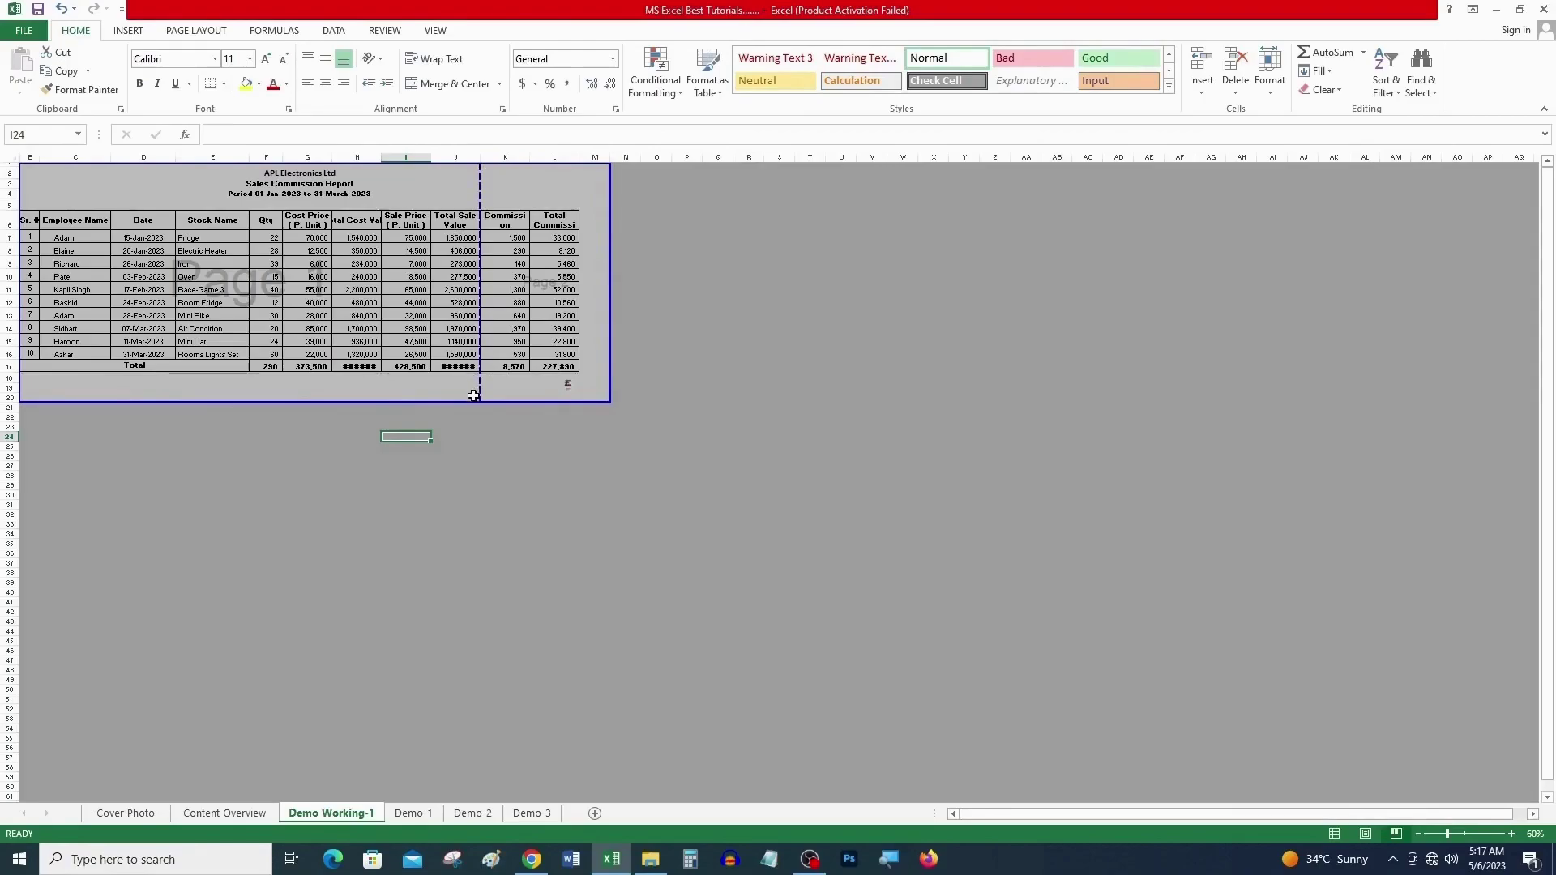
pyautogui.click(266, 203)
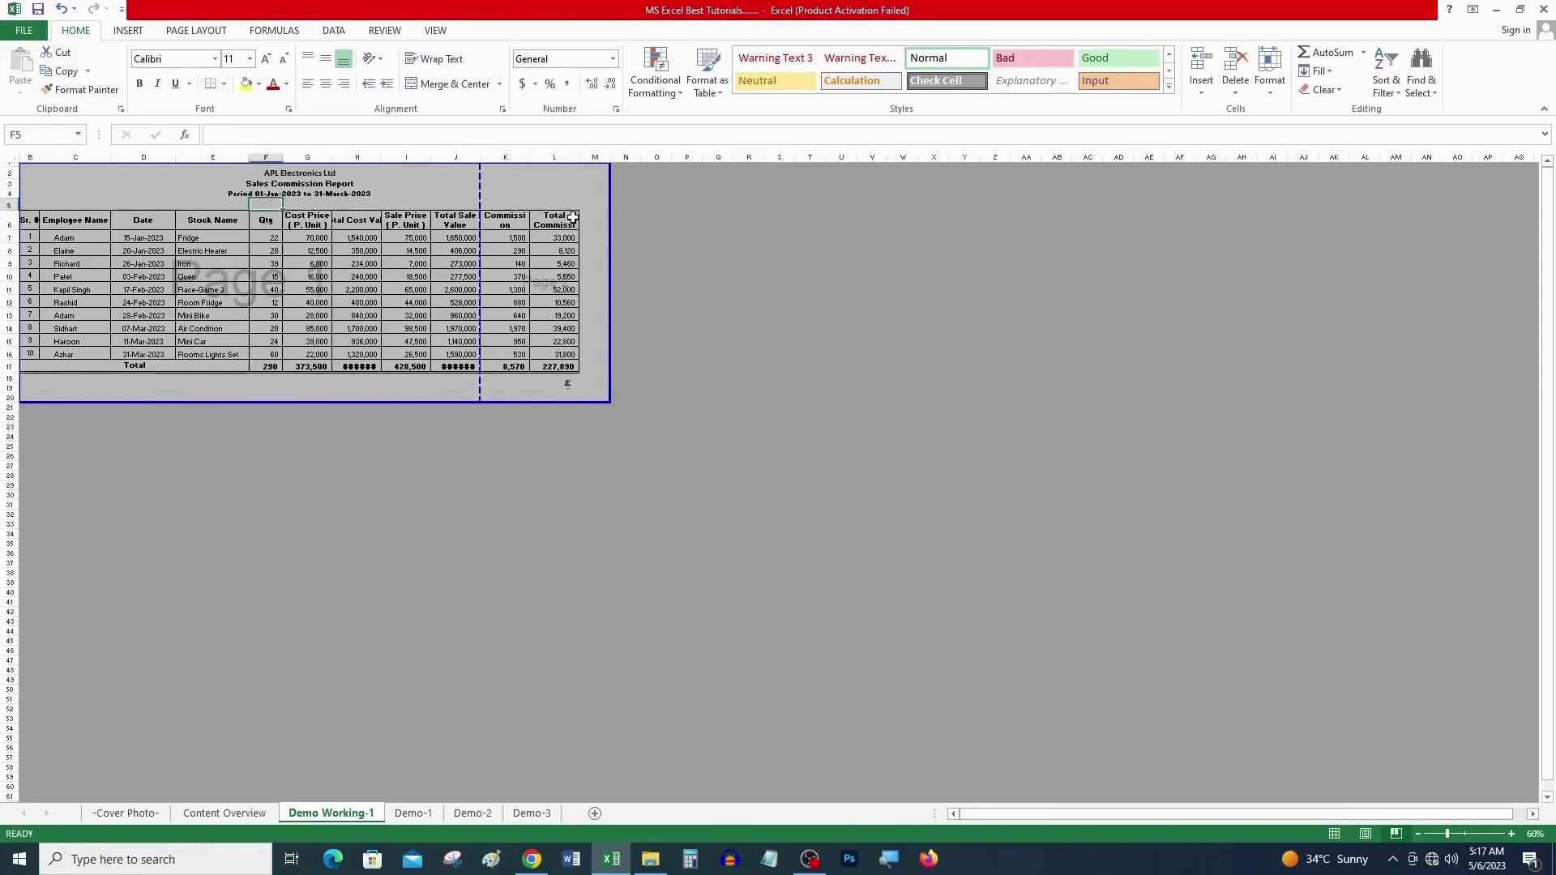
pyautogui.moveTo(433, 194); pyautogui.dragTo(567, 387)
pyautogui.click(655, 289)
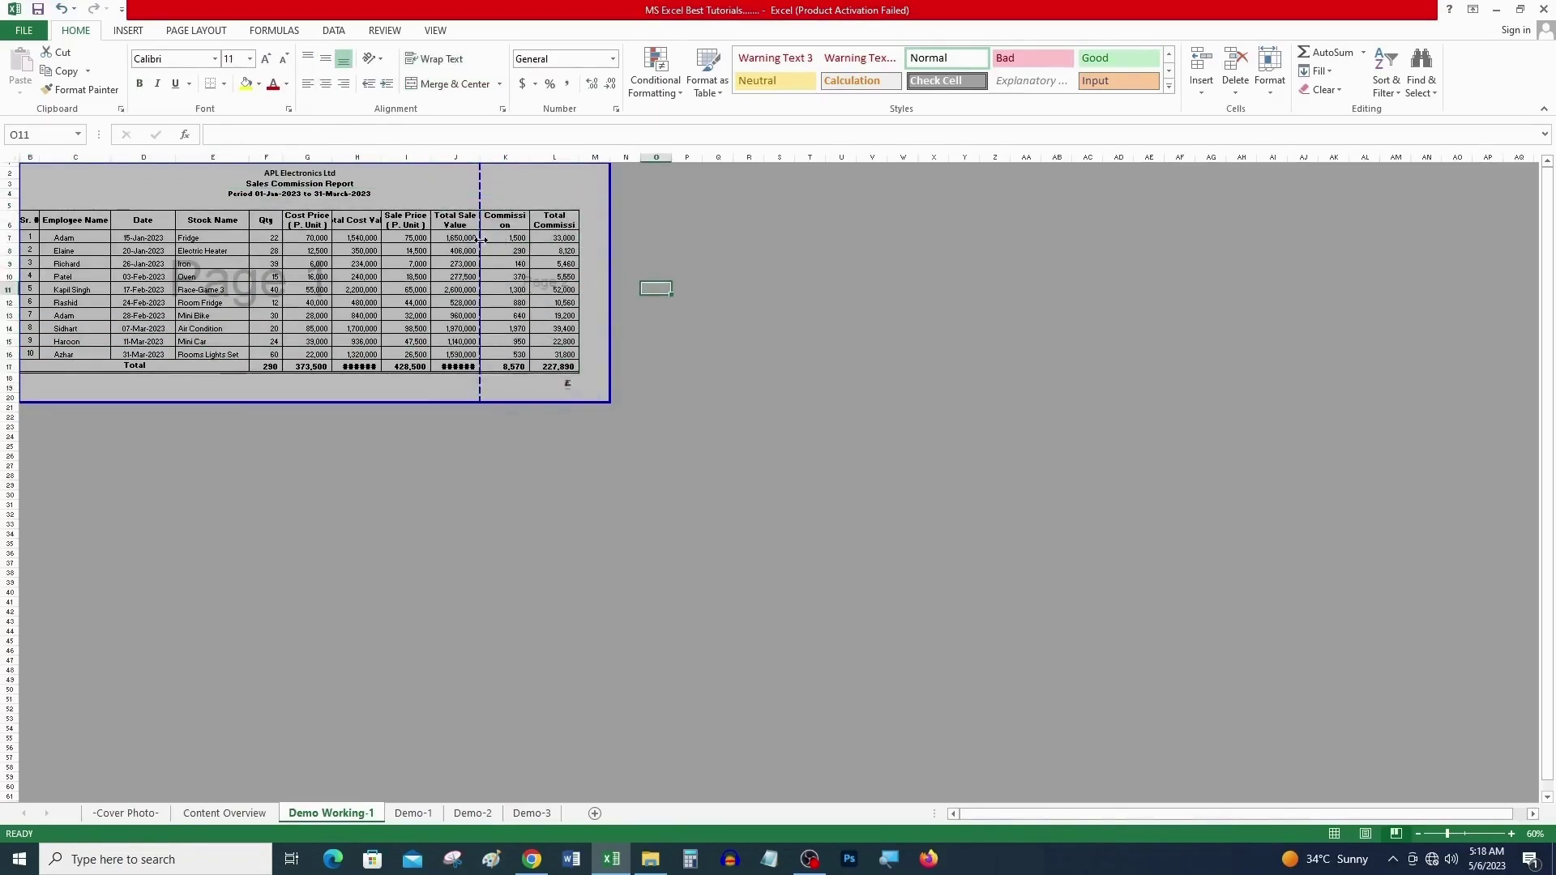
# Step: Move the vertical page break after column J out to the edge of the print area, and return to Normal view
pyautogui.moveTo(479, 240); pyautogui.dragTo(618, 255)
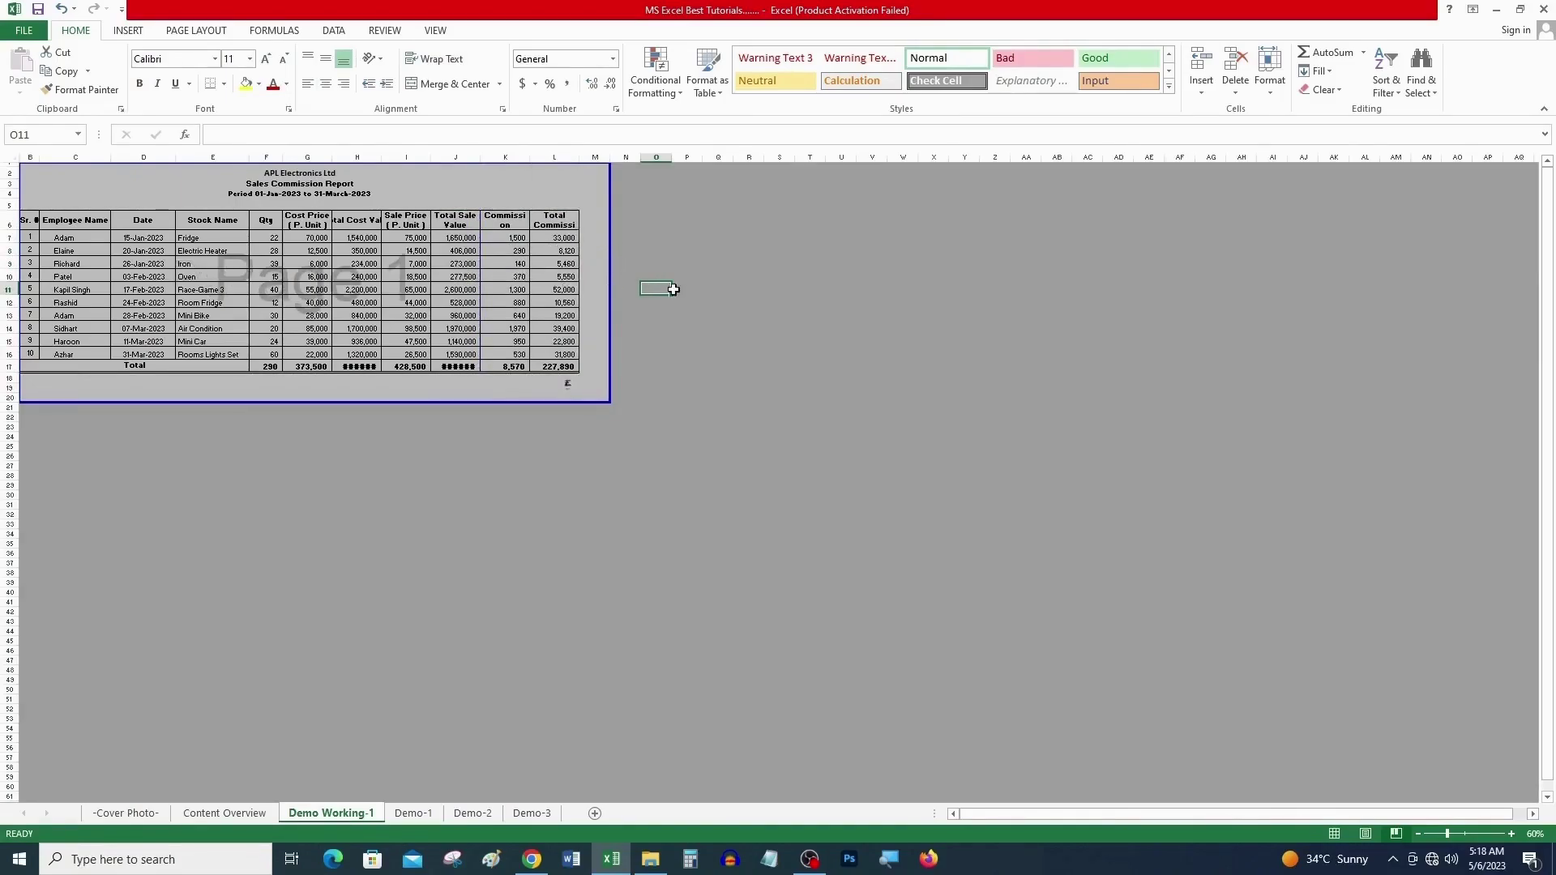
pyautogui.hotkey('ctrl', 'z')
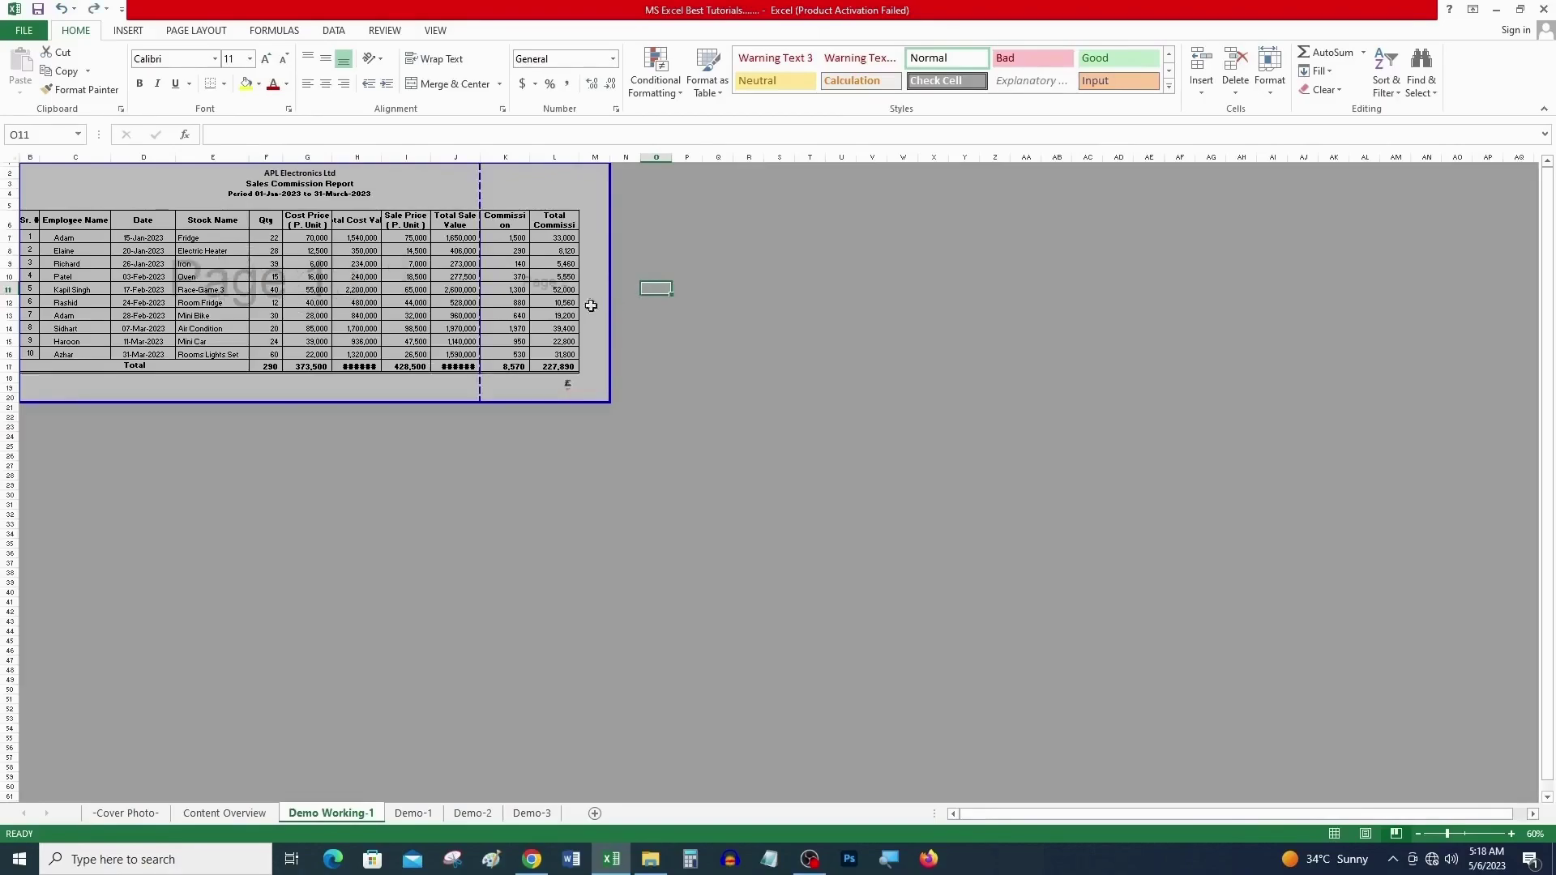
pyautogui.moveTo(479, 351); pyautogui.dragTo(614, 350)
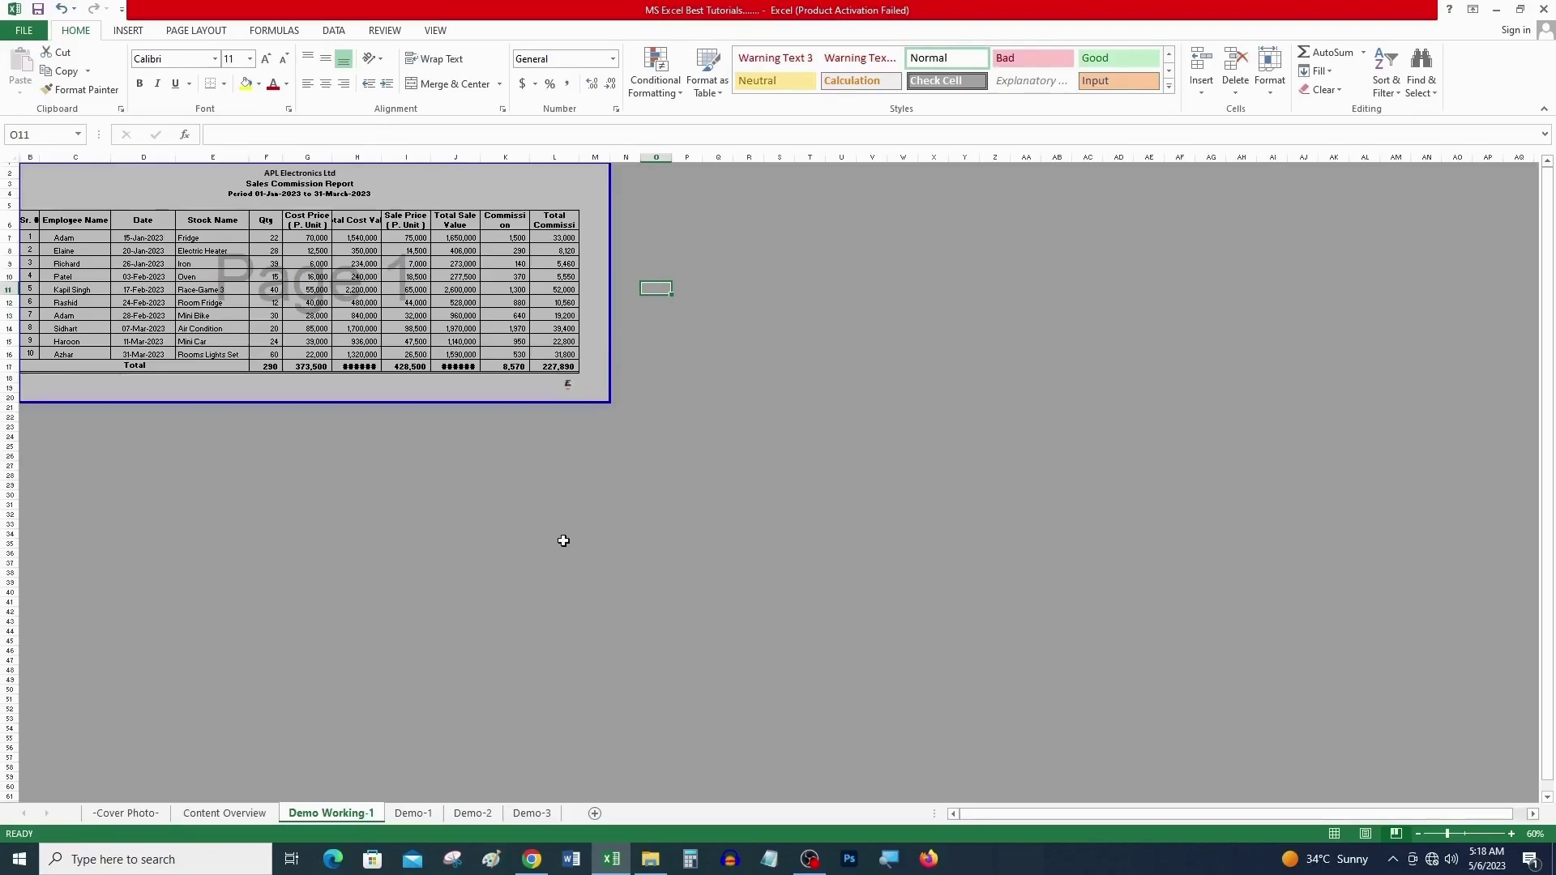
pyautogui.click(1333, 834)
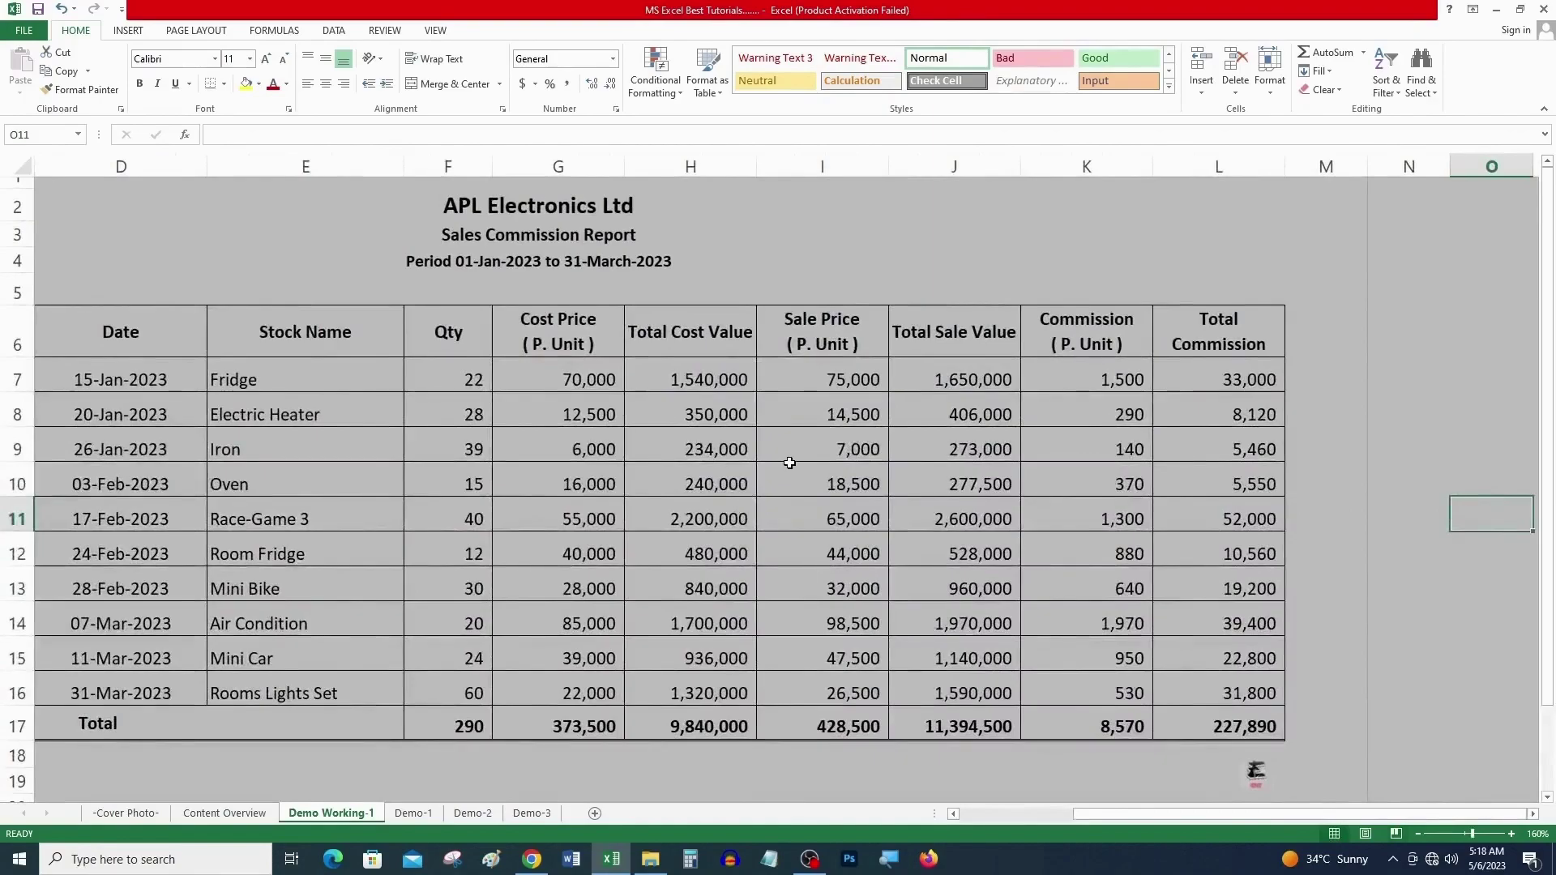
pyautogui.press('Home')
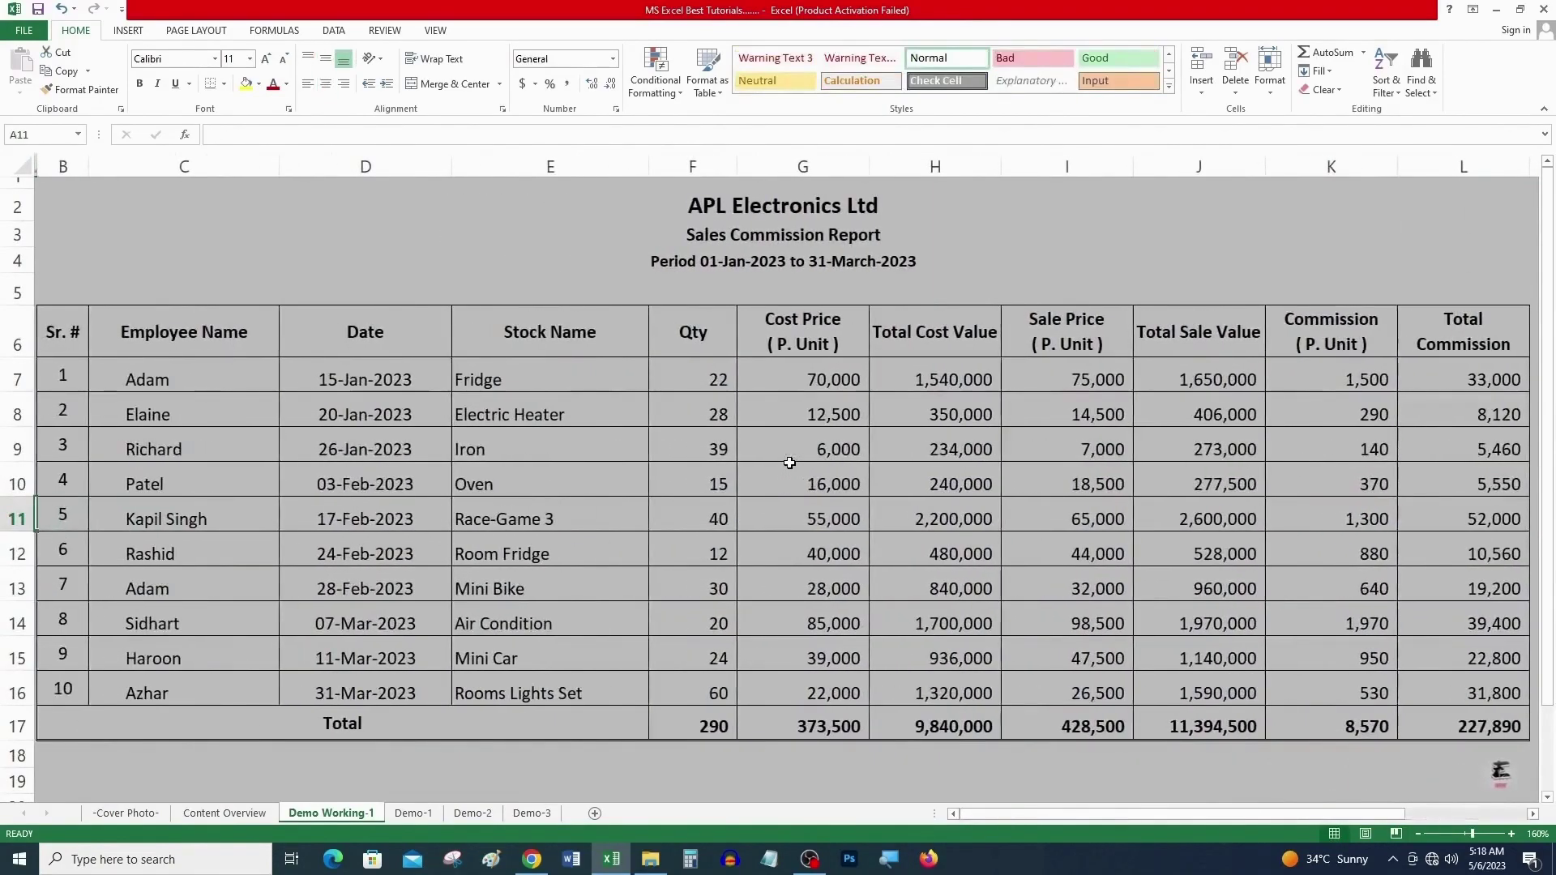
# Step: Check the commission report's print preview and its Page Setup settings without changing them, and return to the sheet
pyautogui.hotkey('ctrl', 'p')
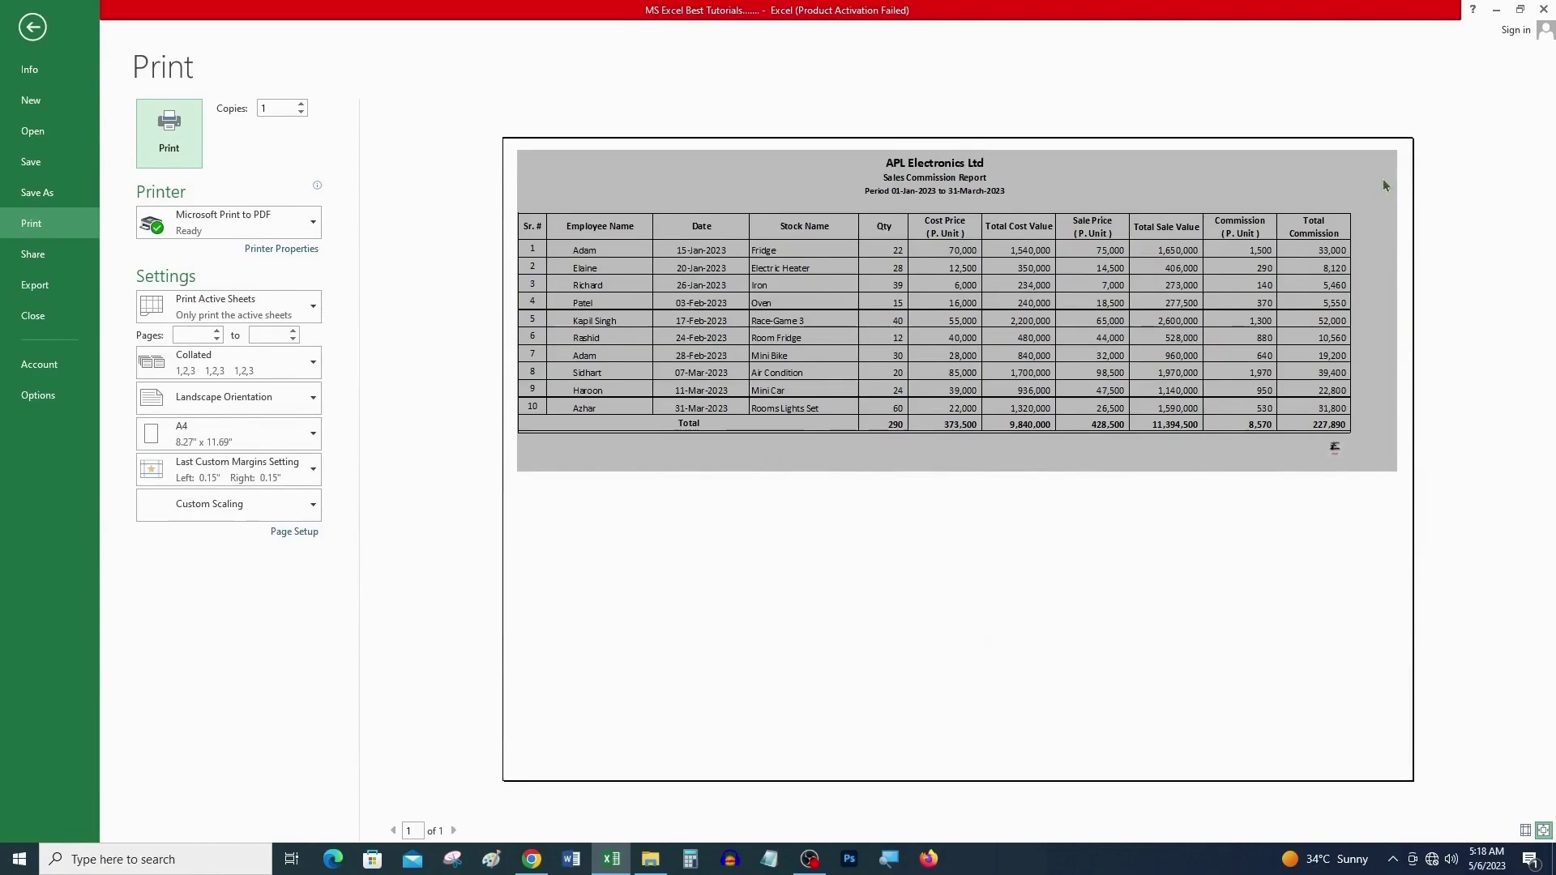
pyautogui.click(287, 468)
pyautogui.click(431, 562)
pyautogui.click(306, 532)
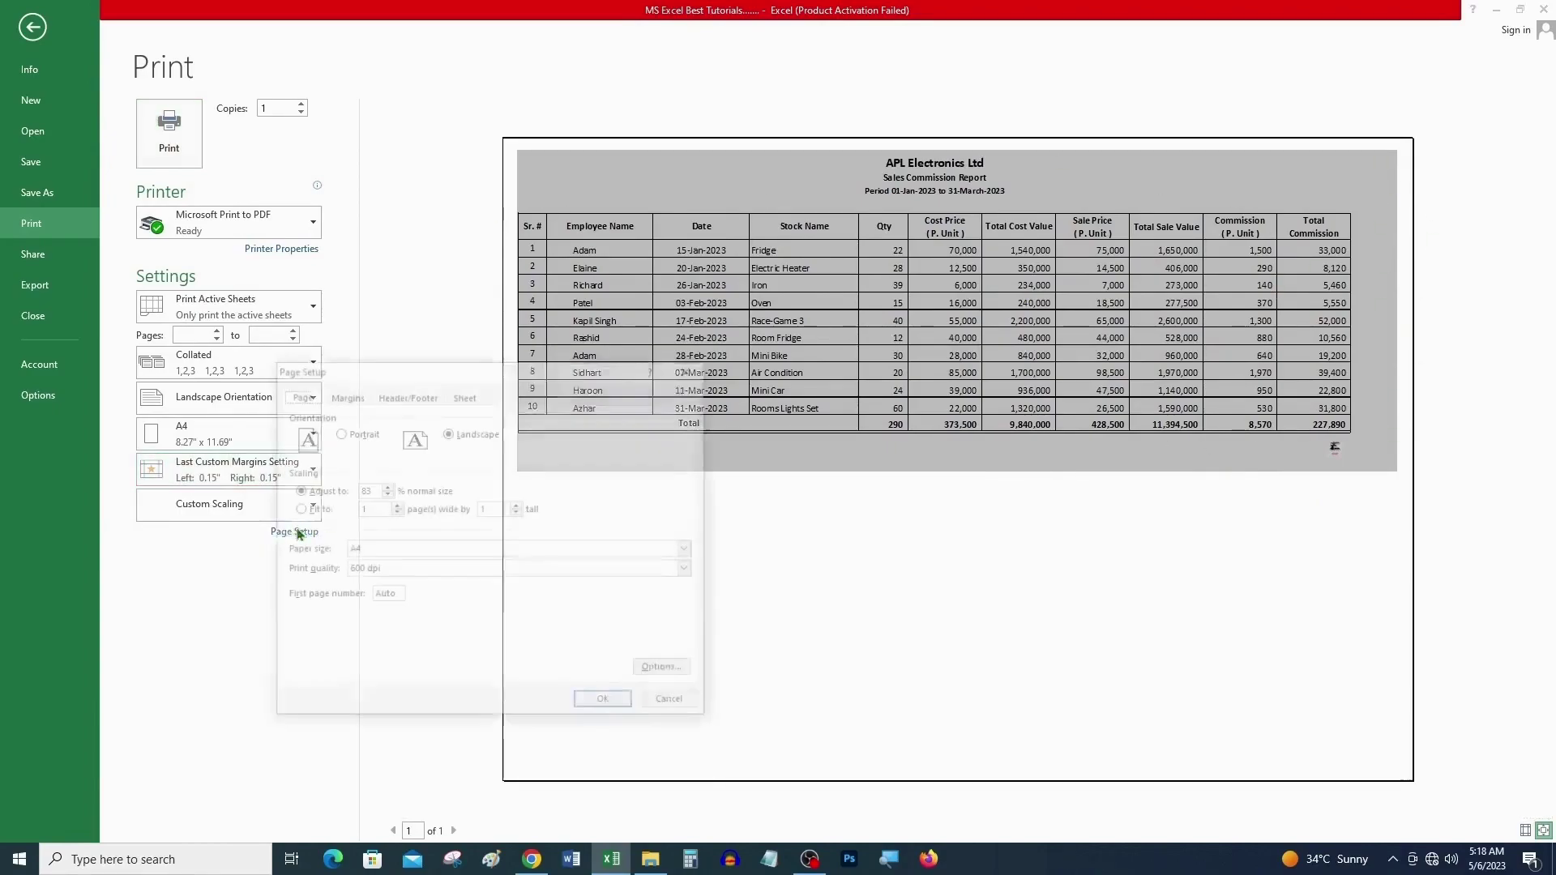
pyautogui.press('Escape')
pyautogui.press('Escape')
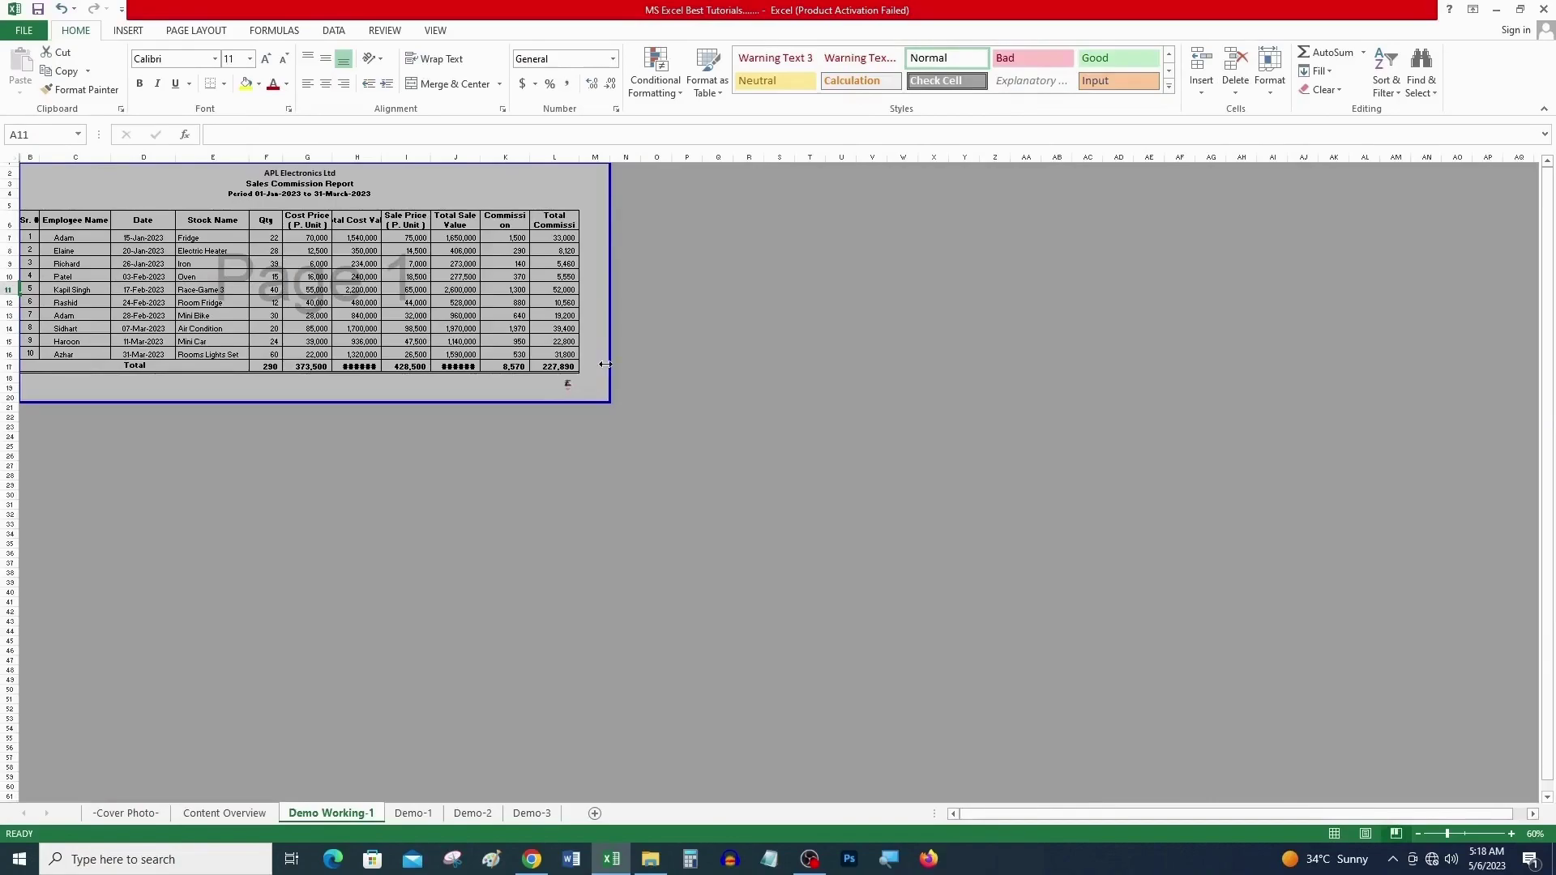
# Step: Narrow the commission report's print area in Page Break Preview so that it ends after column L, and return to Normal view
pyautogui.moveTo(606, 363); pyautogui.dragTo(582, 366)
pyautogui.click(1334, 834)
pyautogui.click(839, 562)
# Step: Check the commission report's print preview with Print Active Sheets chosen, and return to the sheet
pyautogui.hotkey('ctrl', 'p')
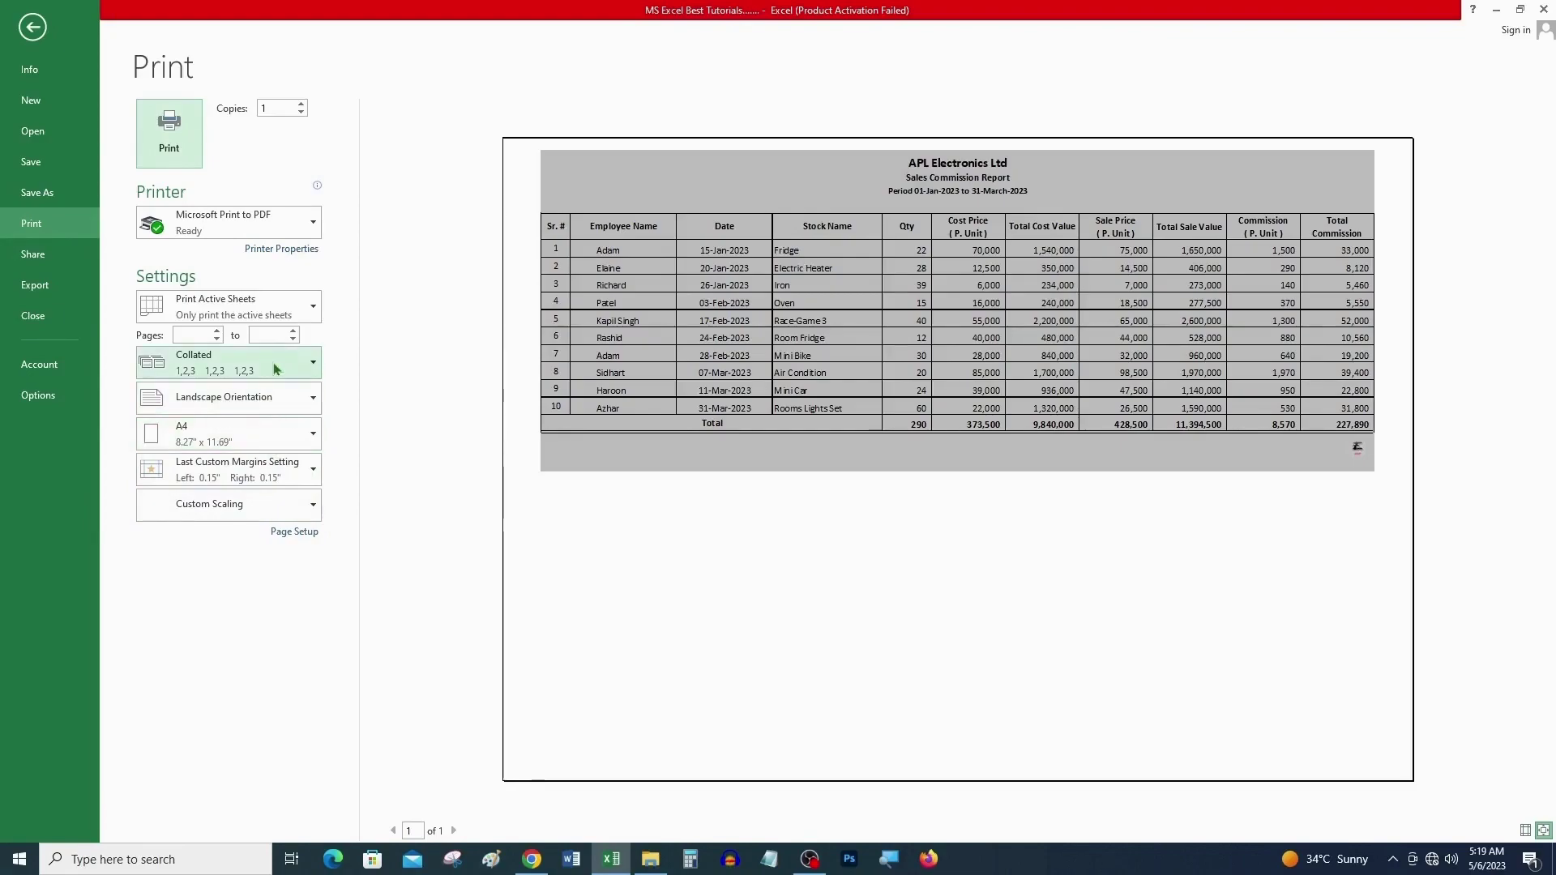
pyautogui.click(260, 318)
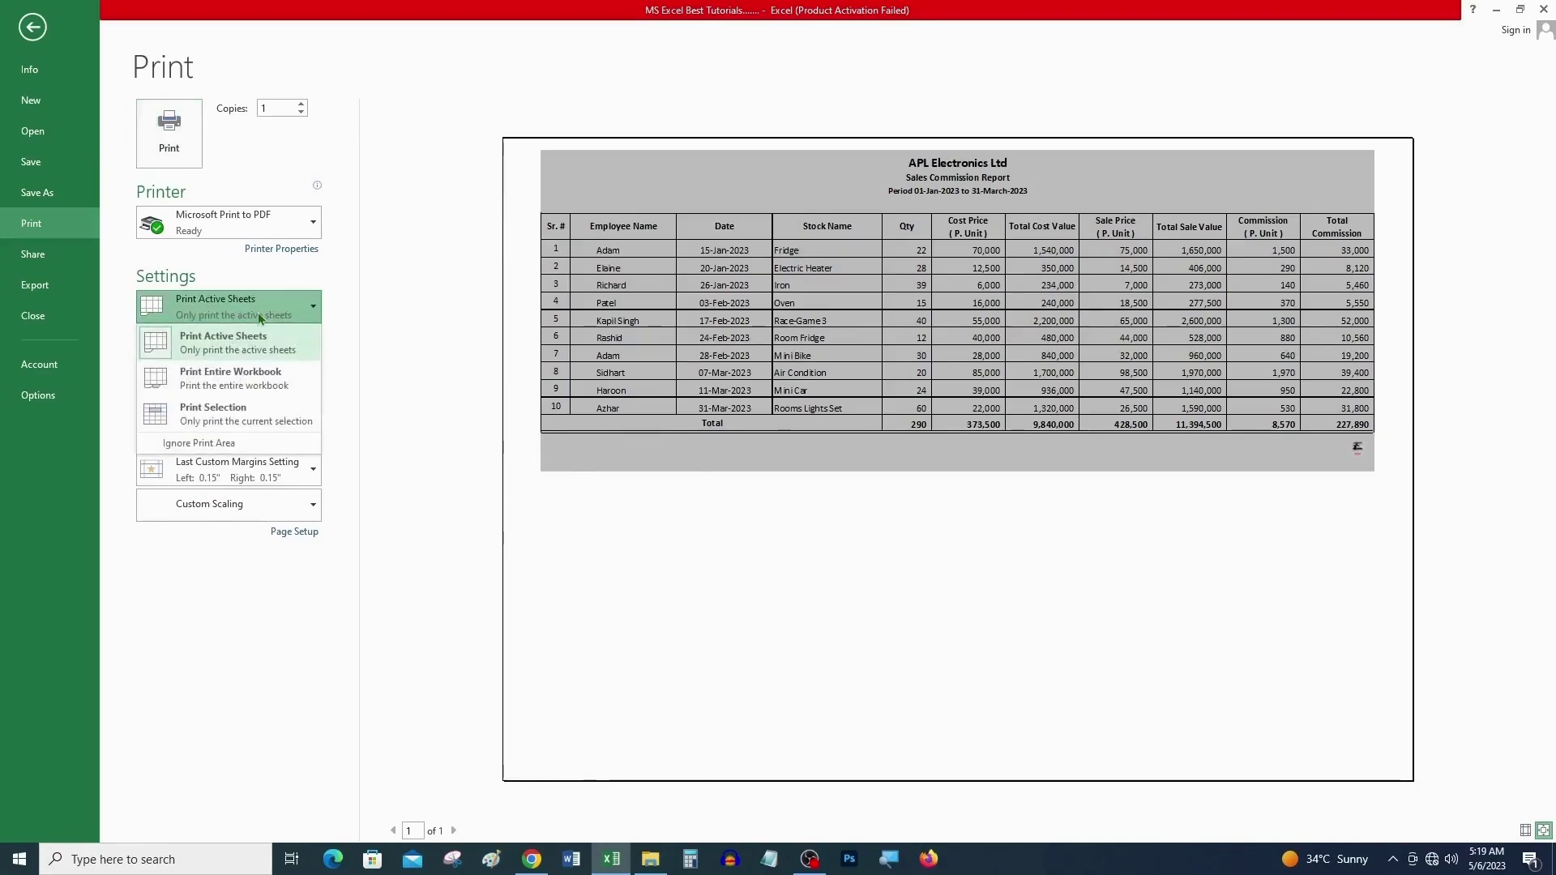
pyautogui.click(260, 350)
pyautogui.press('Escape')
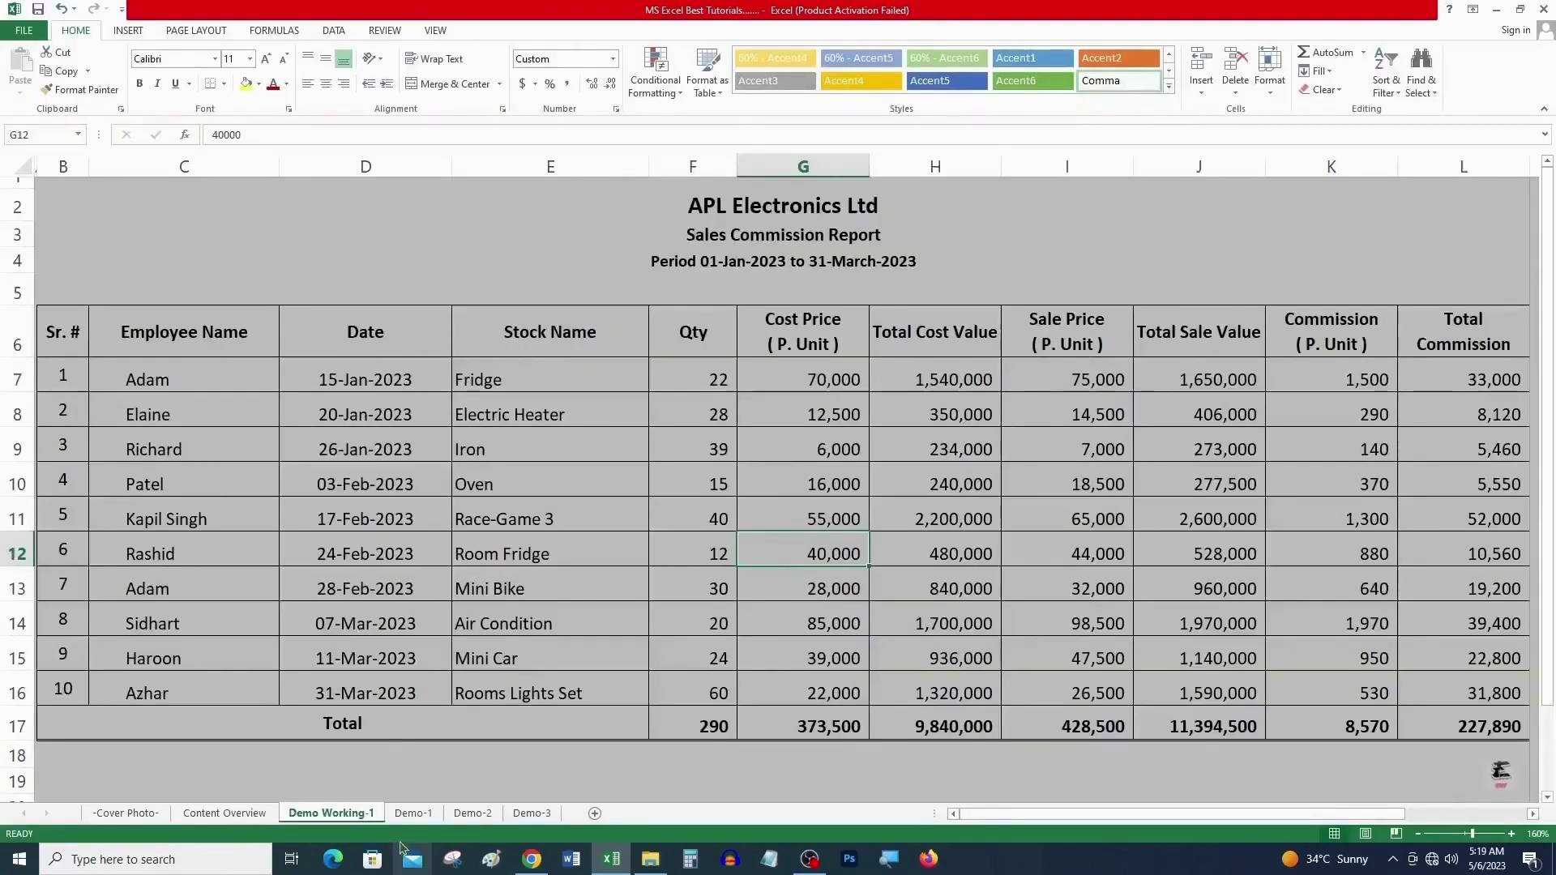
pyautogui.click(393, 761)
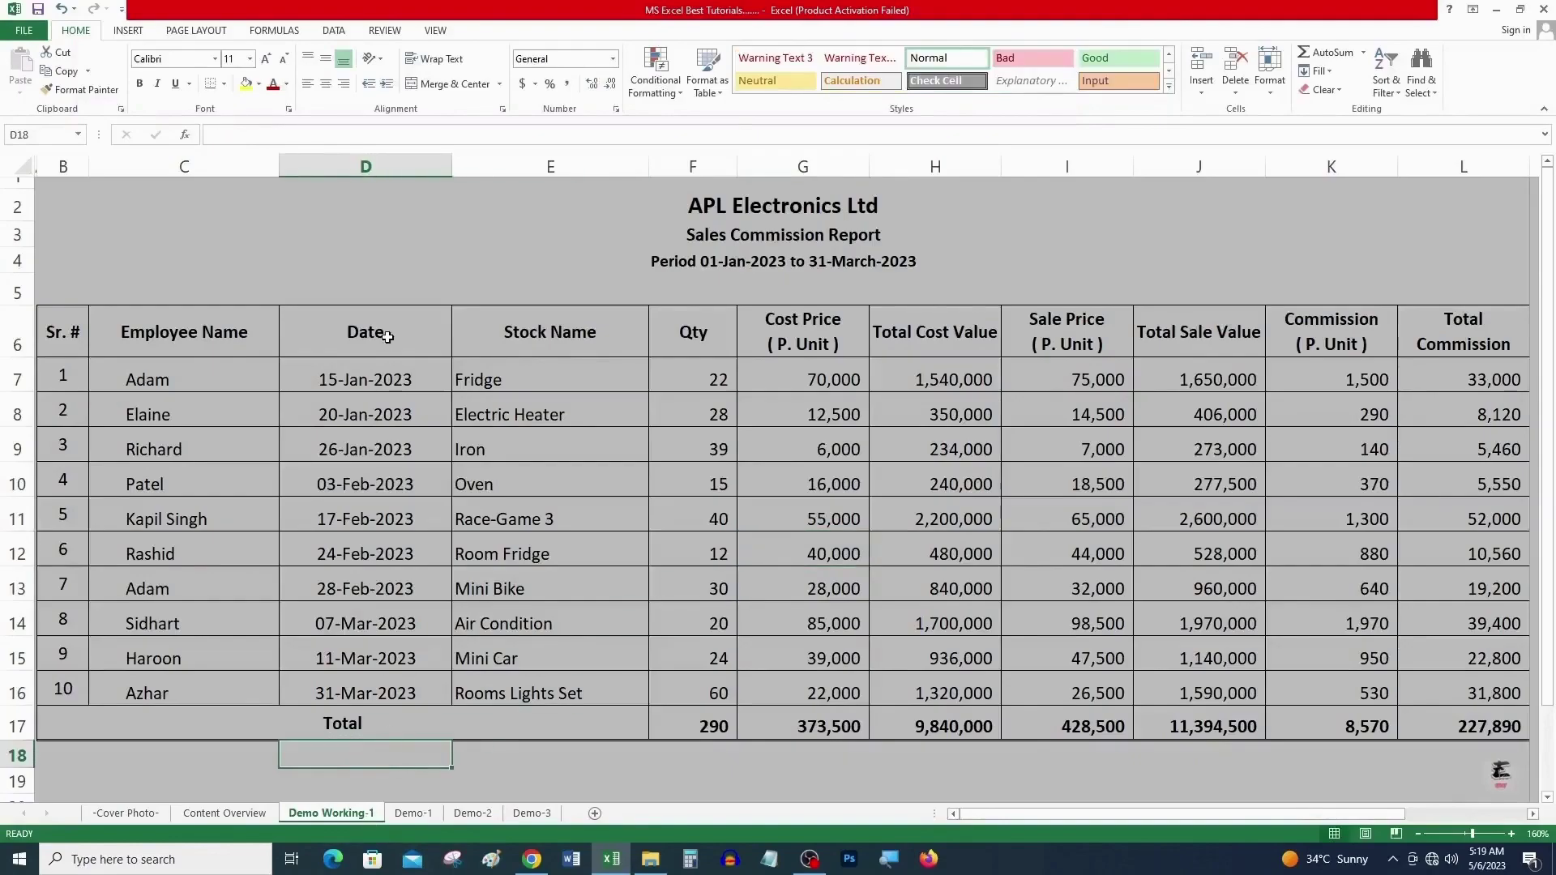
pyautogui.click(392, 241)
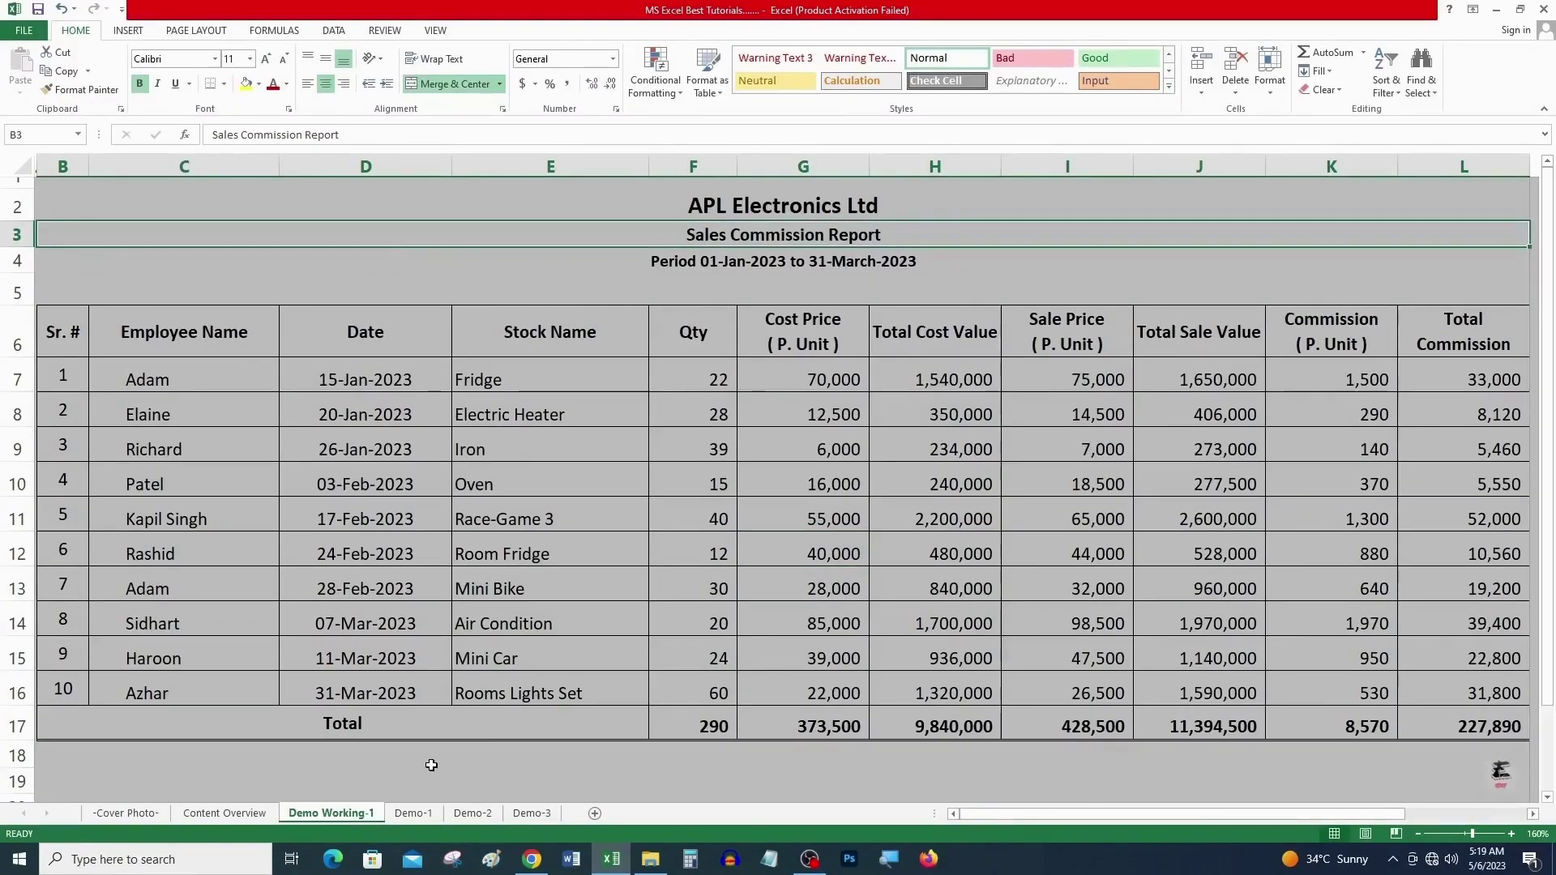
pyautogui.click(436, 751)
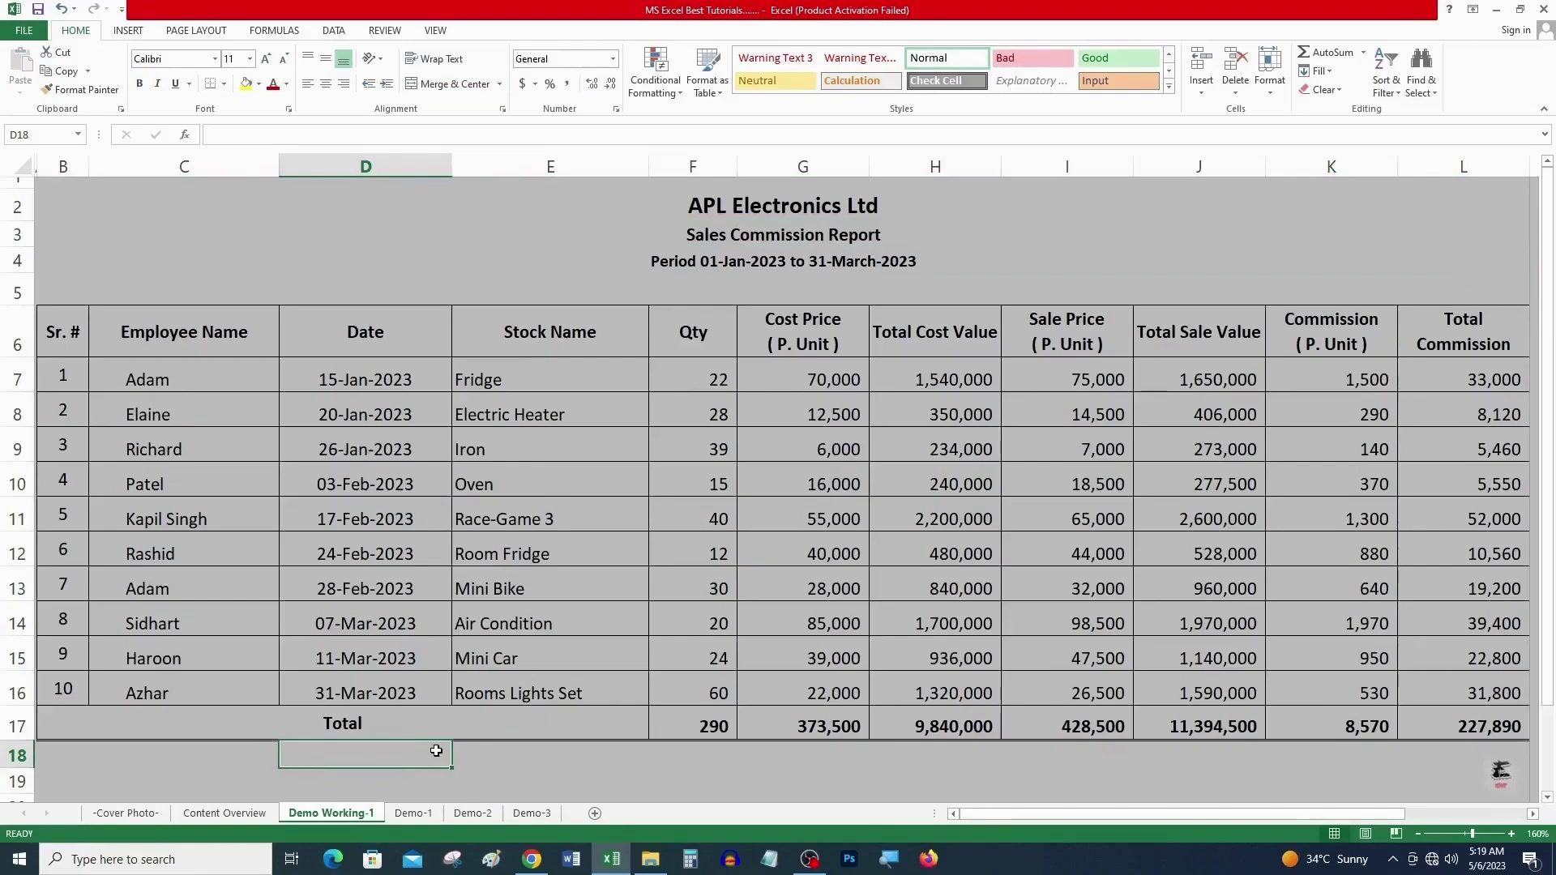
# Step: Select the Employee Name and Date columns (C6:D16), preview them with Print Selection, and return to the sheet
pyautogui.moveTo(138, 332); pyautogui.dragTo(341, 689)
pyautogui.moveTo(207, 332); pyautogui.dragTo(305, 677)
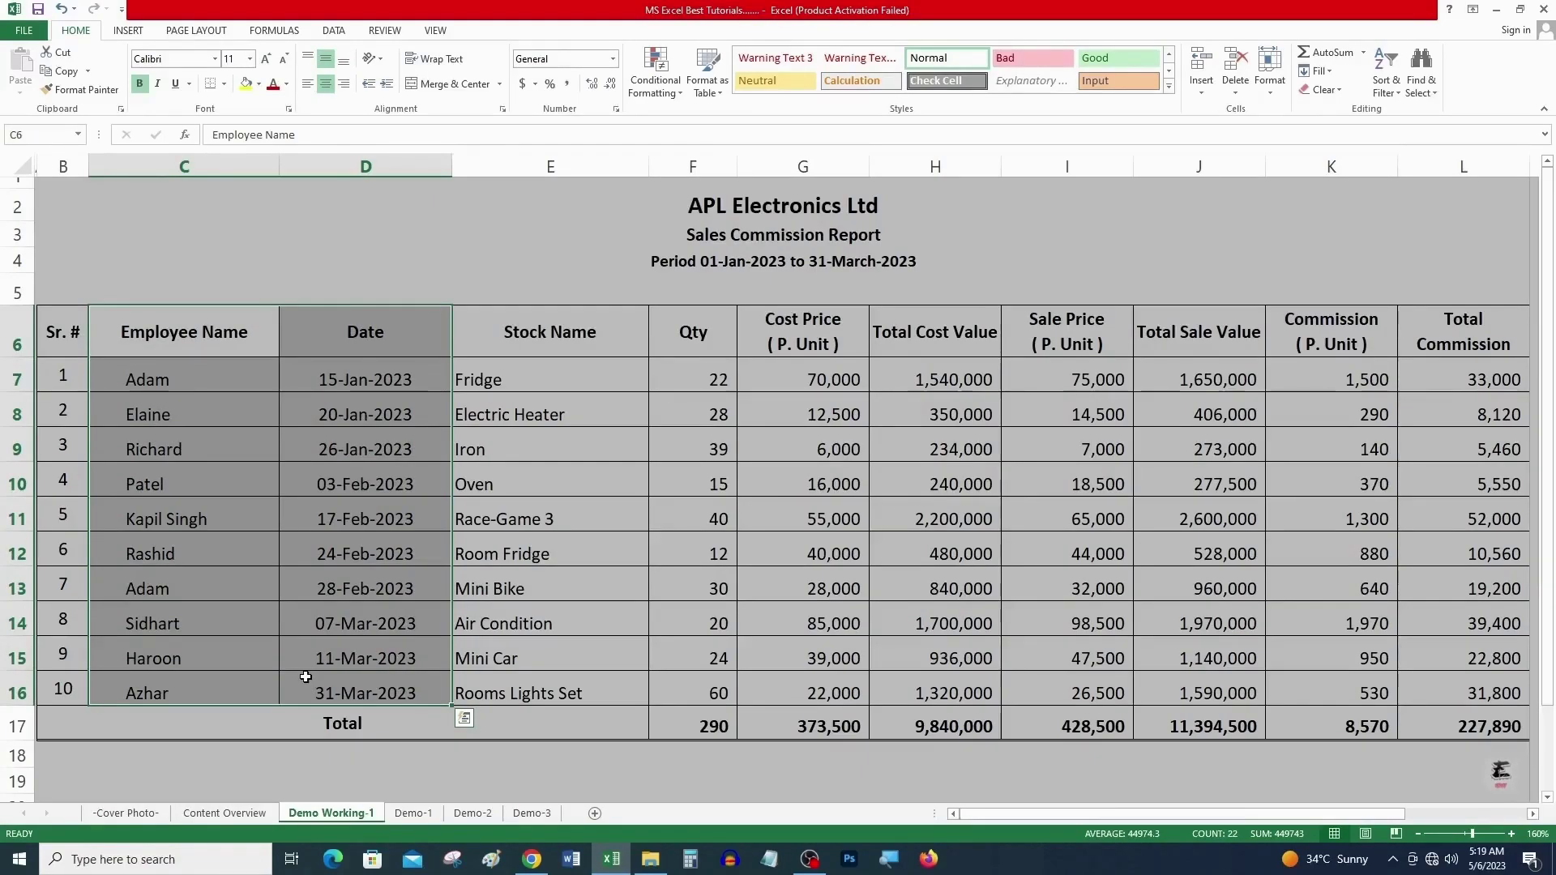
pyautogui.hotkey('ctrl', 'p')
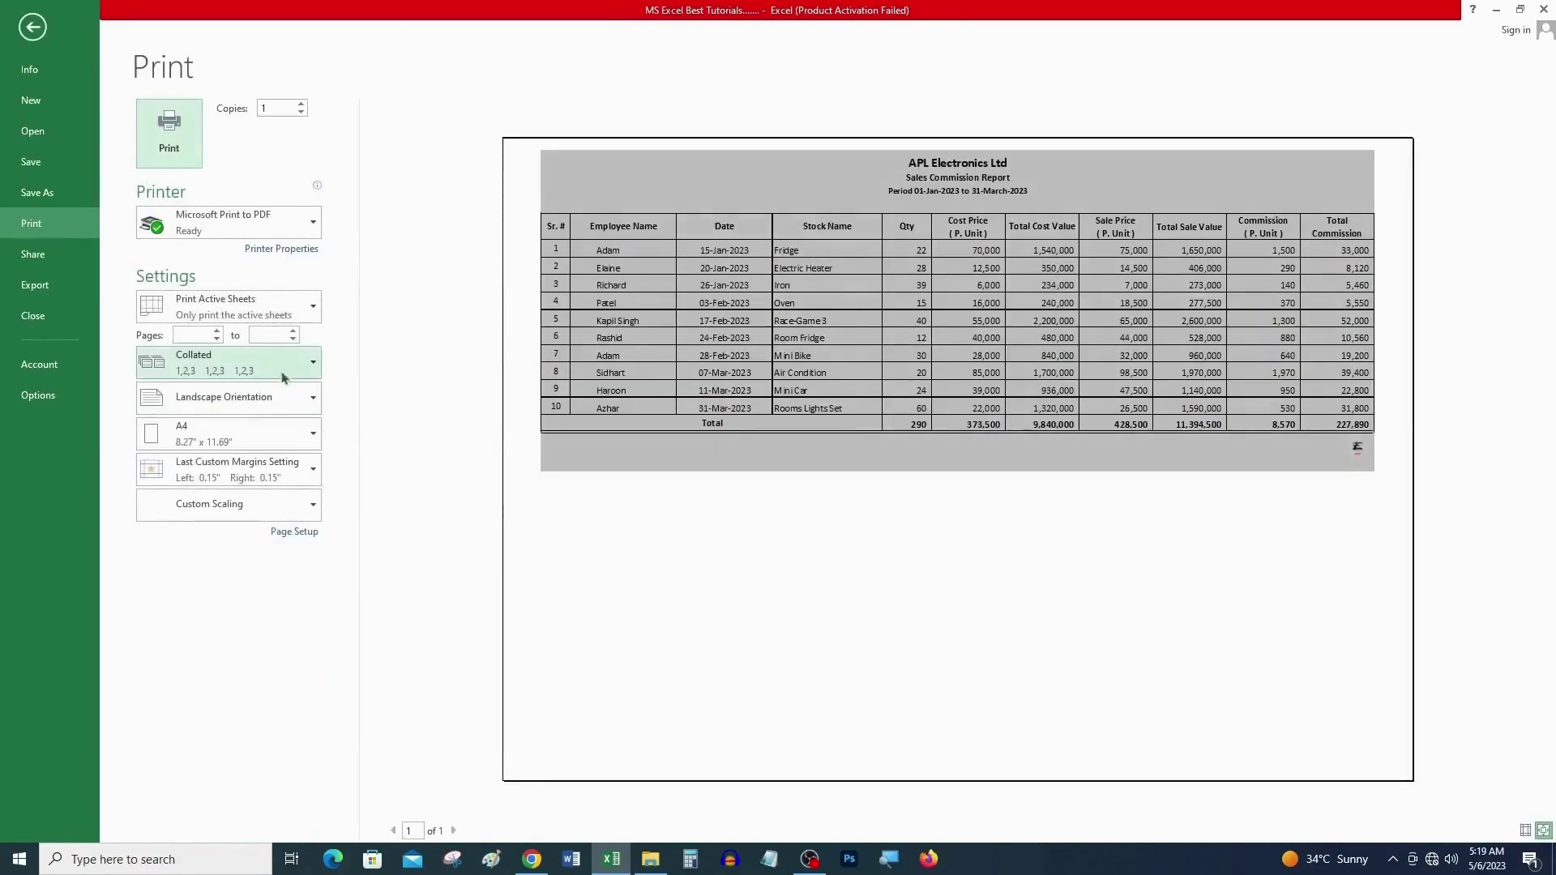
pyautogui.click(283, 320)
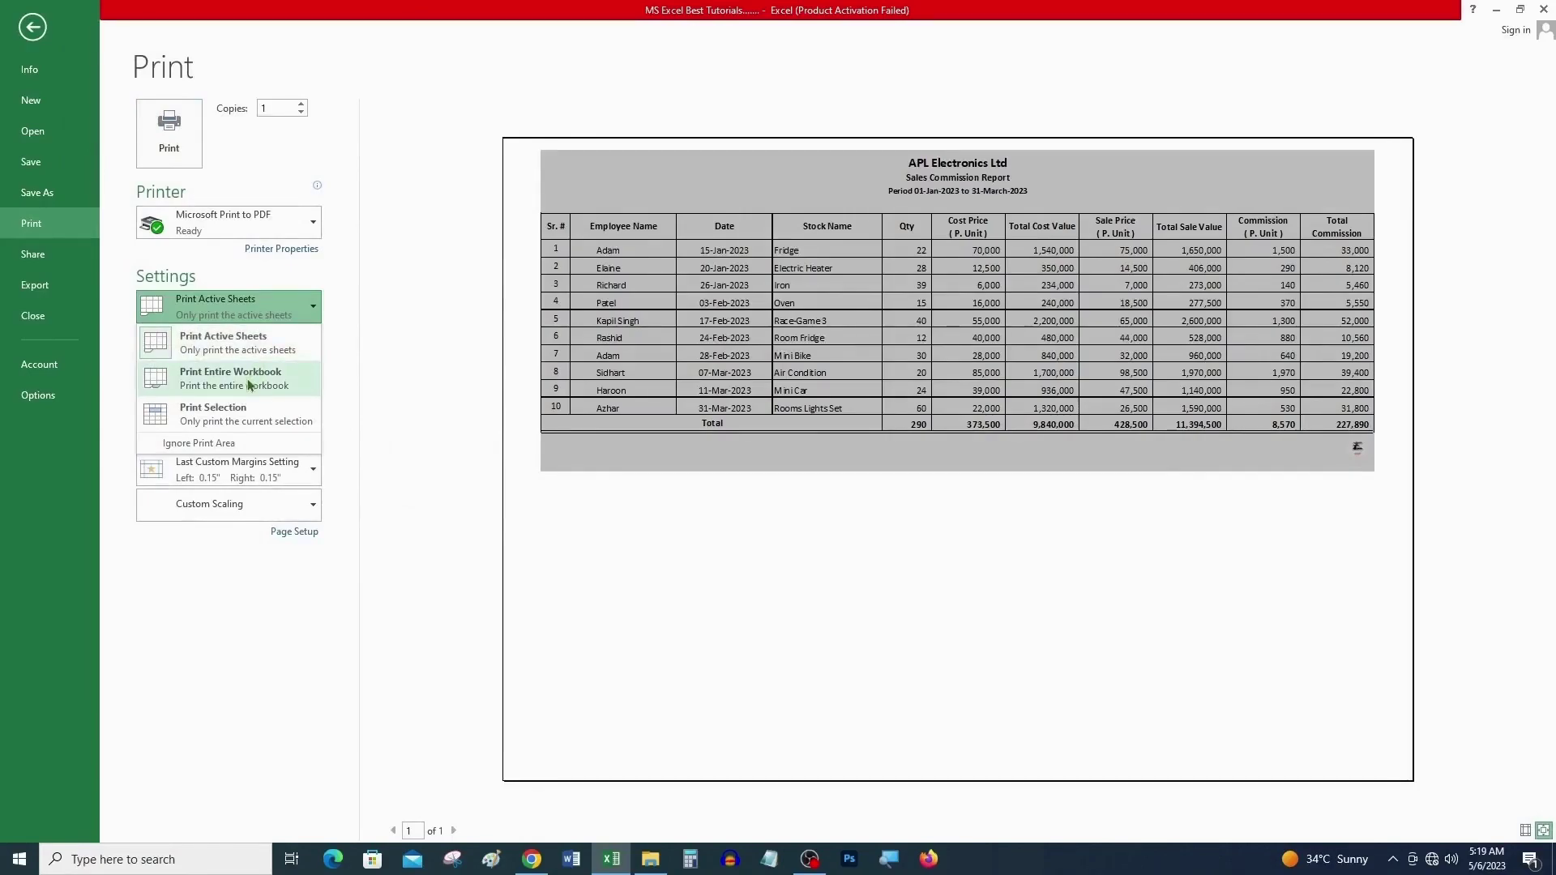
pyautogui.click(237, 428)
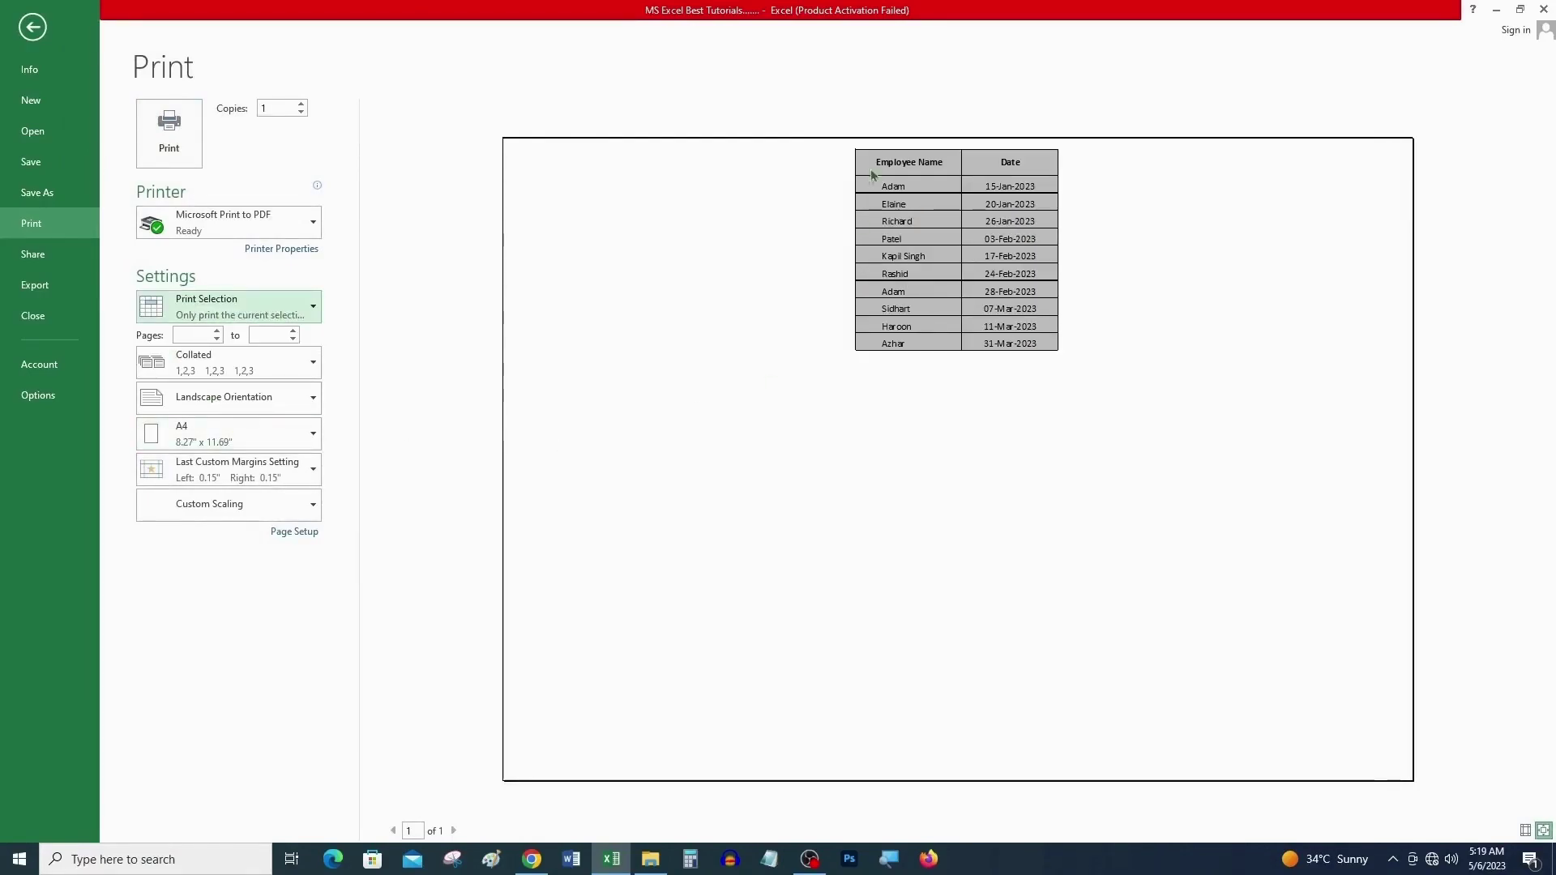
pyautogui.click(289, 305)
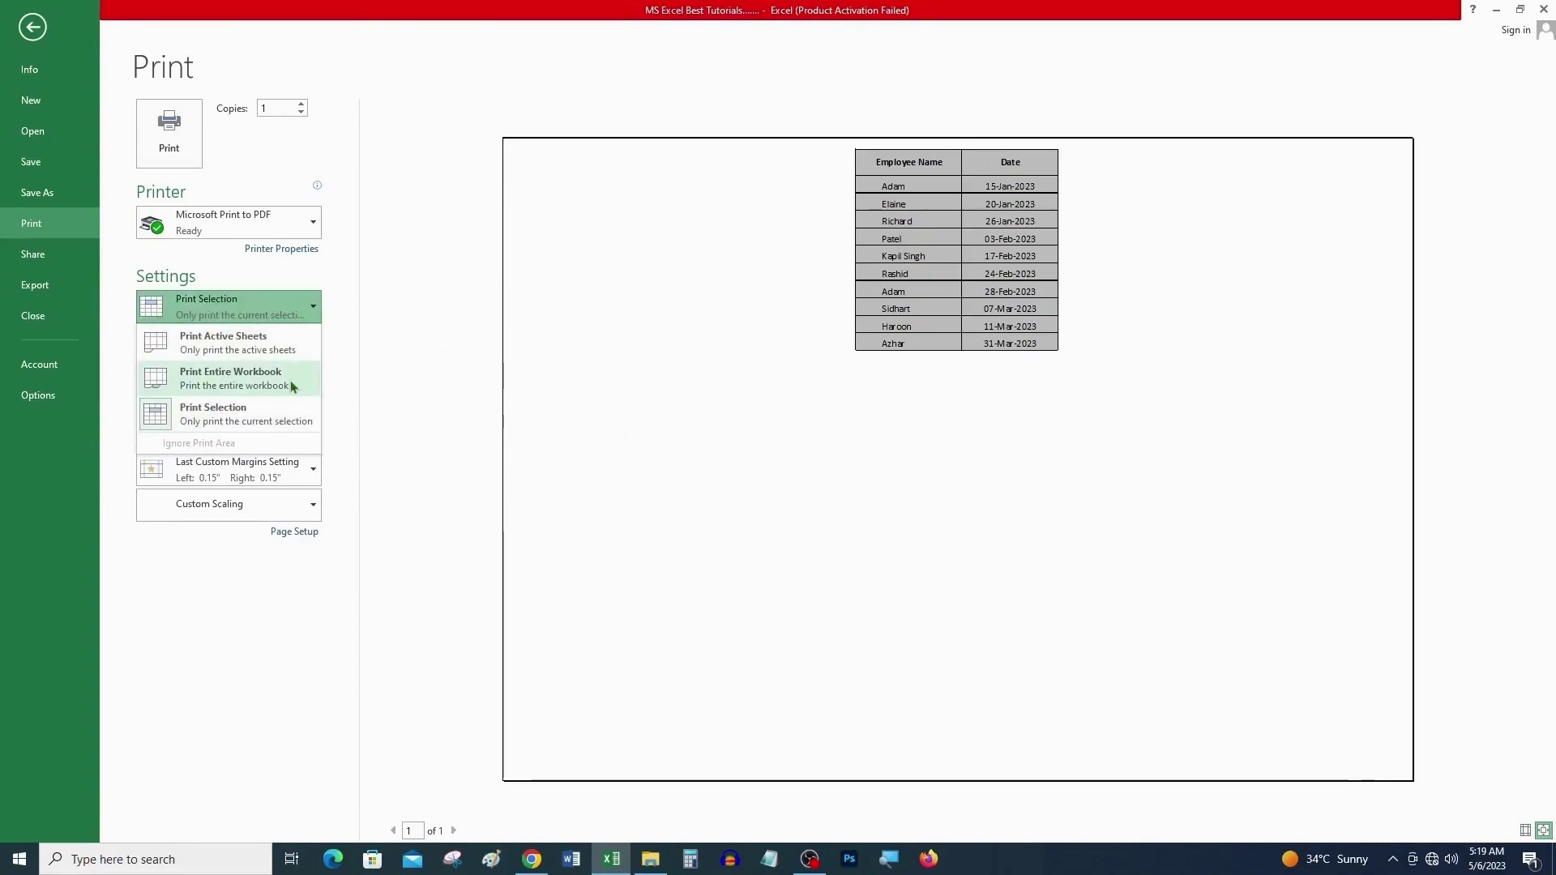
pyautogui.press('Escape')
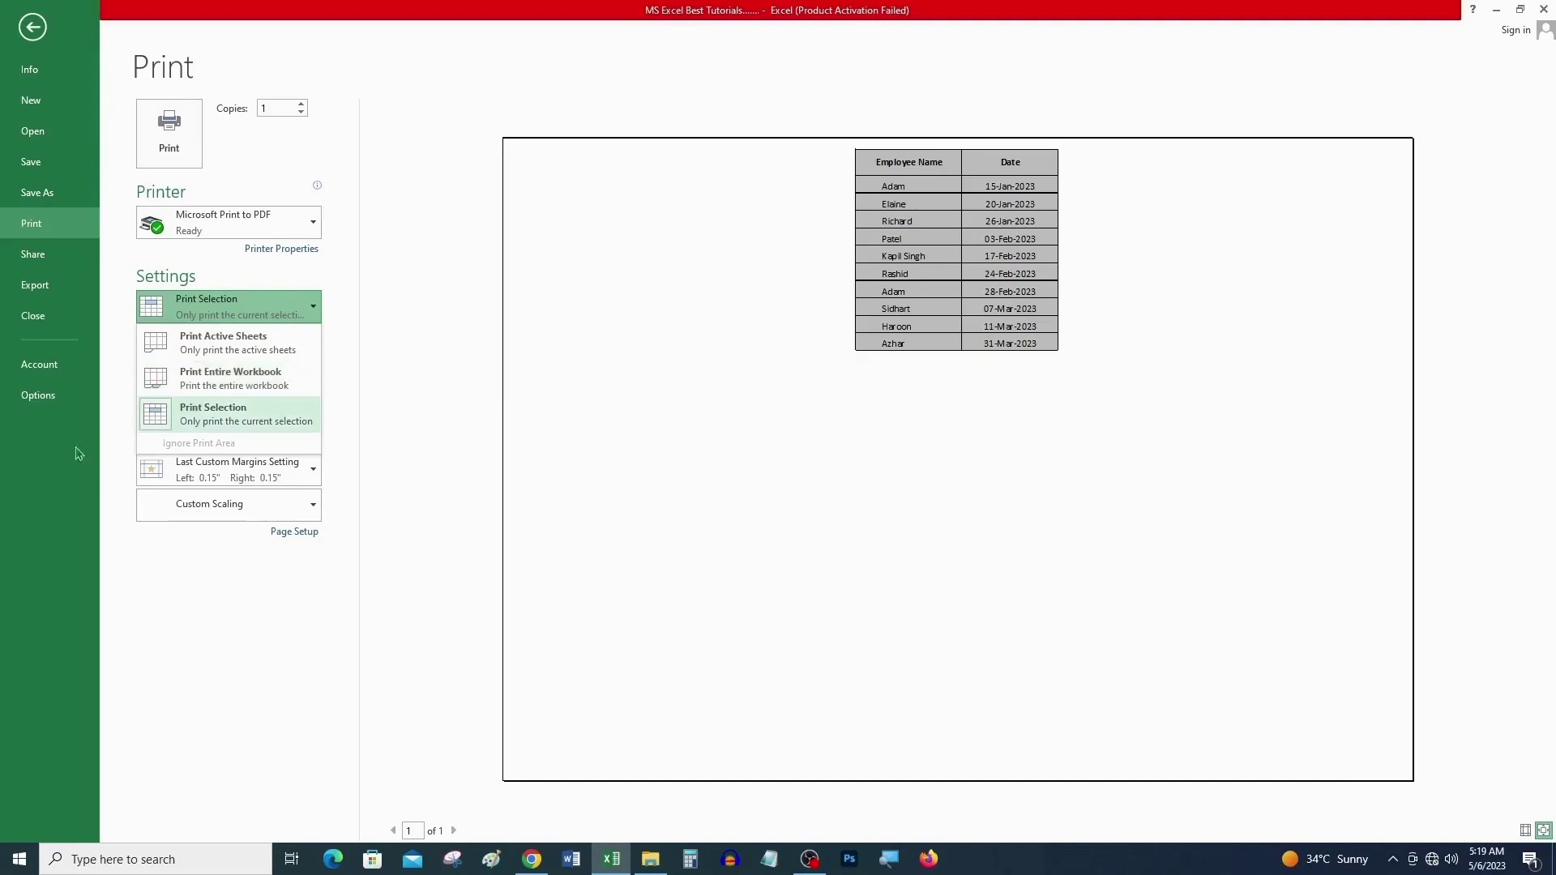
pyautogui.press('Escape')
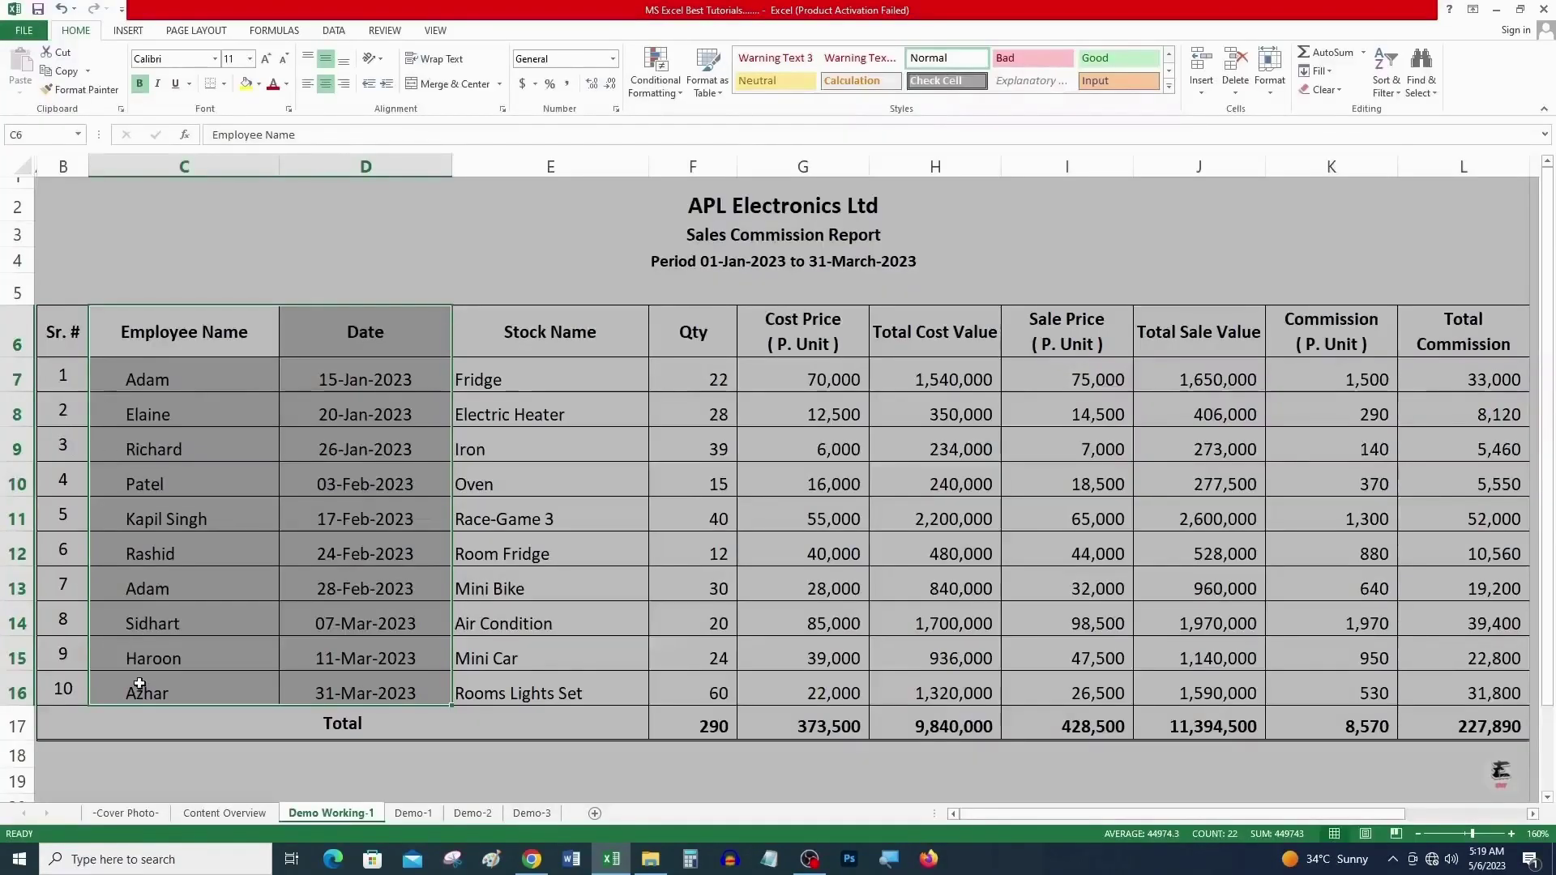
# Step: Look through all the workbook's sheets in order, from -Cover Photo- to Demo-3
pyautogui.click(133, 812)
pyautogui.click(224, 813)
pyautogui.click(331, 813)
pyautogui.click(413, 813)
pyautogui.click(472, 813)
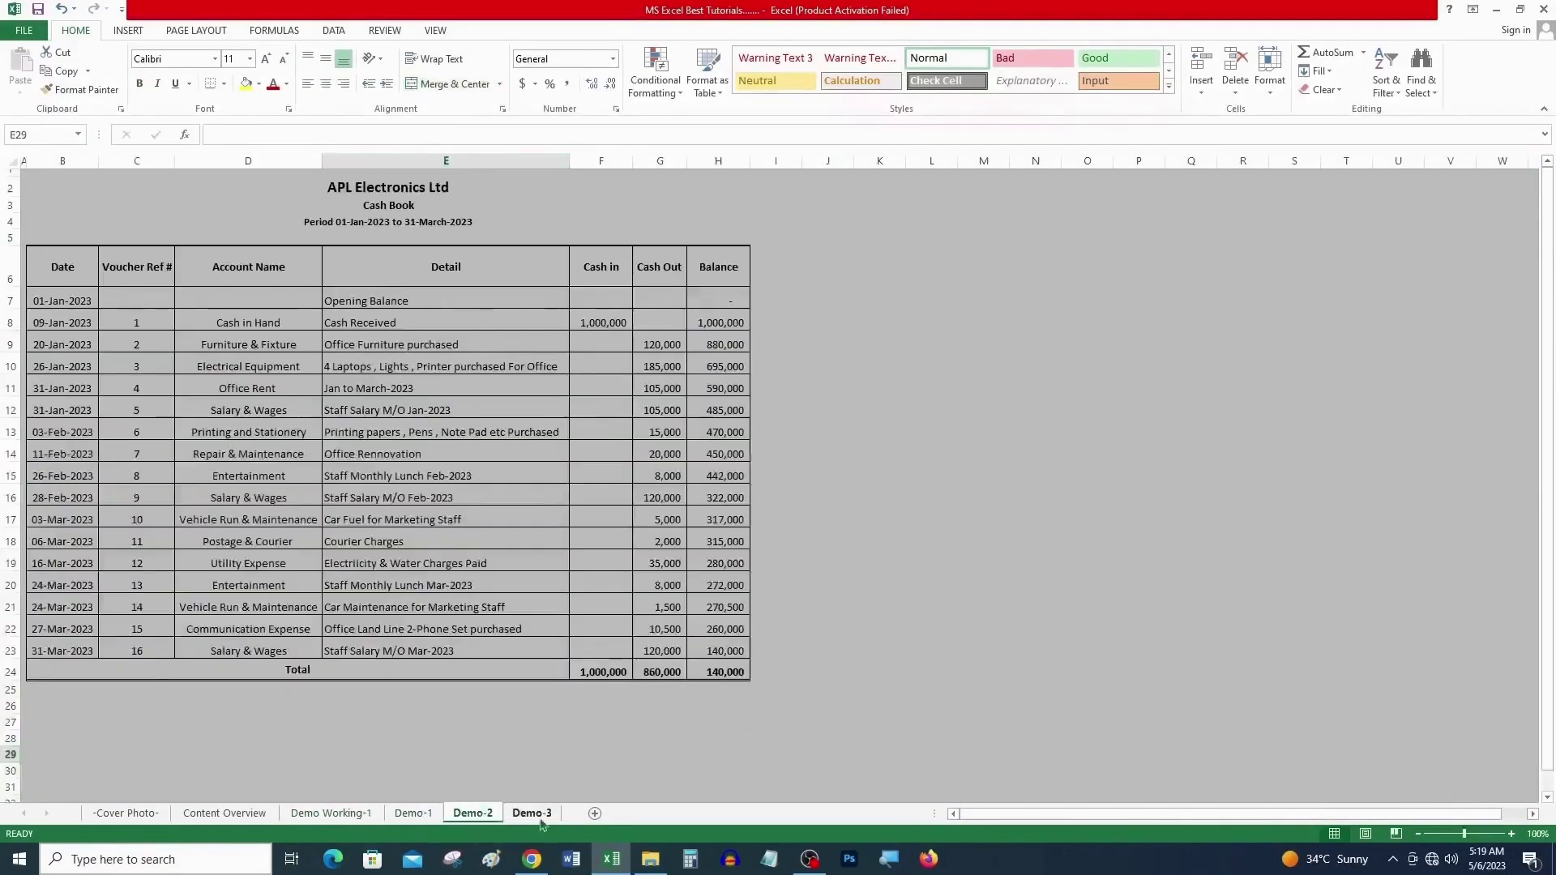
pyautogui.click(531, 813)
# Step: Group all six sheets, from -Cover Photo- through Demo-3
pyautogui.click(127, 814)
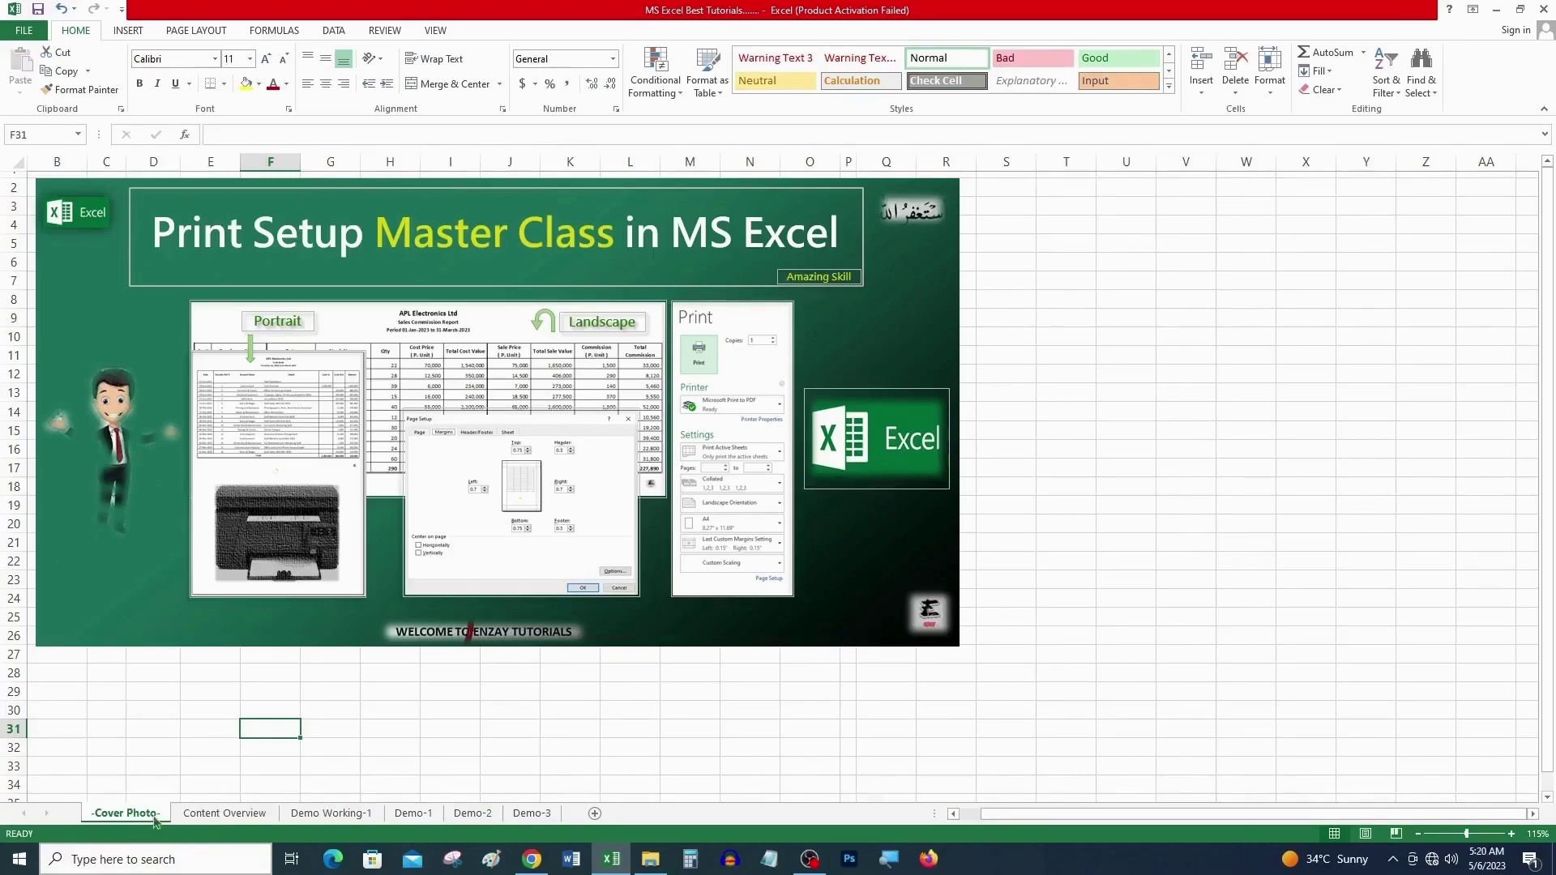
pyautogui.keyDown('ctrl'); pyautogui.click(225, 814); pyautogui.keyUp('ctrl')
pyautogui.keyDown('ctrl'); pyautogui.click(332, 814); pyautogui.keyUp('ctrl')
pyautogui.keyDown('ctrl'); pyautogui.click(415, 815); pyautogui.keyUp('ctrl')
pyautogui.keyDown('ctrl'); pyautogui.click(472, 813); pyautogui.keyUp('ctrl')
pyautogui.keyDown('ctrl'); pyautogui.click(531, 813); pyautogui.keyUp('ctrl')
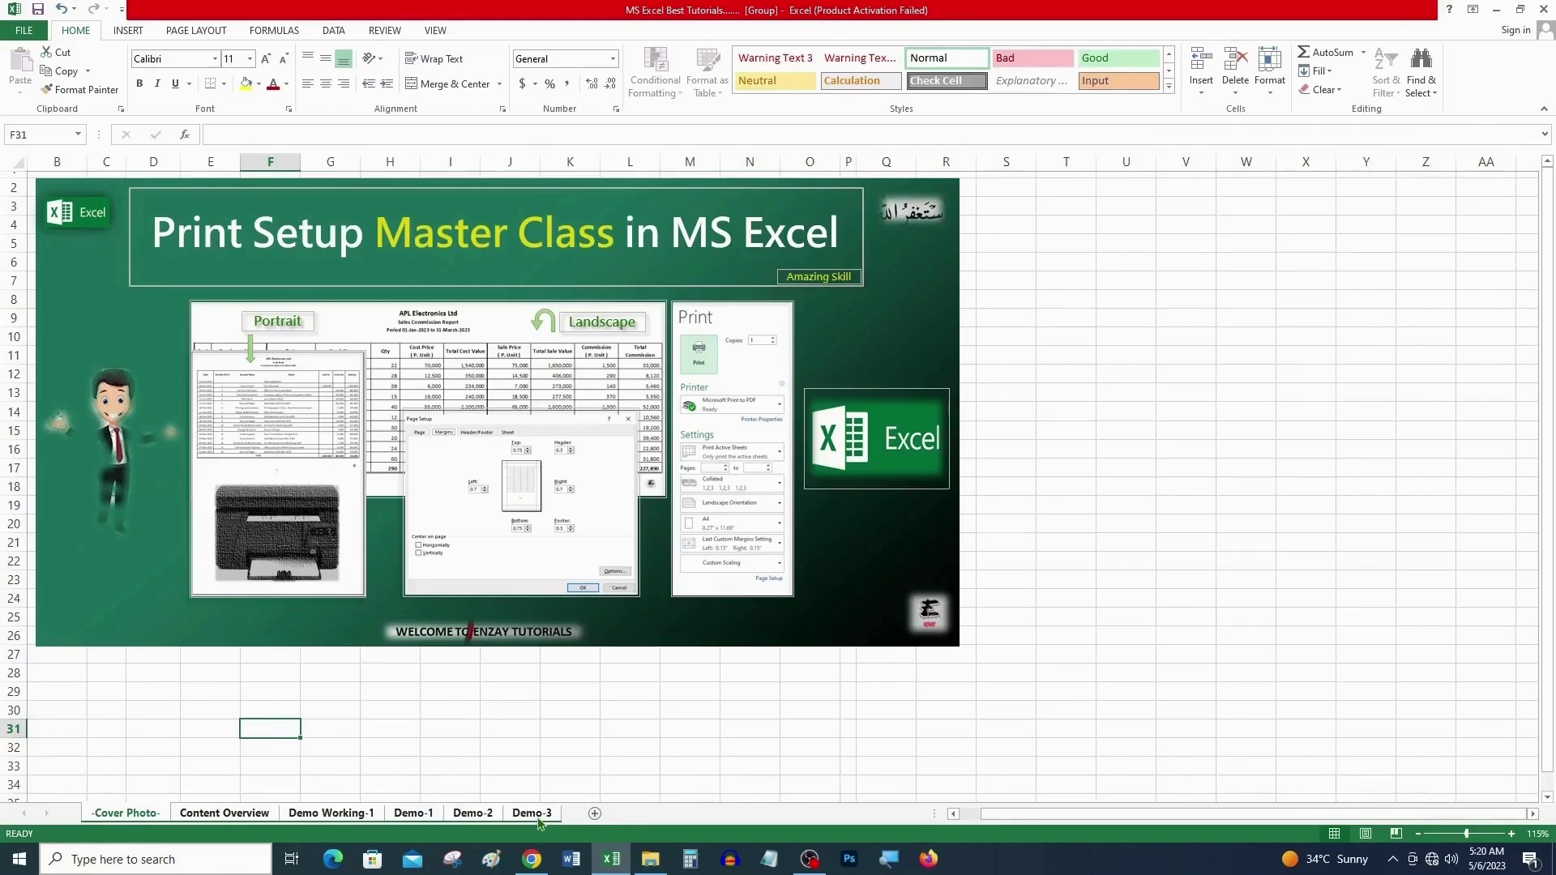
# Step: Open the print preview for the grouped sheets and set it to Print Active Sheets
pyautogui.hotkey('ctrl', 'p')
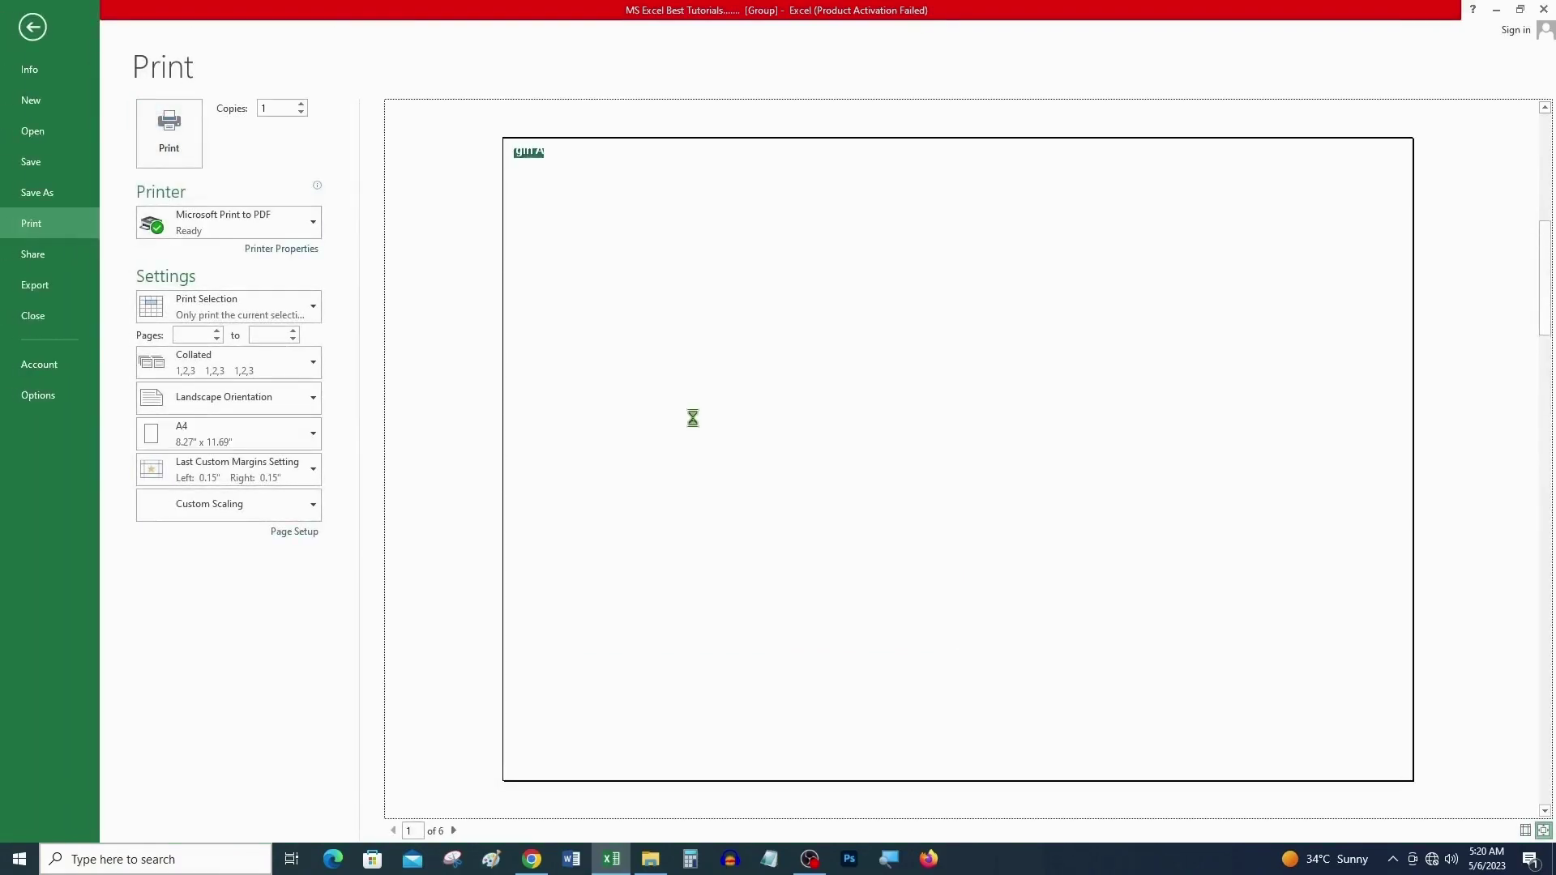
pyautogui.press('Escape')
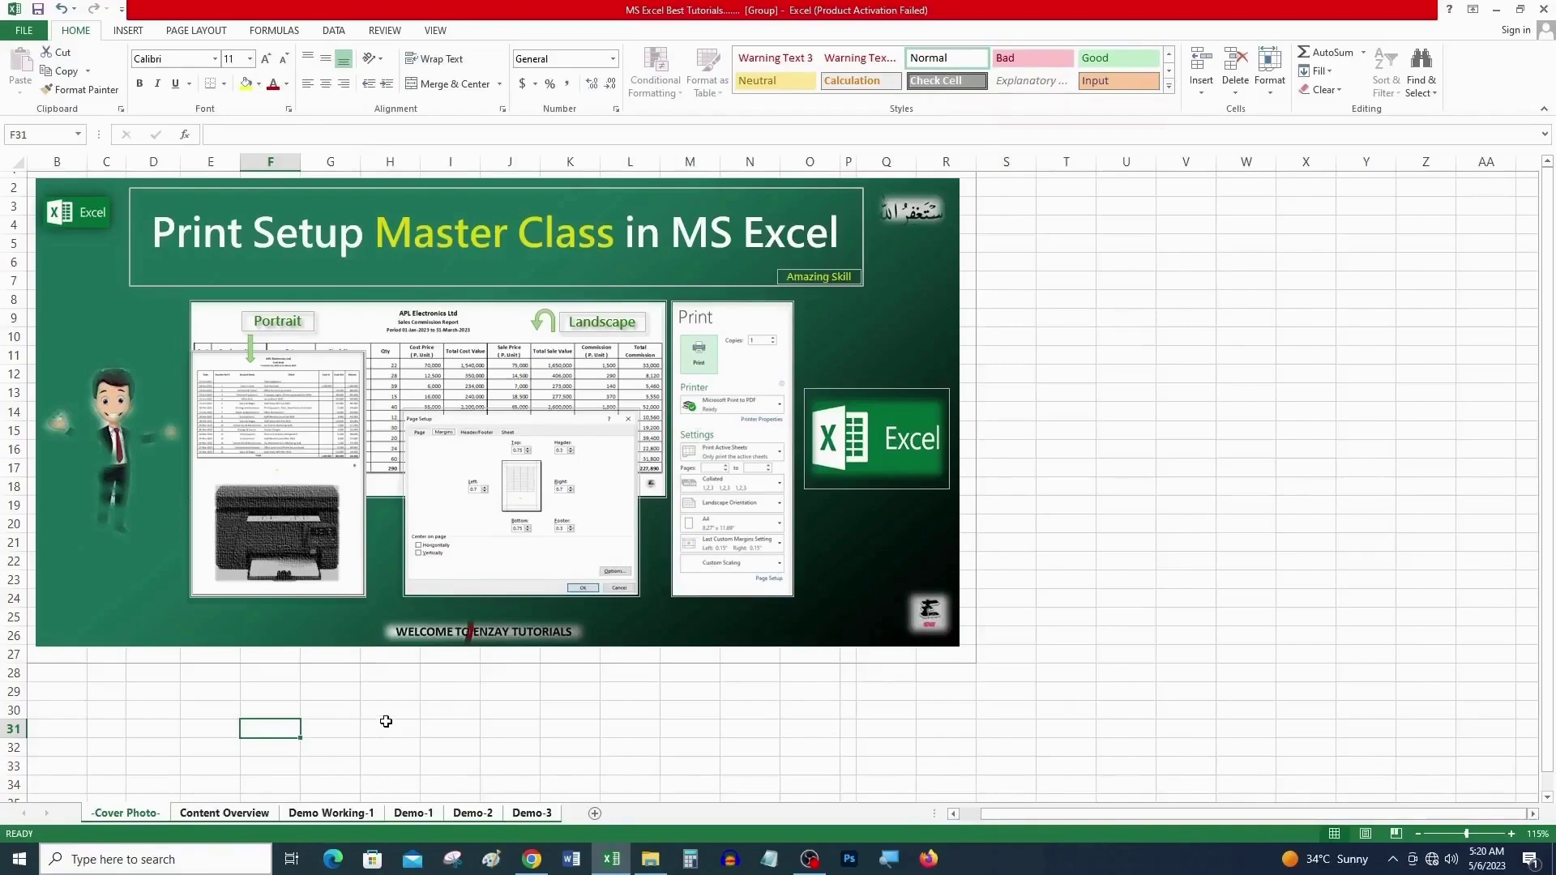
pyautogui.hotkey('ctrl', 'p')
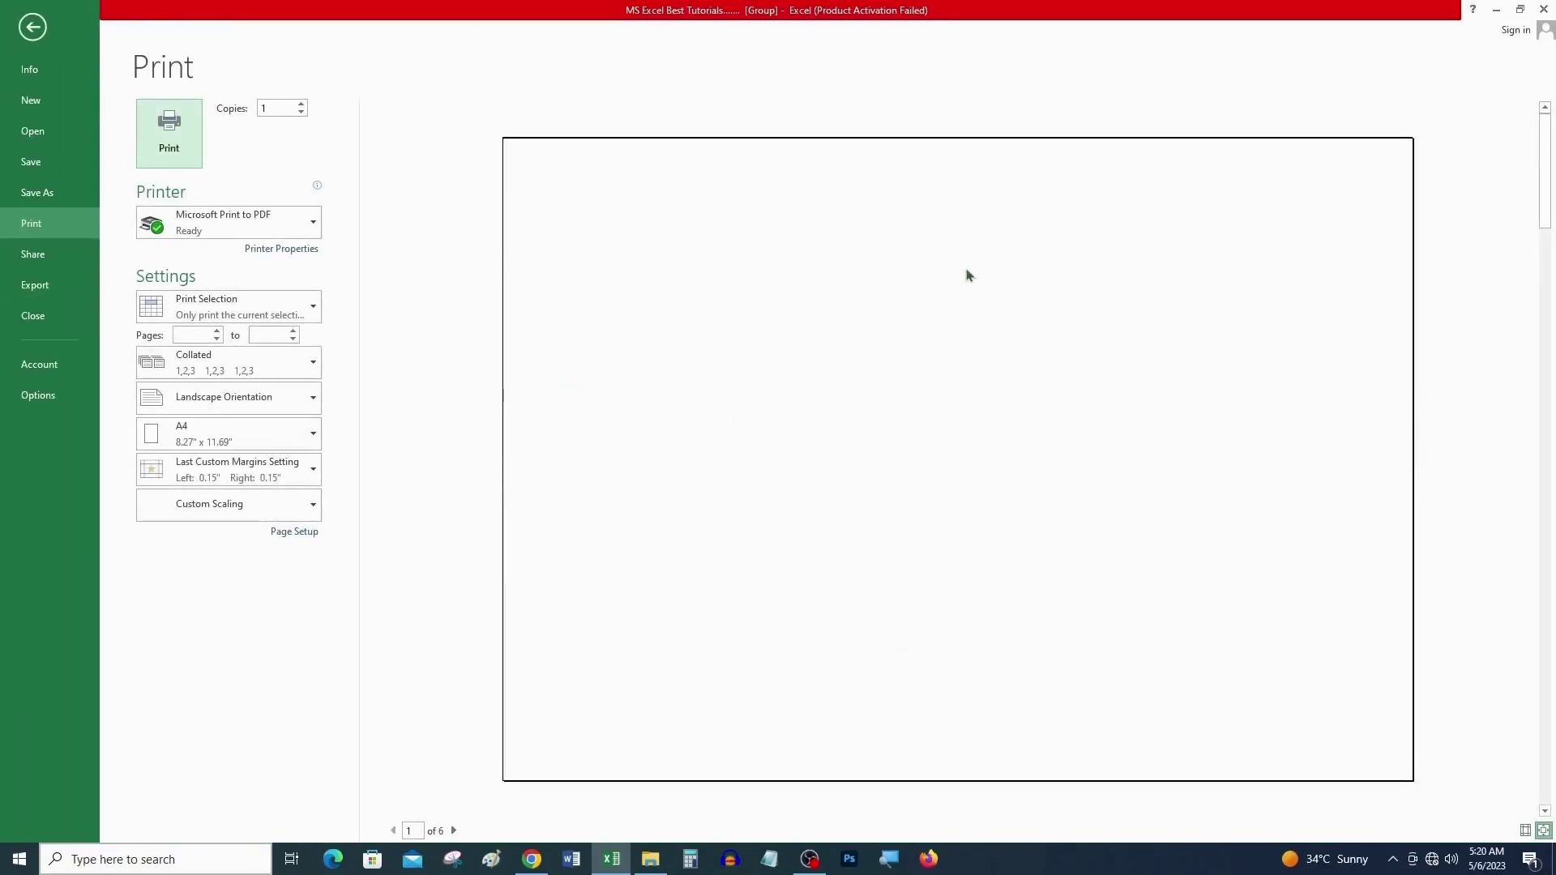
pyautogui.click(297, 313)
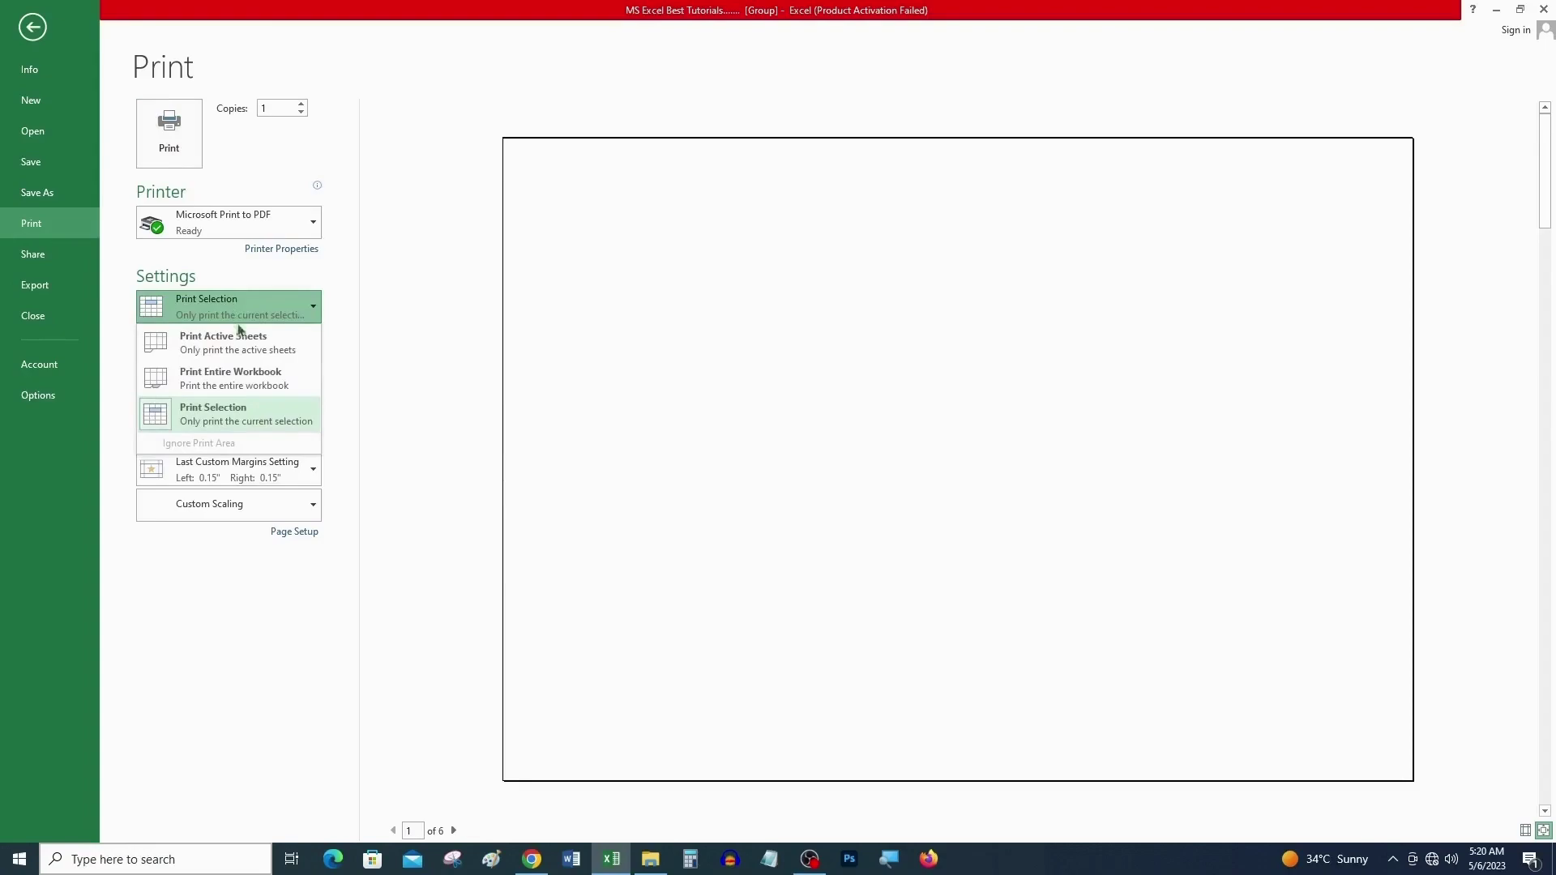
pyautogui.click(252, 349)
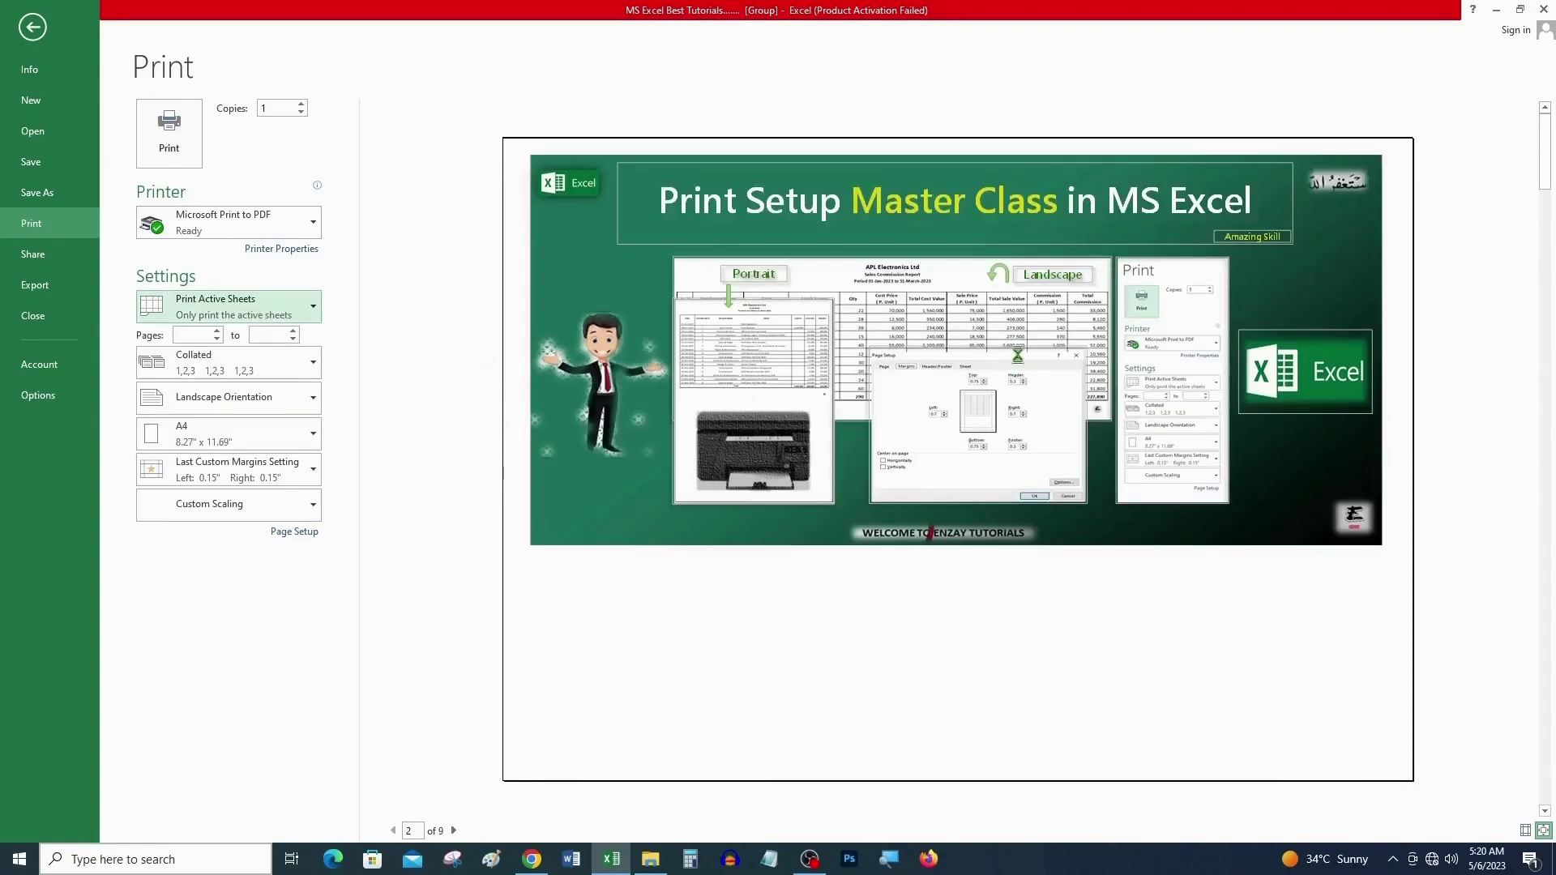
# Step: Page through the grouped sheets' print preview to the last page, and return to the workbook
pyautogui.scroll(-2, 1020, 362)
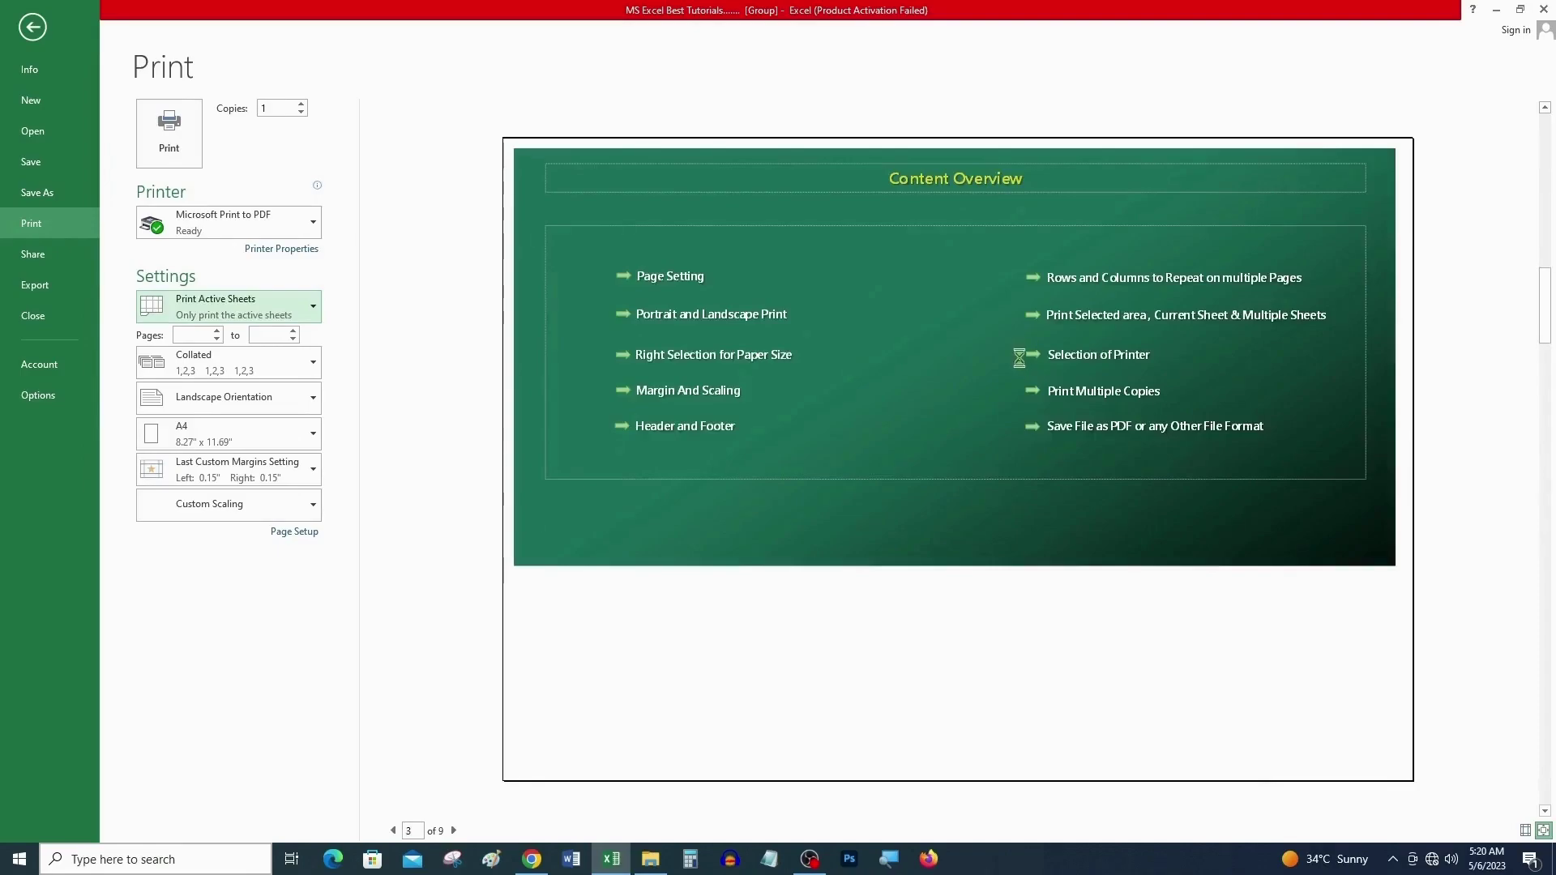
pyautogui.scroll(-1, 1020, 358)
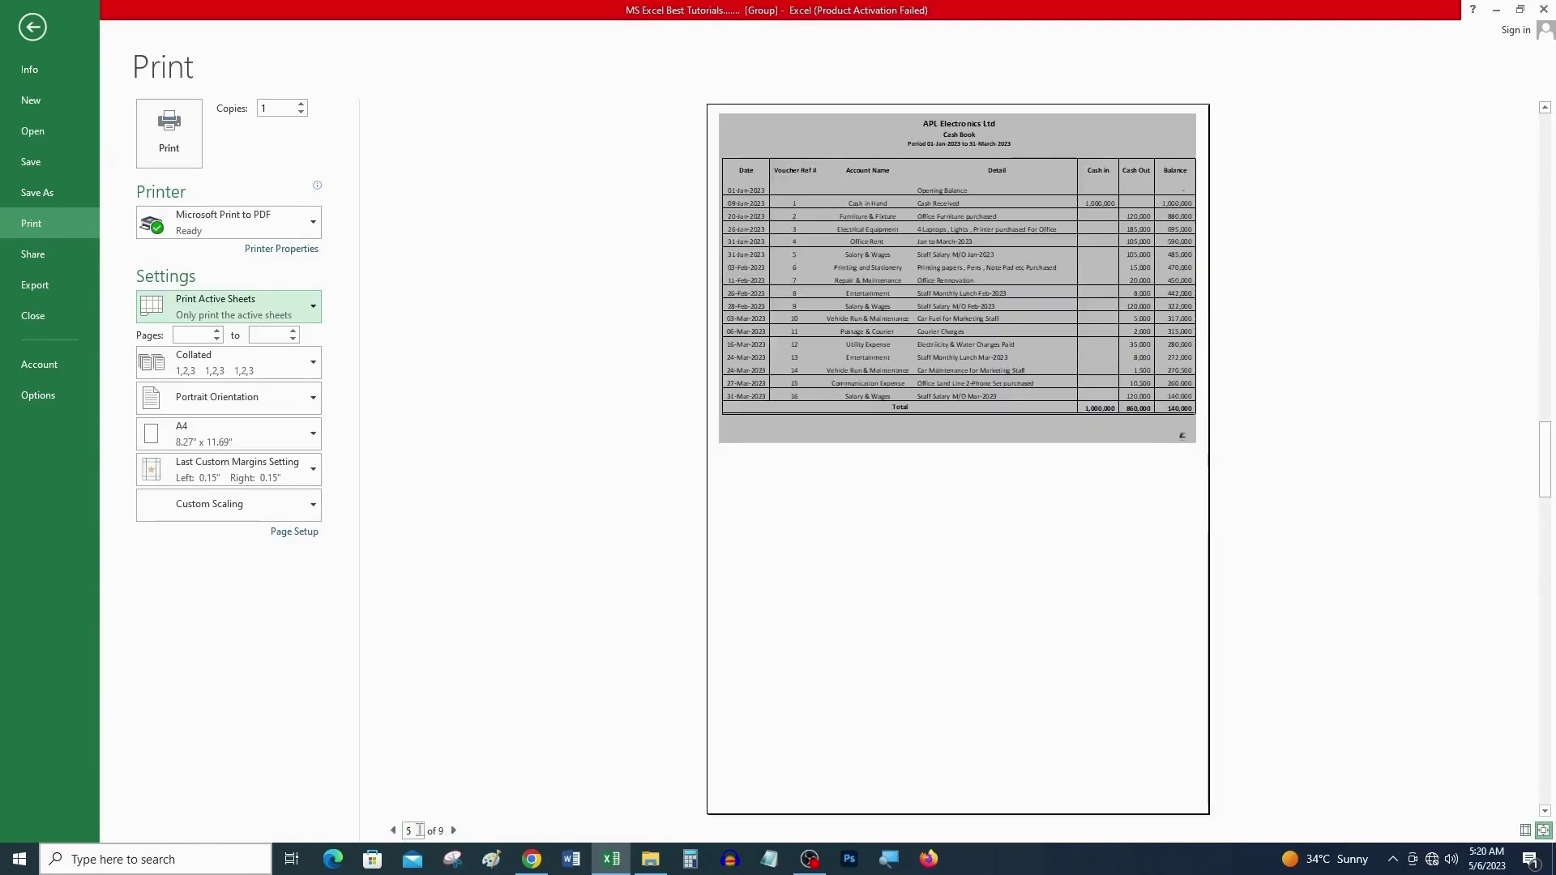
pyautogui.scroll(-1, 795, 527)
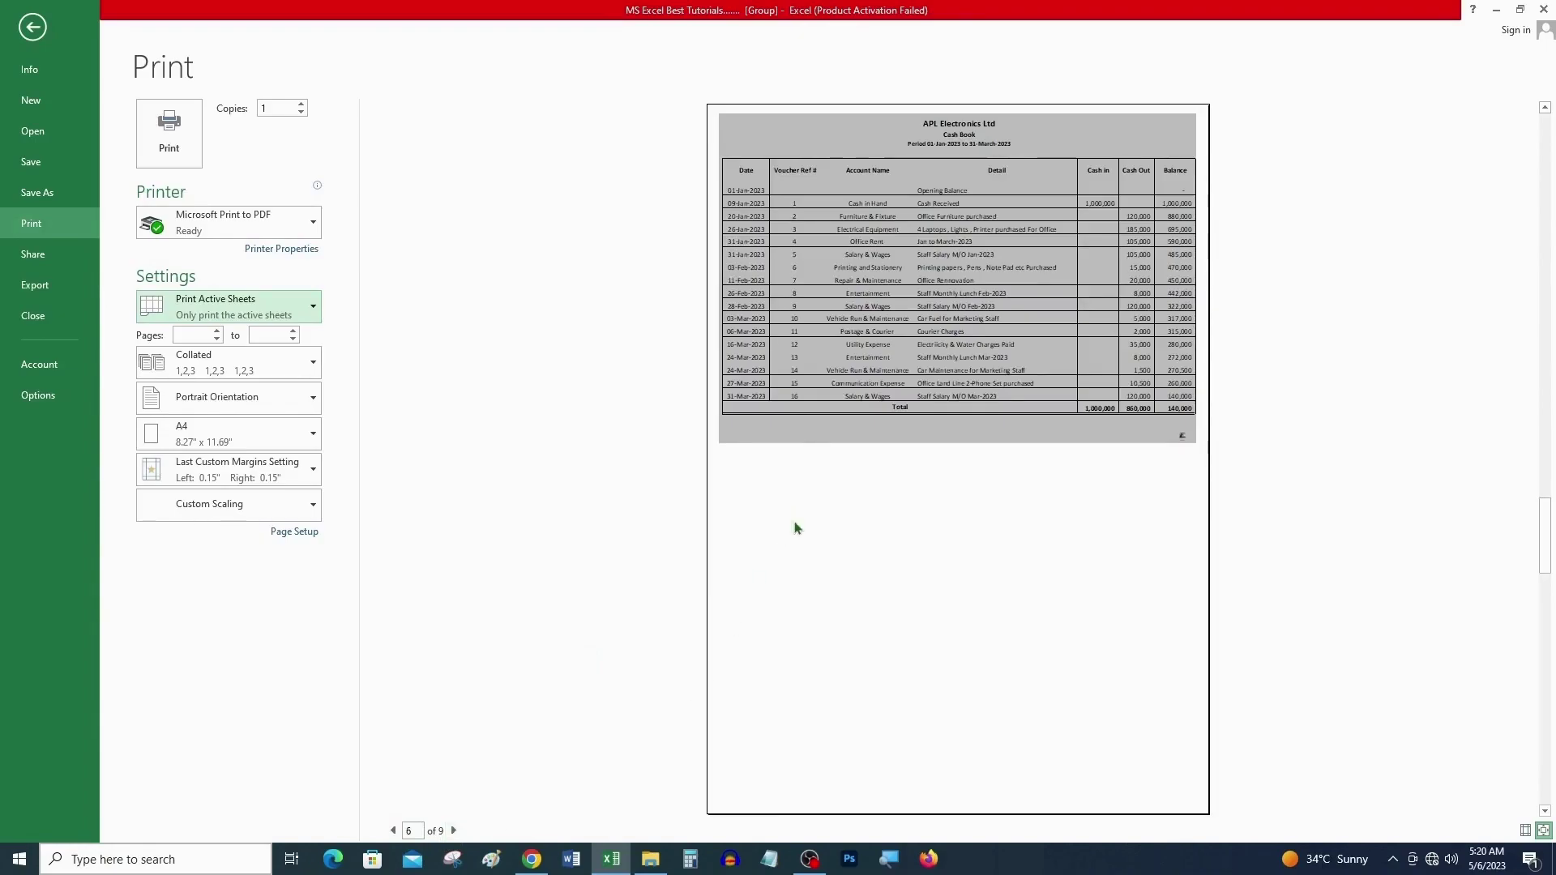
pyautogui.scroll(-1, 795, 528)
pyautogui.scroll(-2, 793, 522)
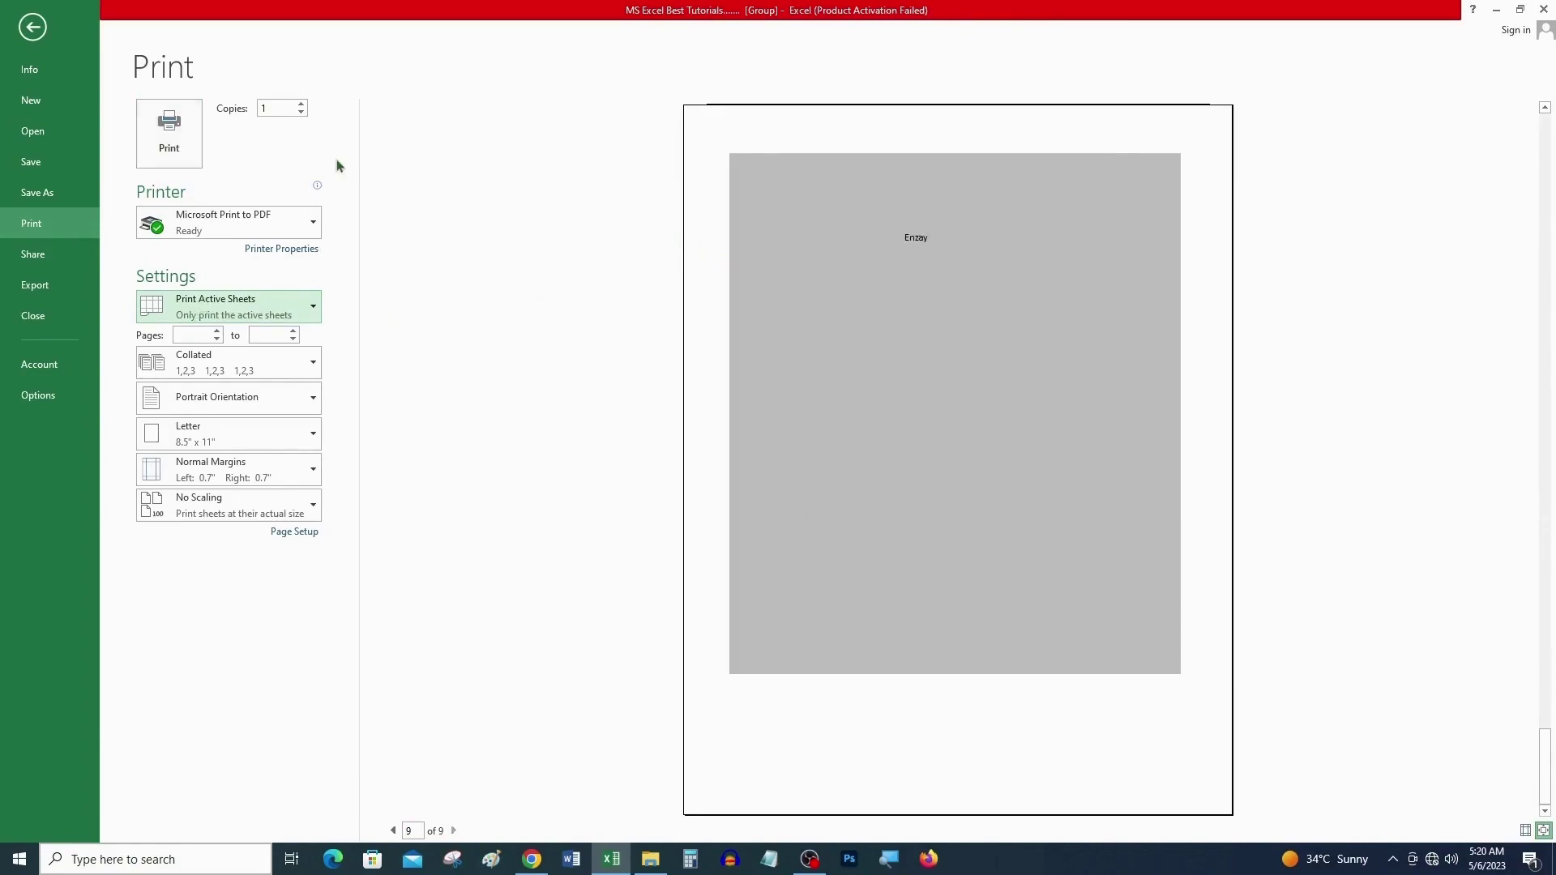
pyautogui.press('Escape')
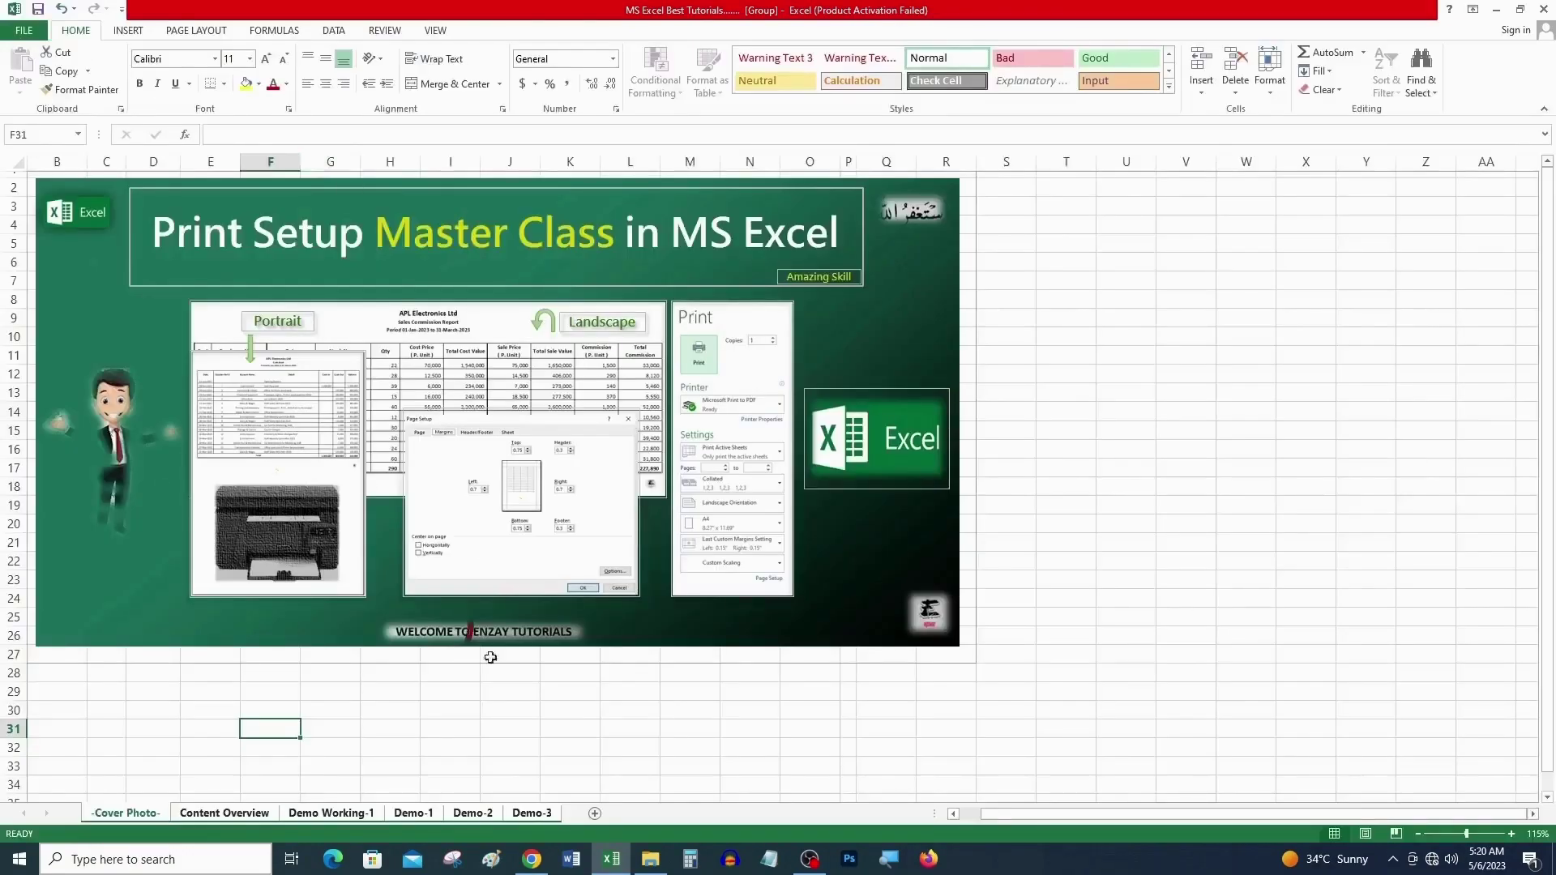
# Step: Enter 1 in cell C31 of the -Cover Photo- sheet while all the sheets are grouped
pyautogui.rightClick(157, 816)
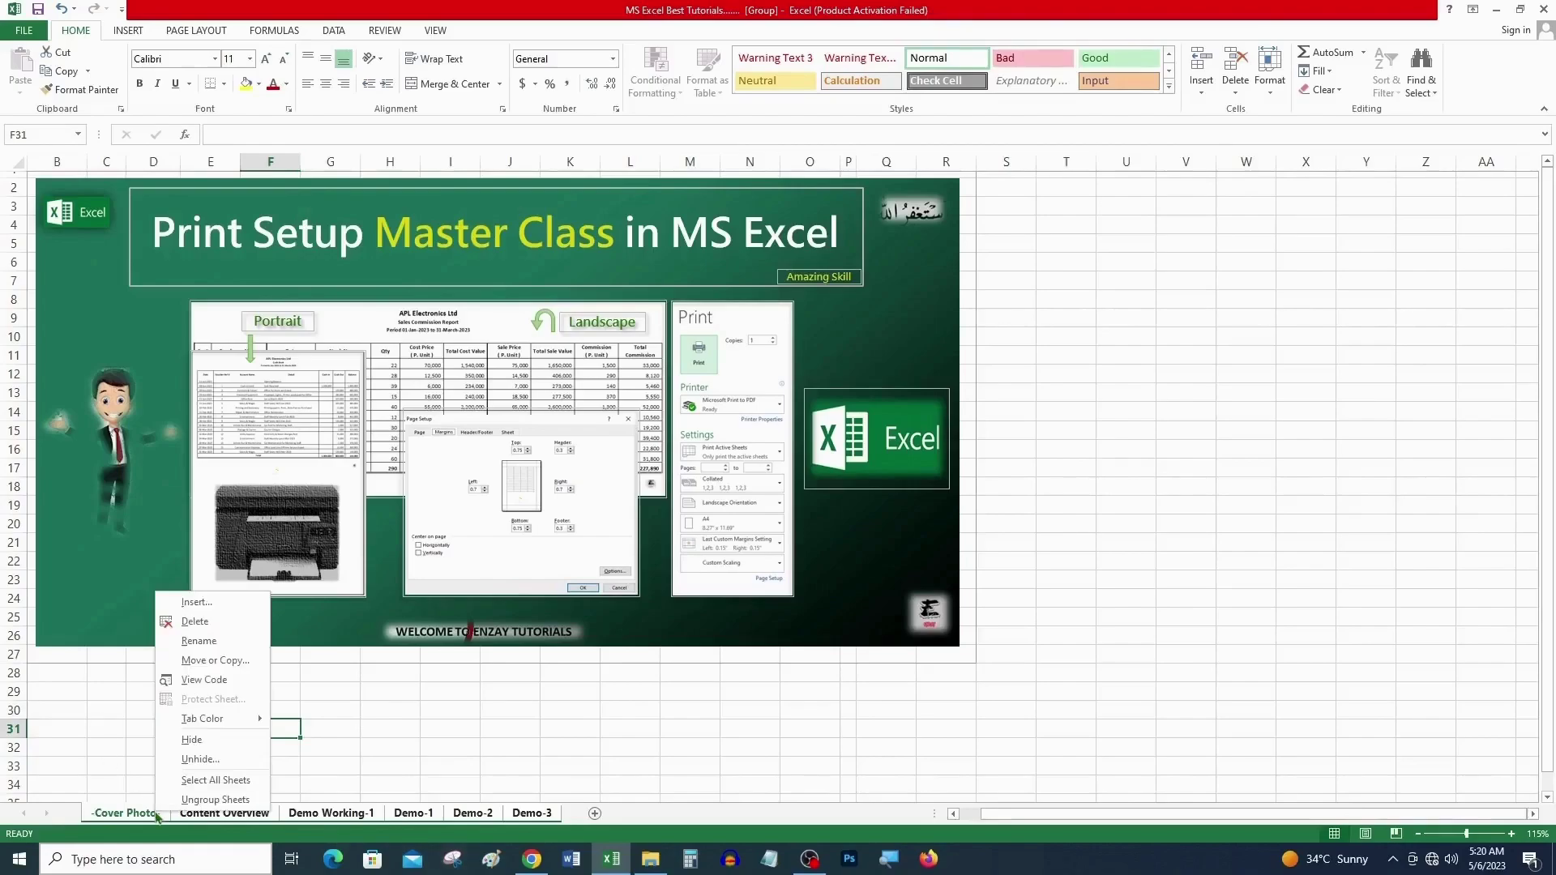
pyautogui.click(75, 740)
pyautogui.click(105, 727)
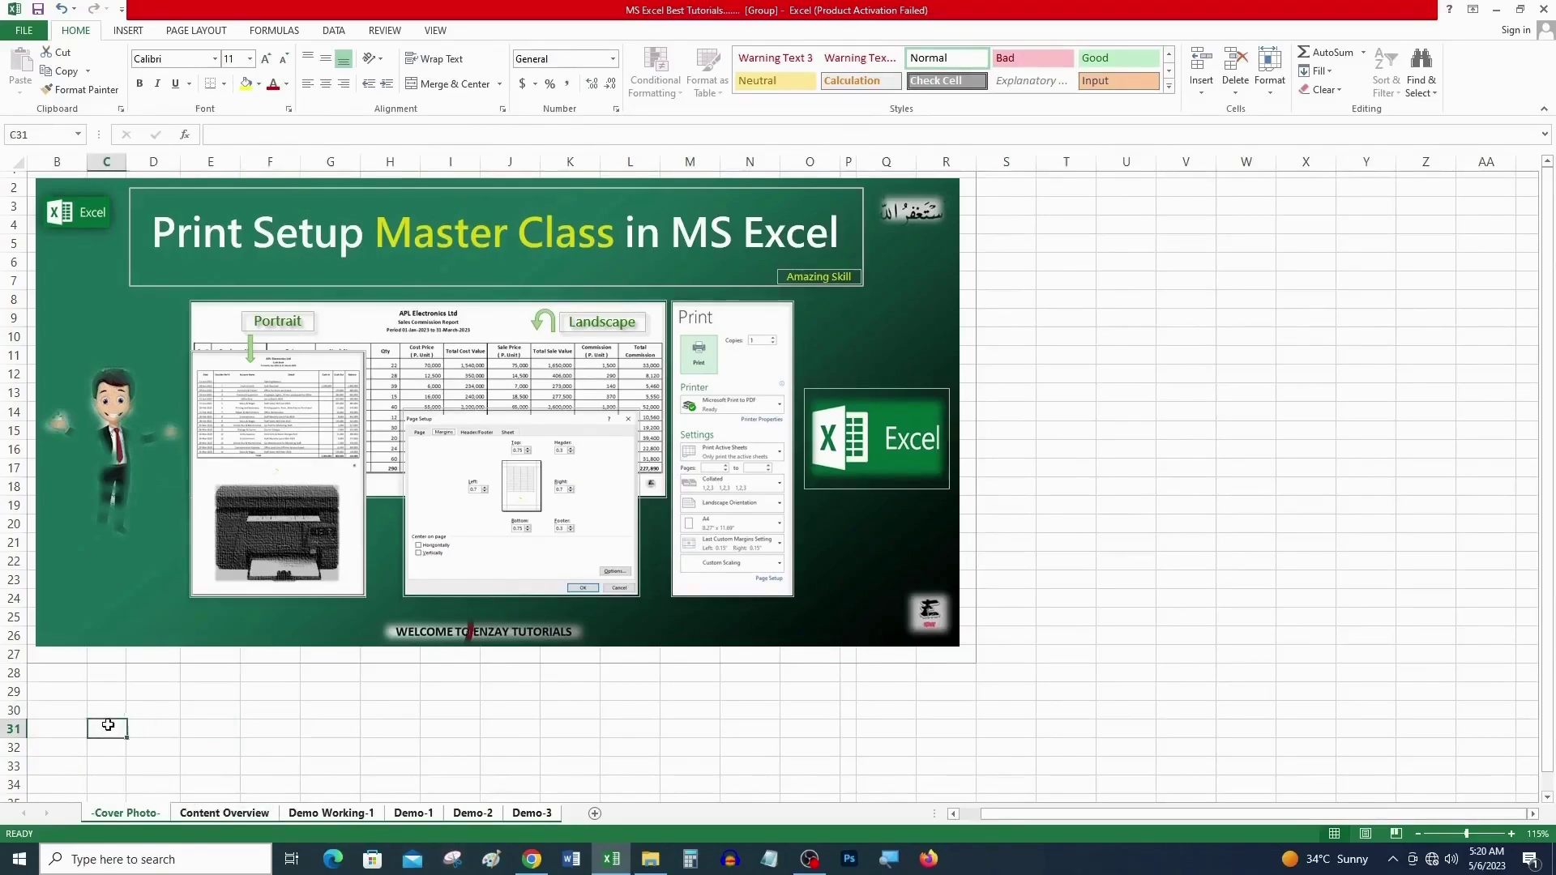
pyautogui.write('1')
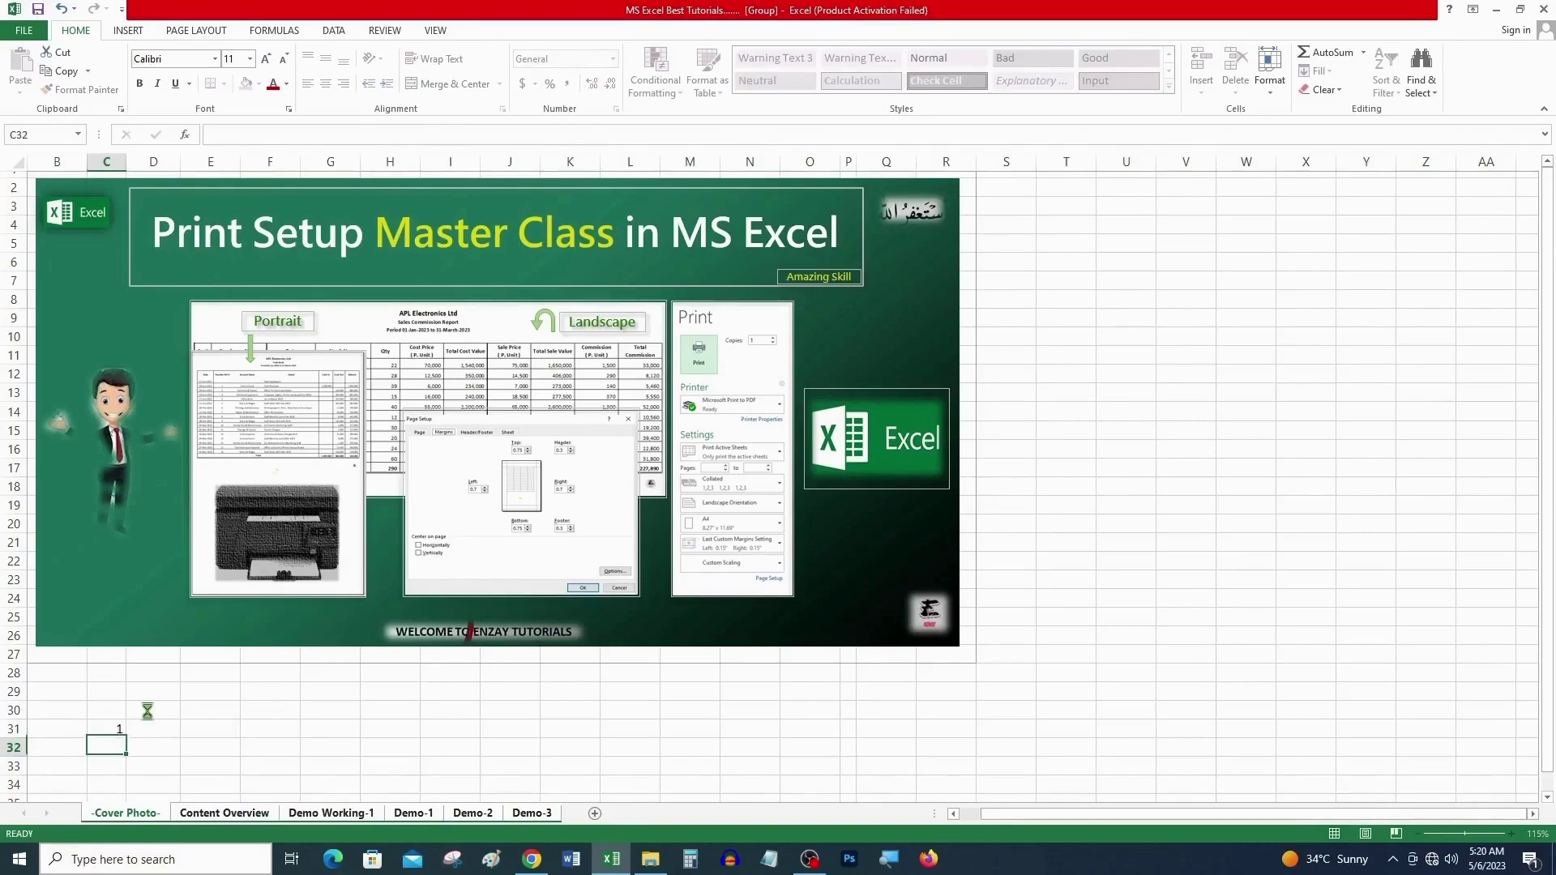
pyautogui.press('Return')
# Step: Ungroup the sheets and check cell C31 on each of the other sheets, ending back on -Cover Photo-
pyautogui.click(248, 813)
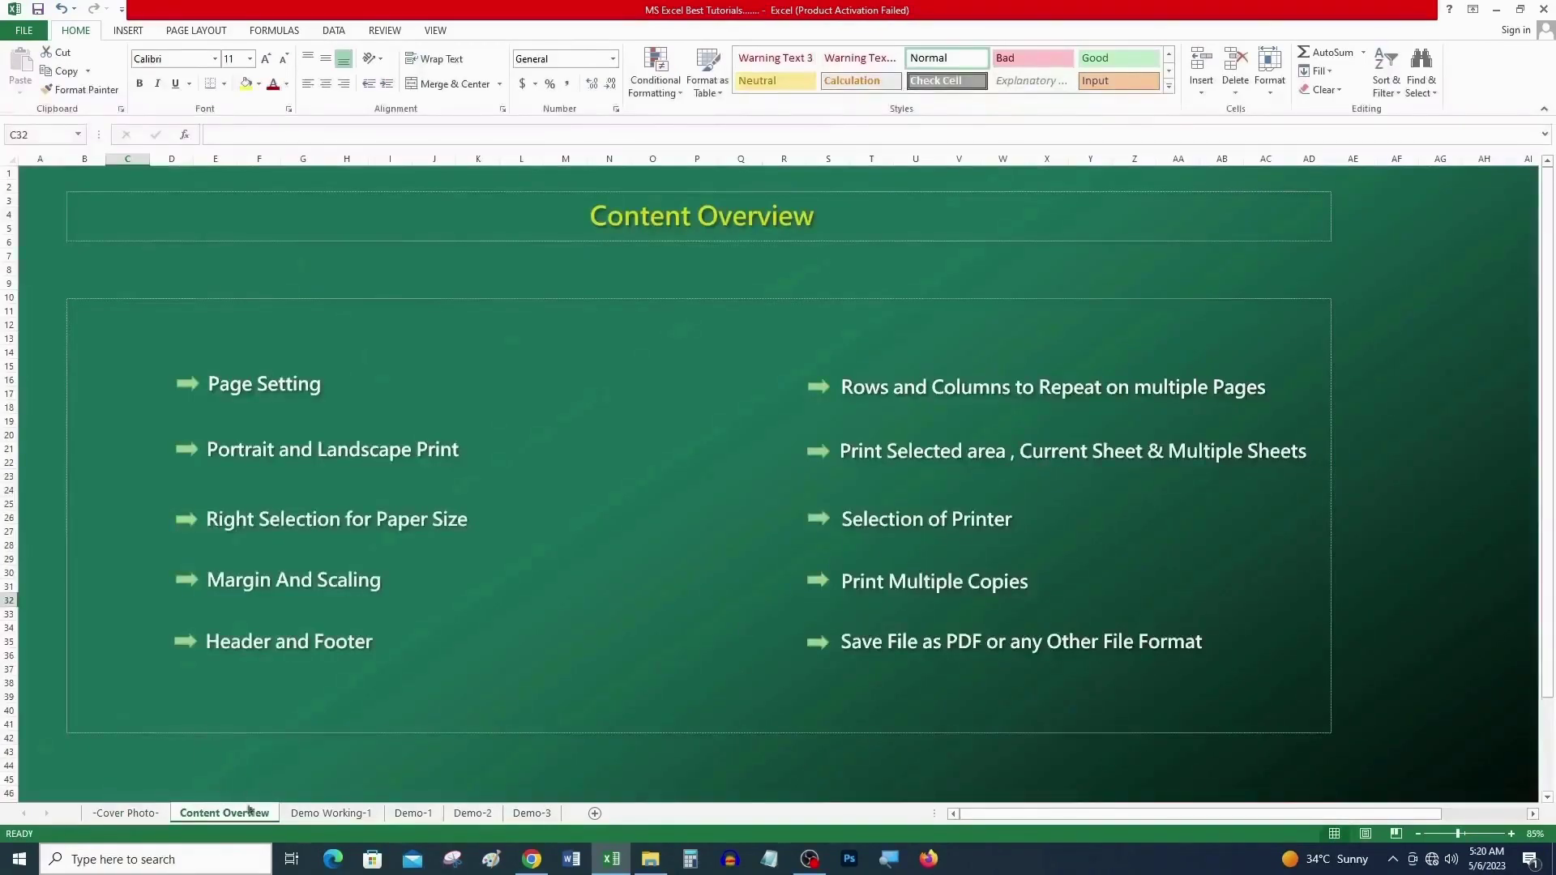
pyautogui.click(338, 813)
pyautogui.click(413, 812)
pyautogui.click(474, 813)
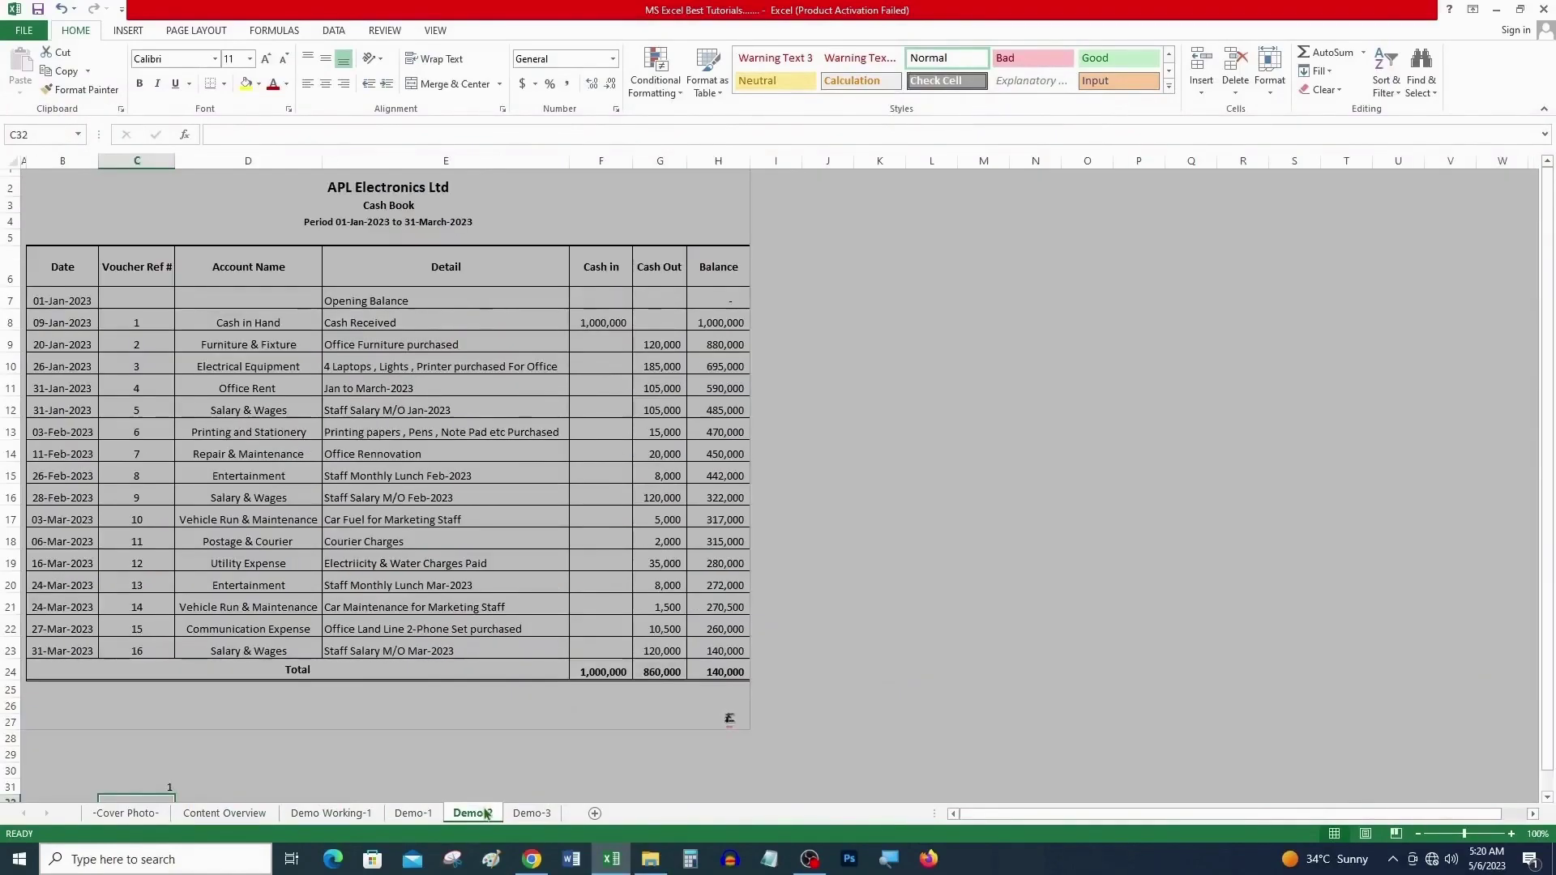
pyautogui.click(531, 812)
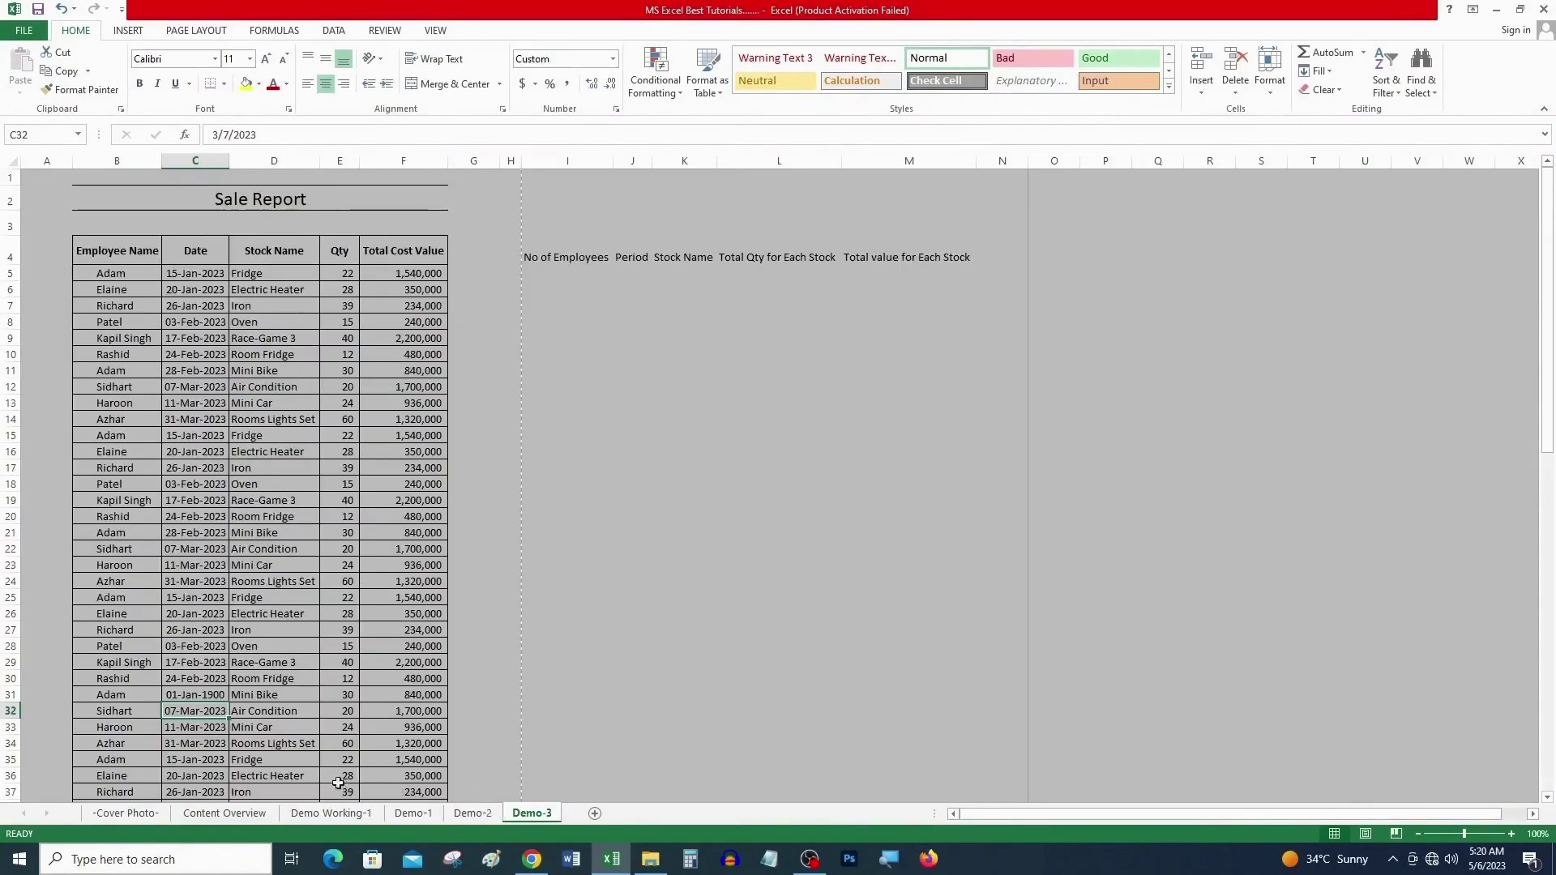
pyautogui.scroll(-3, 373, 711)
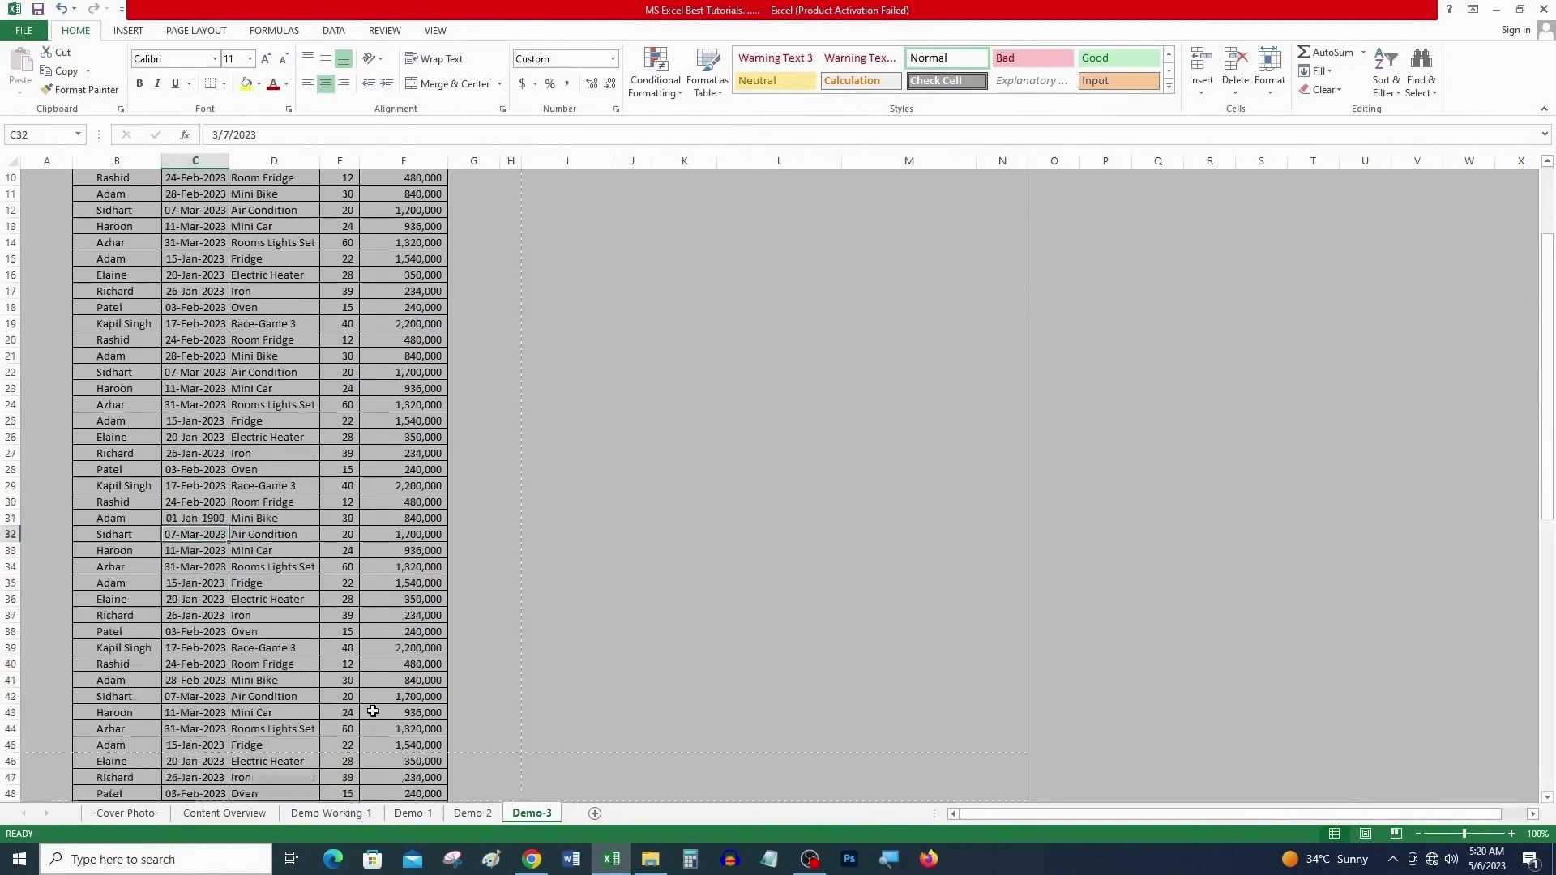
pyautogui.click(472, 813)
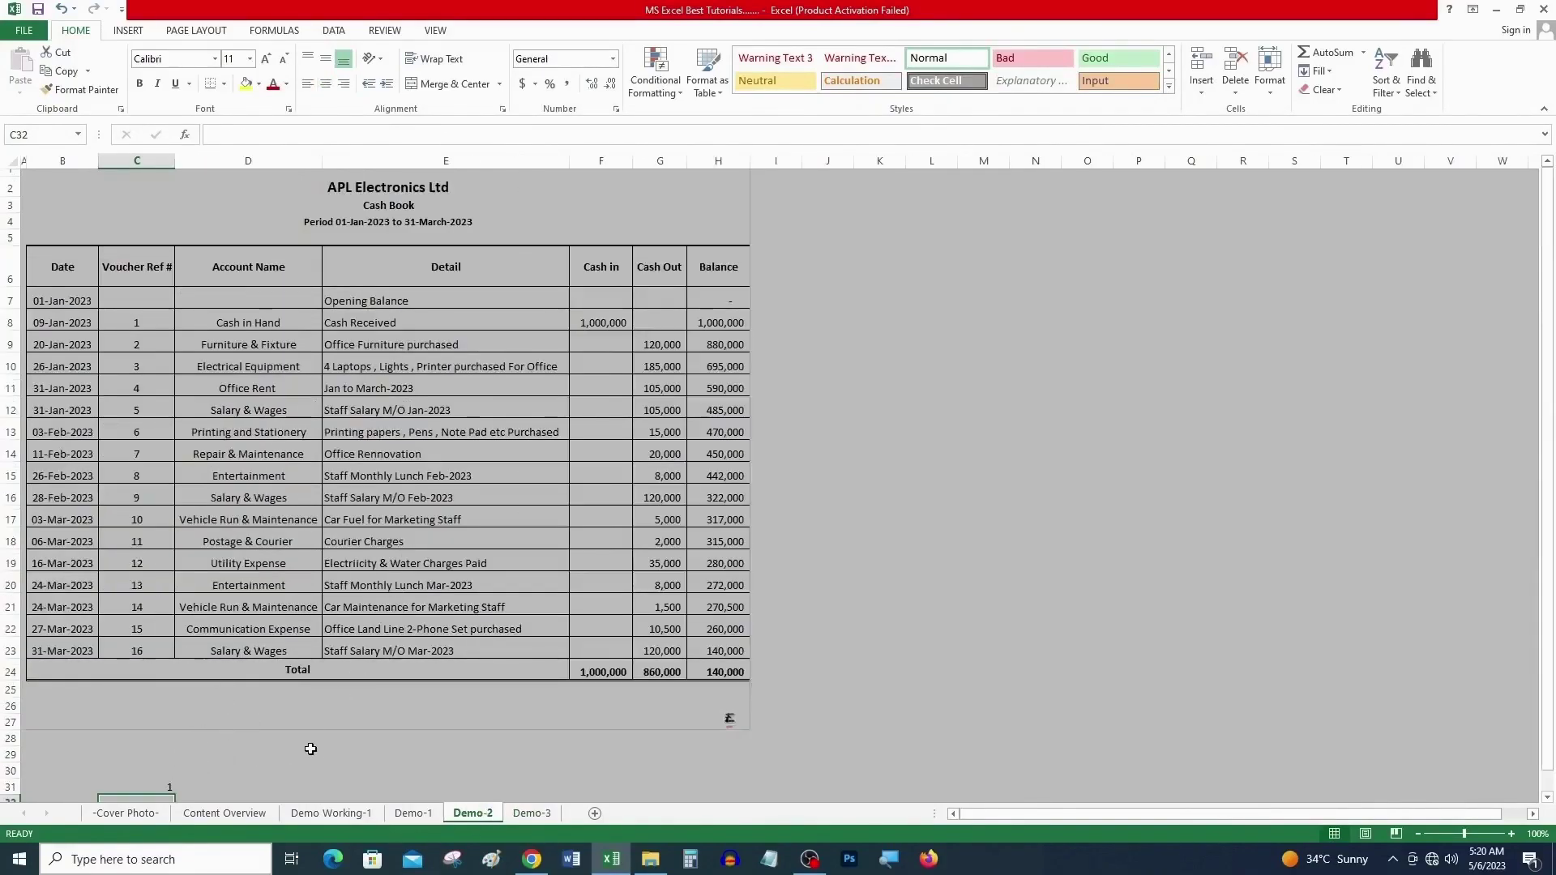
pyautogui.click(155, 814)
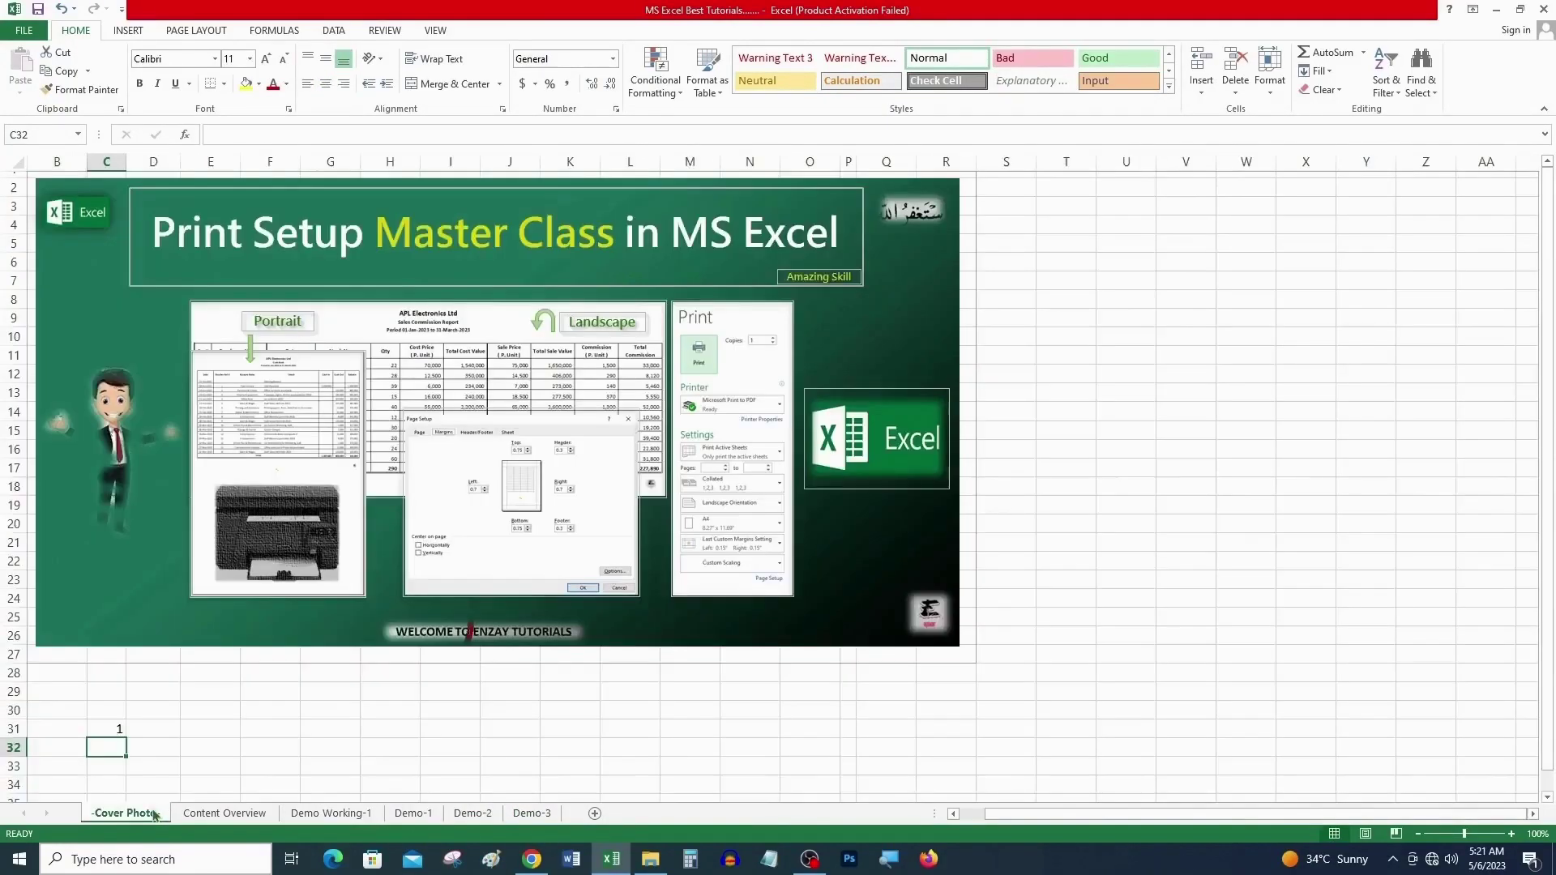
# Step: Clear the test value from cell C31, ending on the -Cover Photo- sheet
pyautogui.click(116, 732)
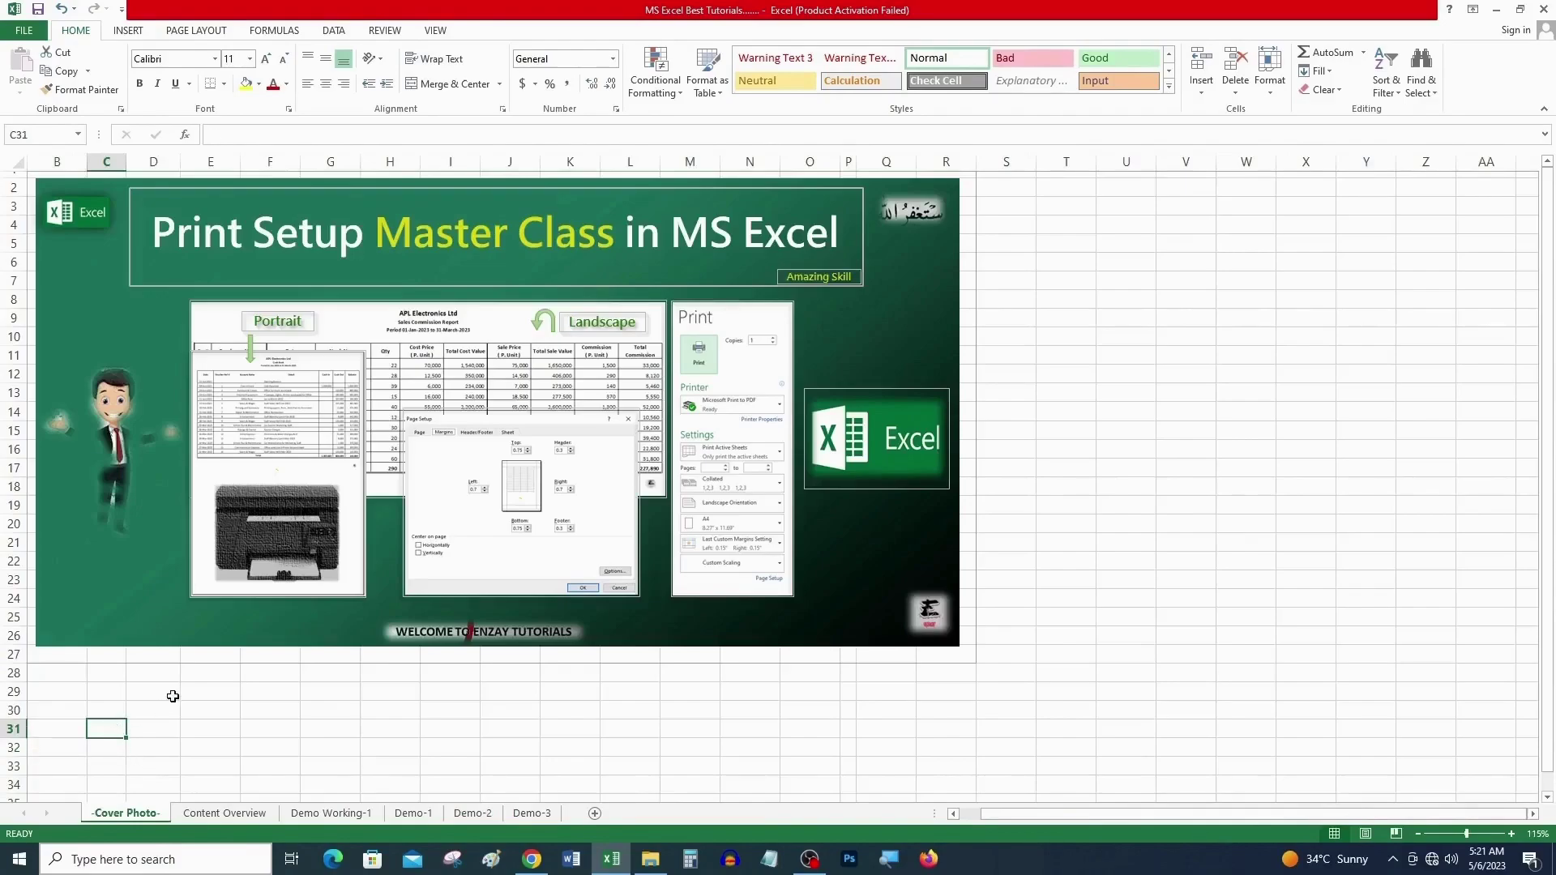
pyautogui.rightClick(144, 812)
pyautogui.click(115, 800)
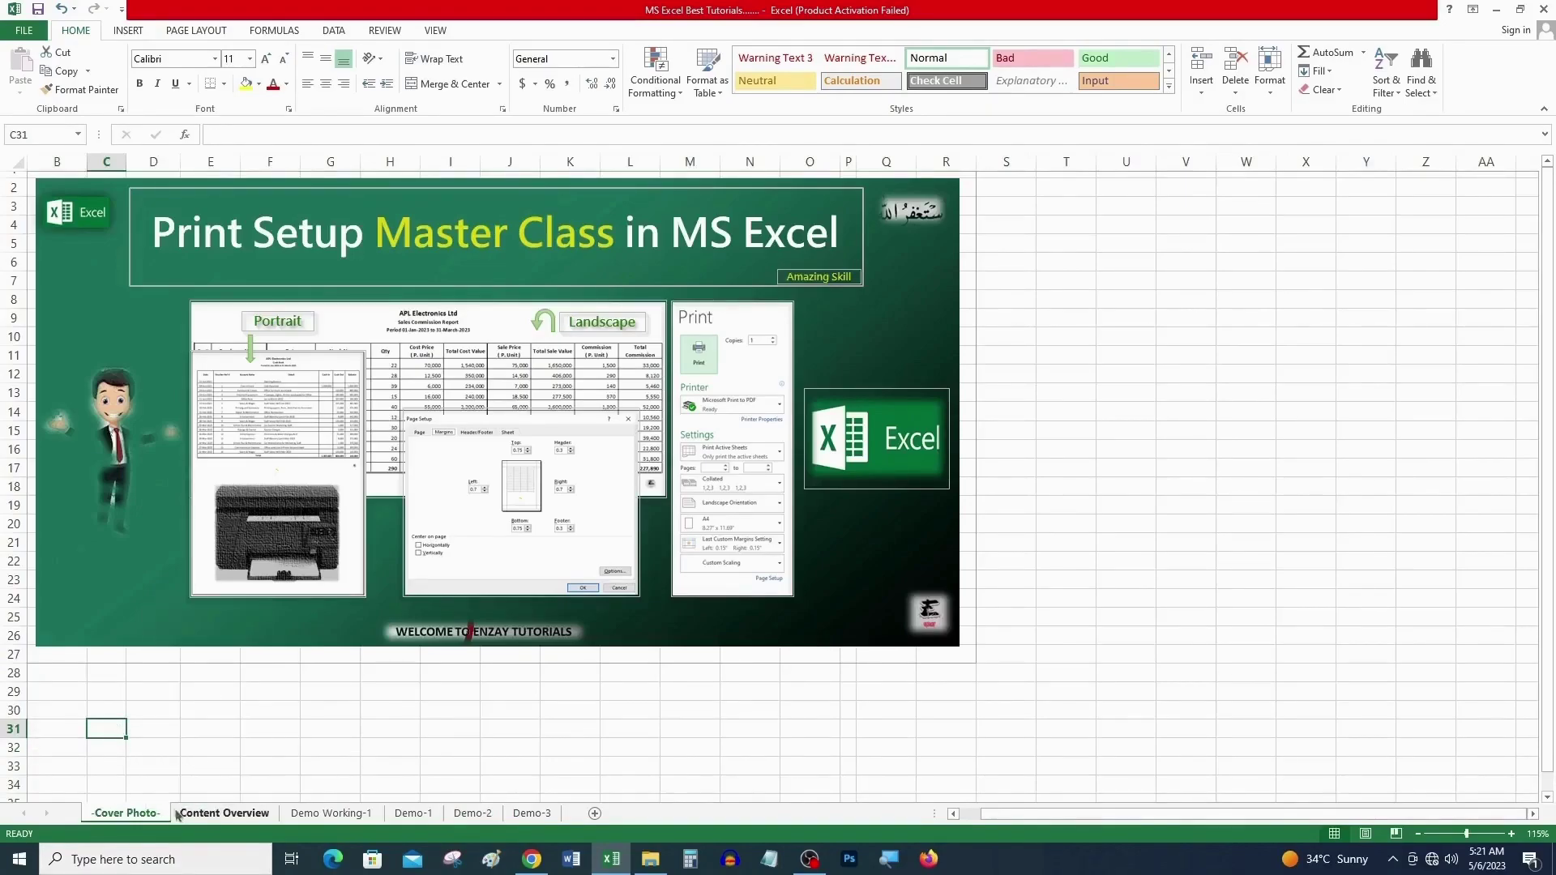
# Step: Open the print preview, set it to Print Entire Workbook, and page through to the Cash Book page
pyautogui.hotkey('ctrl', 'p')
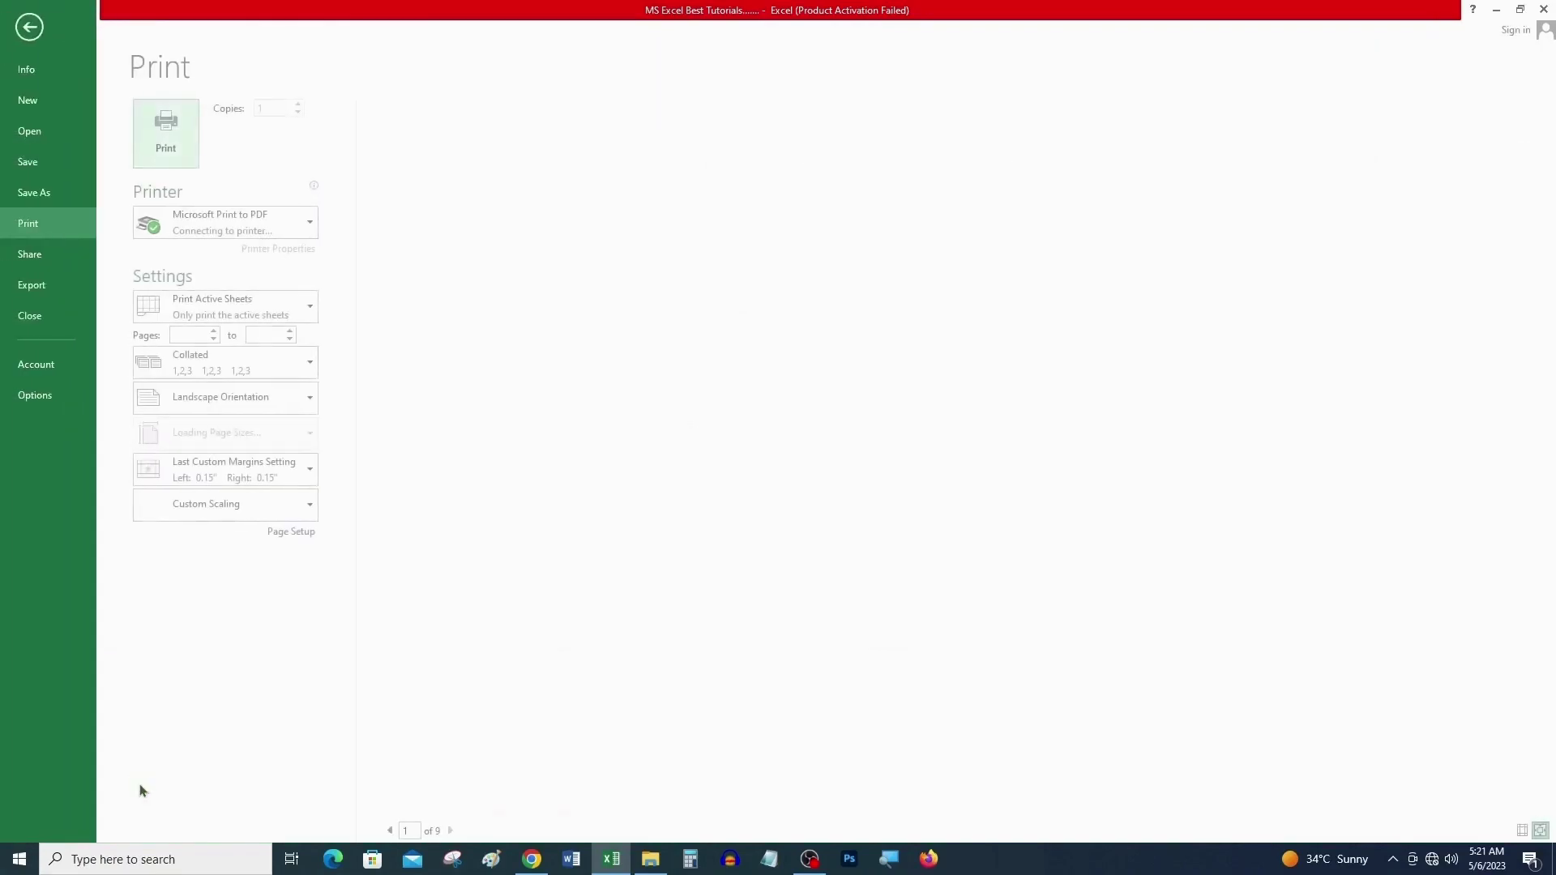
pyautogui.click(275, 305)
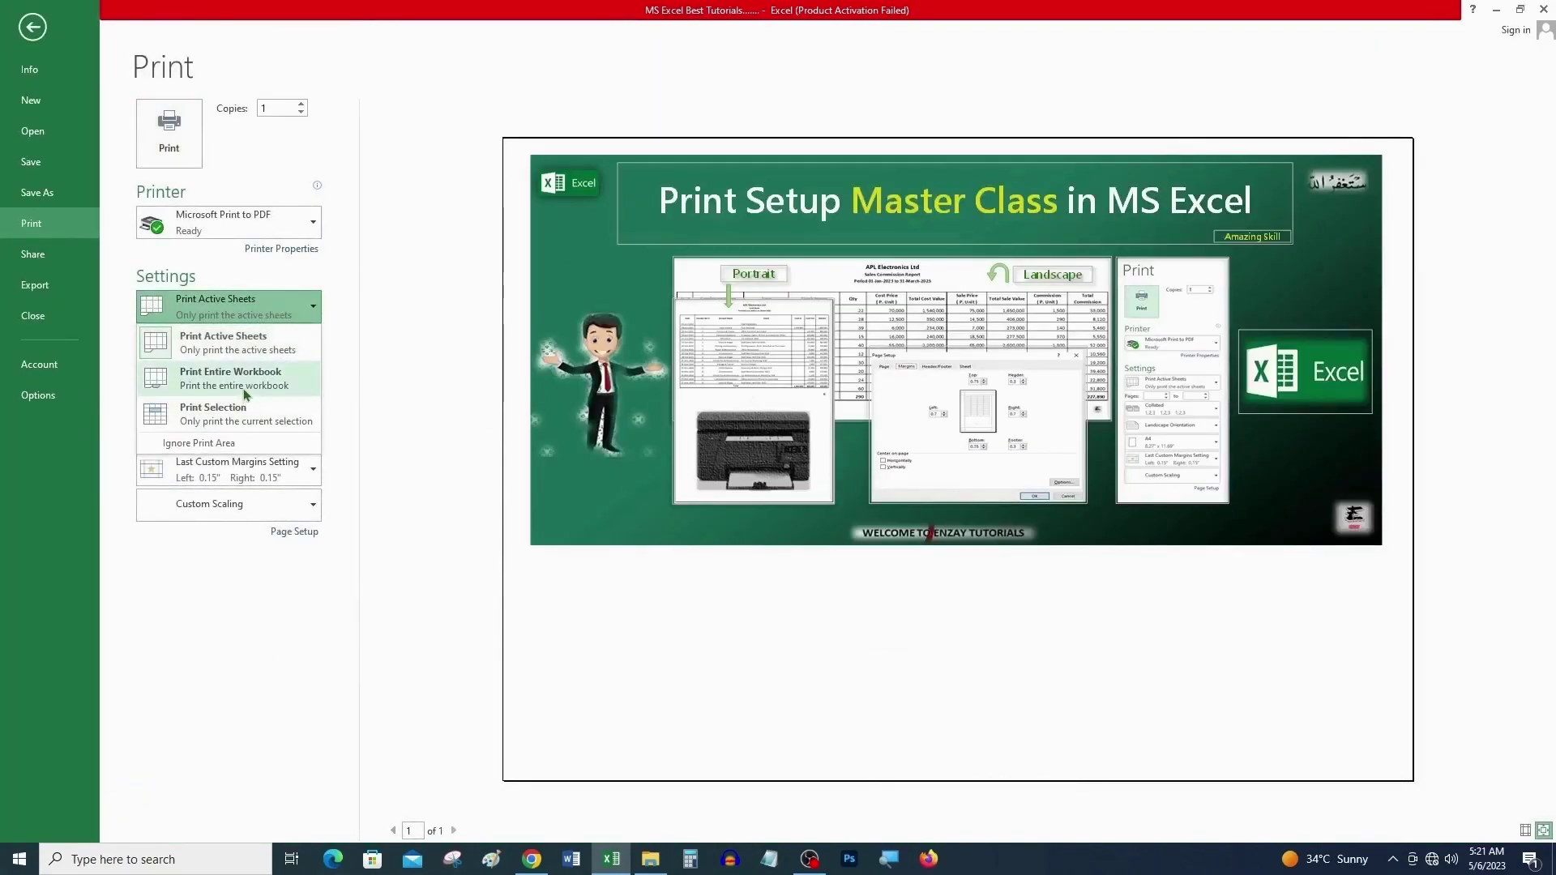
pyautogui.press('Escape')
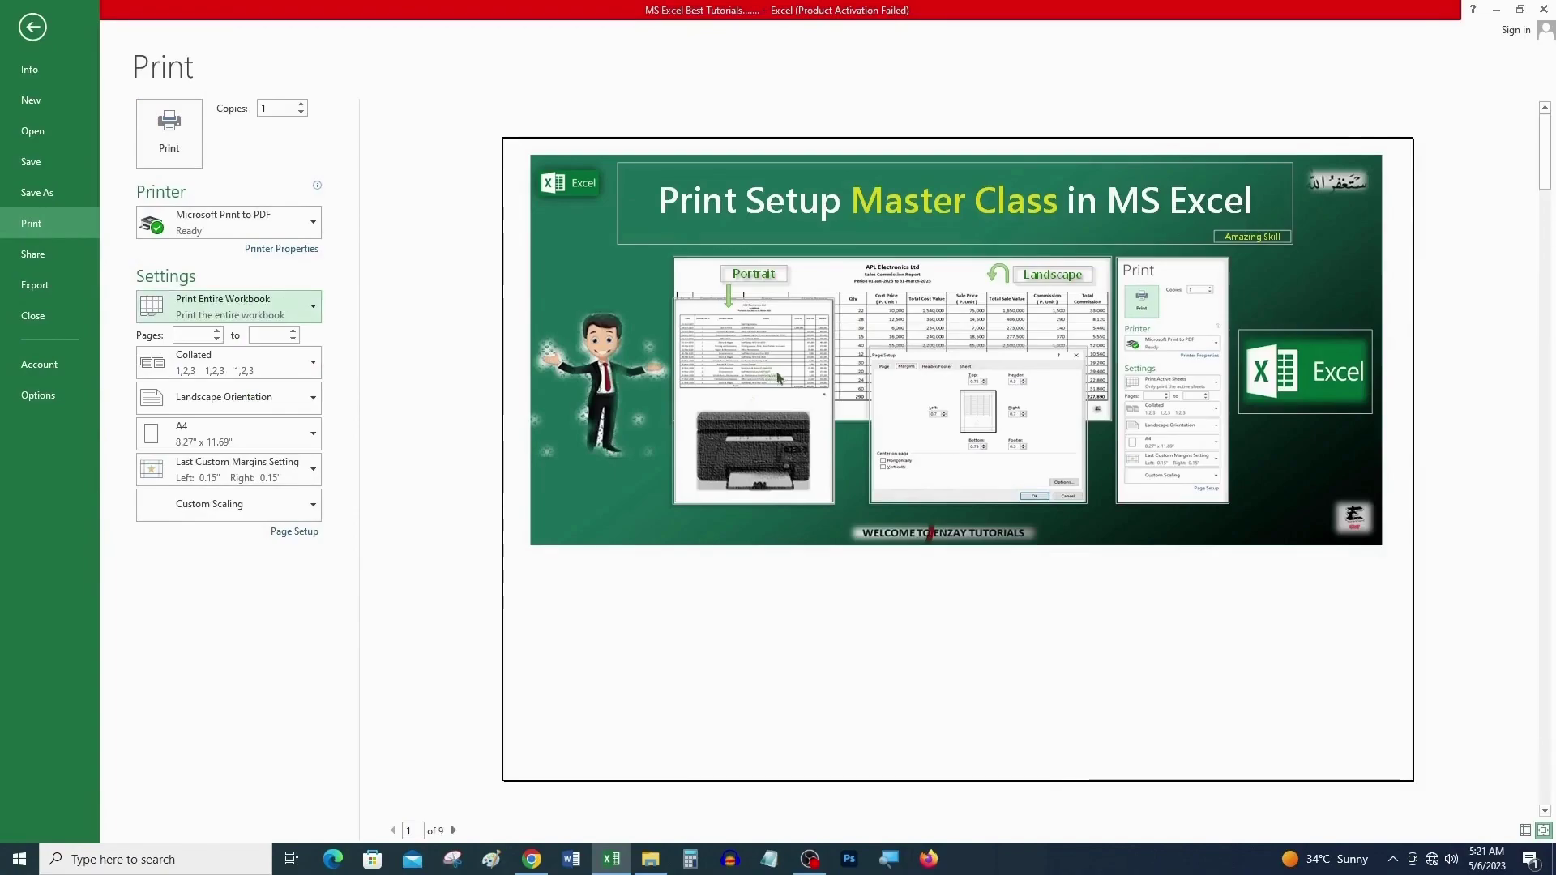
pyautogui.scroll(-2, 891, 336)
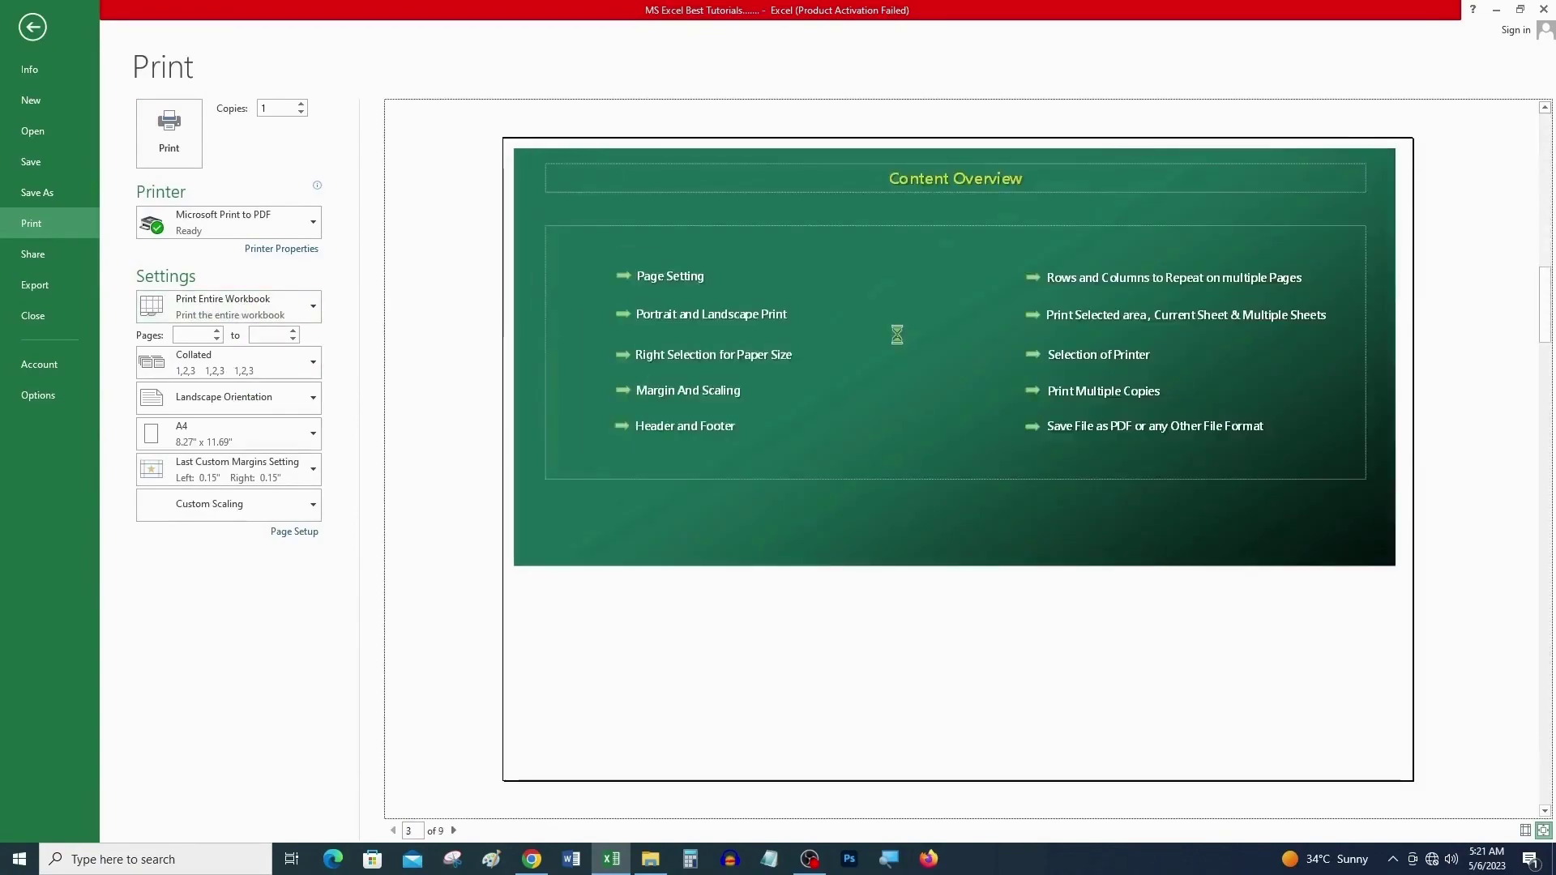
pyautogui.scroll(-2, 897, 335)
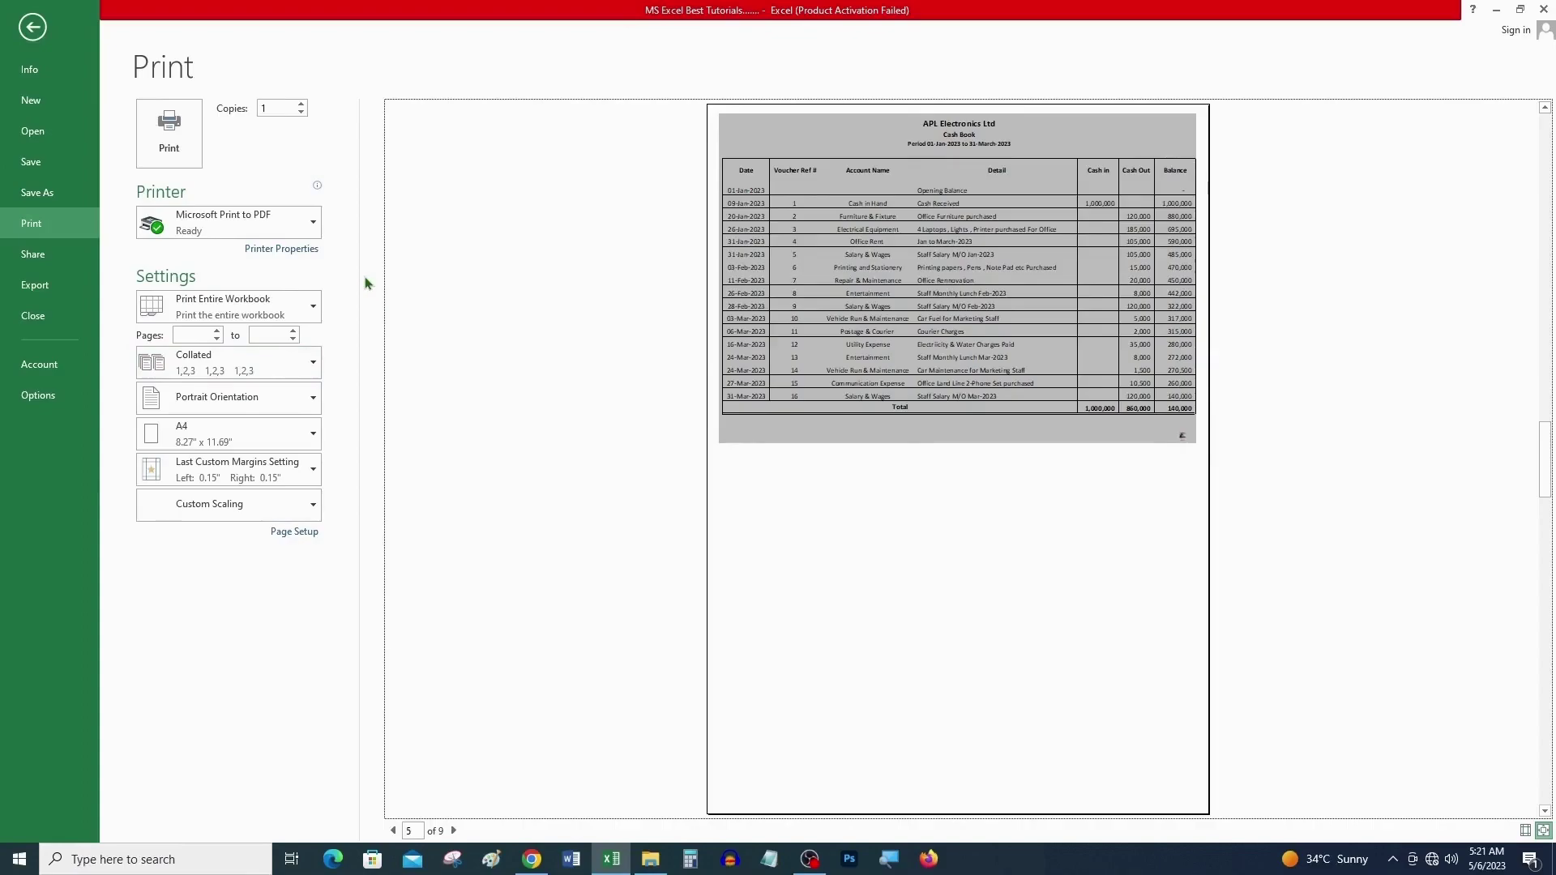
# Step: Examine the collation and print range choices, keeping Collated and Print Entire Workbook
pyautogui.click(243, 363)
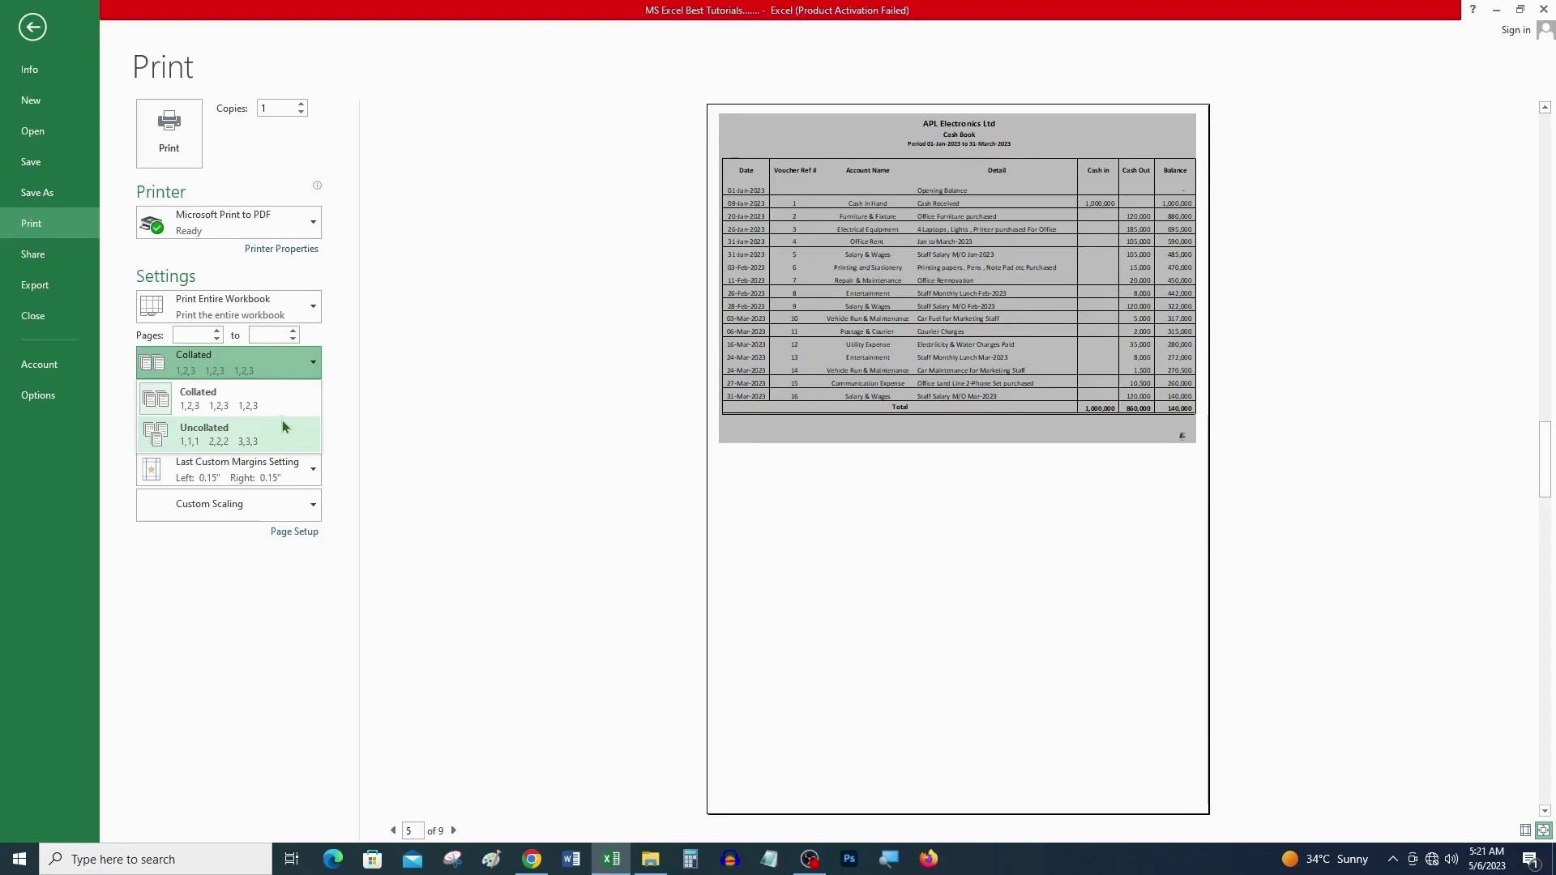
pyautogui.click(274, 398)
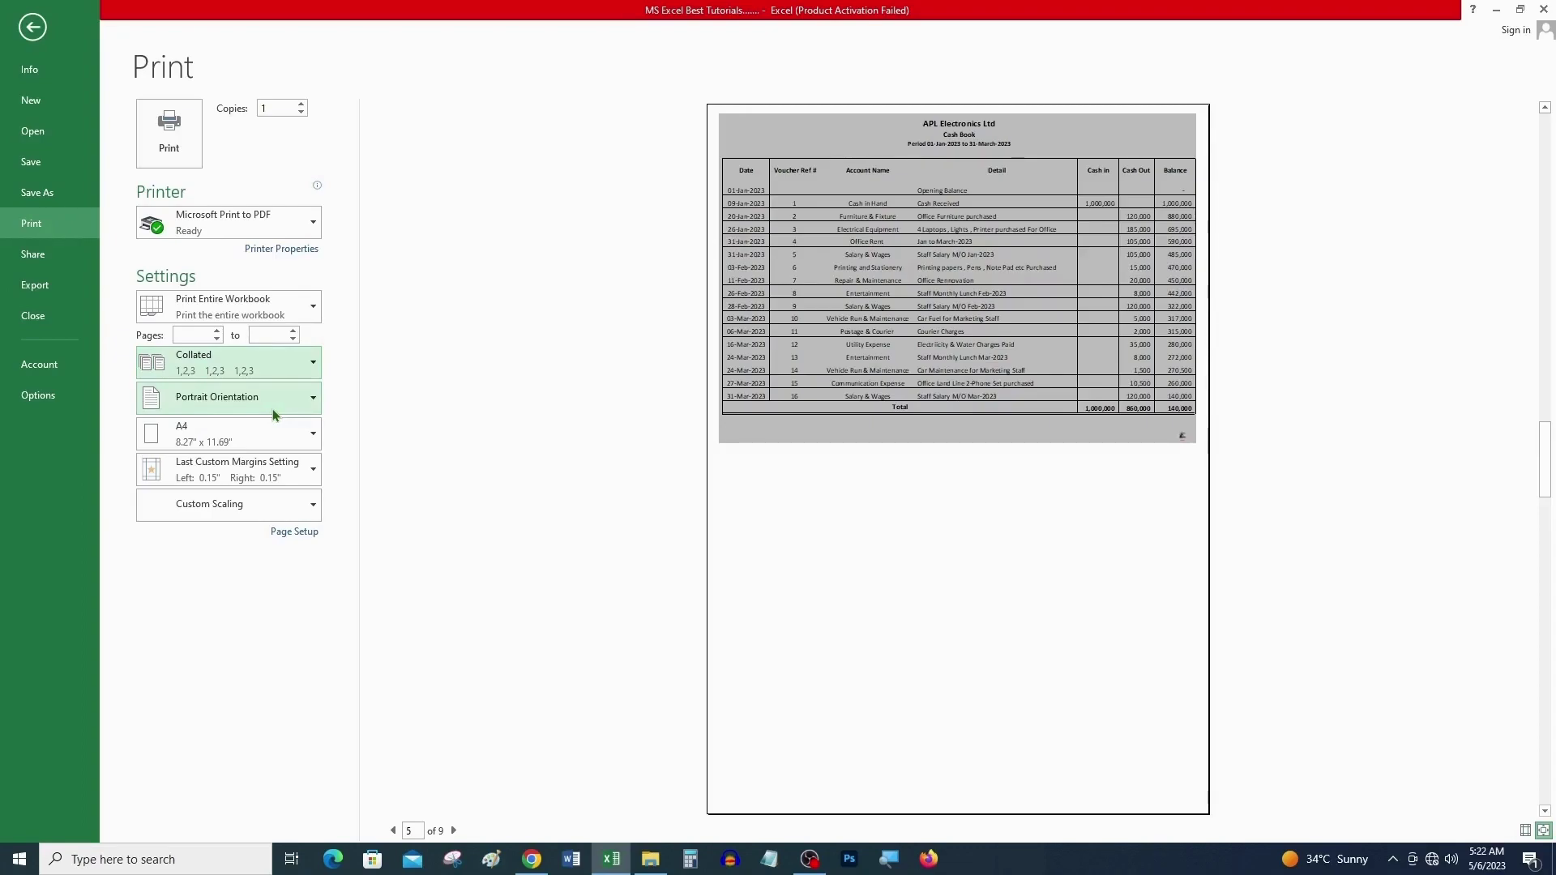
pyautogui.click(274, 360)
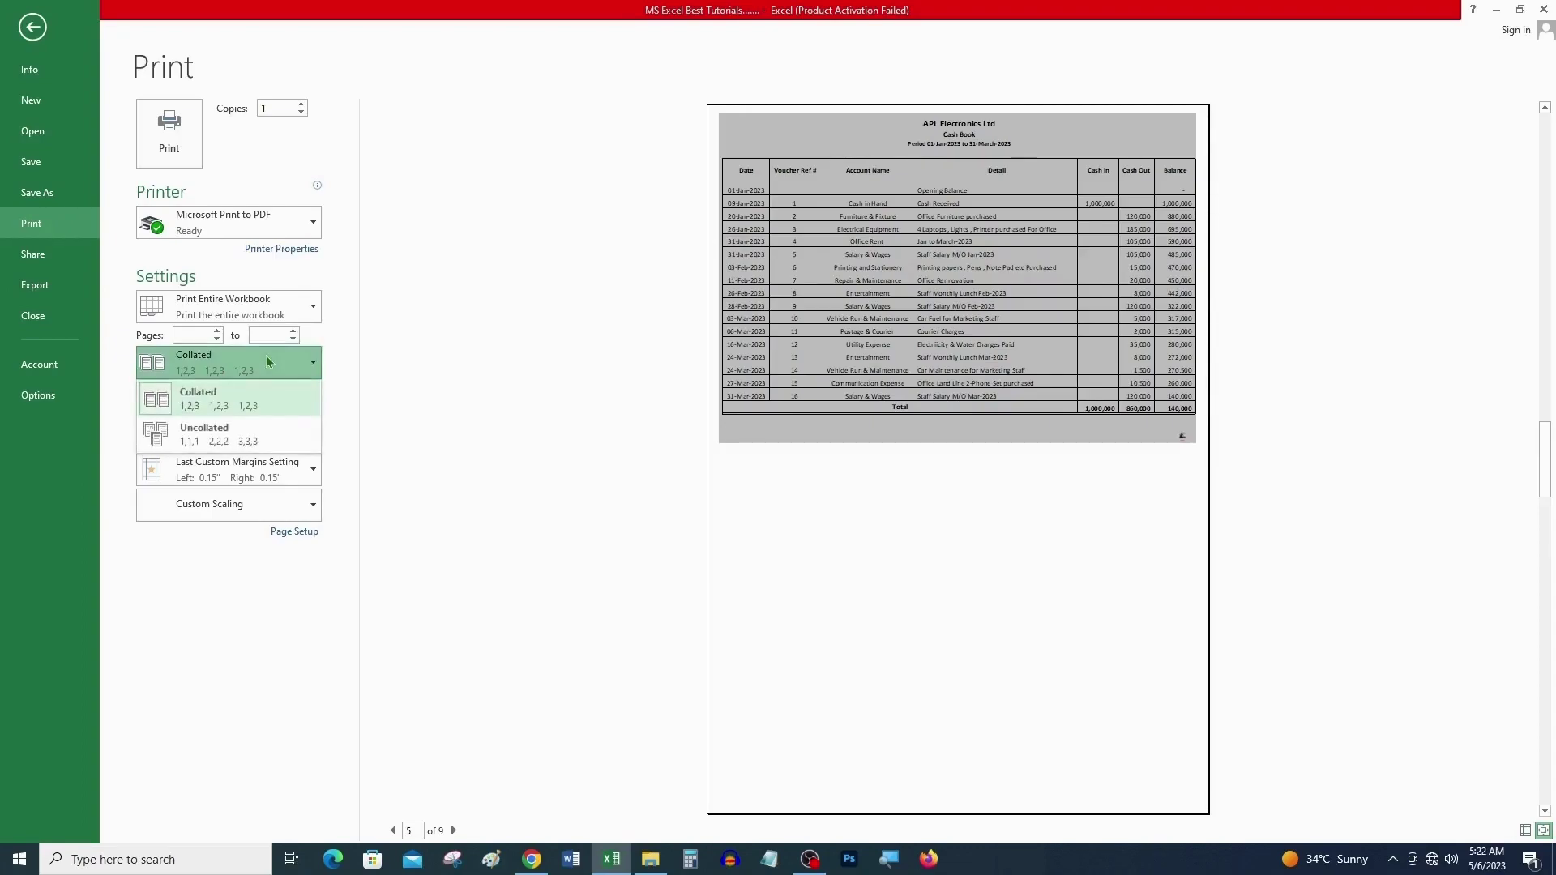
pyautogui.click(264, 399)
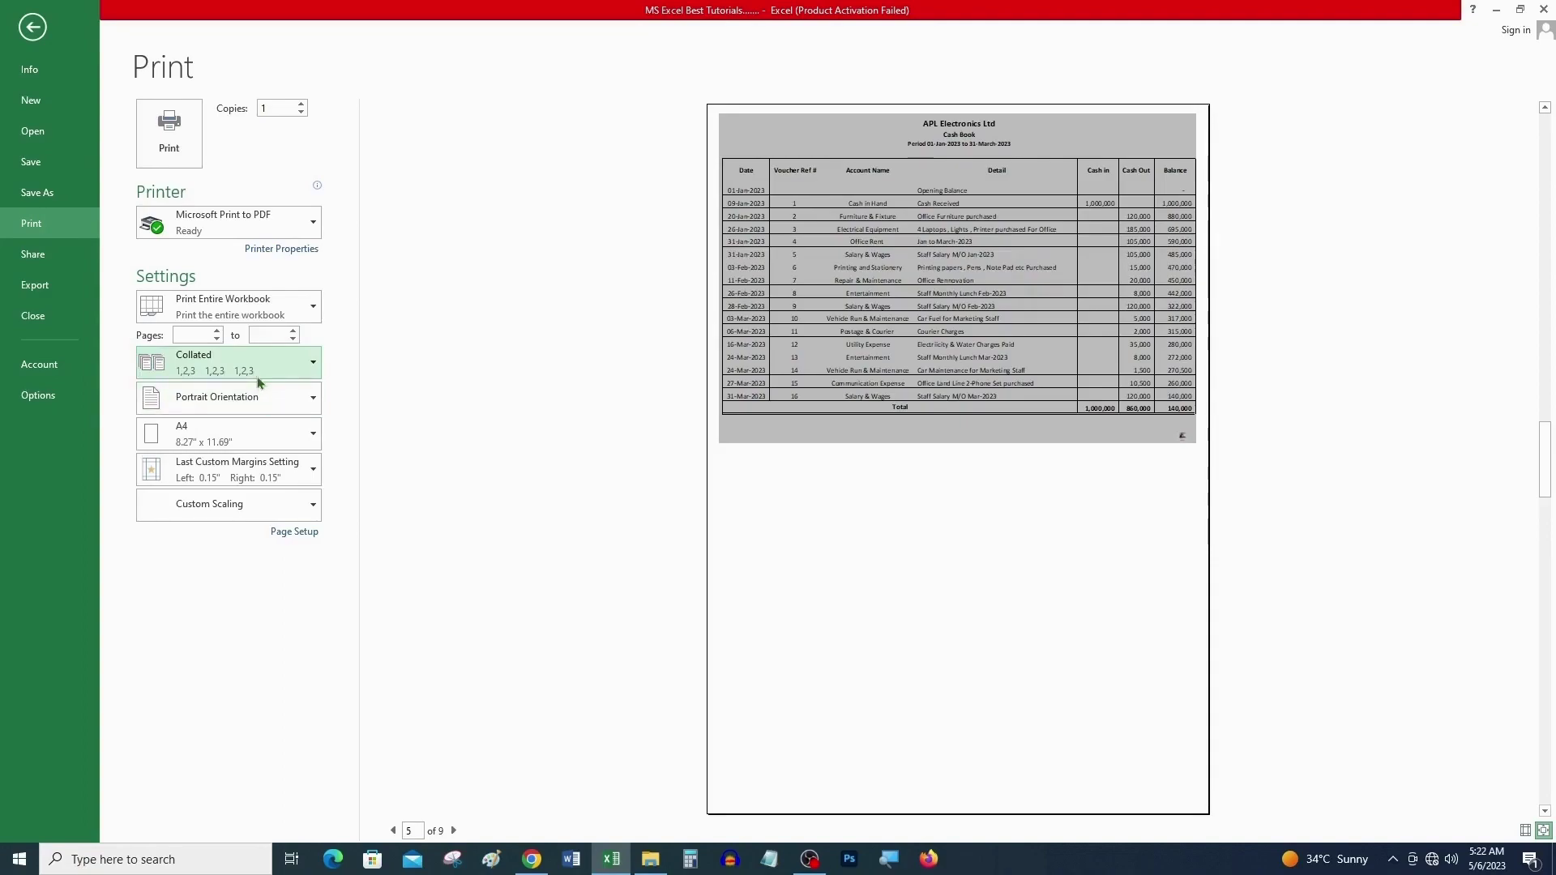
pyautogui.click(312, 305)
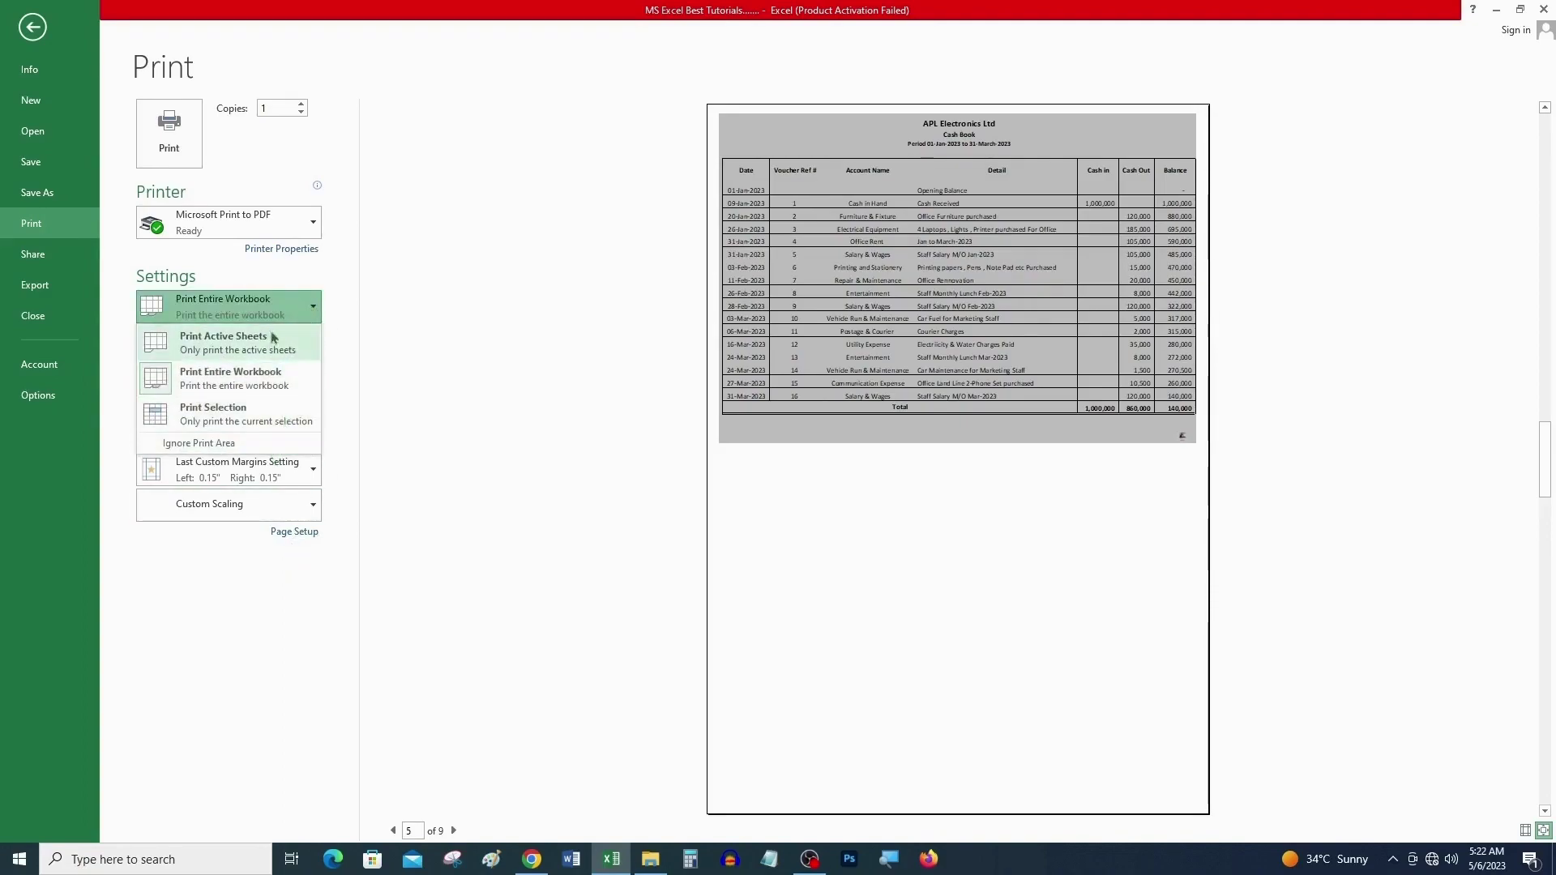
pyautogui.click(273, 631)
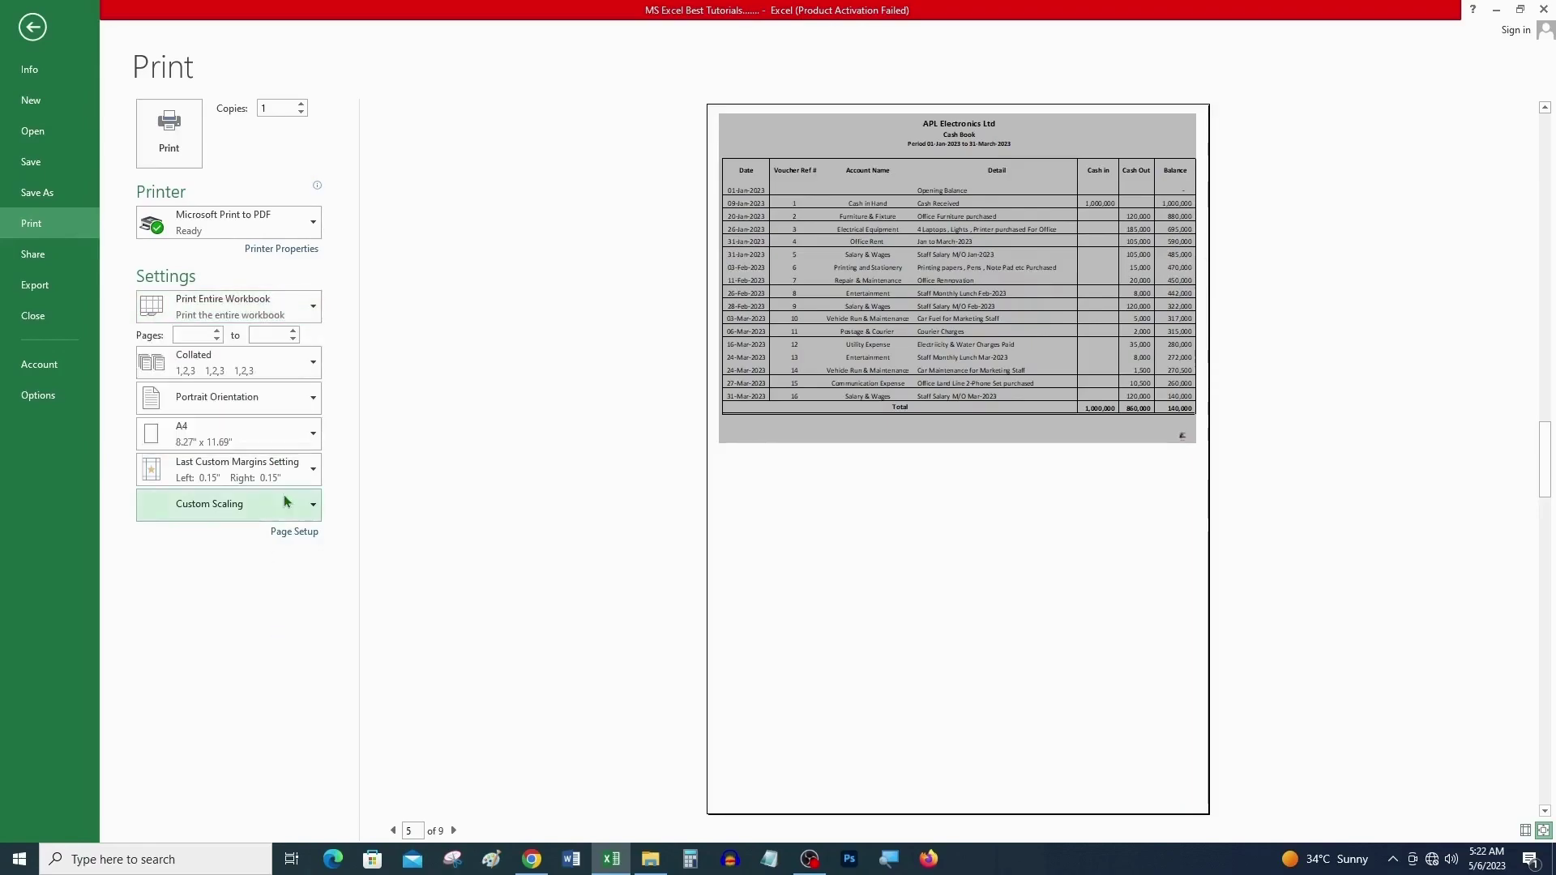
# Step: Return to the workbook, switch to the Demo Working-1 sheet, and briefly check its print preview
pyautogui.press('Escape')
pyautogui.click(341, 815)
pyautogui.hotkey('ctrl', 'p')
pyautogui.press('Escape')
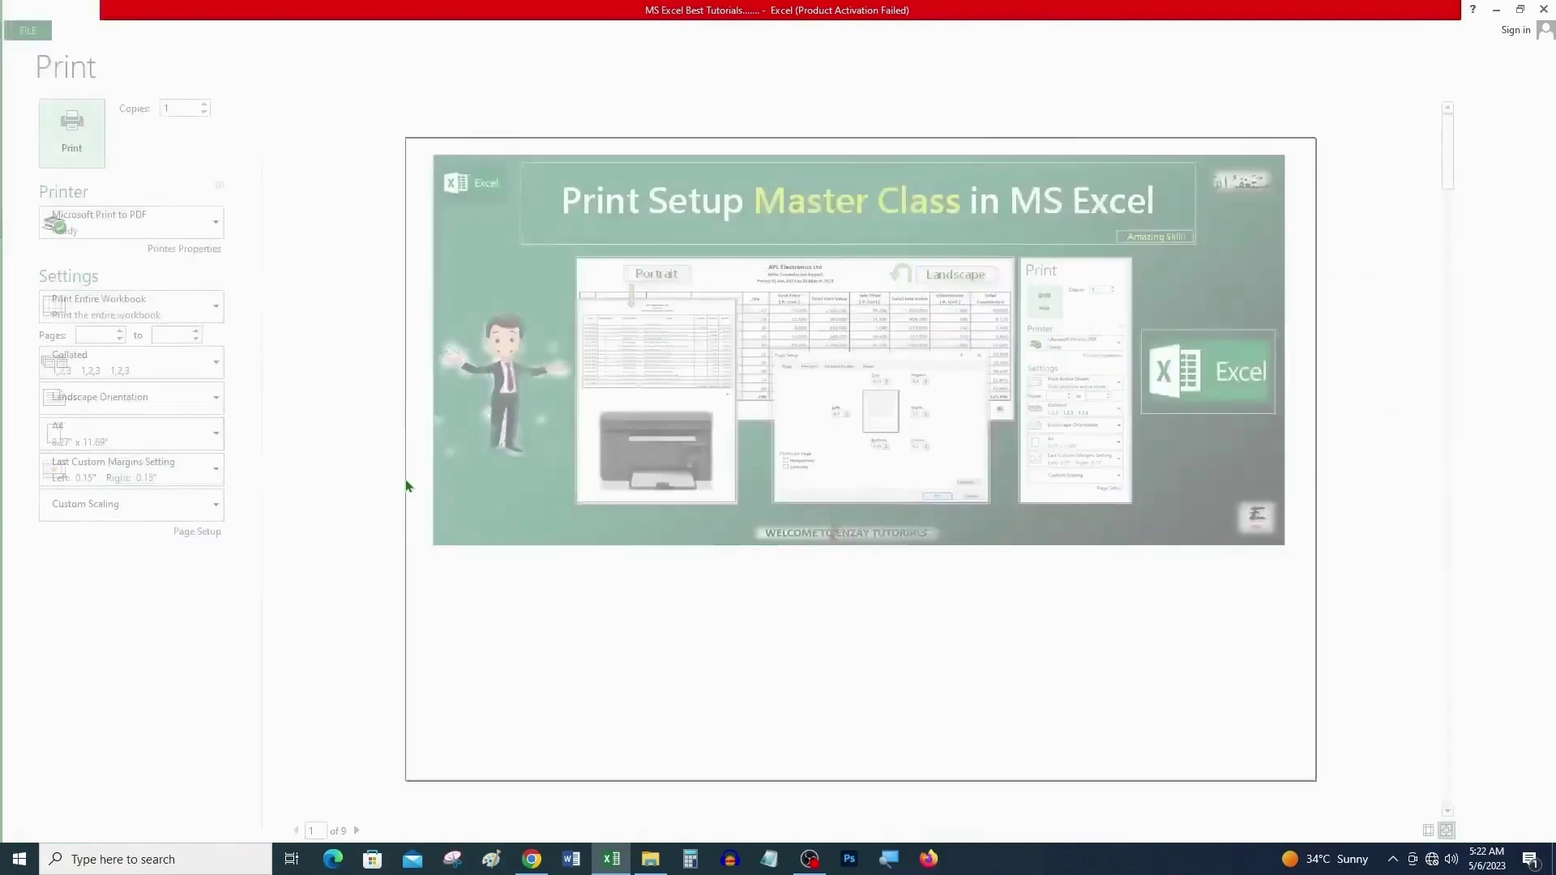
# Step: Review the export file types and publish the Demo Working-1 sheet as a PDF under the suggested name, replacing the existing file
pyautogui.hotkey('ctrl', 'p')
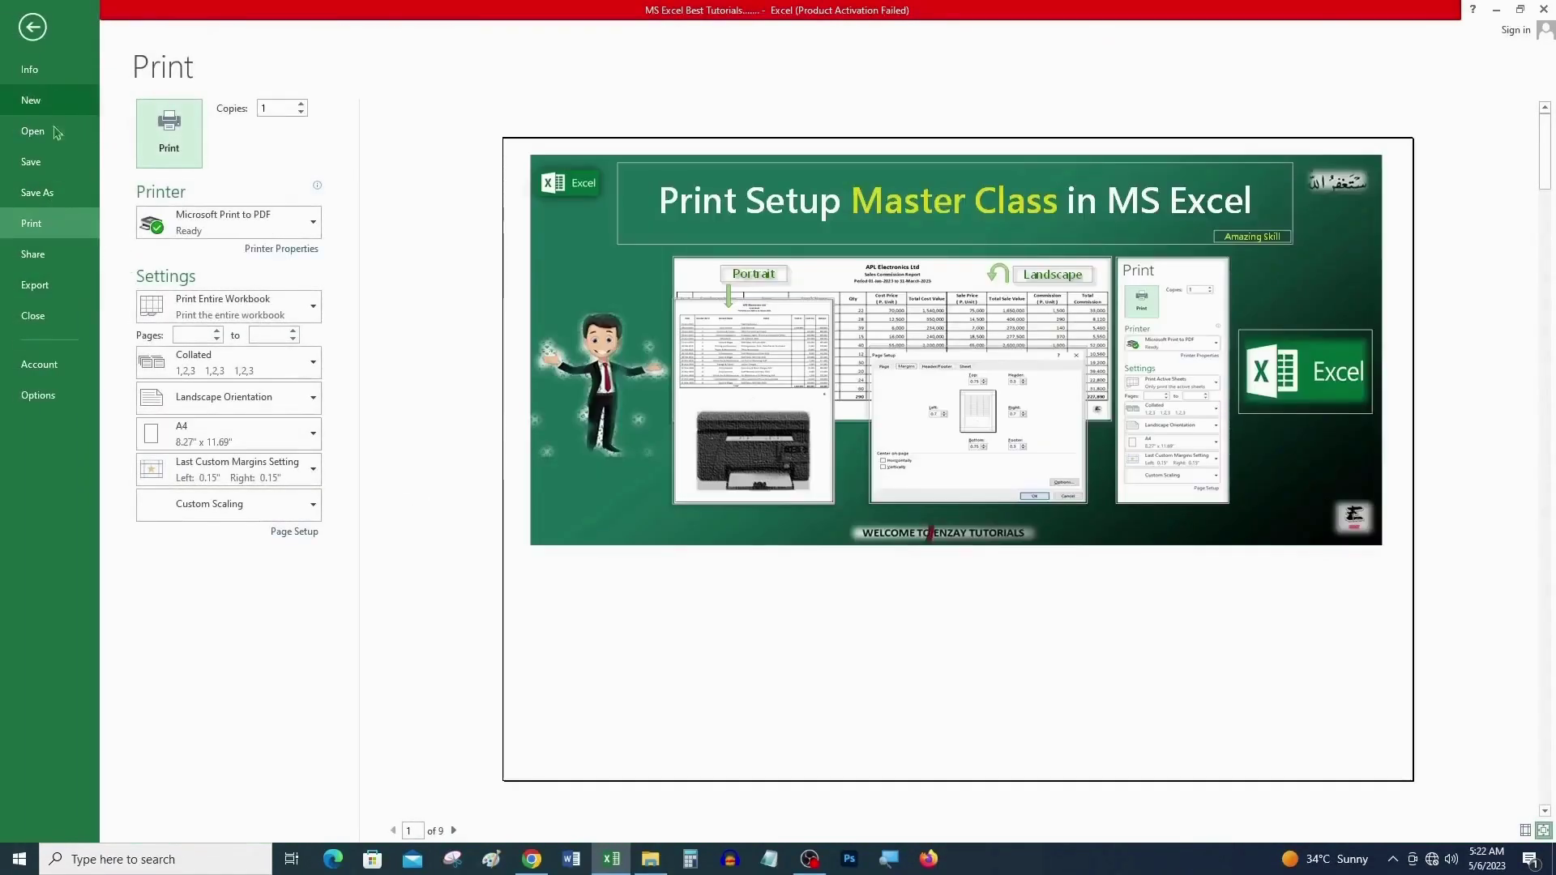
pyautogui.click(70, 293)
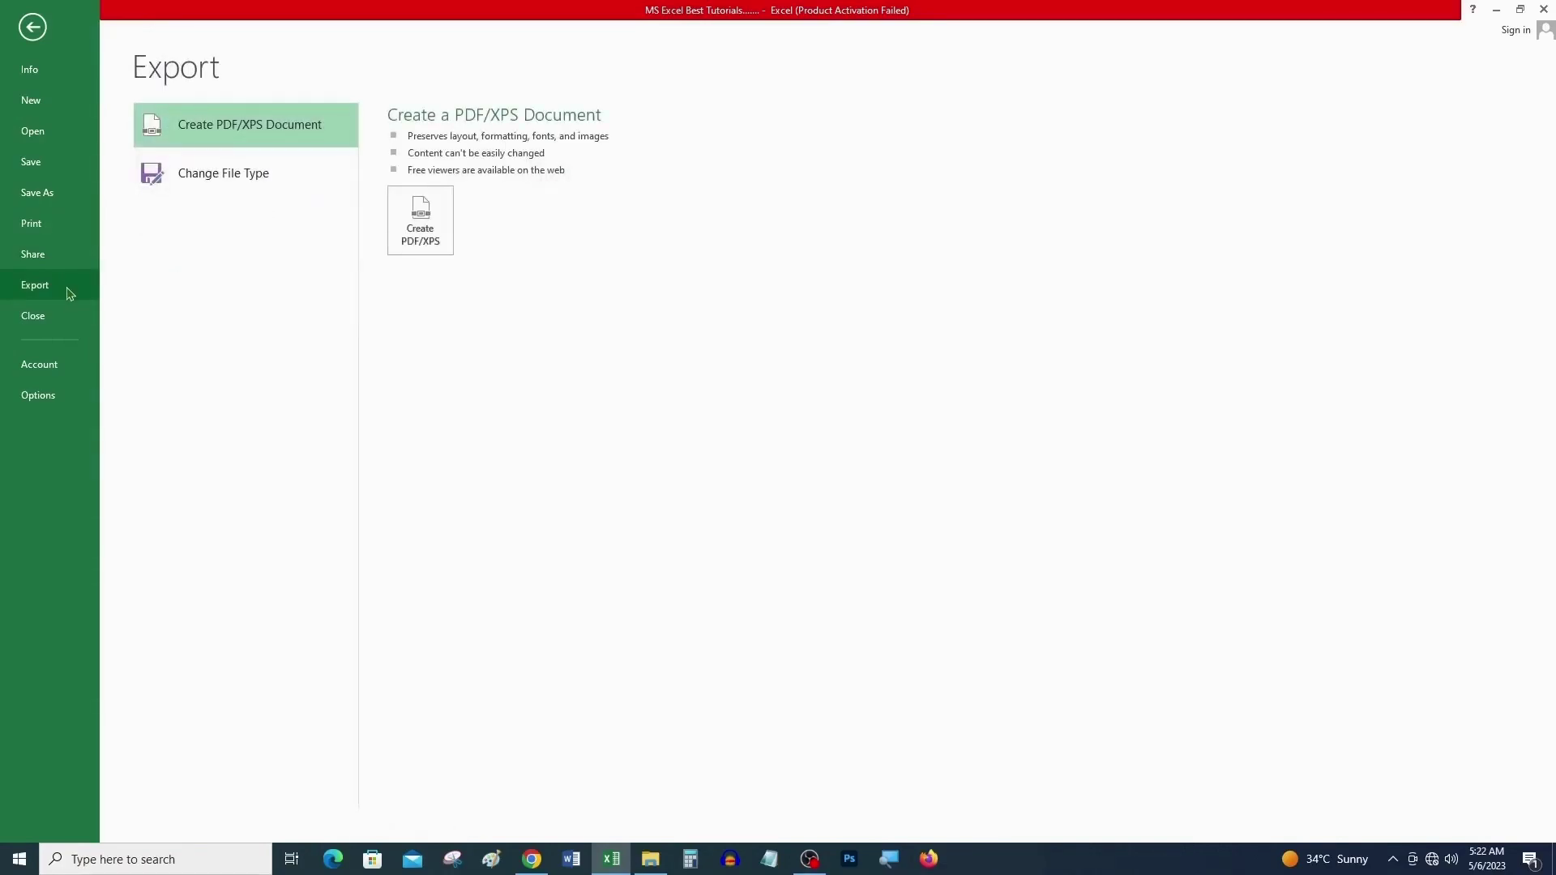
pyautogui.click(272, 199)
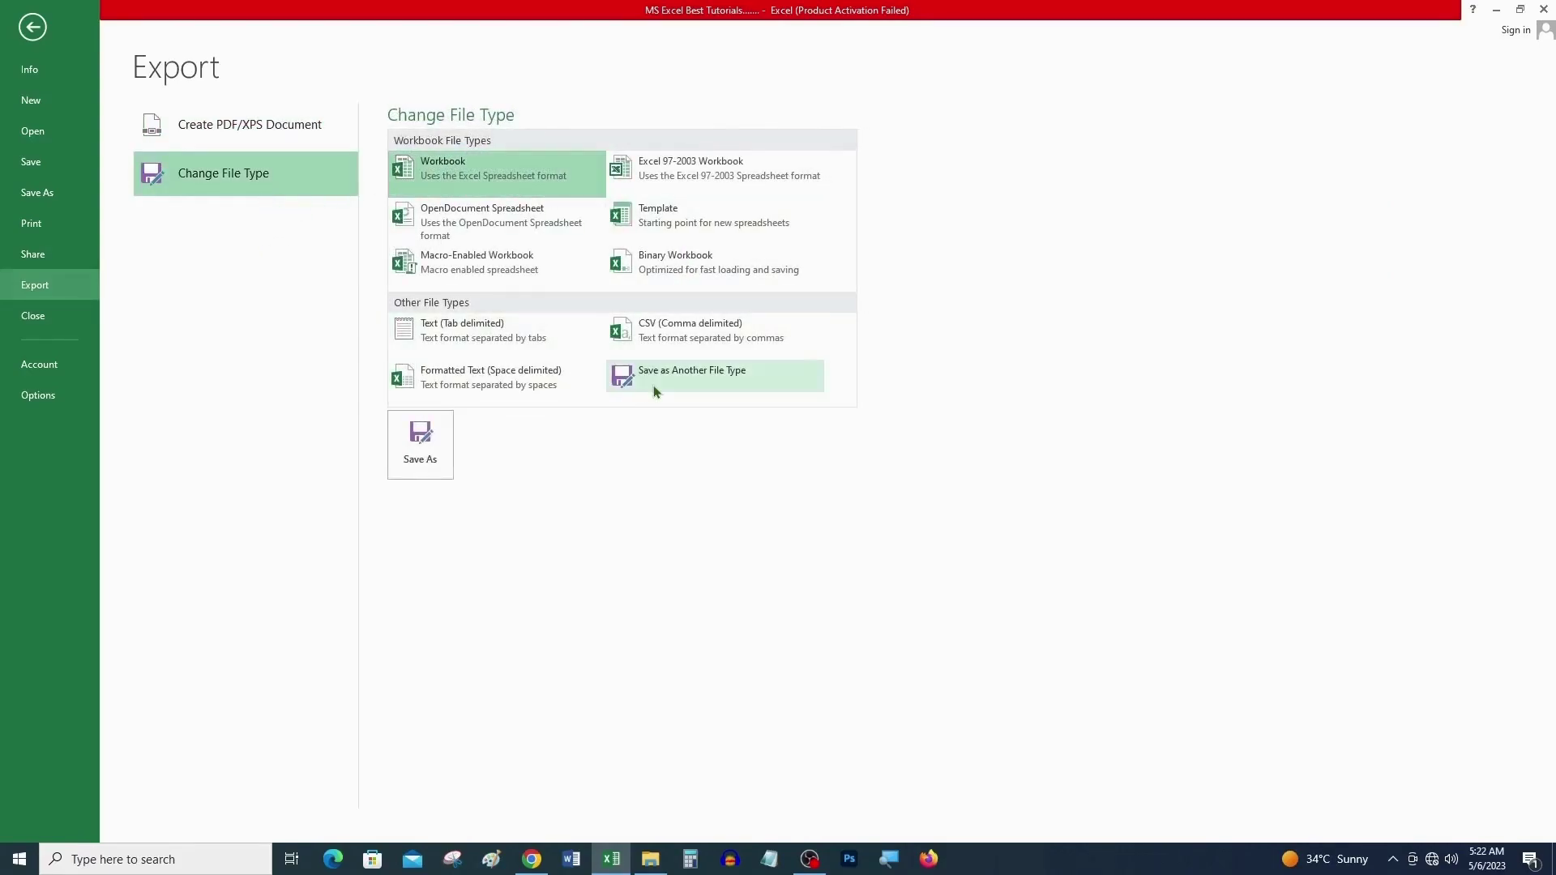
pyautogui.click(237, 141)
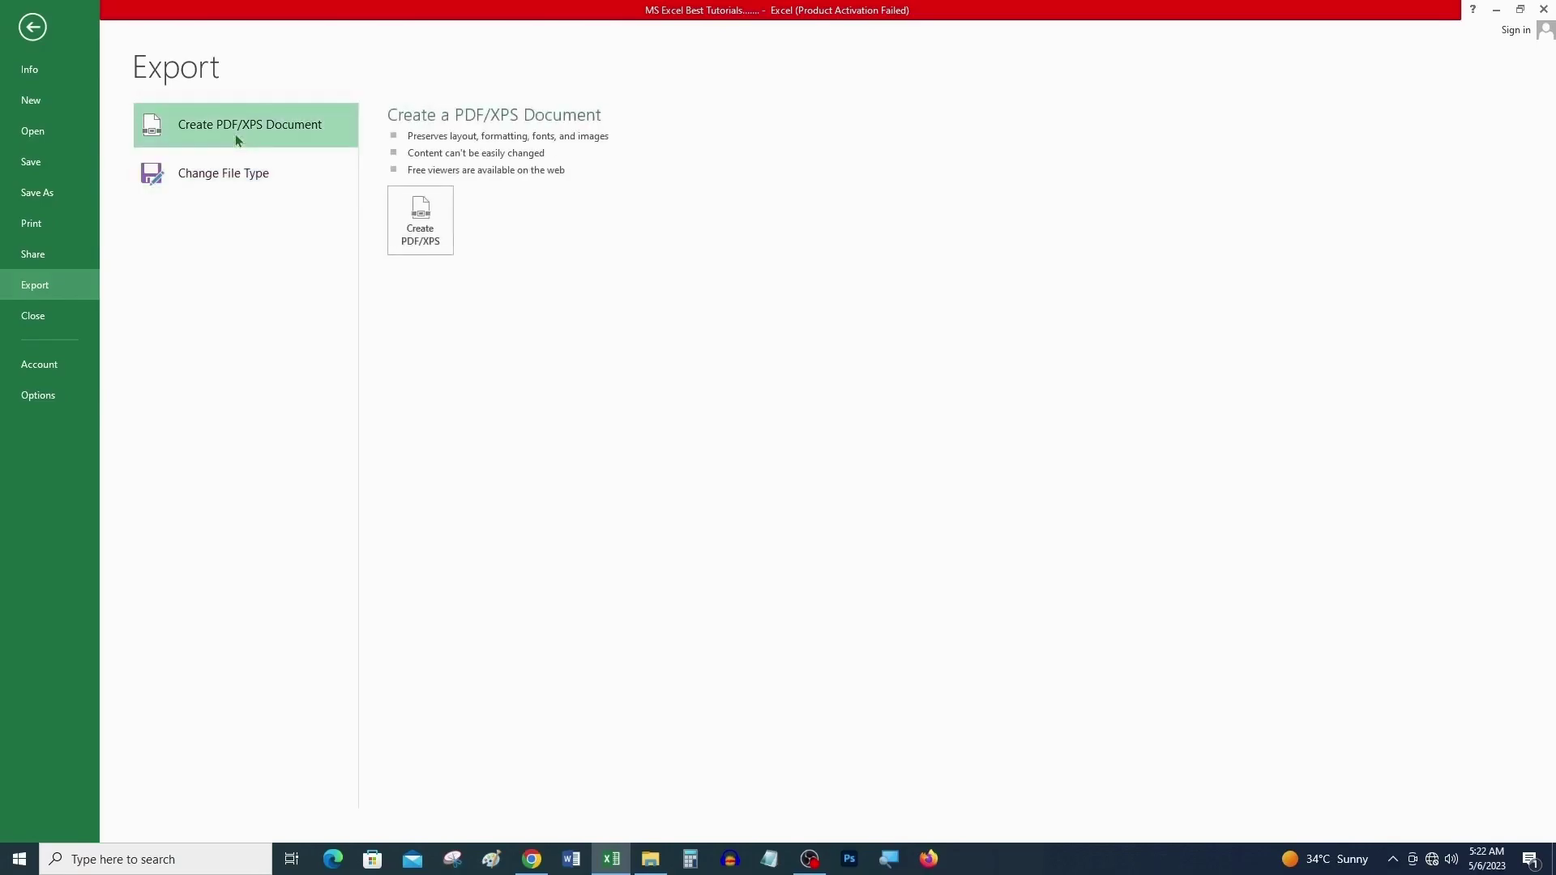
pyautogui.click(427, 221)
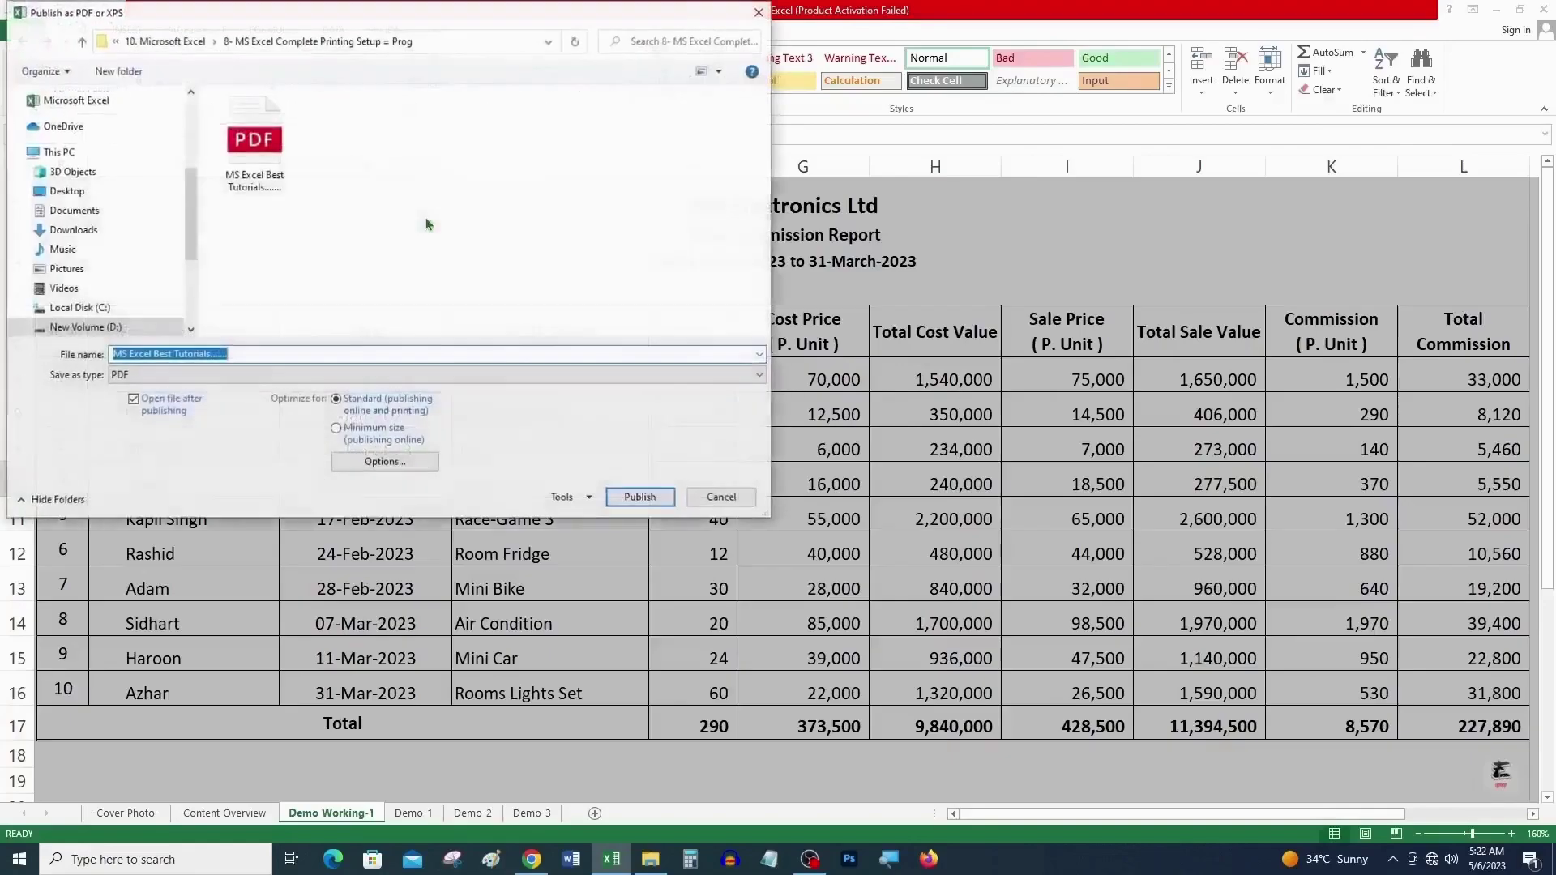
pyautogui.click(640, 496)
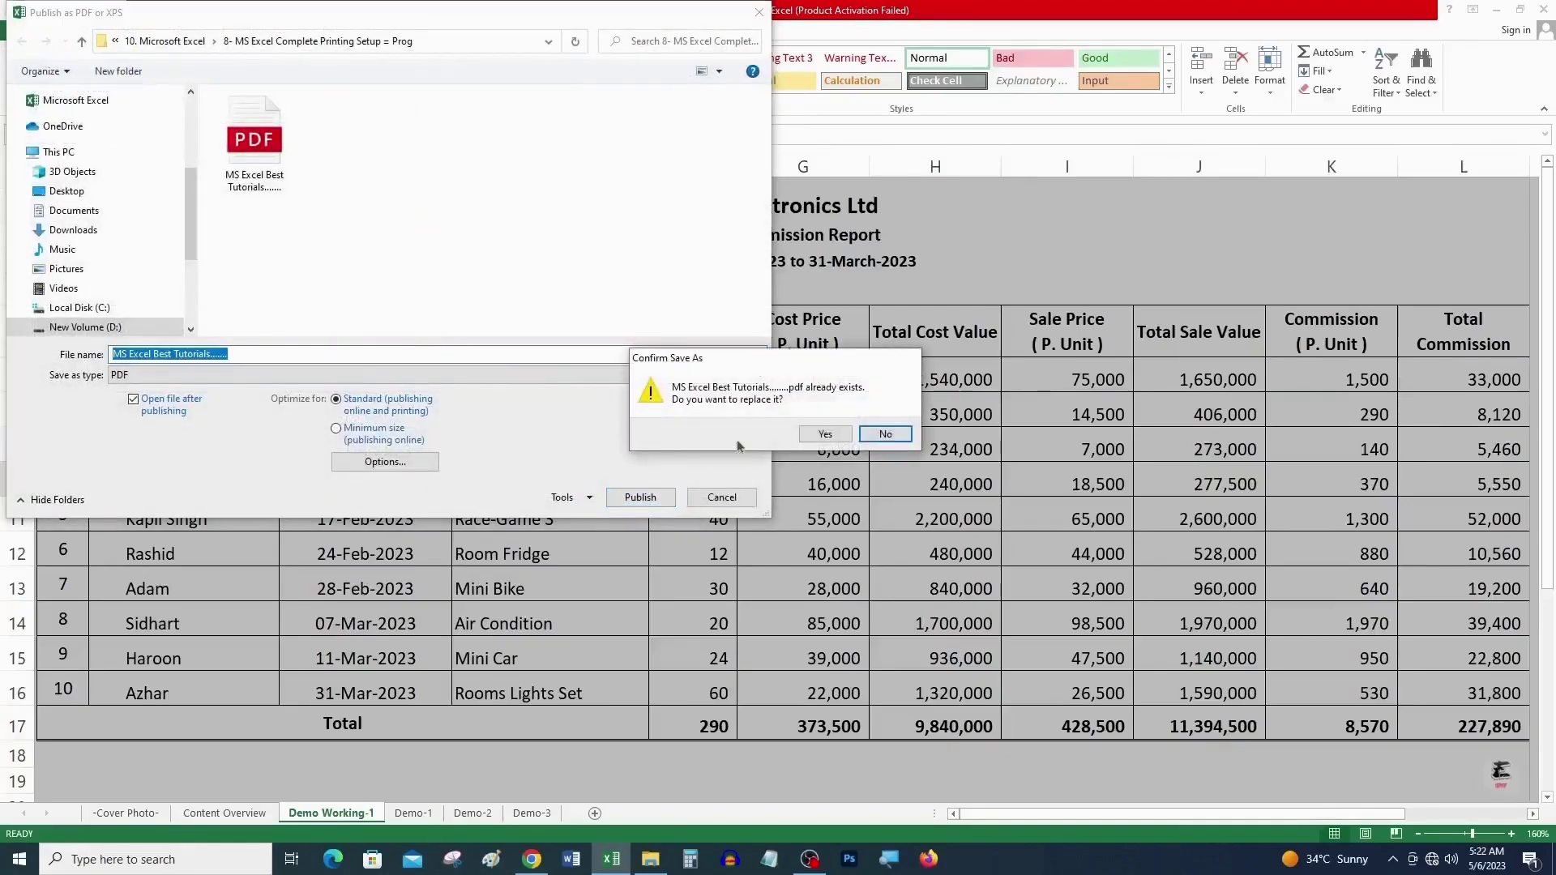
pyautogui.click(807, 430)
# Step: Open the published PDF from its folder in File Explorer to check it, close it, and return to Excel
pyautogui.click(651, 858)
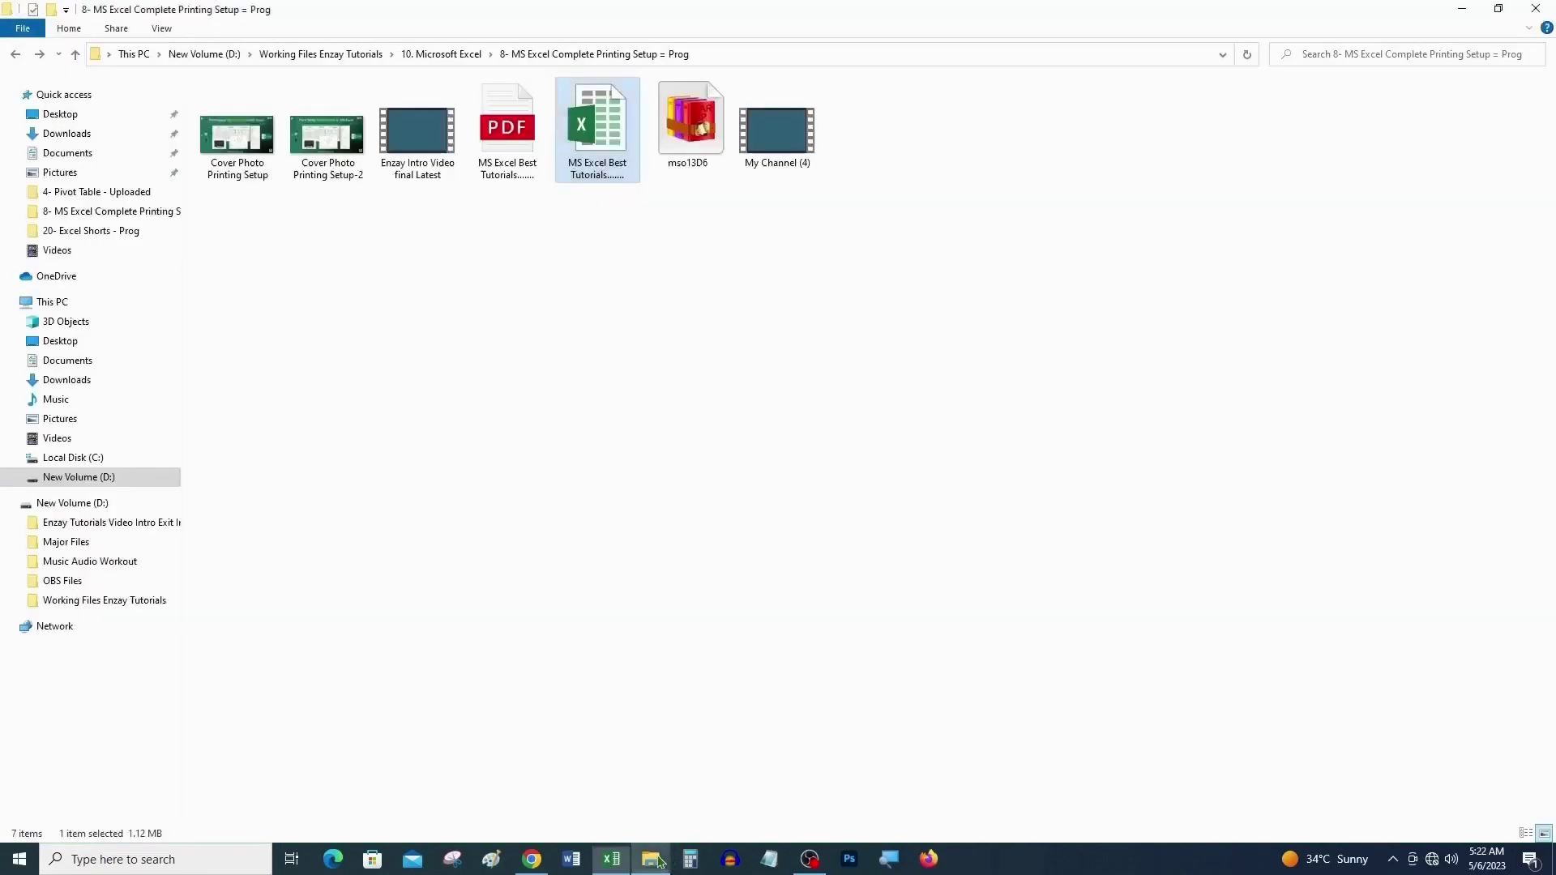
pyautogui.doubleClick(507, 129)
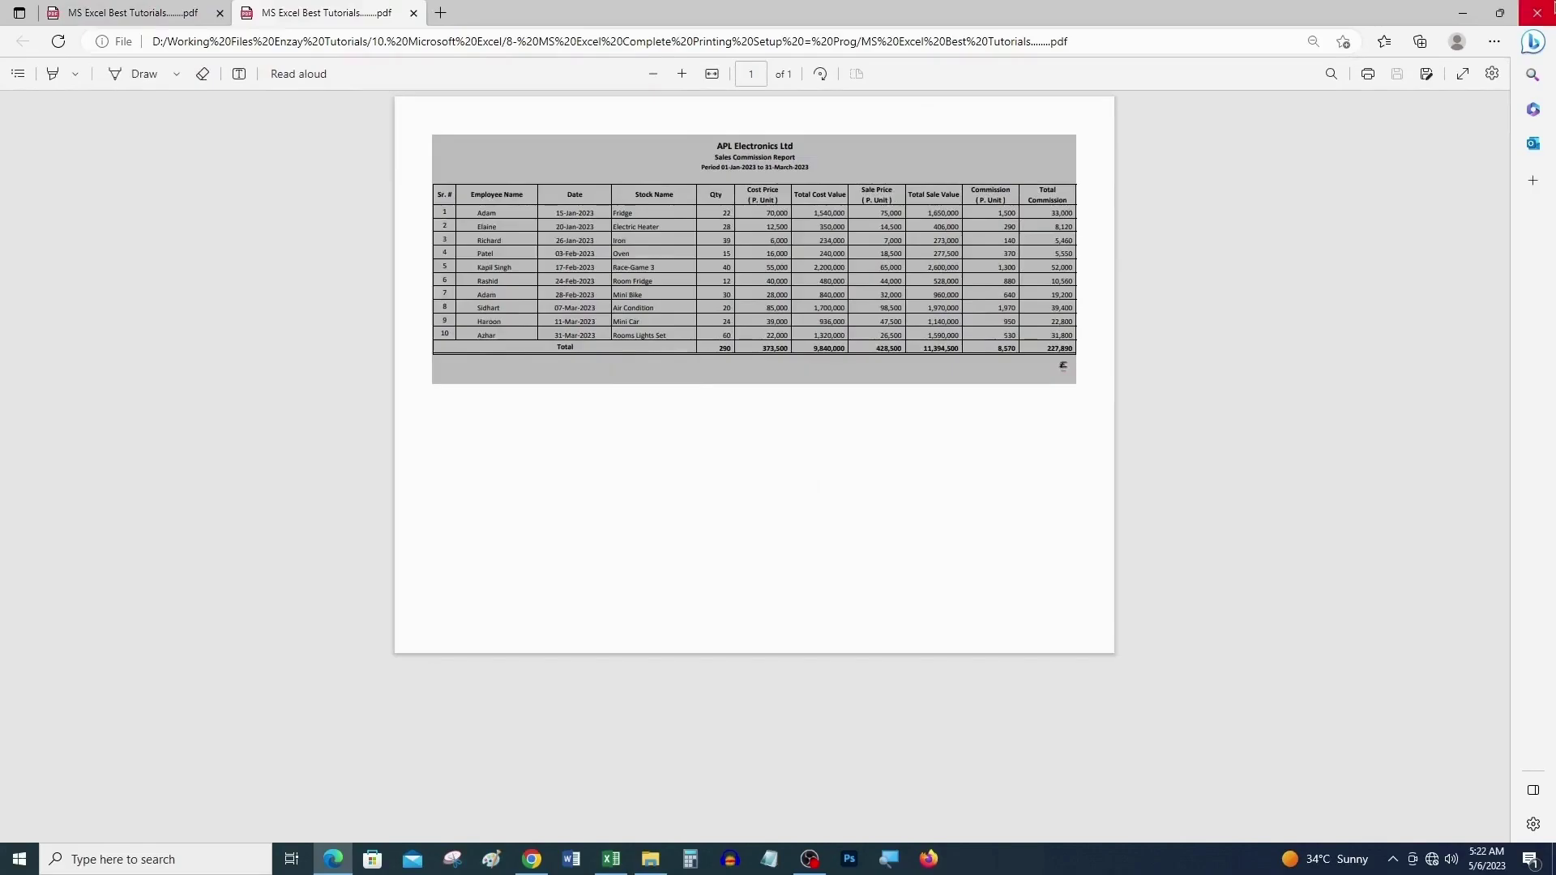
pyautogui.click(1537, 13)
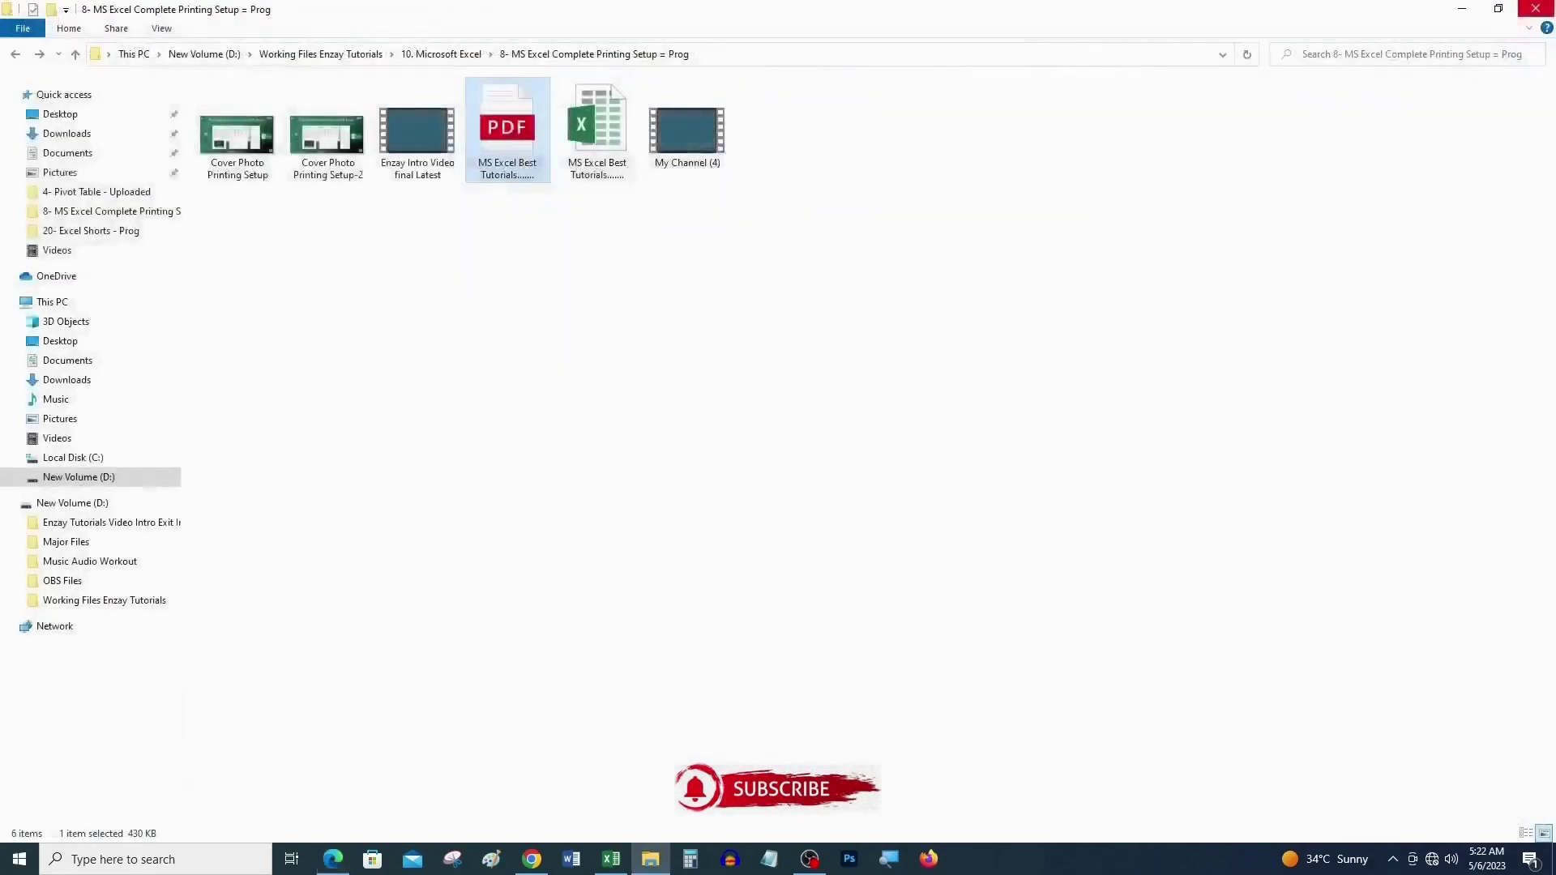
pyautogui.click(610, 860)
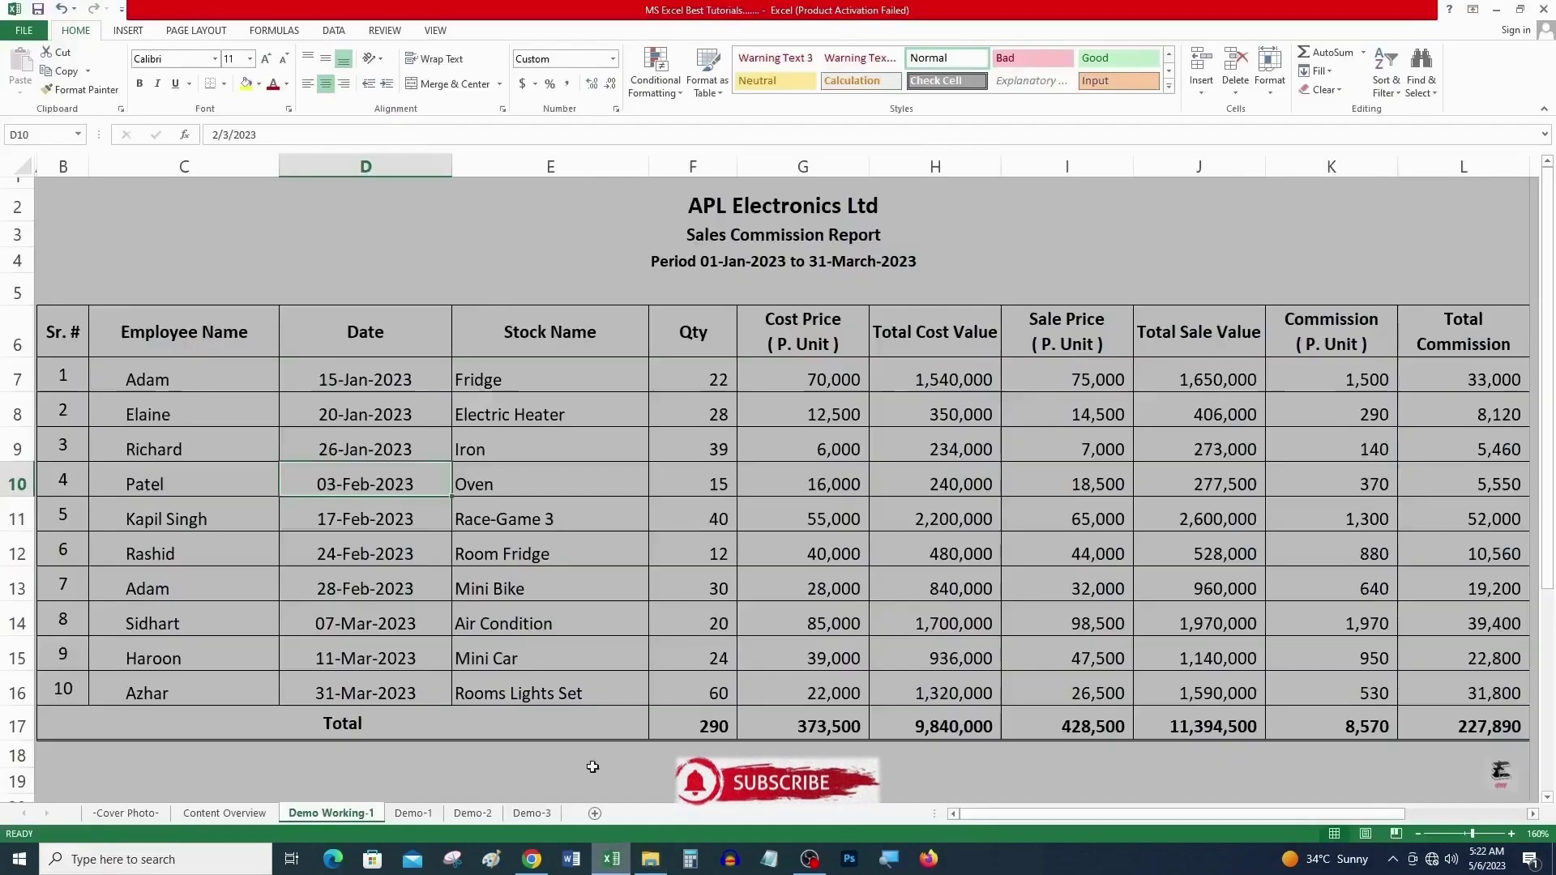
# Step: Examine the file formats offered when saving a copy of the workbook to the computer, and return without saving
pyautogui.click(402, 382)
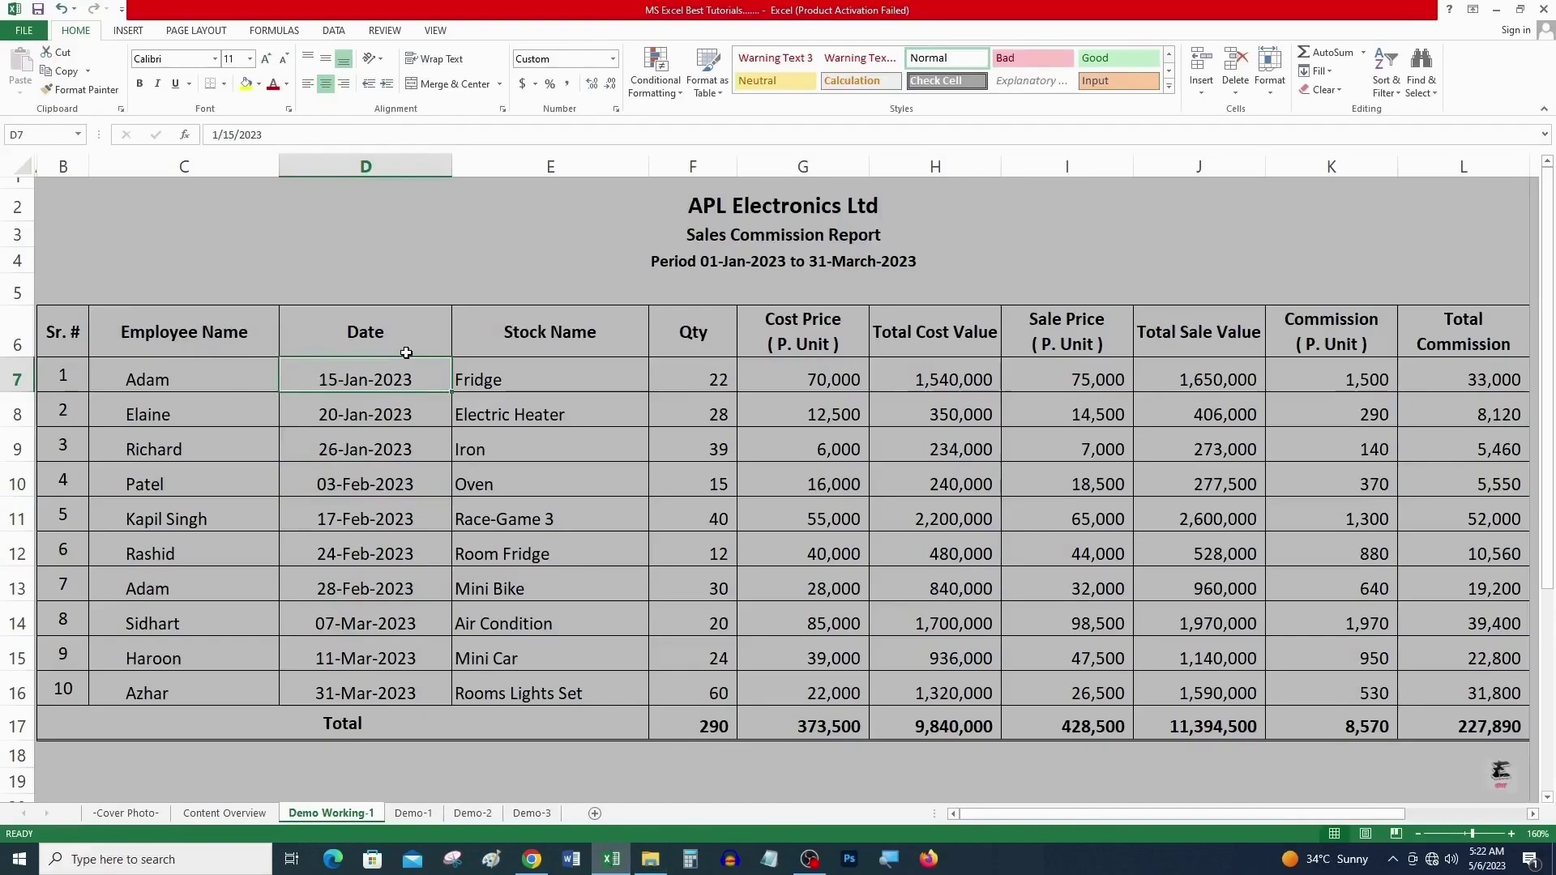
pyautogui.press('alt')
pyautogui.press('f')
pyautogui.press('a')
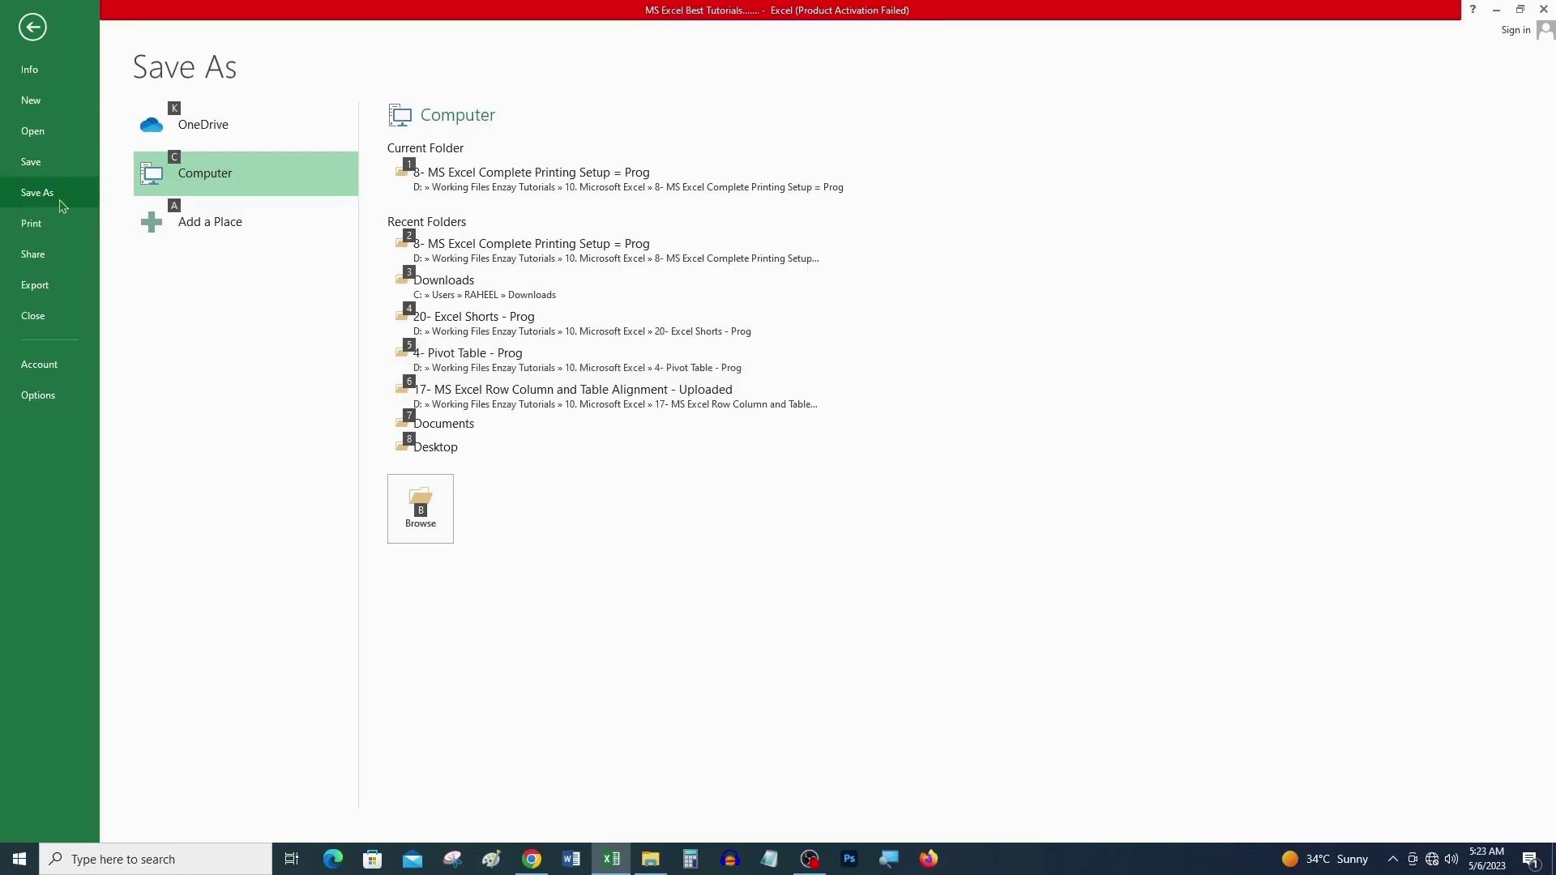
pyautogui.click(418, 510)
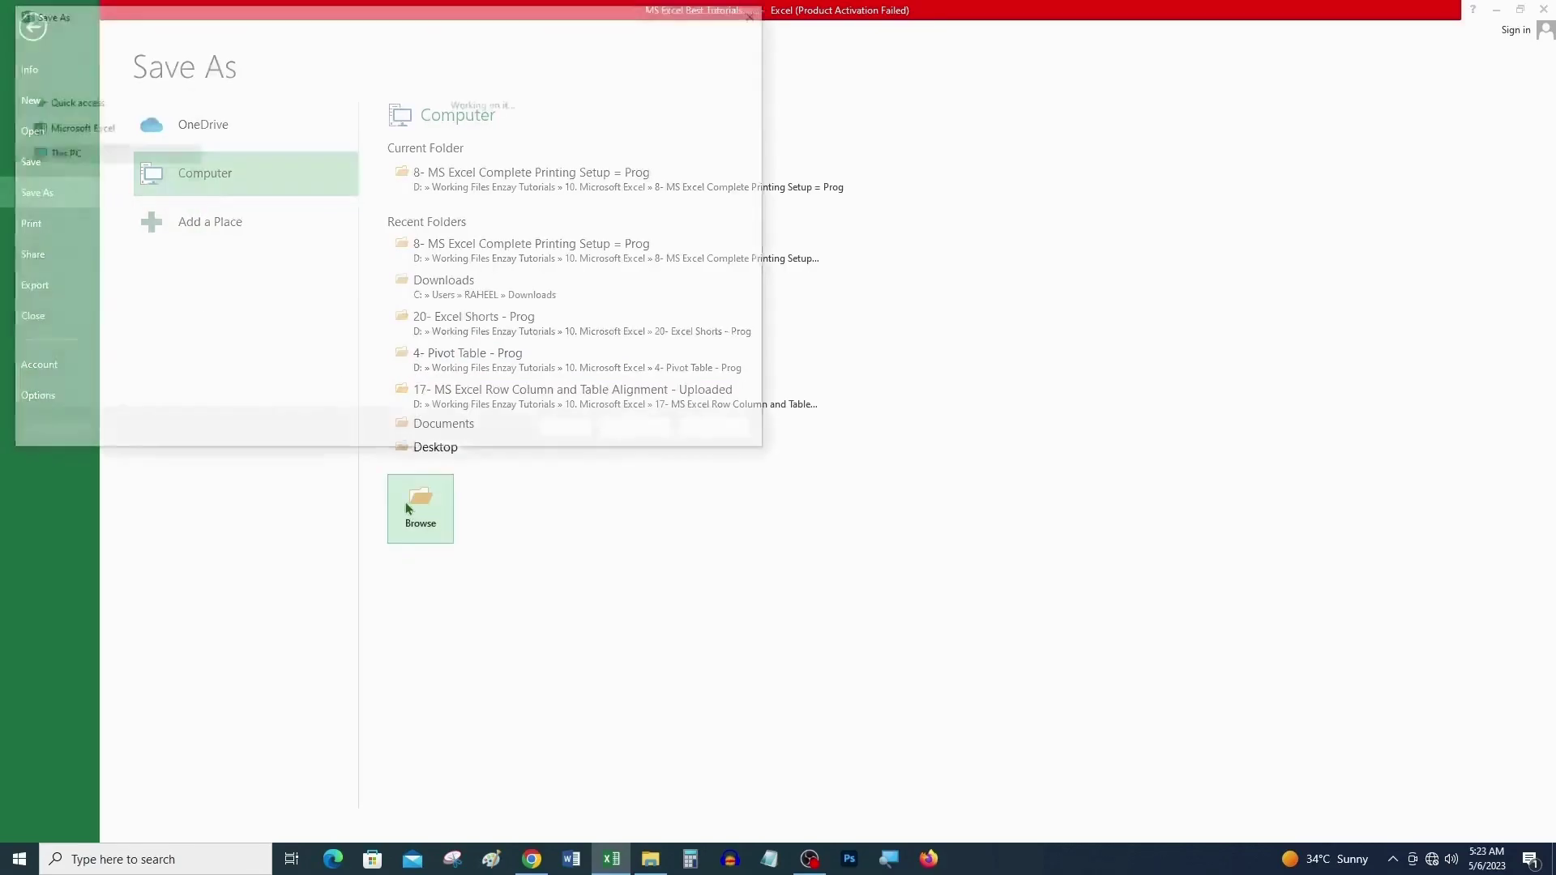
pyautogui.click(245, 348)
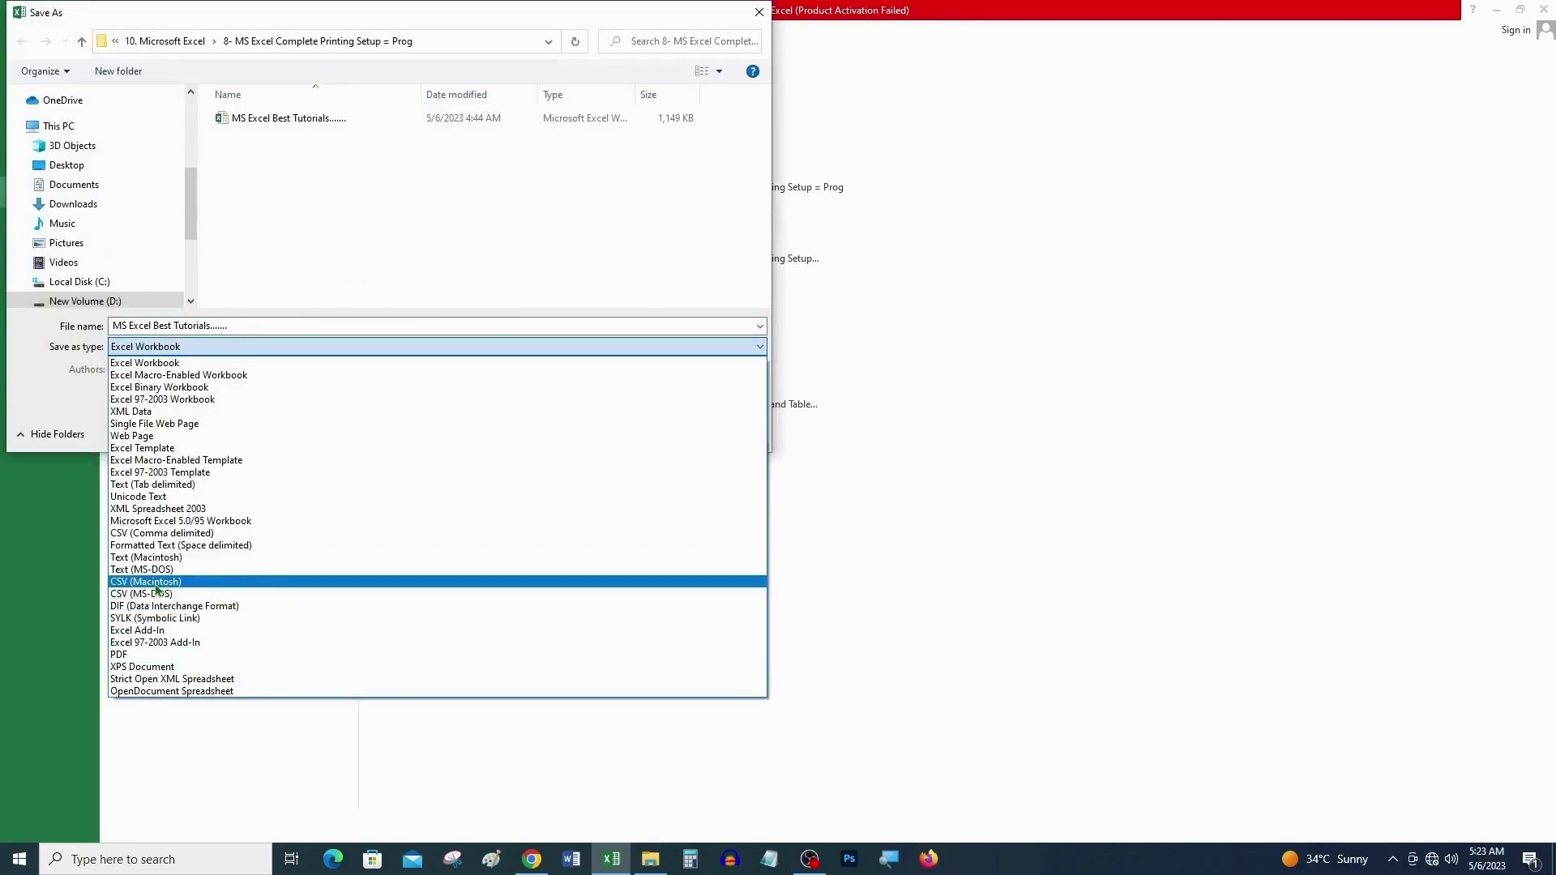
pyautogui.click(318, 215)
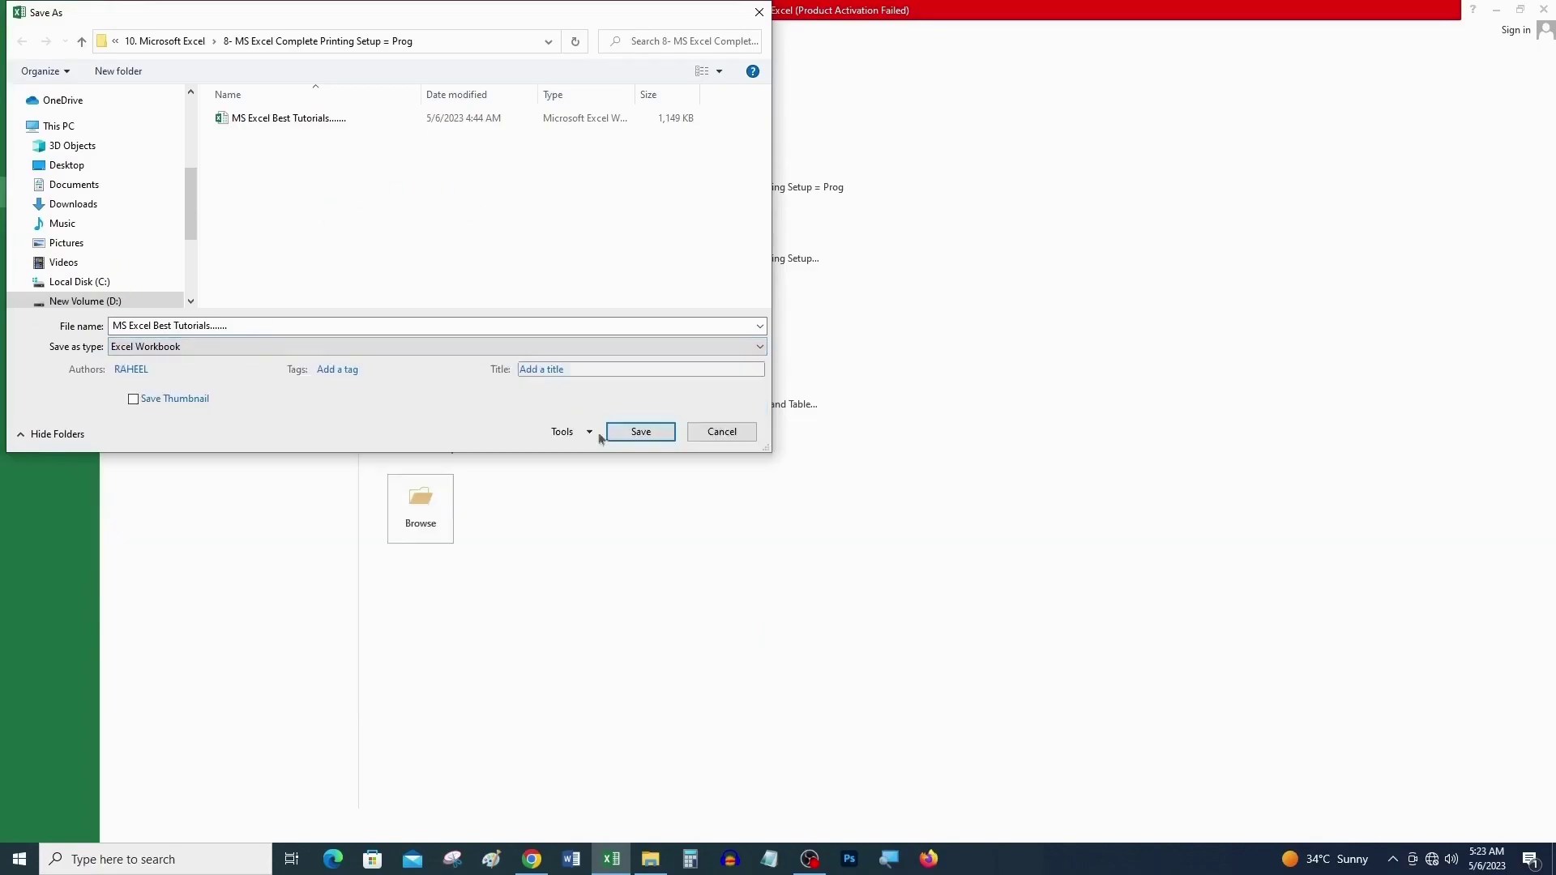
pyautogui.click(719, 432)
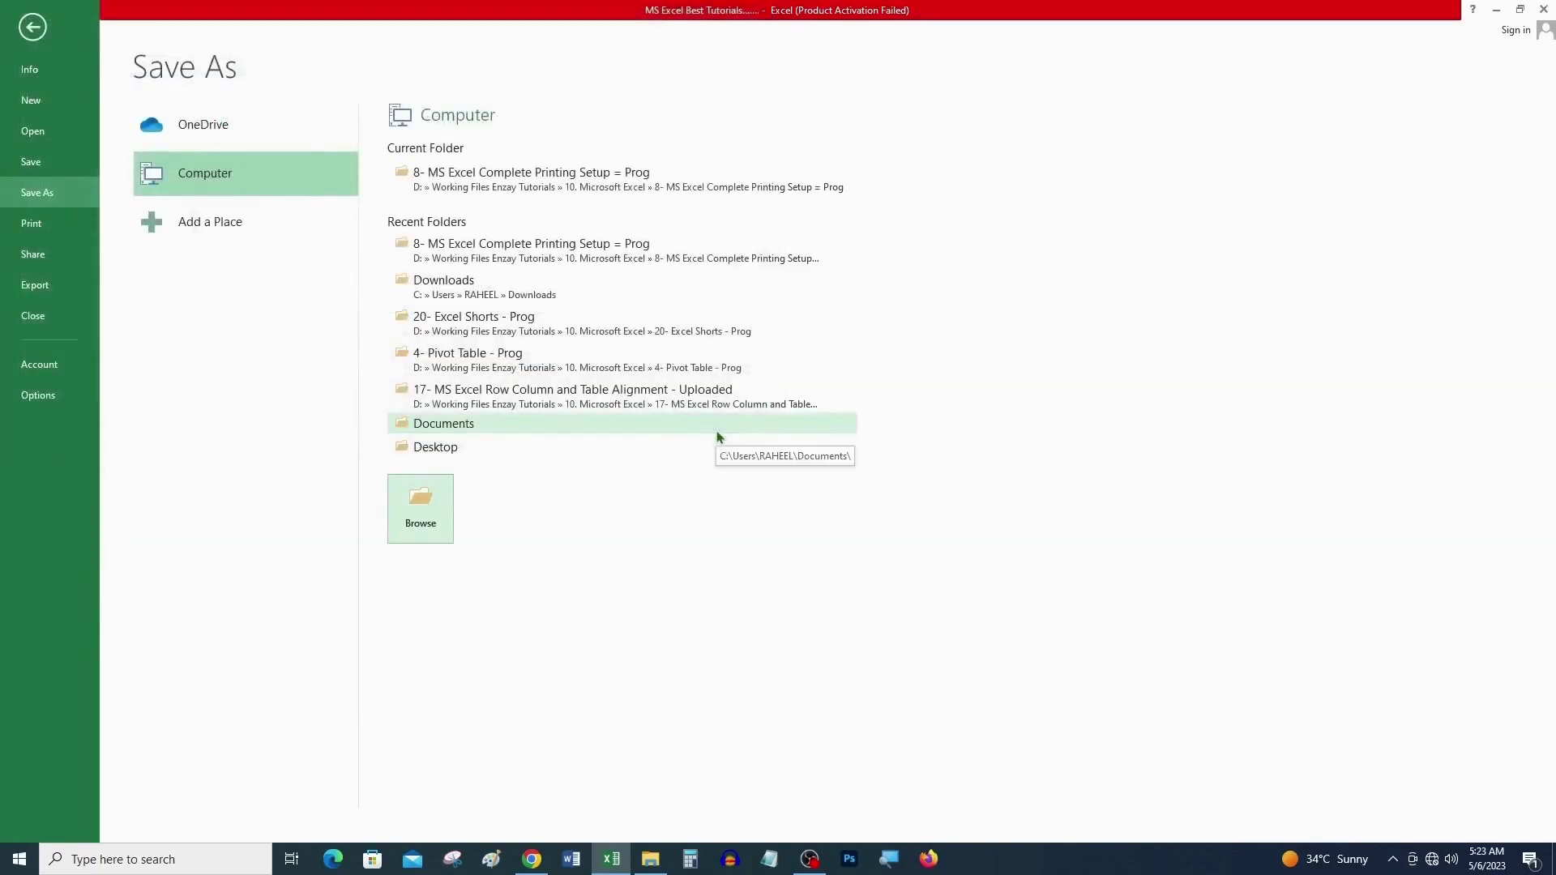
pyautogui.press('Escape')
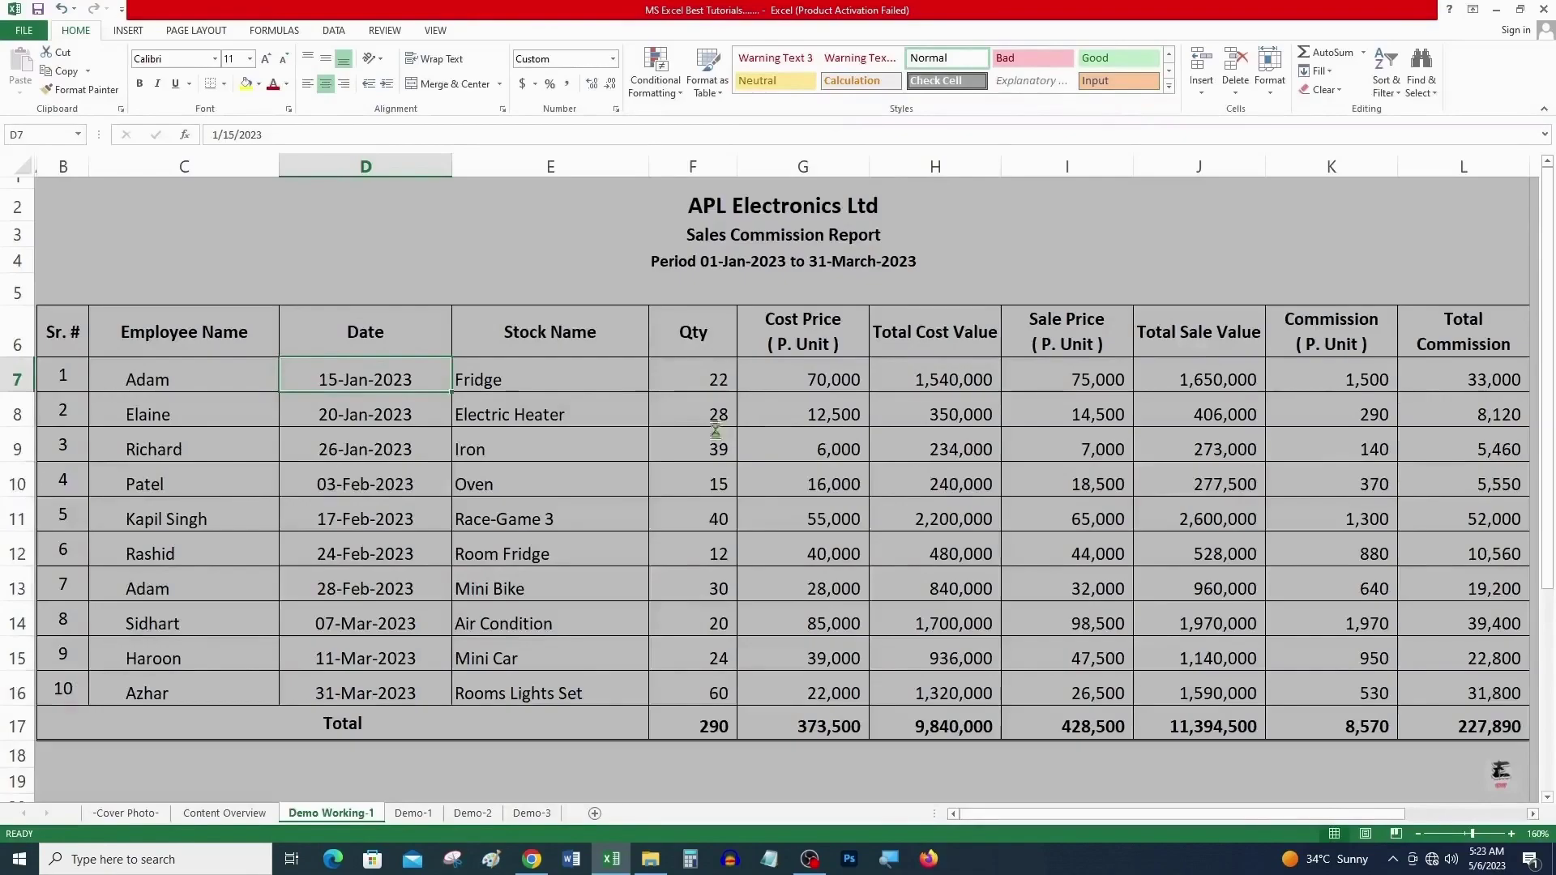
# Step: Review the available printers and the page range setting for printing, and return to the Demo Working-1 sheet
pyautogui.hotkey('ctrl', 'p')
pyautogui.click(308, 231)
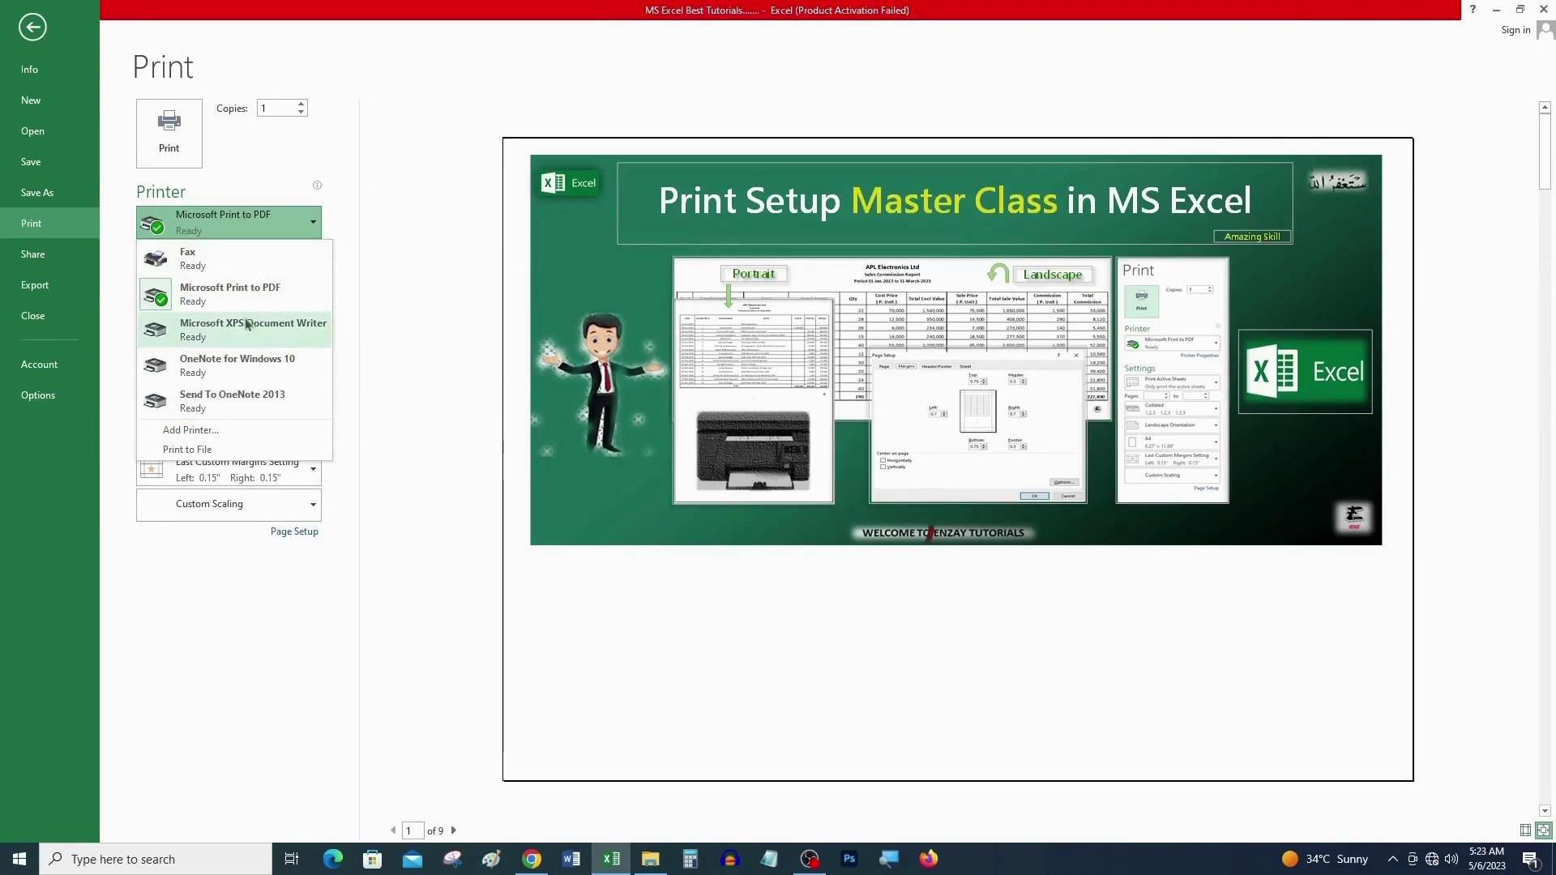
pyautogui.click(931, 677)
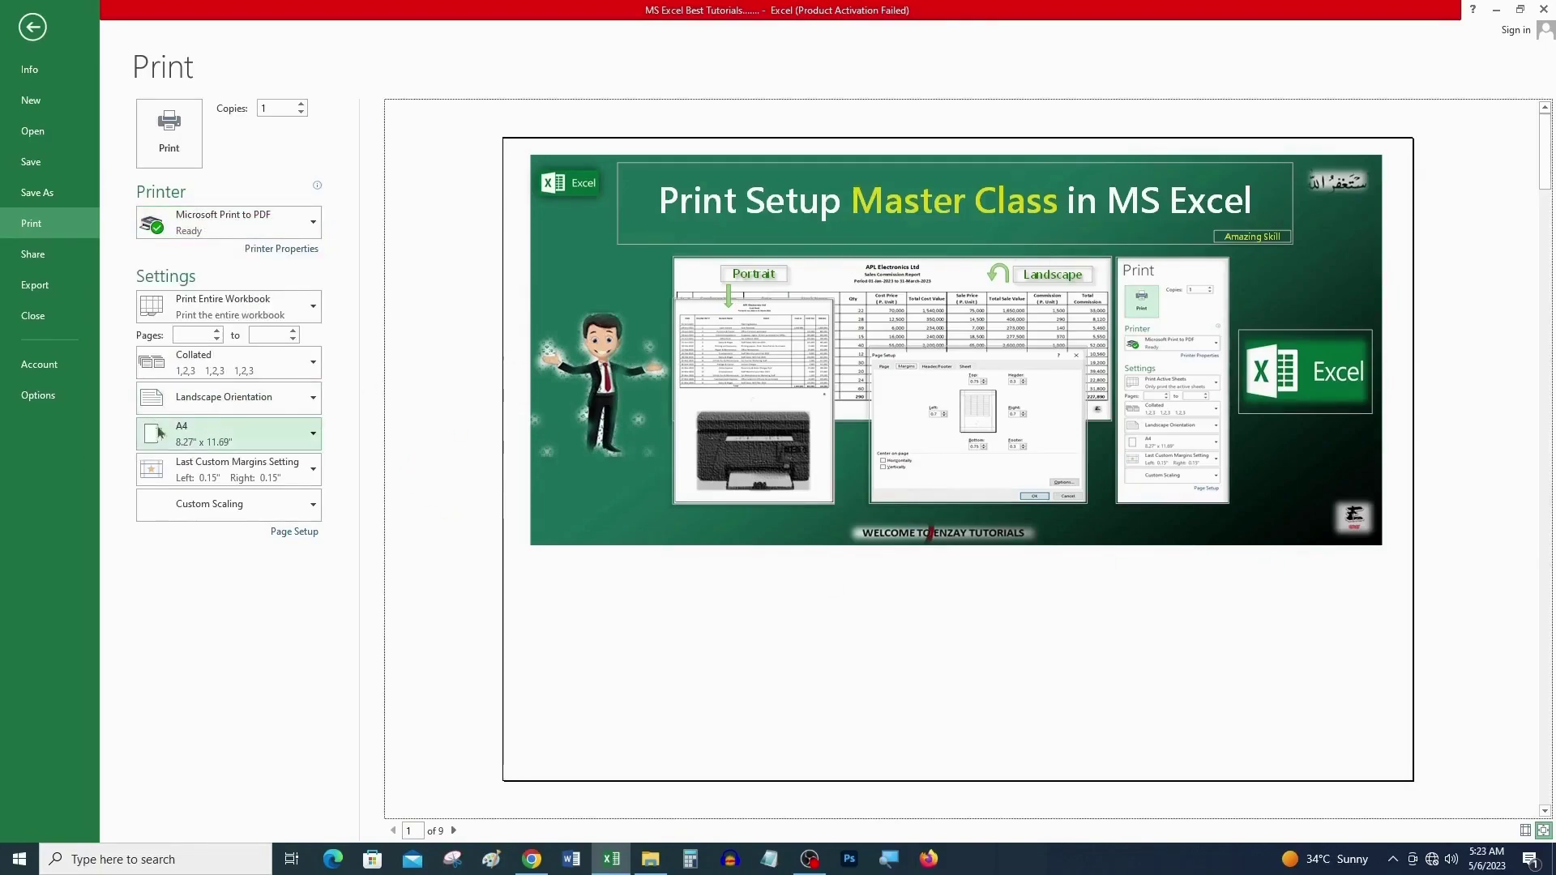
pyautogui.click(195, 334)
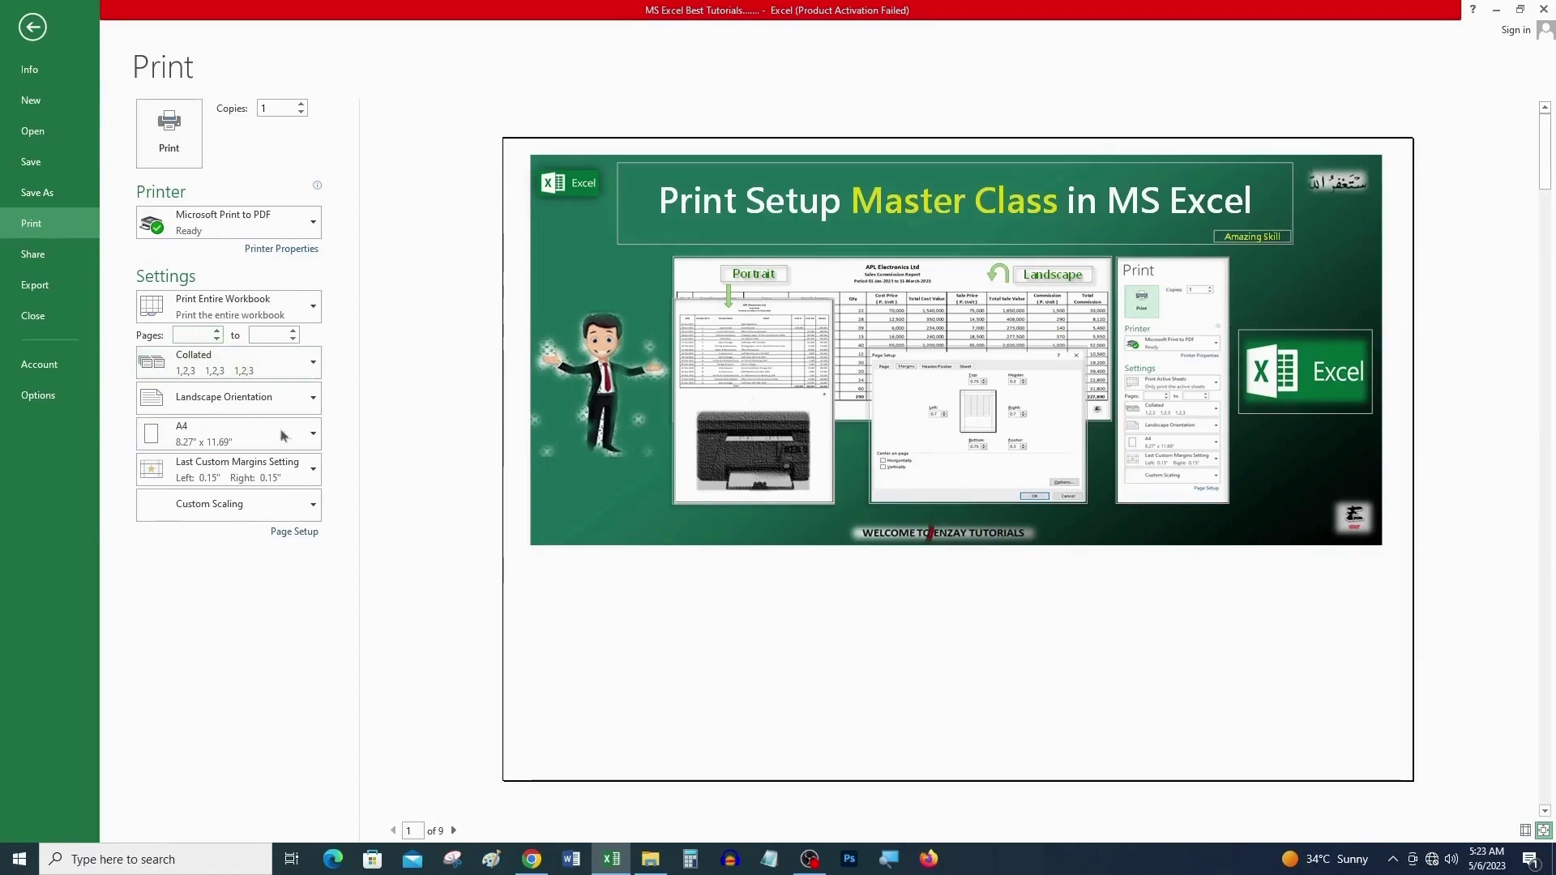
pyautogui.press('Escape')
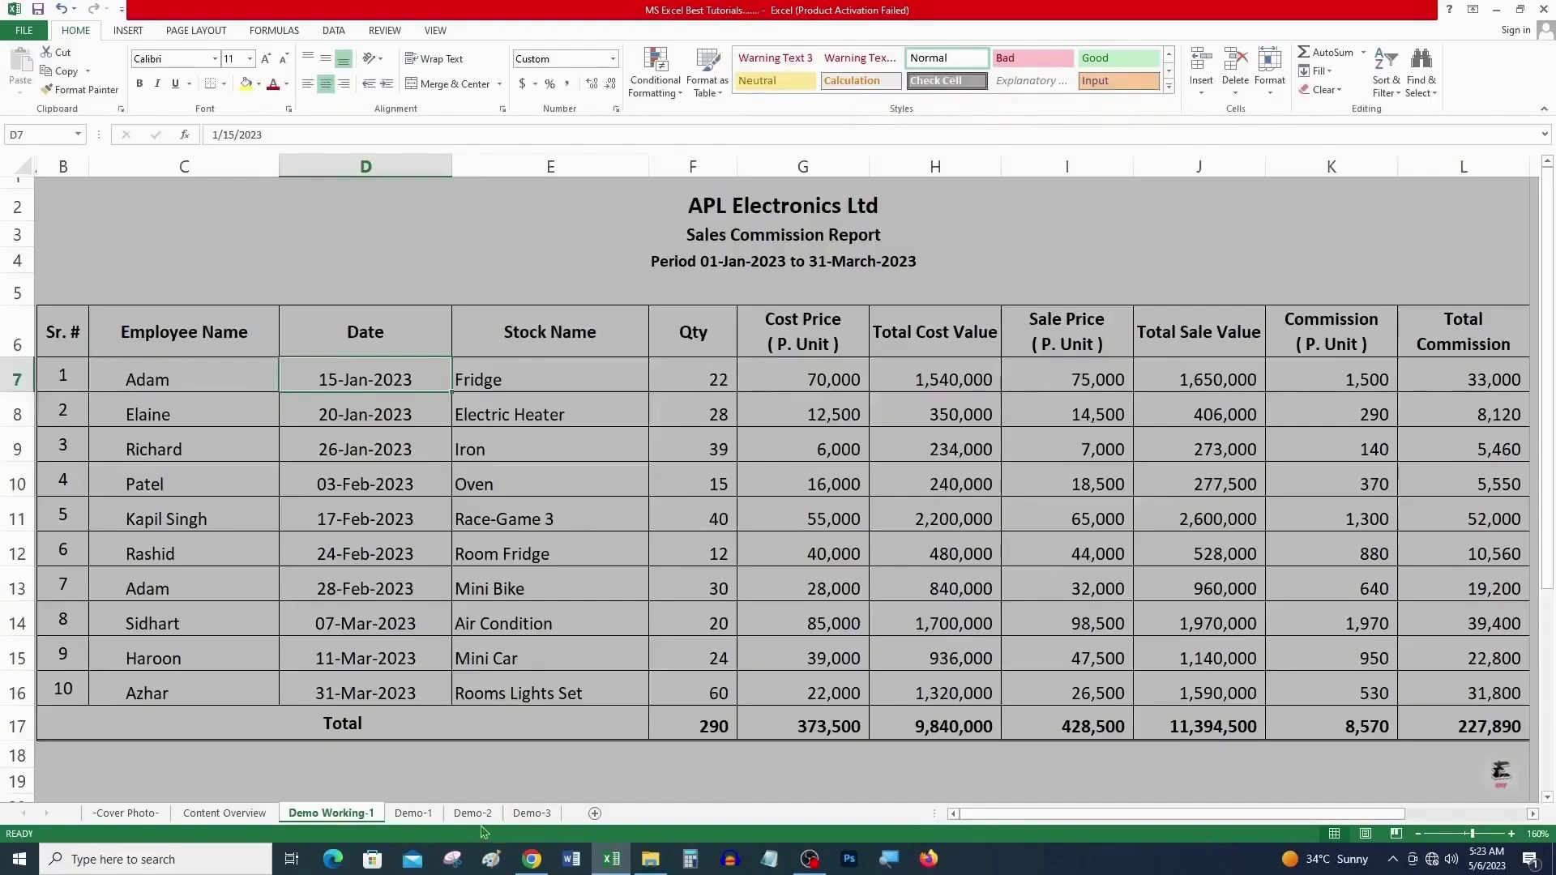
# Step: Switch to the Demo-3 sheet and set printing to cover only the active sheets
pyautogui.click(532, 813)
pyautogui.hotkey('ctrl', 'p')
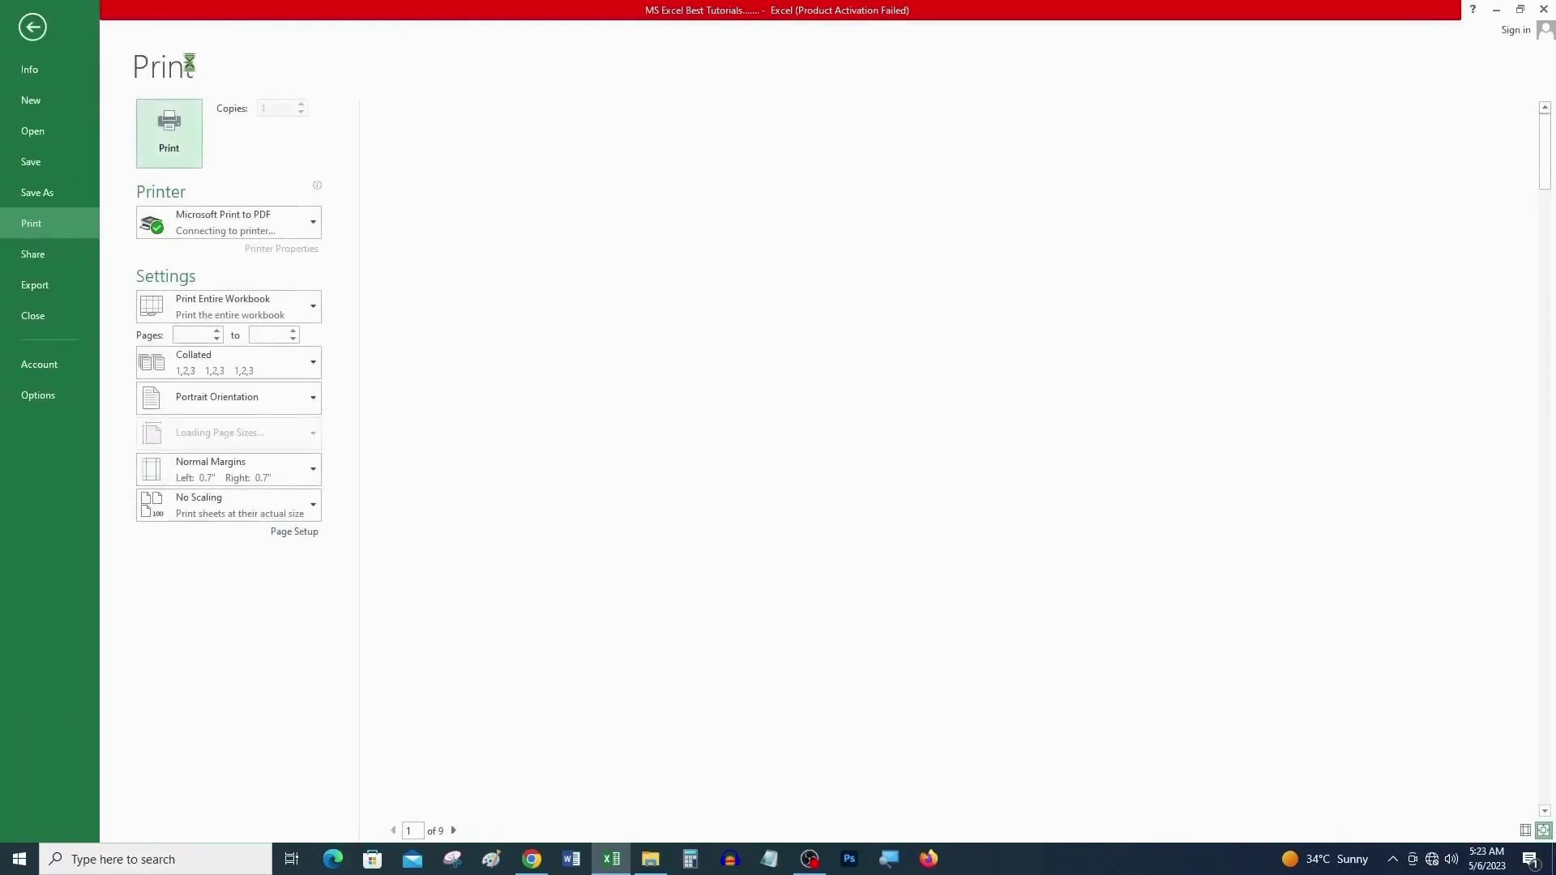
pyautogui.click(205, 336)
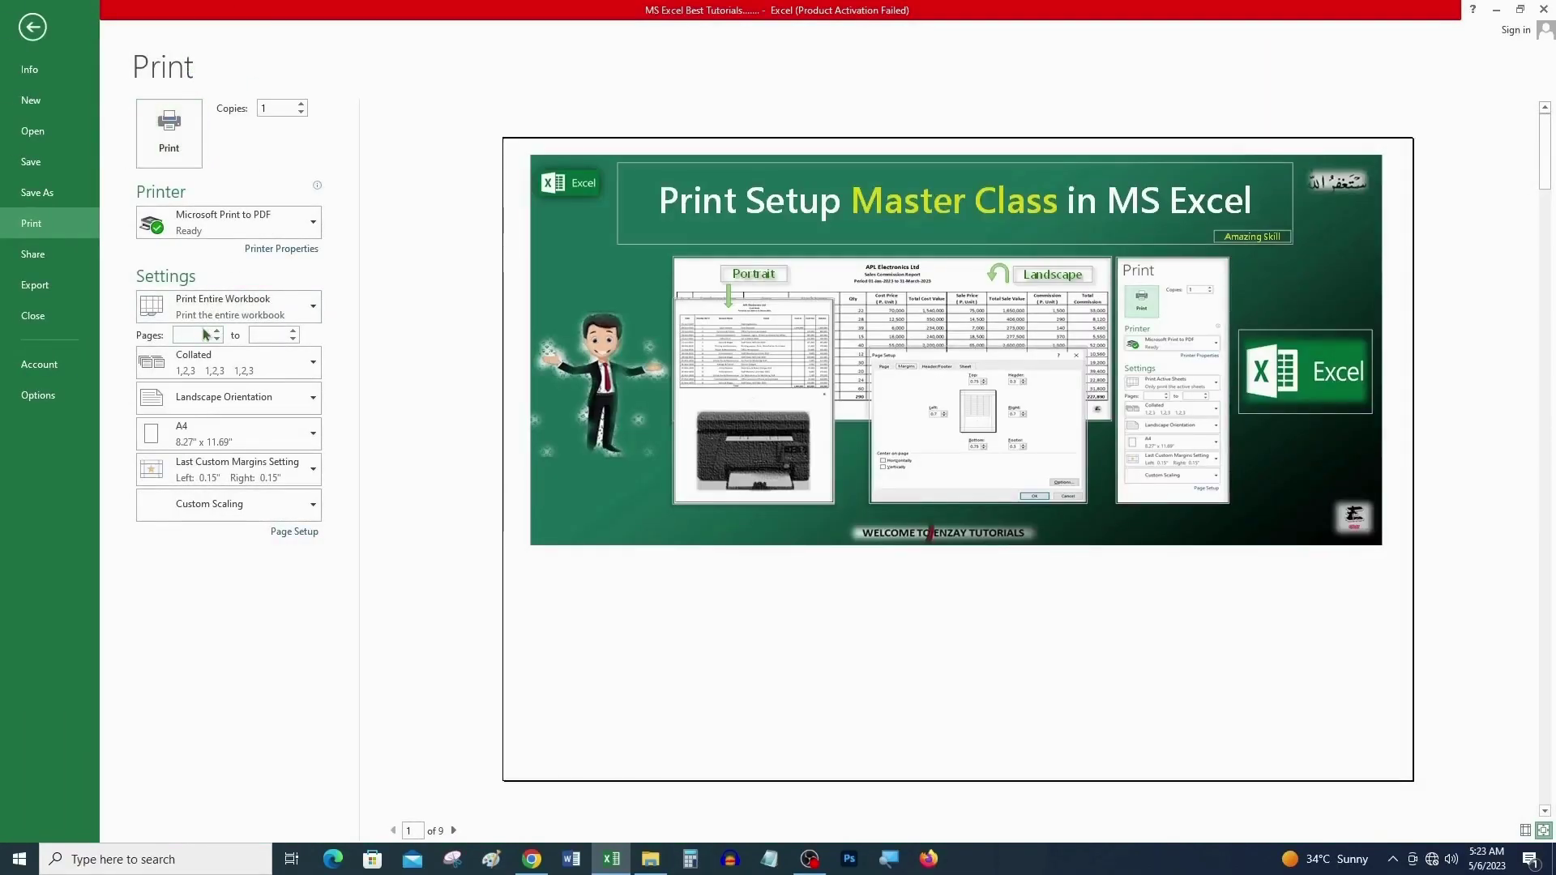
pyautogui.click(206, 306)
# Step: Limit the Demo-3 printout to pages 1 to 2 and check the print preview
pyautogui.click(206, 335)
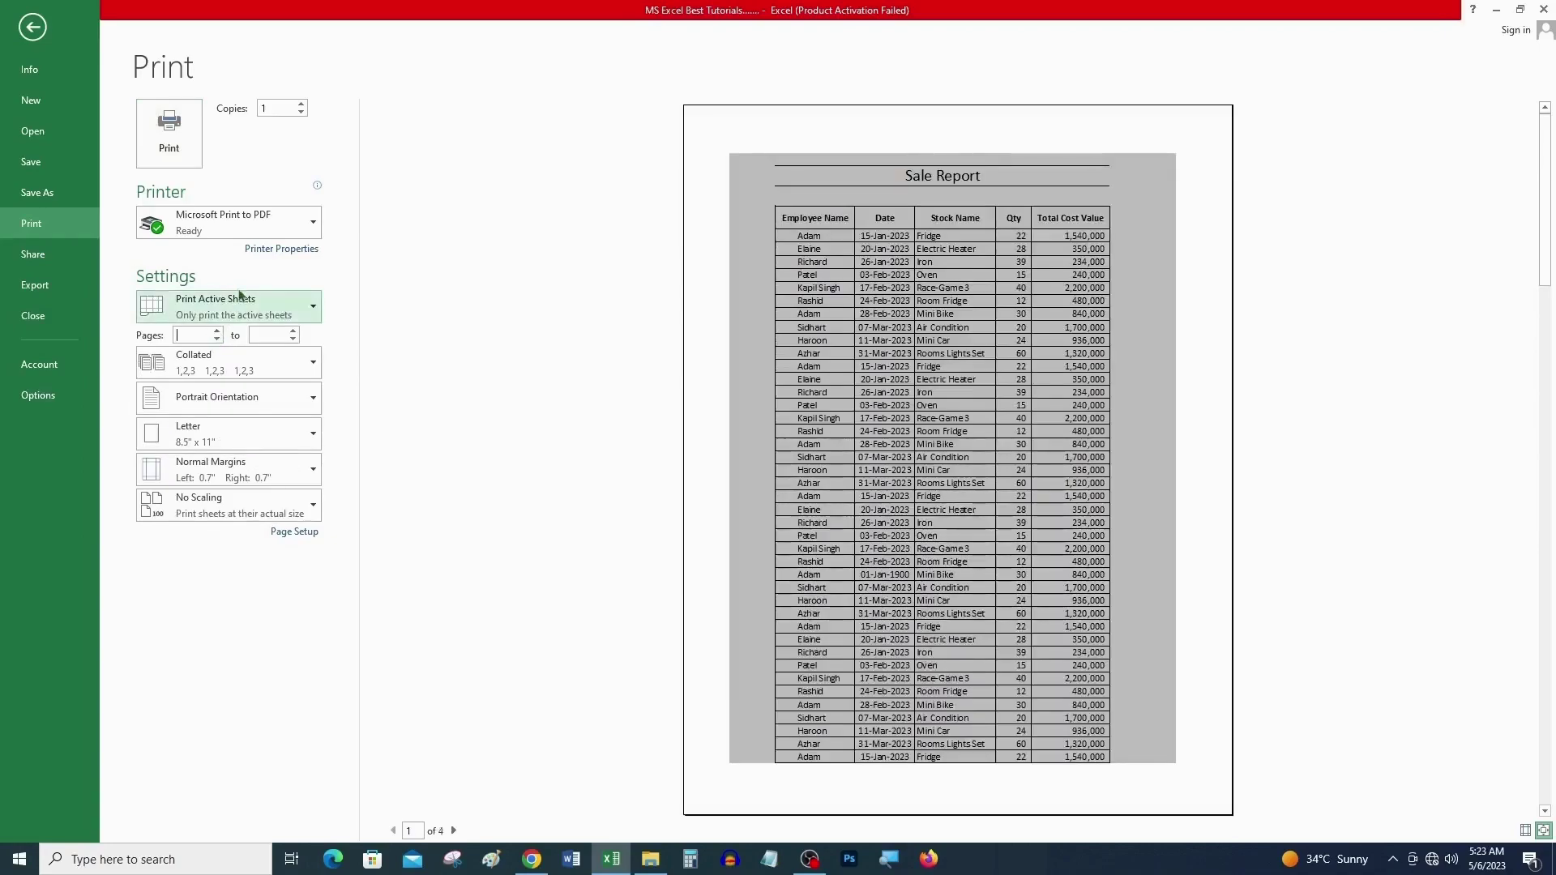
pyautogui.press('Tab')
pyautogui.write('2')
pyautogui.click(470, 527)
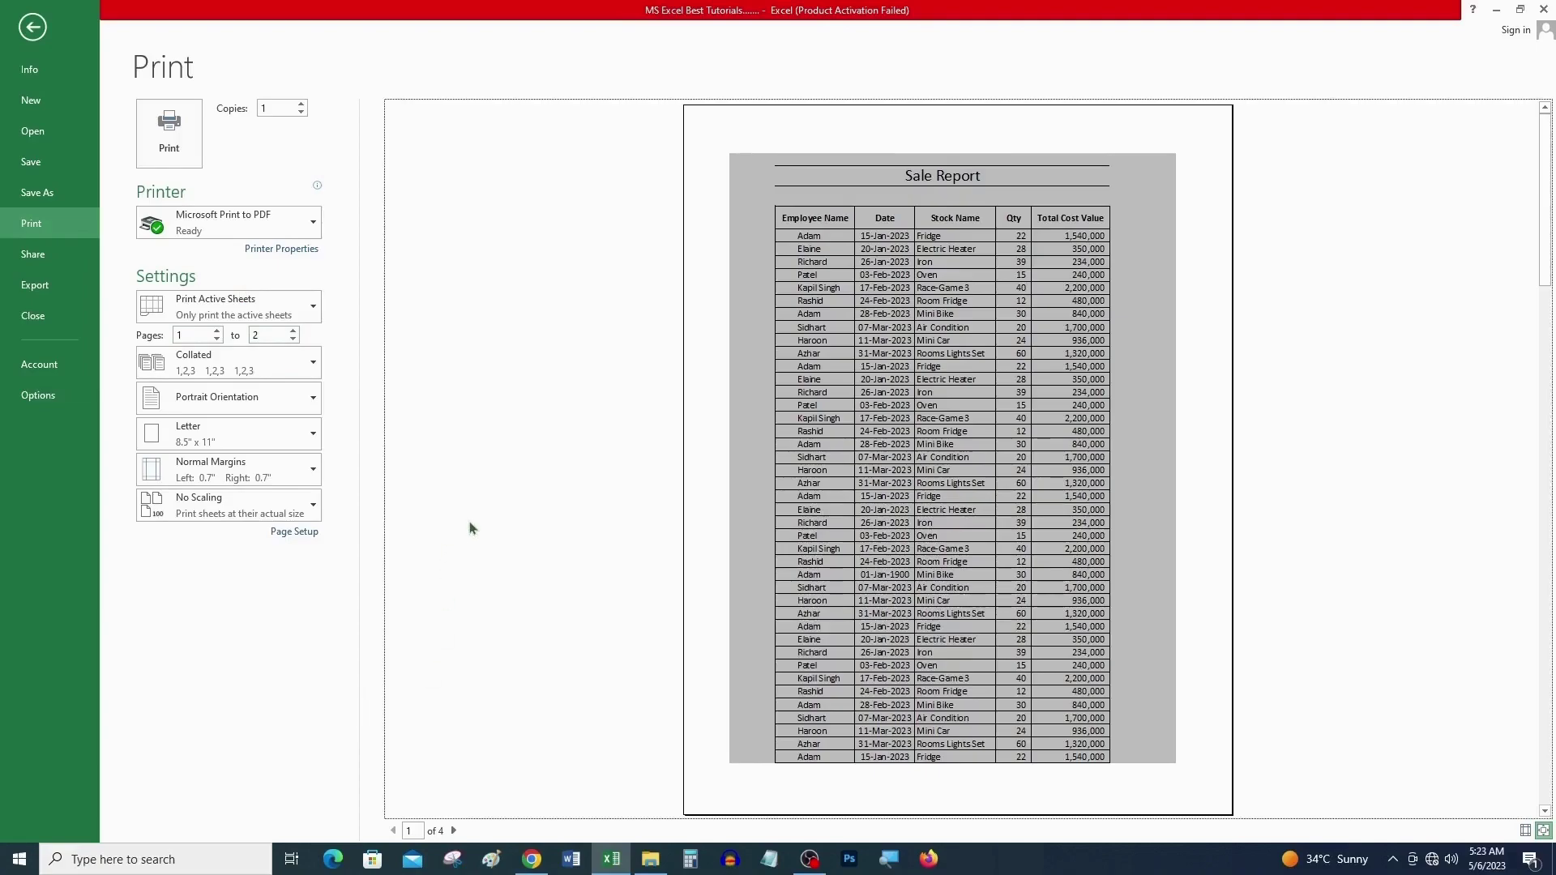
pyautogui.scroll(-3, 470, 527)
pyautogui.scroll(3, 459, 541)
# Step: Change the print page range to 3 to 4, clear the range, and return to the Demo-3 sheet
pyautogui.click(194, 338)
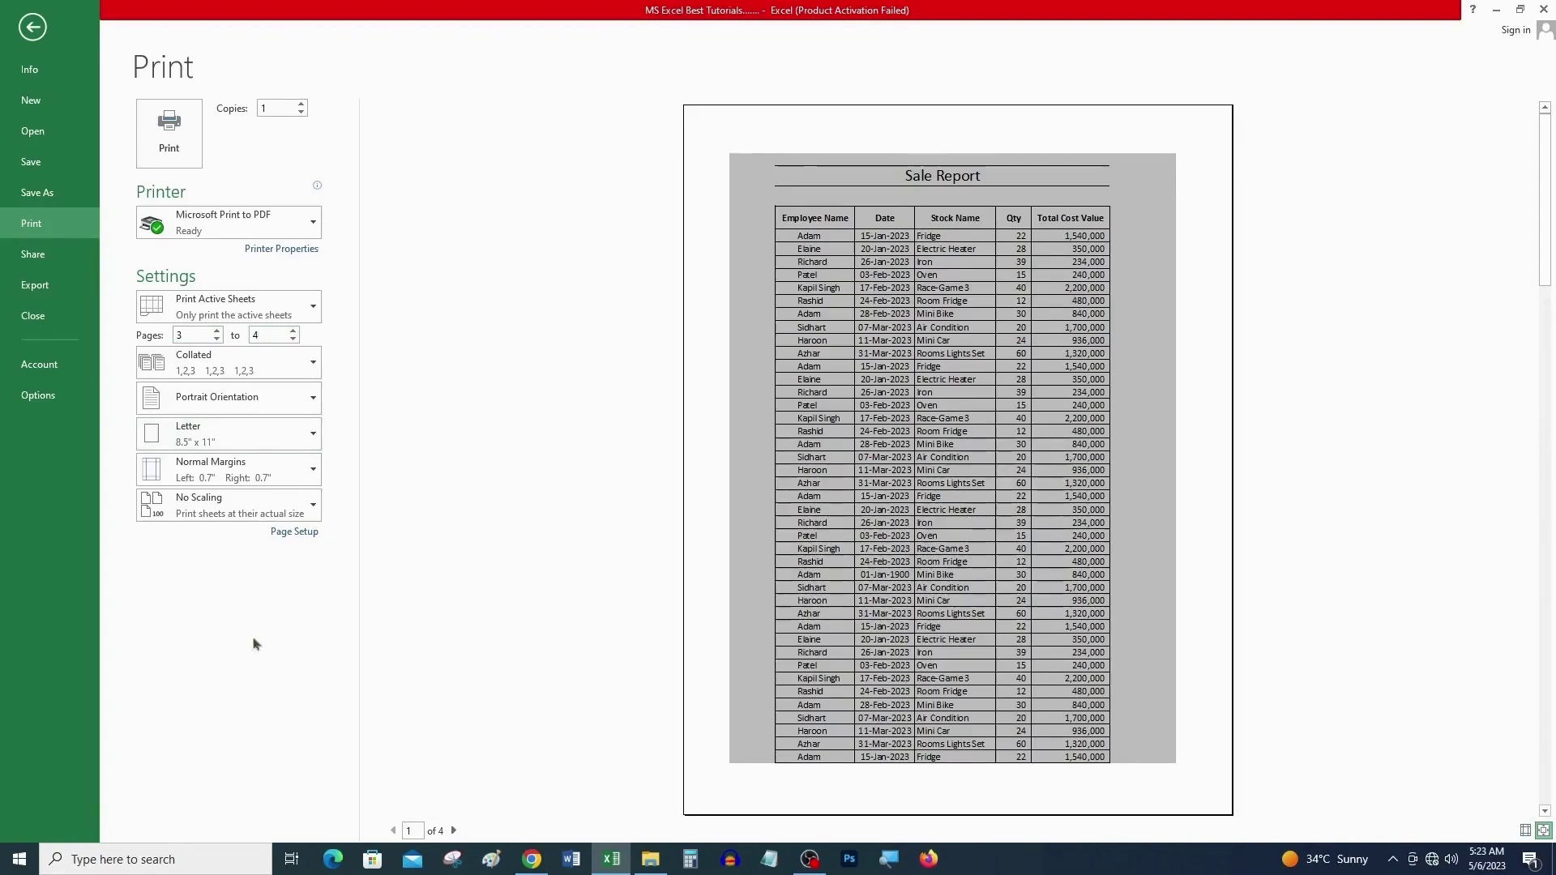
pyautogui.moveTo(203, 336); pyautogui.dragTo(107, 333)
pyautogui.press('BackSpace')
pyautogui.press('Tab')
pyautogui.press('Escape')
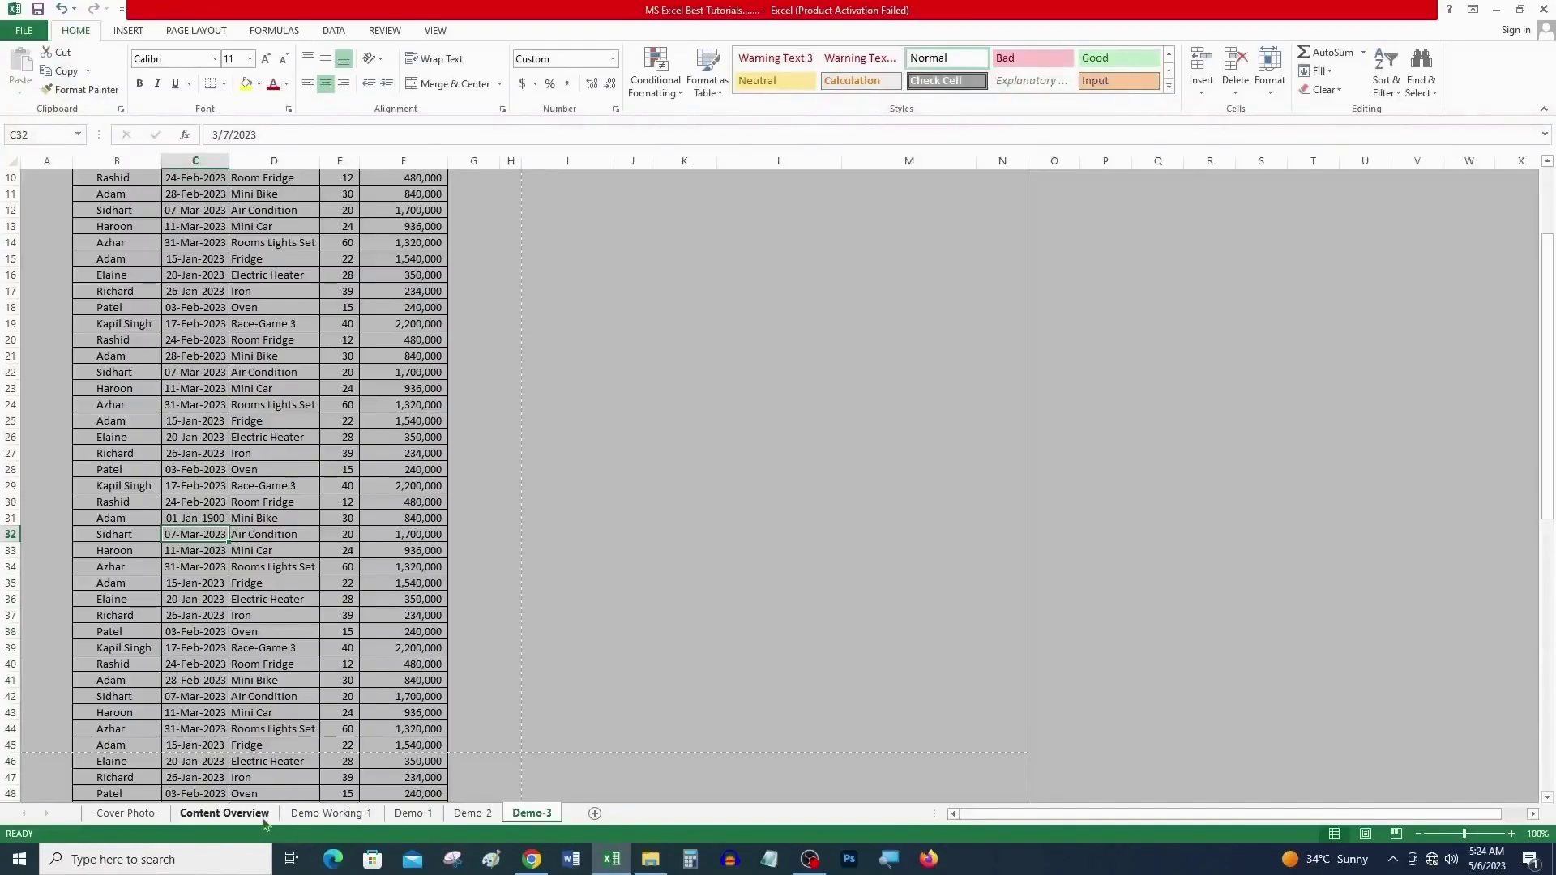
# Step: Look over the Sale Report's title, headings and employee rows on the Demo-3 sheet
pyautogui.scroll(3, 345, 679)
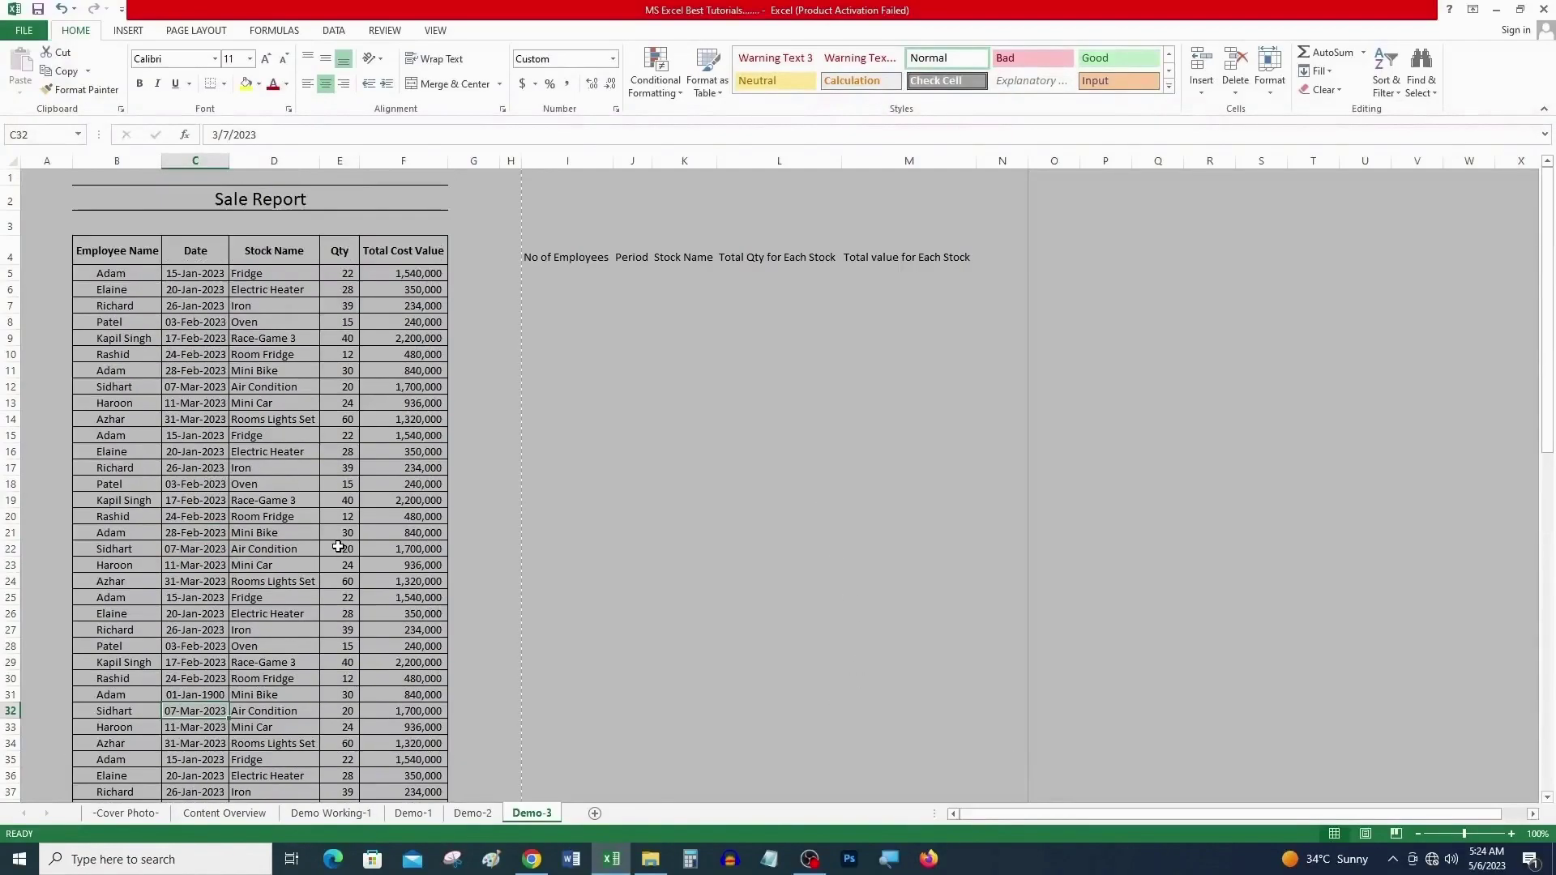
pyautogui.click(98, 254)
pyautogui.moveTo(108, 197); pyautogui.dragTo(243, 387)
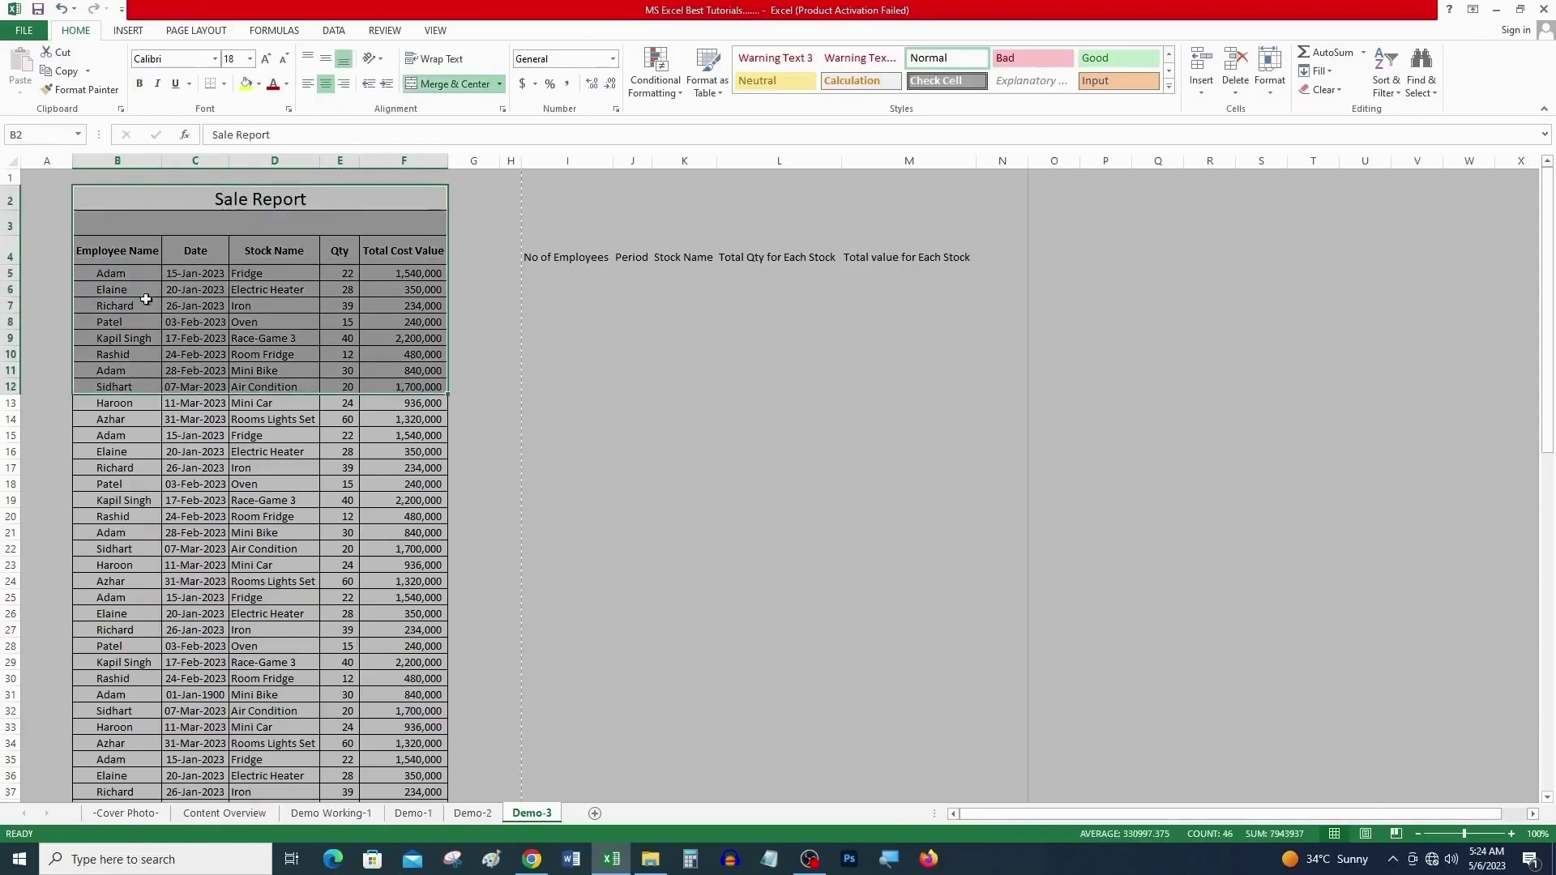
pyautogui.click(134, 264)
pyautogui.moveTo(125, 286); pyautogui.dragTo(146, 660)
pyautogui.scroll(-9, 146, 658)
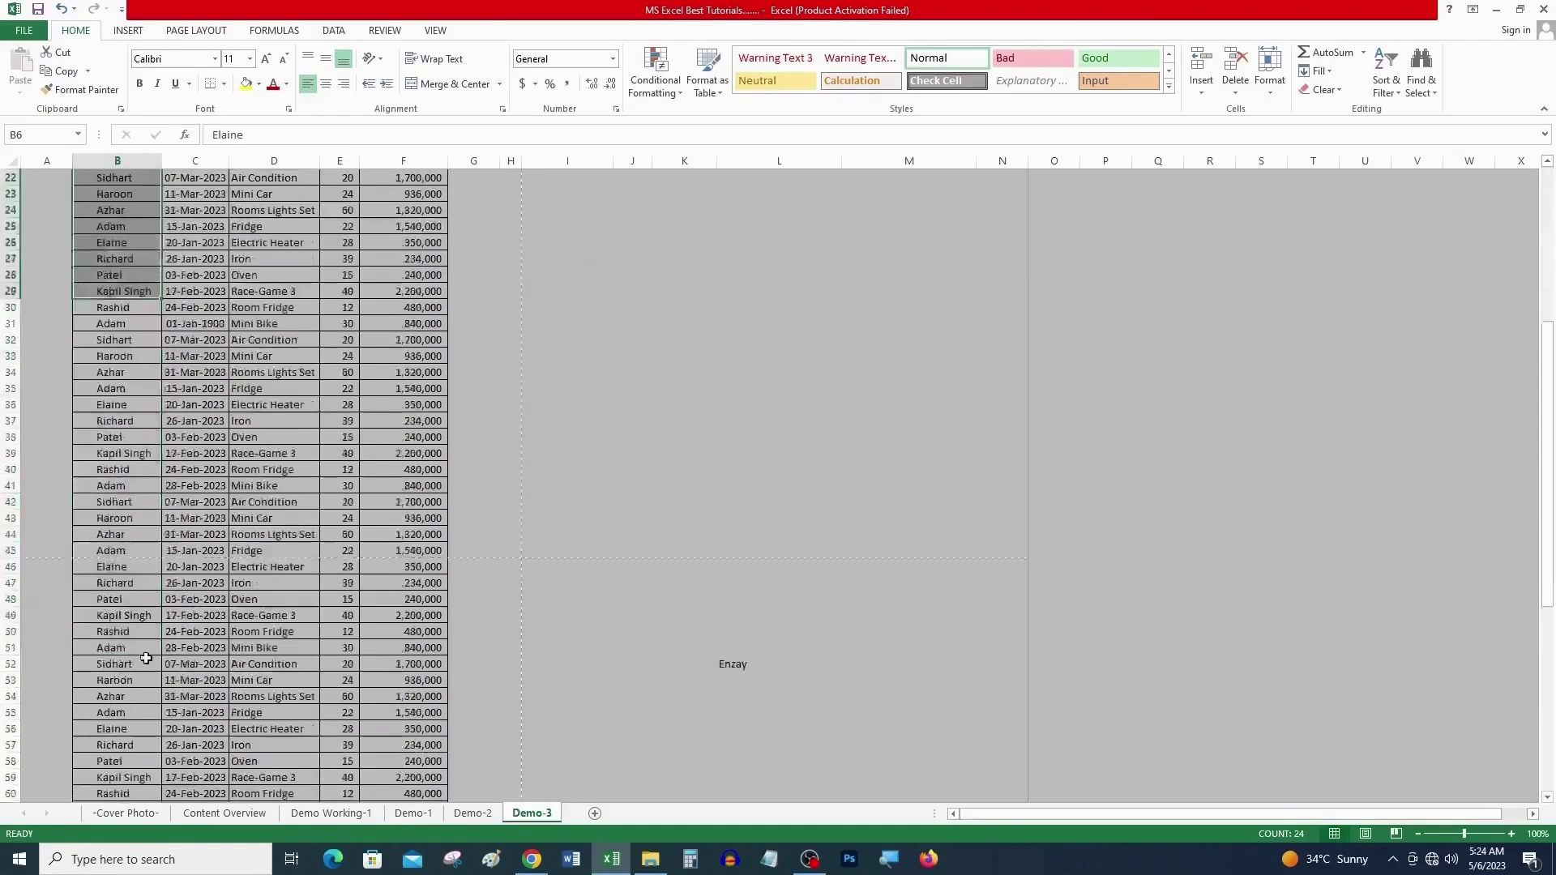
pyautogui.scroll(9, 146, 656)
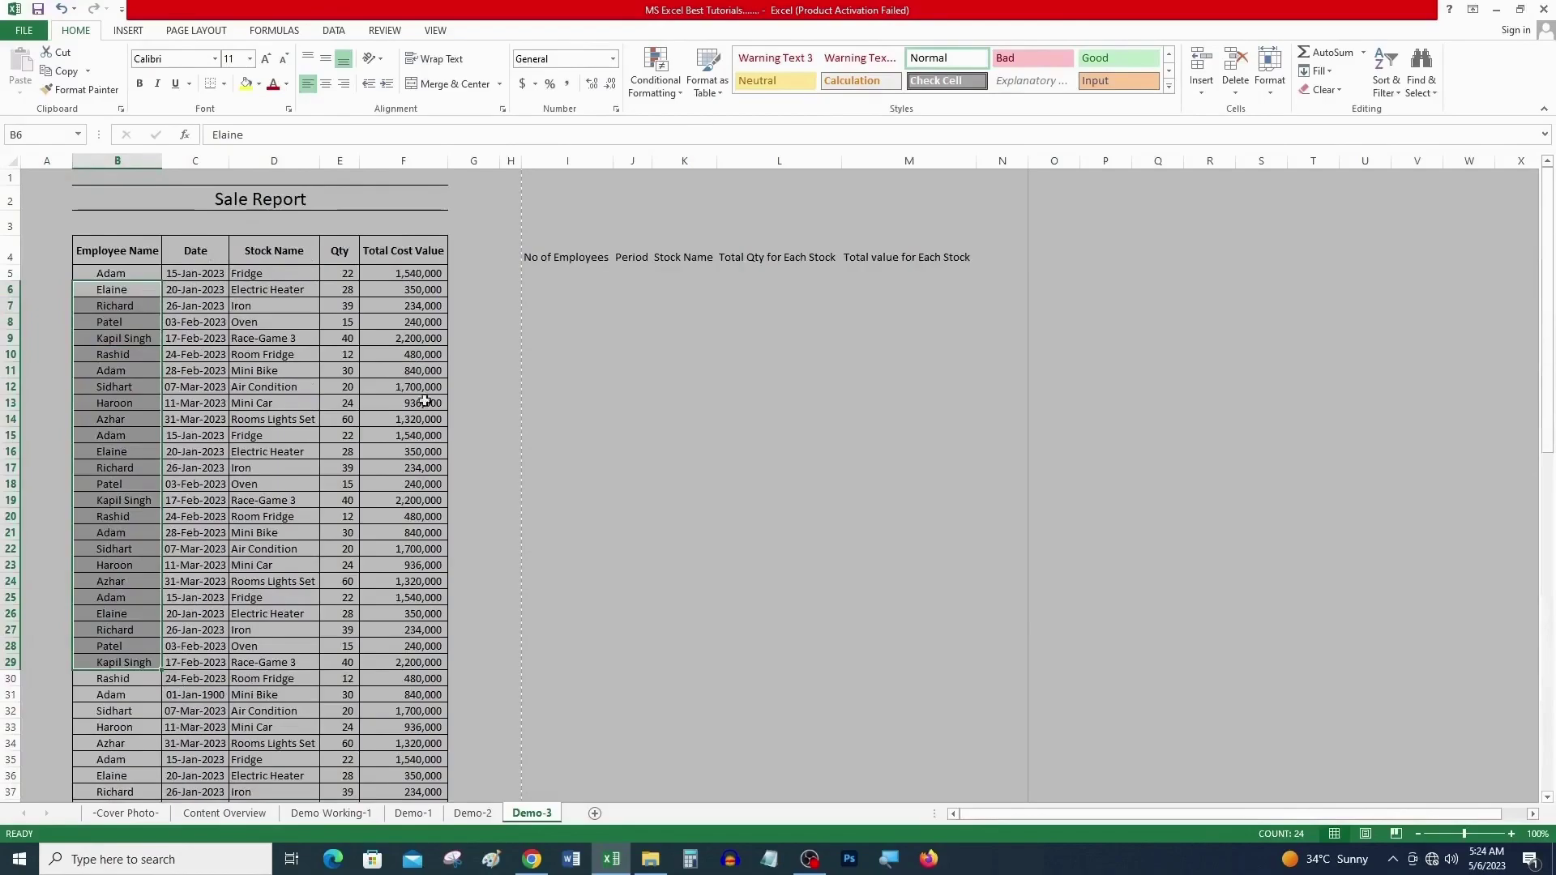
# Step: In Page Break Preview, check the stray entries on pages 3 and 4, and pull the print area's outer boundary back to column H
pyautogui.click(1395, 833)
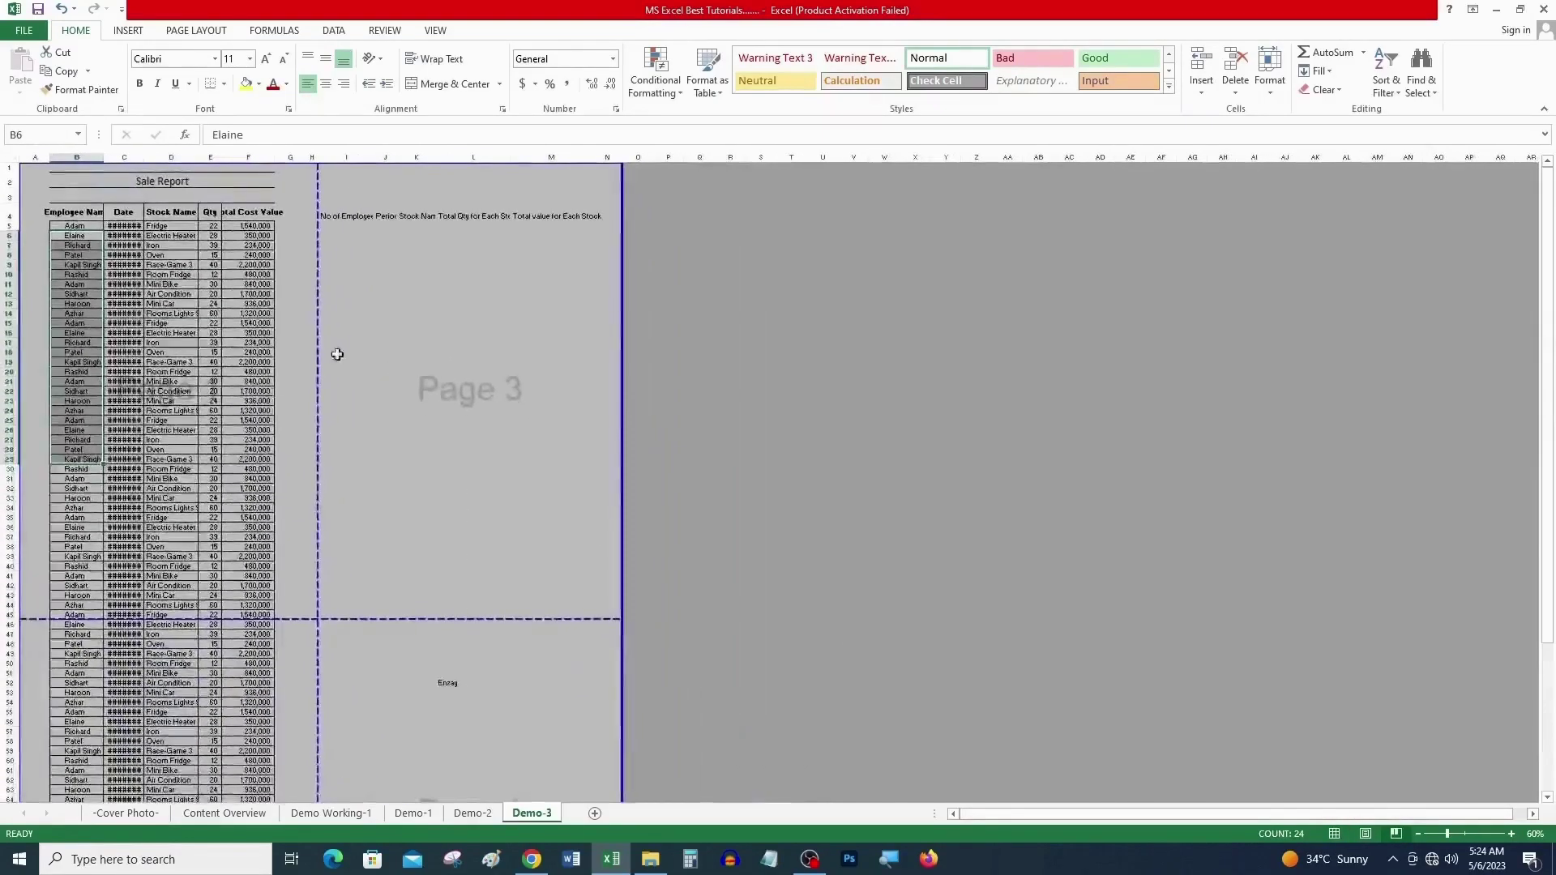
pyautogui.click(338, 215)
pyautogui.click(451, 692)
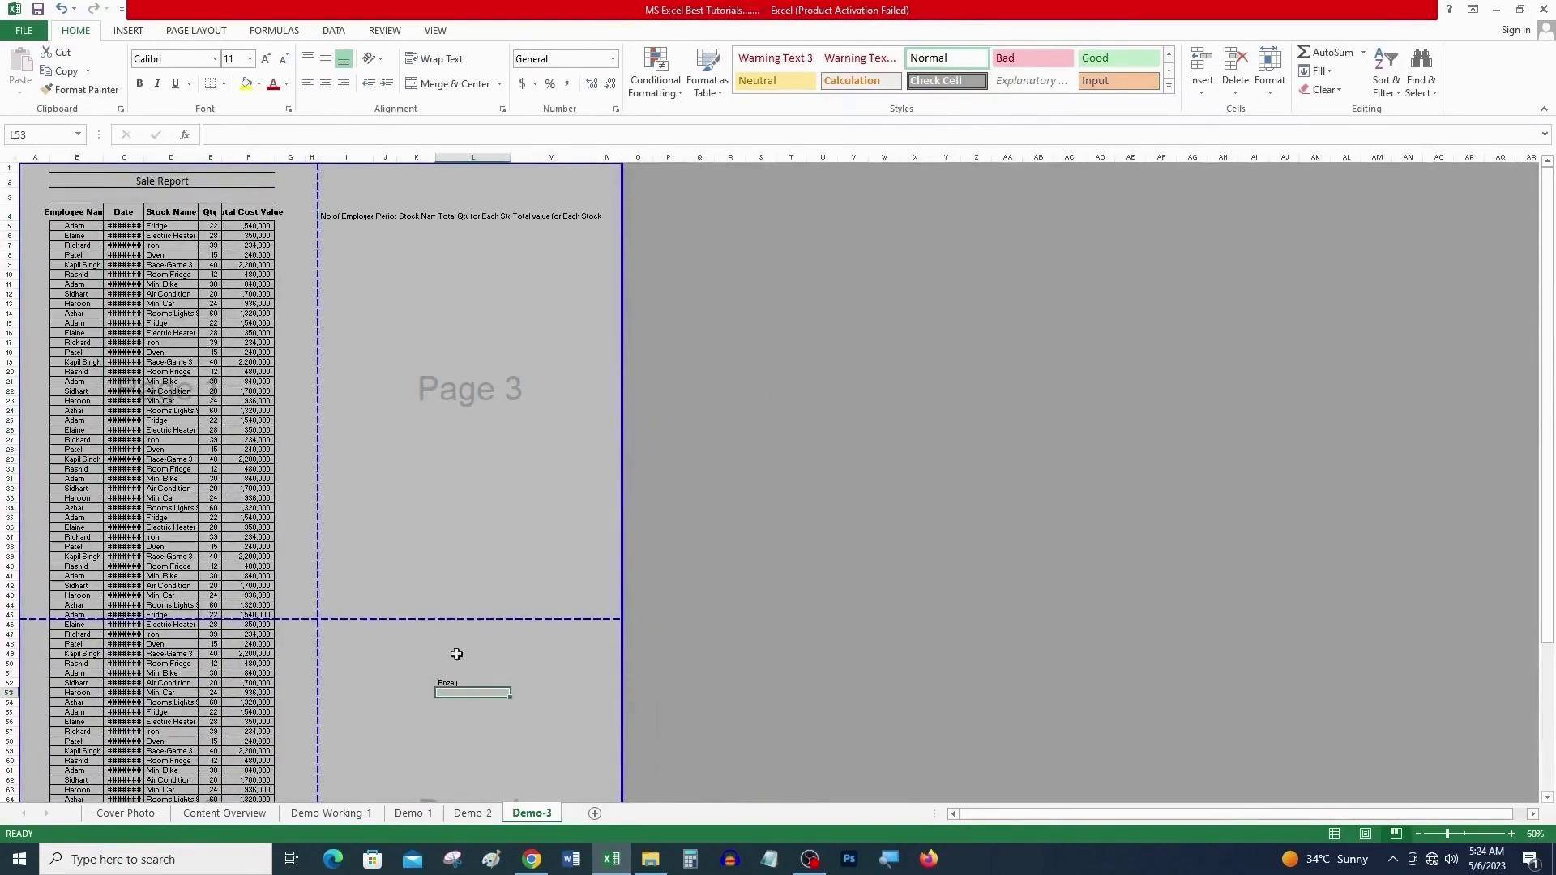
pyautogui.click(445, 225)
pyautogui.scroll(-6, 502, 721)
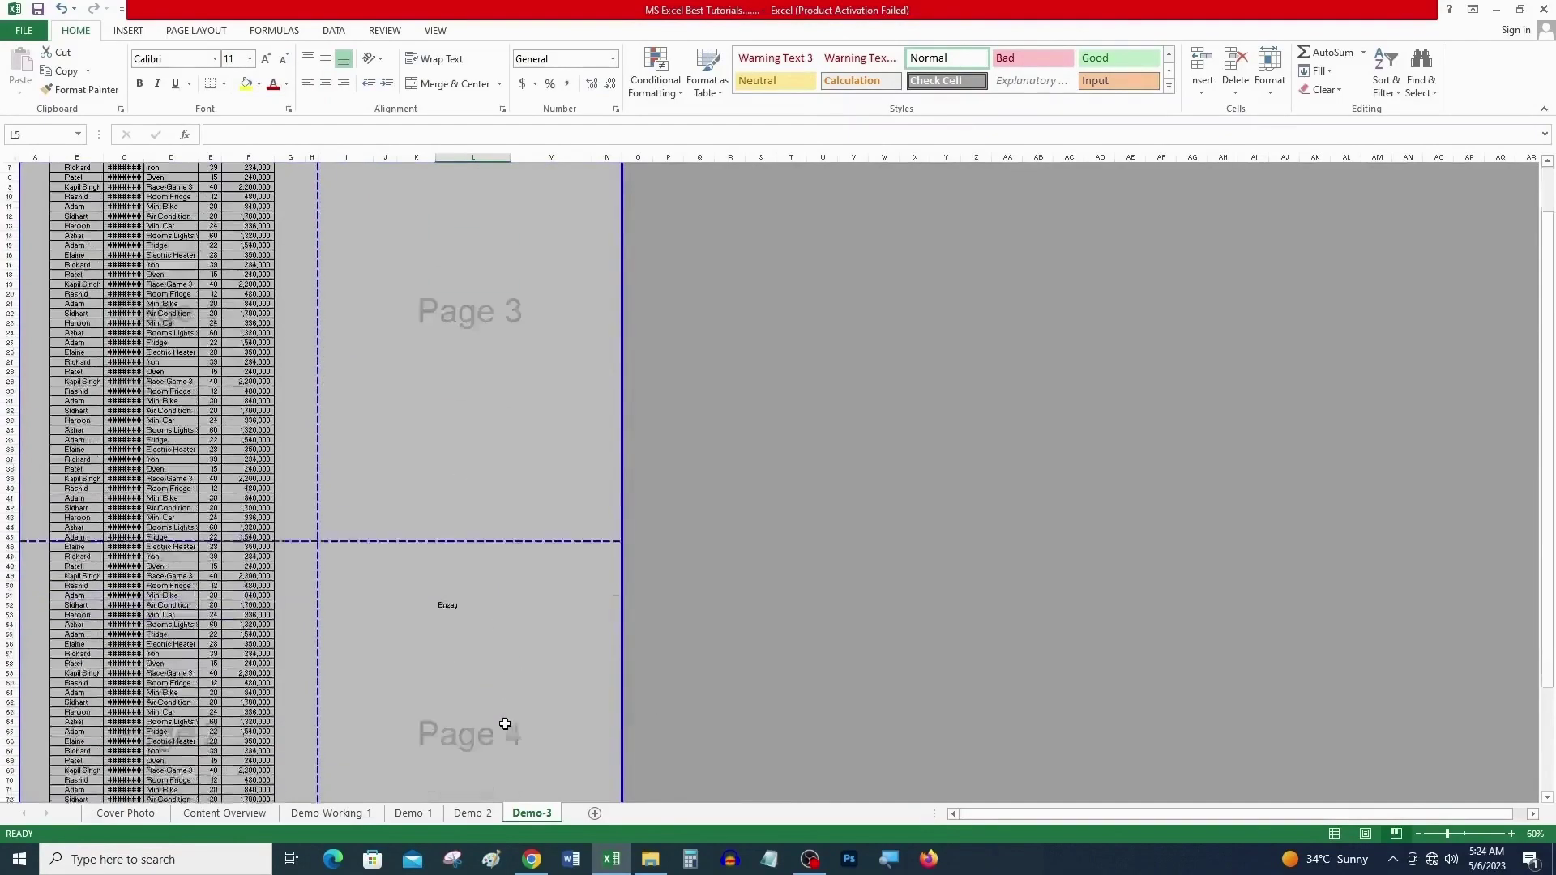
pyautogui.scroll(-6, 501, 736)
pyautogui.scroll(12, 501, 730)
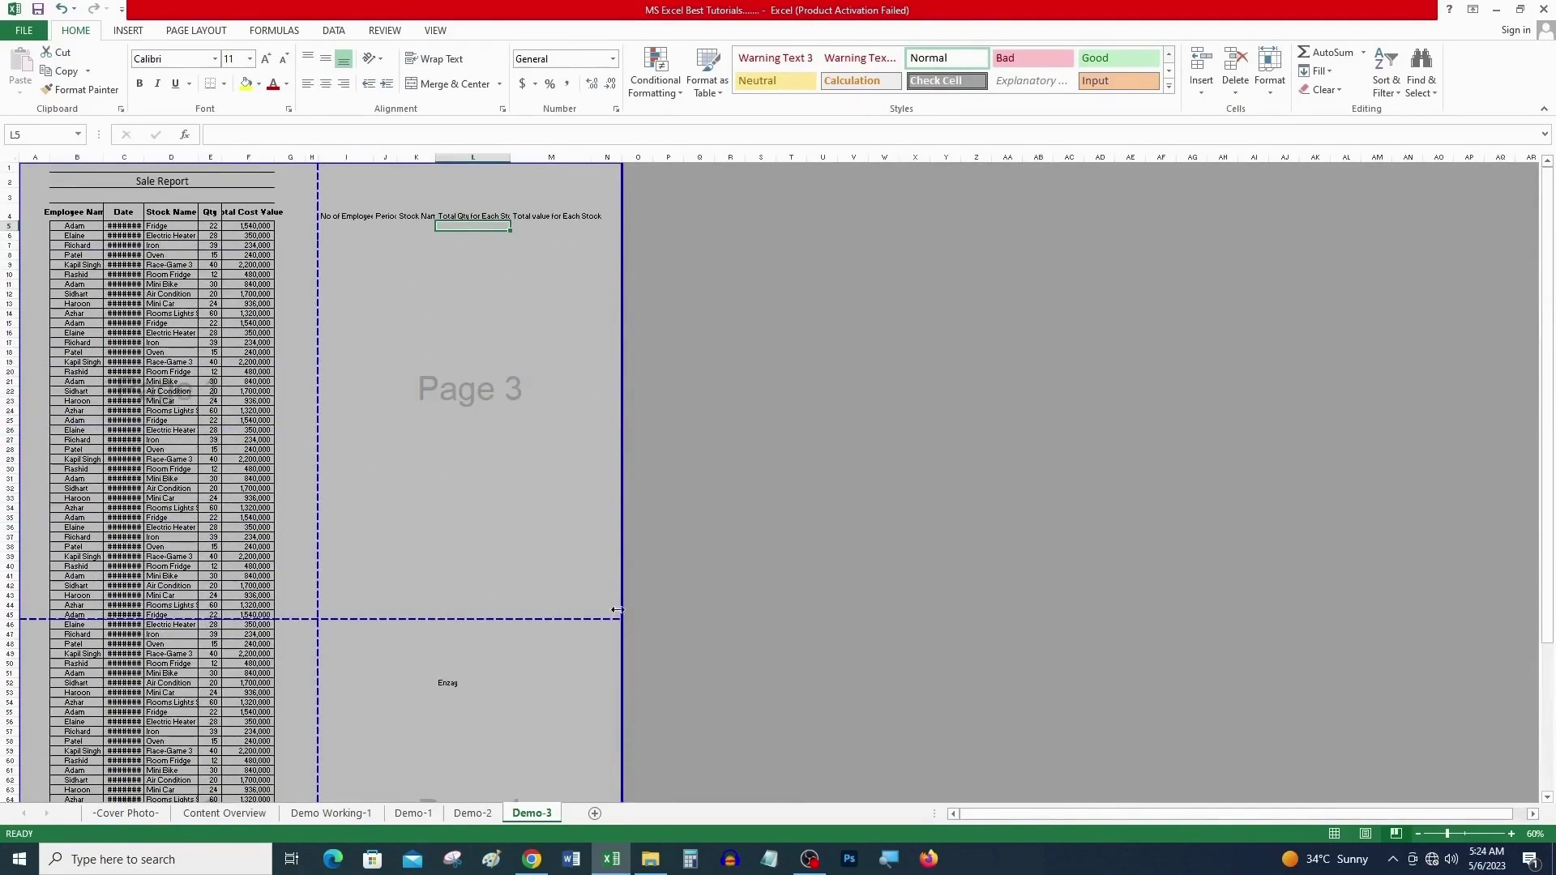
pyautogui.moveTo(621, 601); pyautogui.dragTo(310, 588)
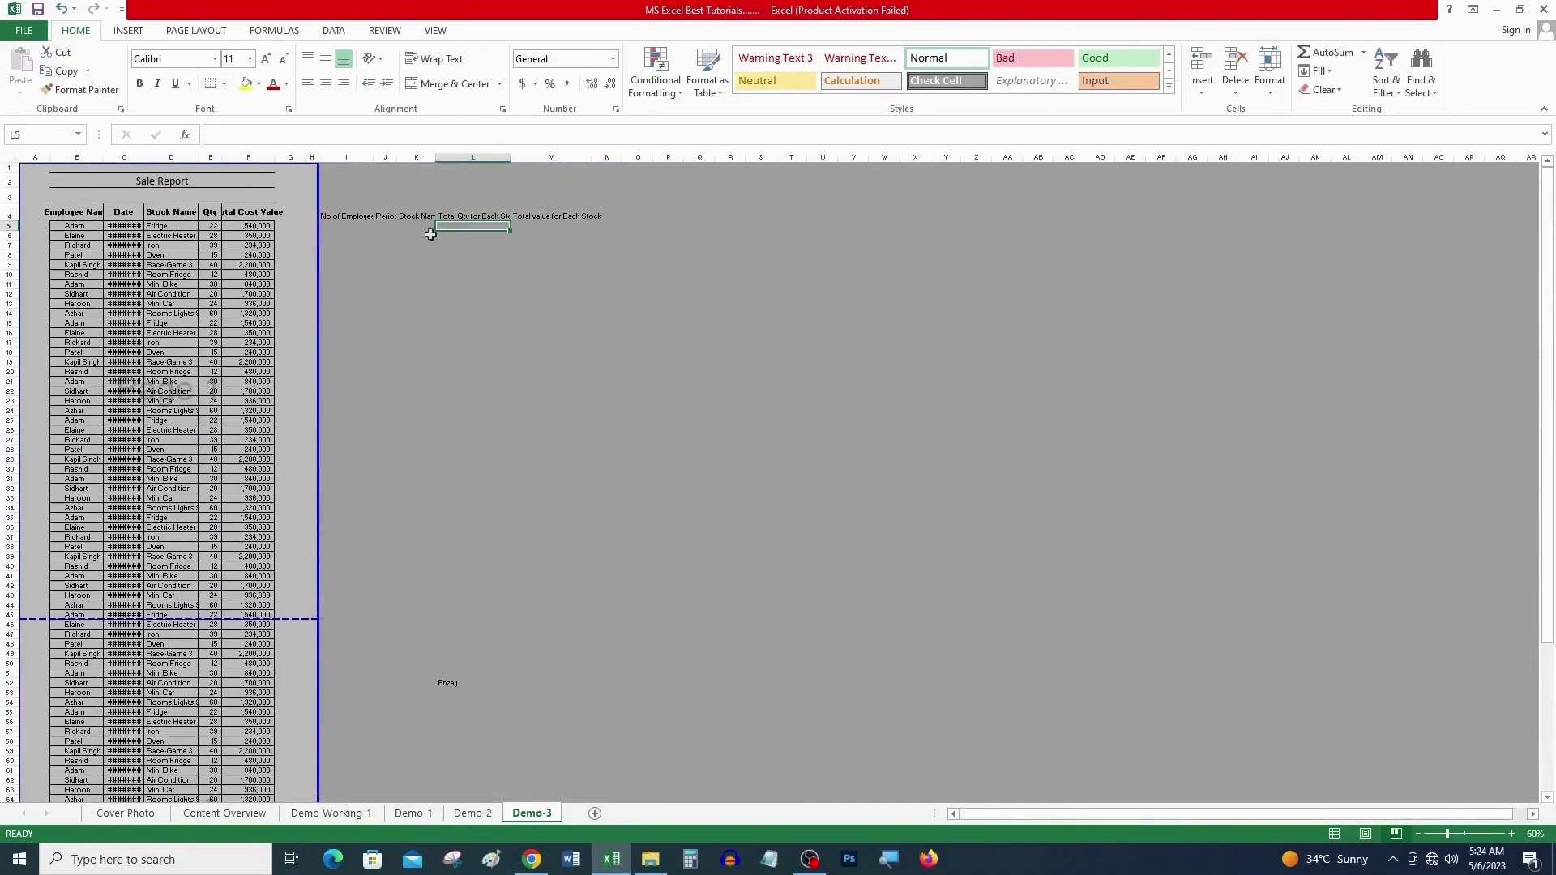
# Step: Check both pages of the Sale Report in the print preview, and return the sheet to Normal view
pyautogui.hotkey('ctrl', 'p')
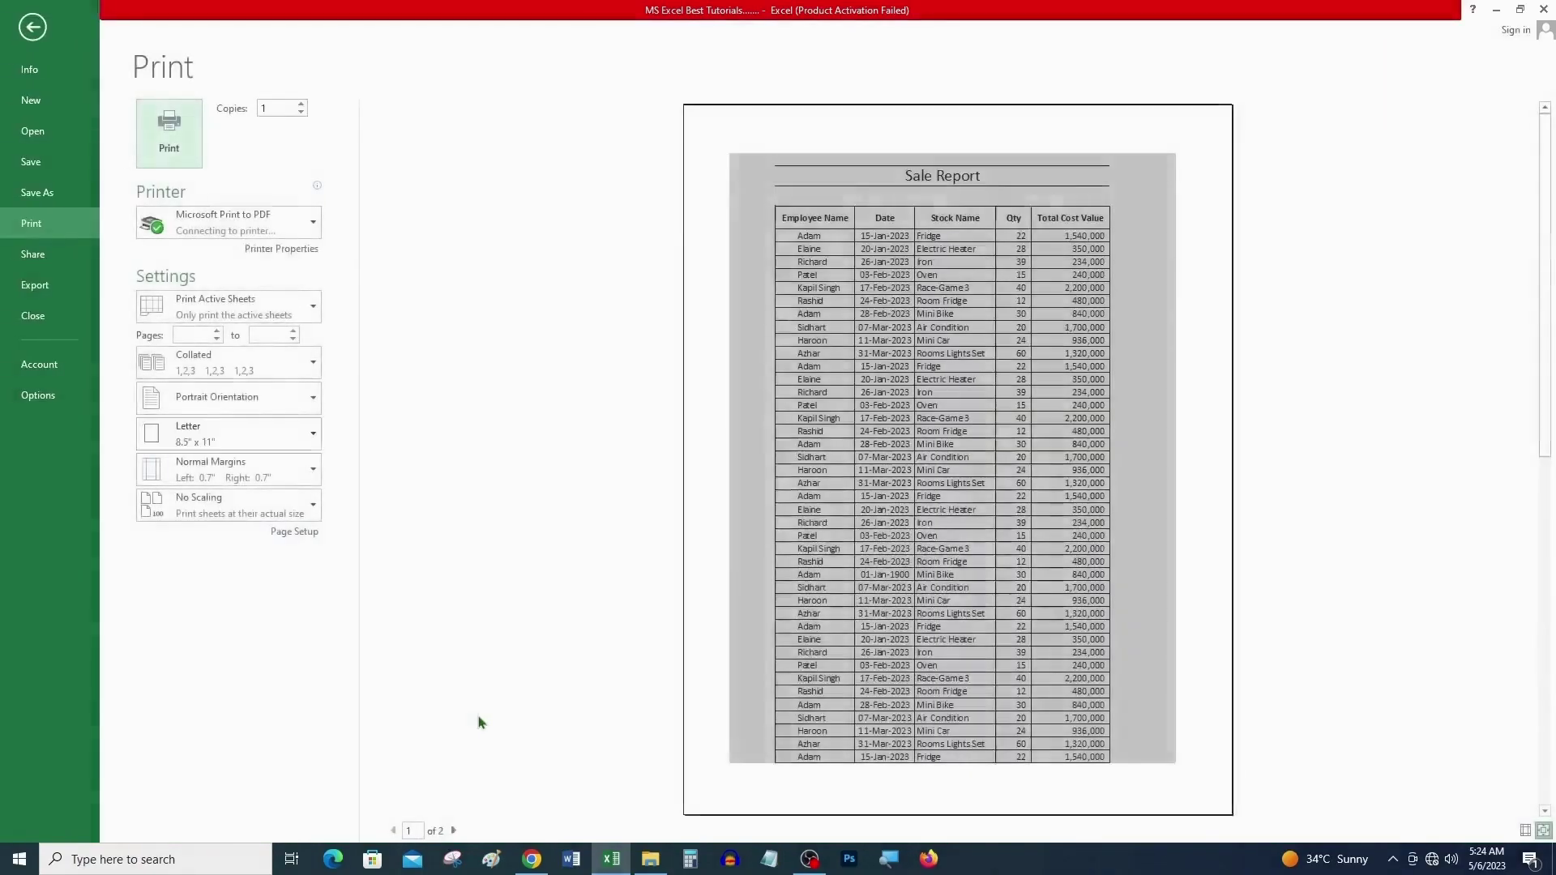
pyautogui.scroll(-1, 937, 528)
pyautogui.scroll(1, 937, 529)
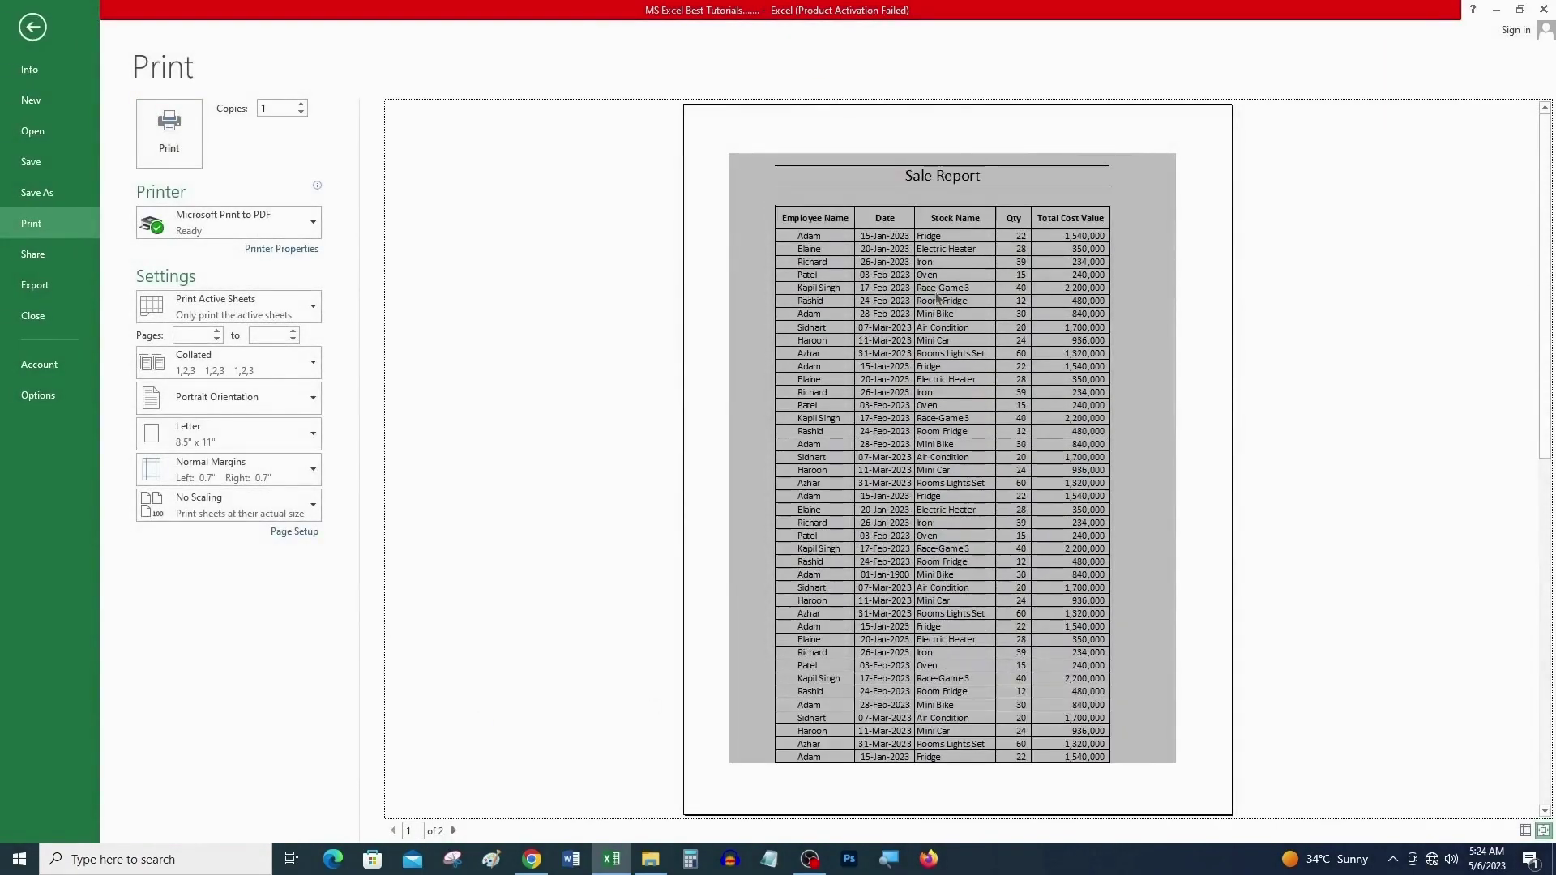
pyautogui.scroll(-1, 937, 297)
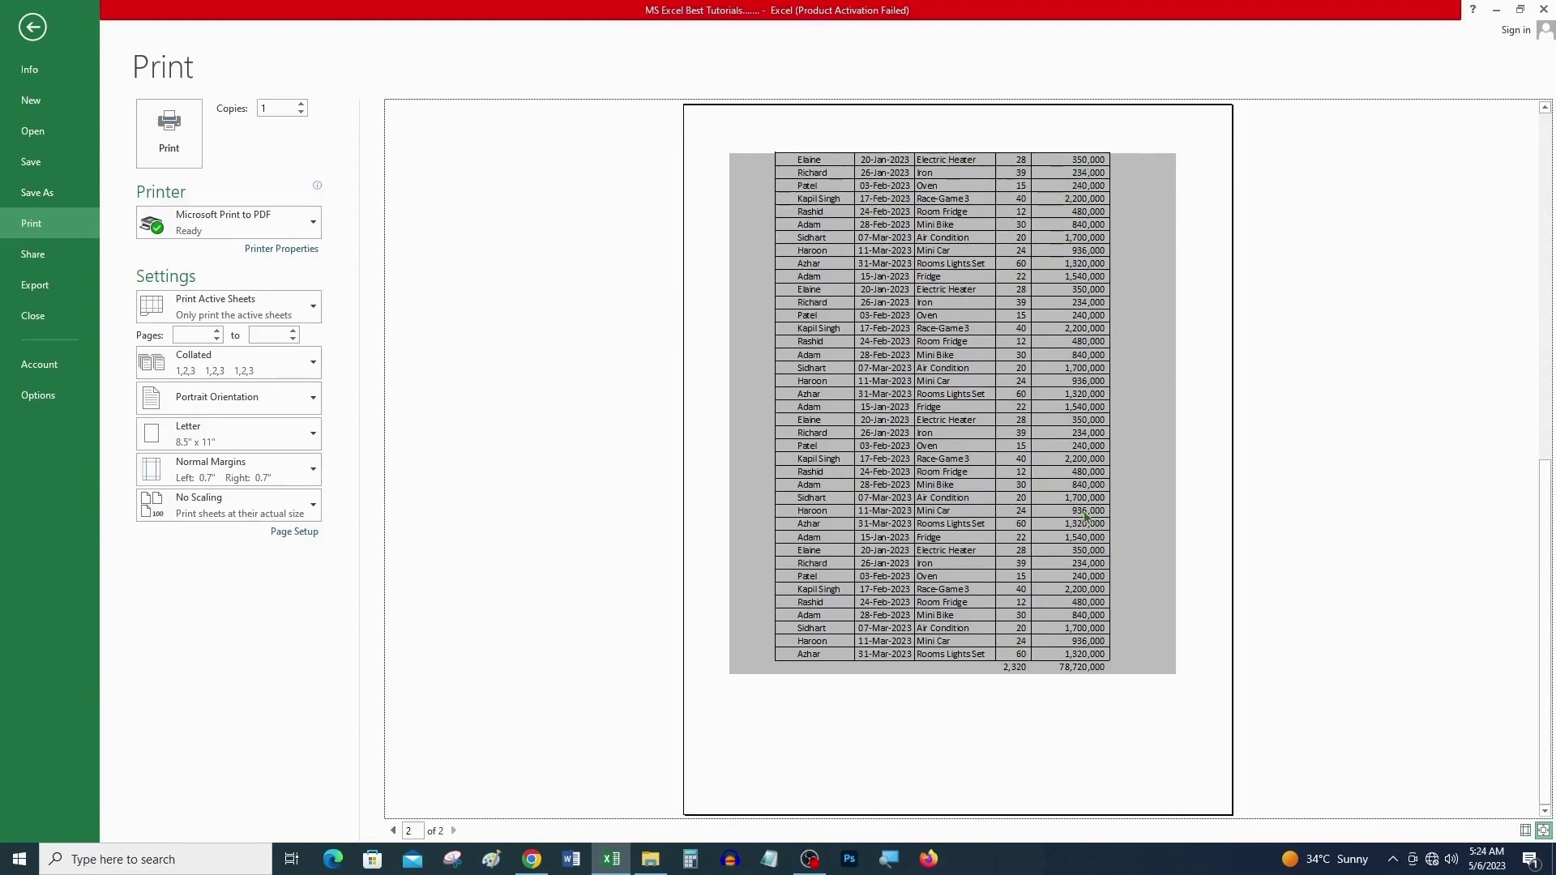
pyautogui.press('Escape')
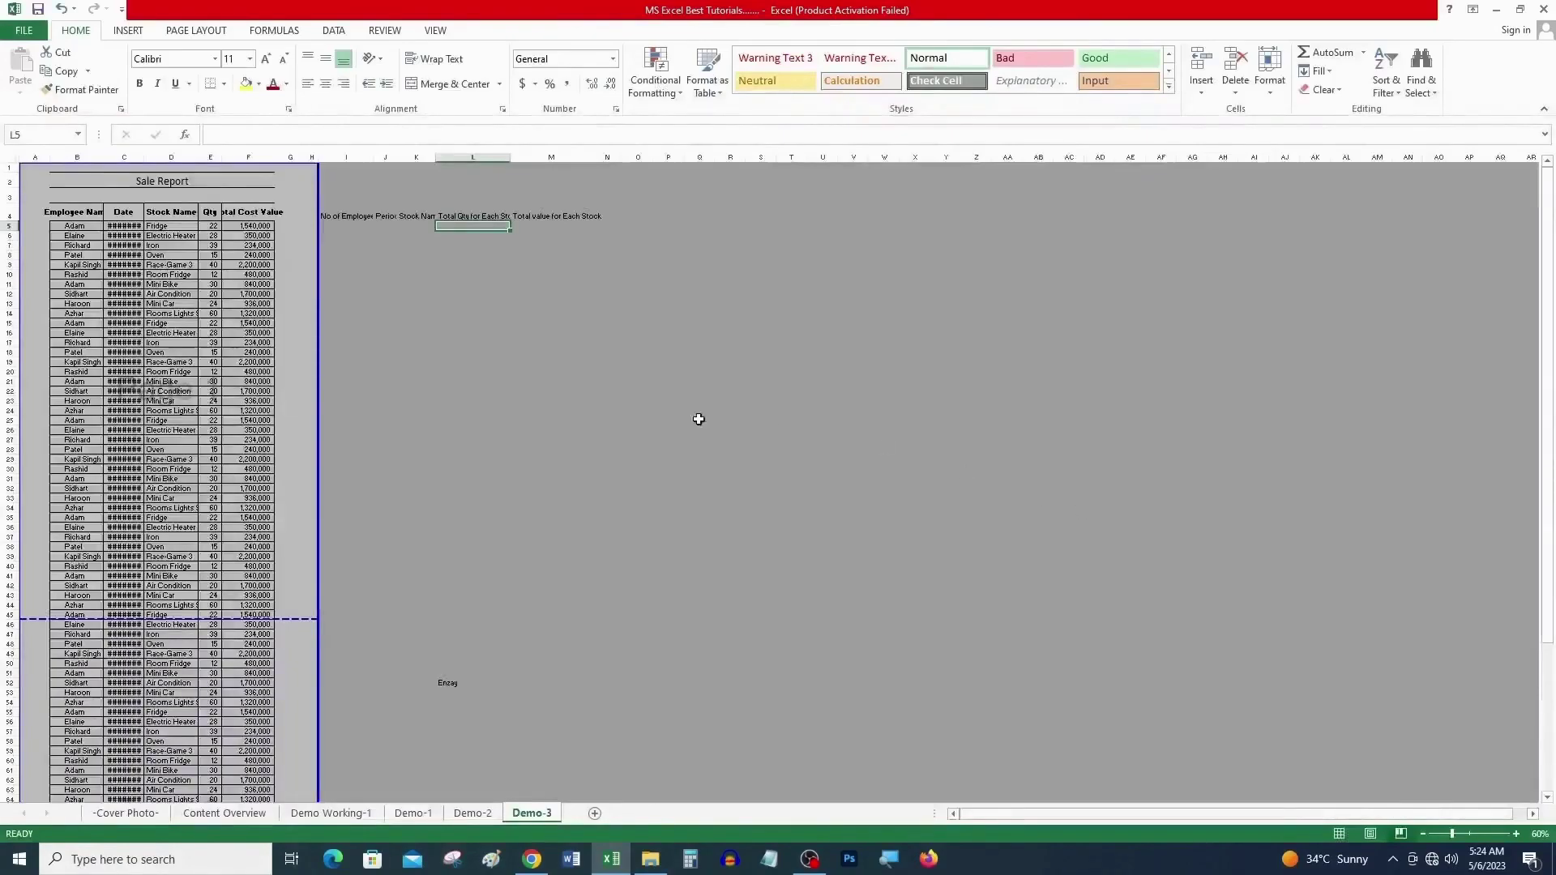
pyautogui.click(1339, 834)
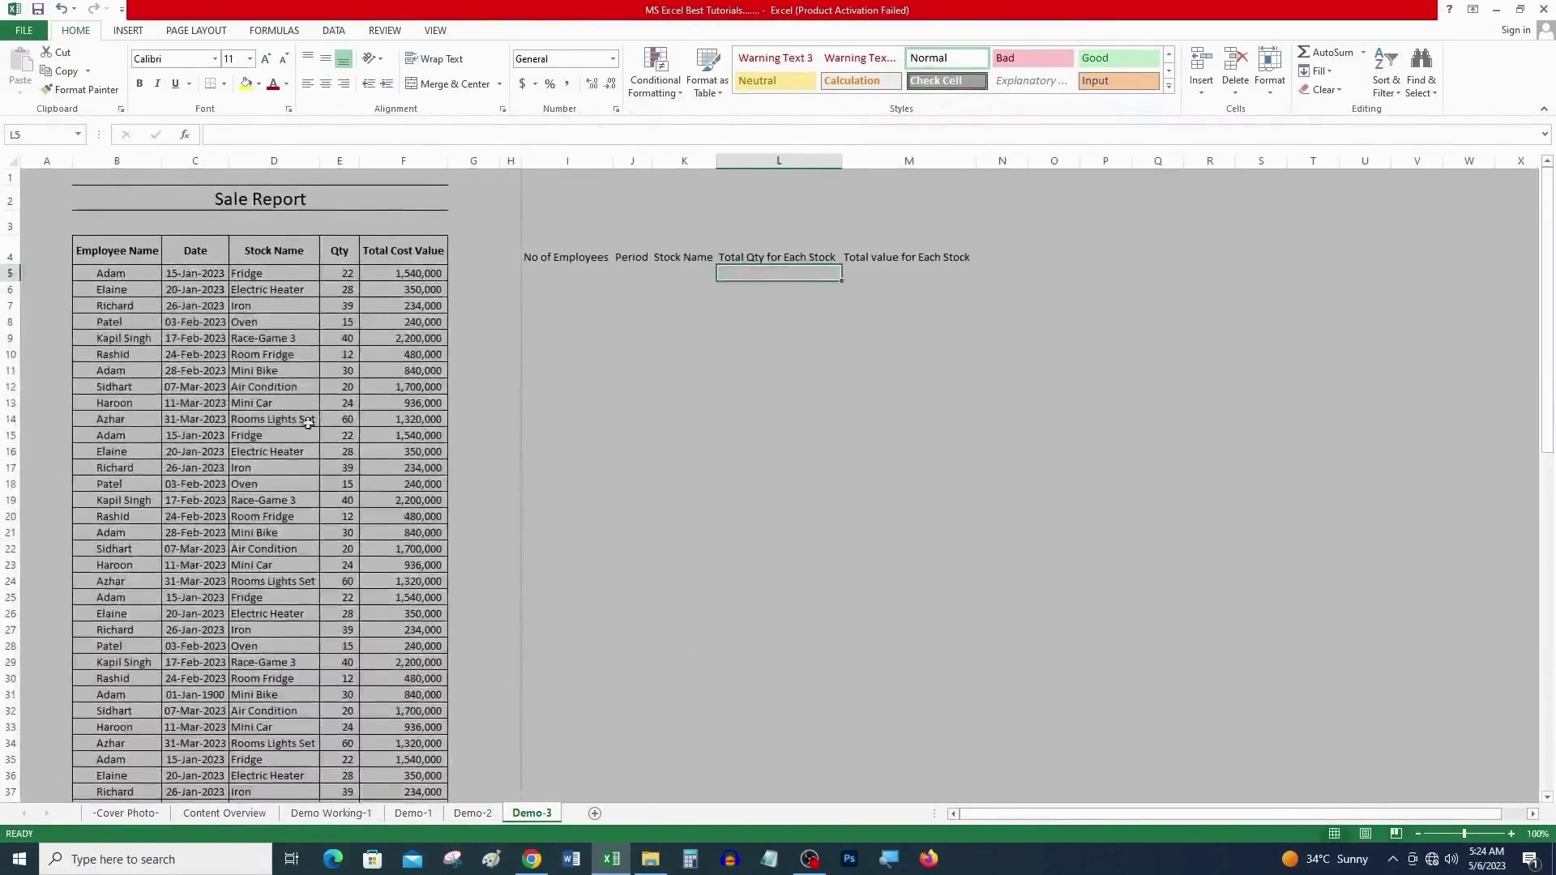
# Step: Set the print titles of the Demo-3 sheet to repeat rows $1:$4 at the top of every page
pyautogui.moveTo(105, 256); pyautogui.dragTo(399, 261)
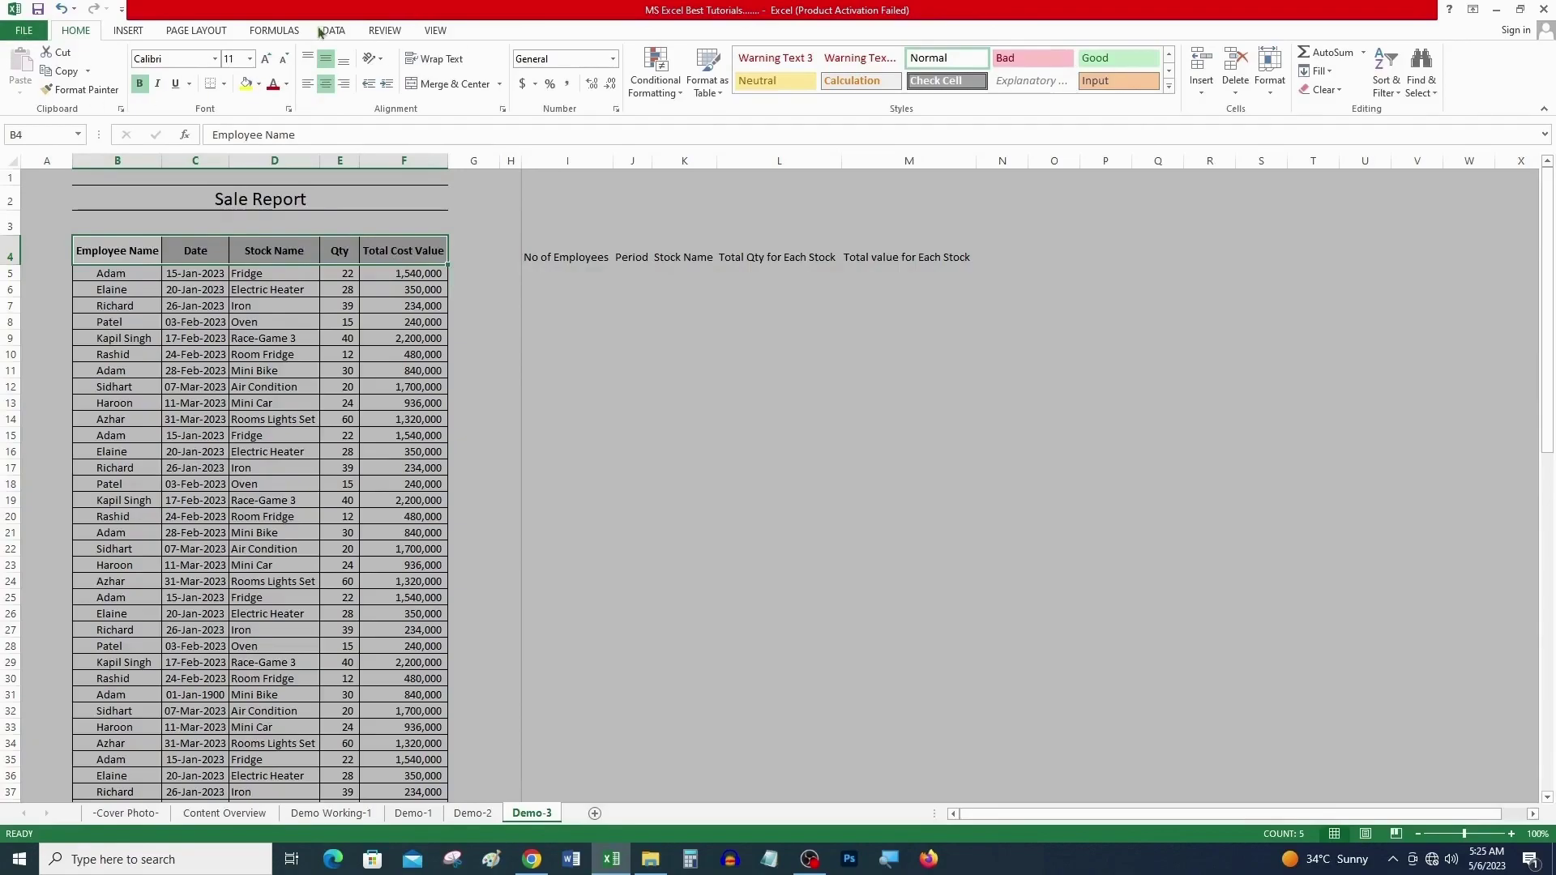
pyautogui.click(207, 31)
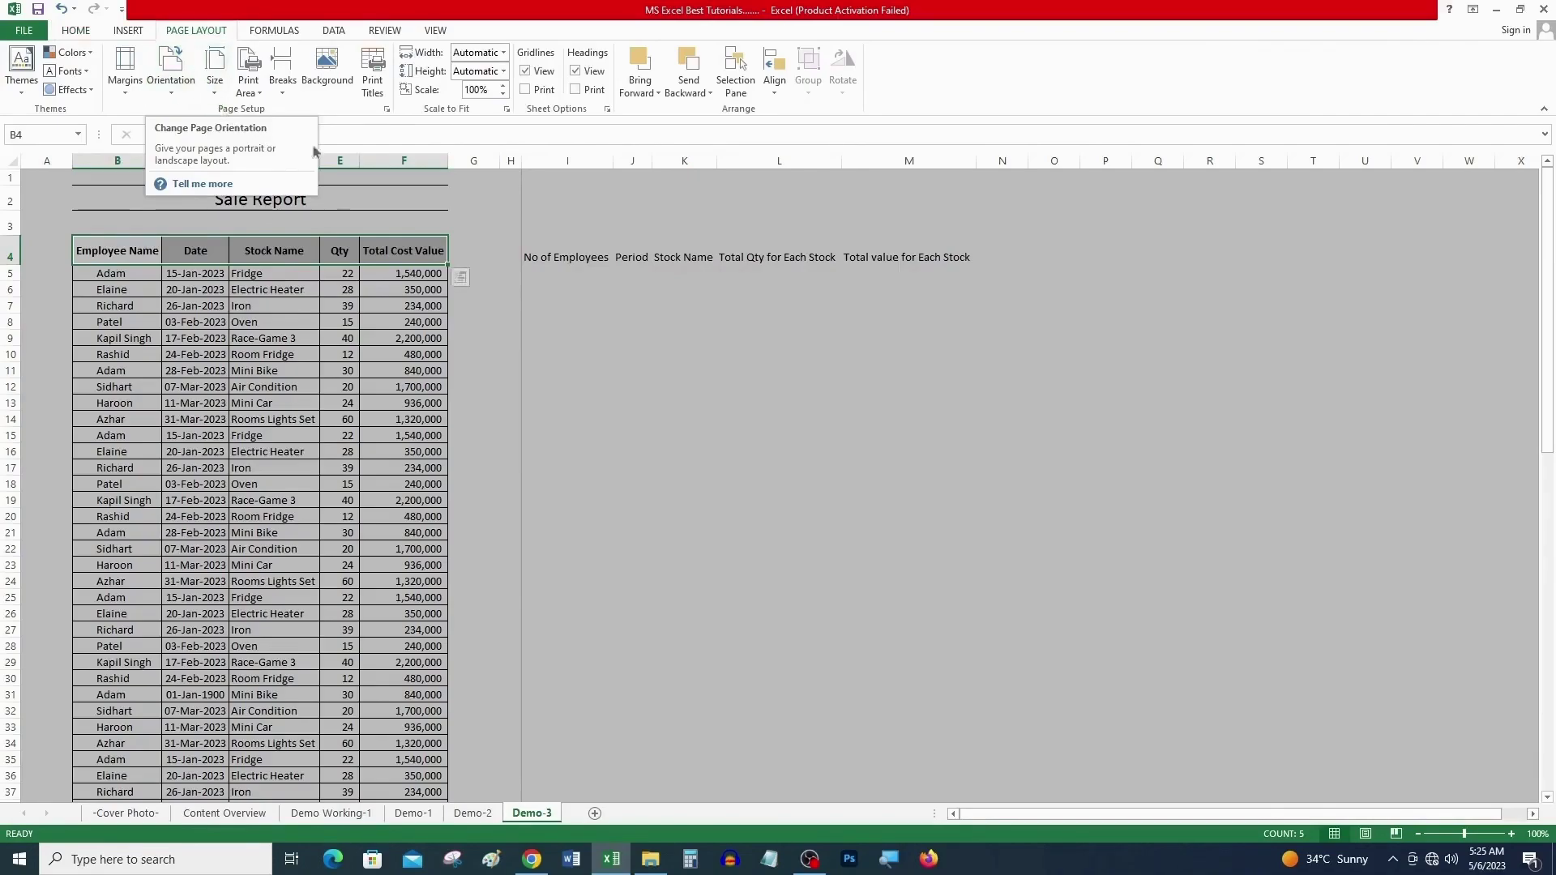
pyautogui.click(373, 85)
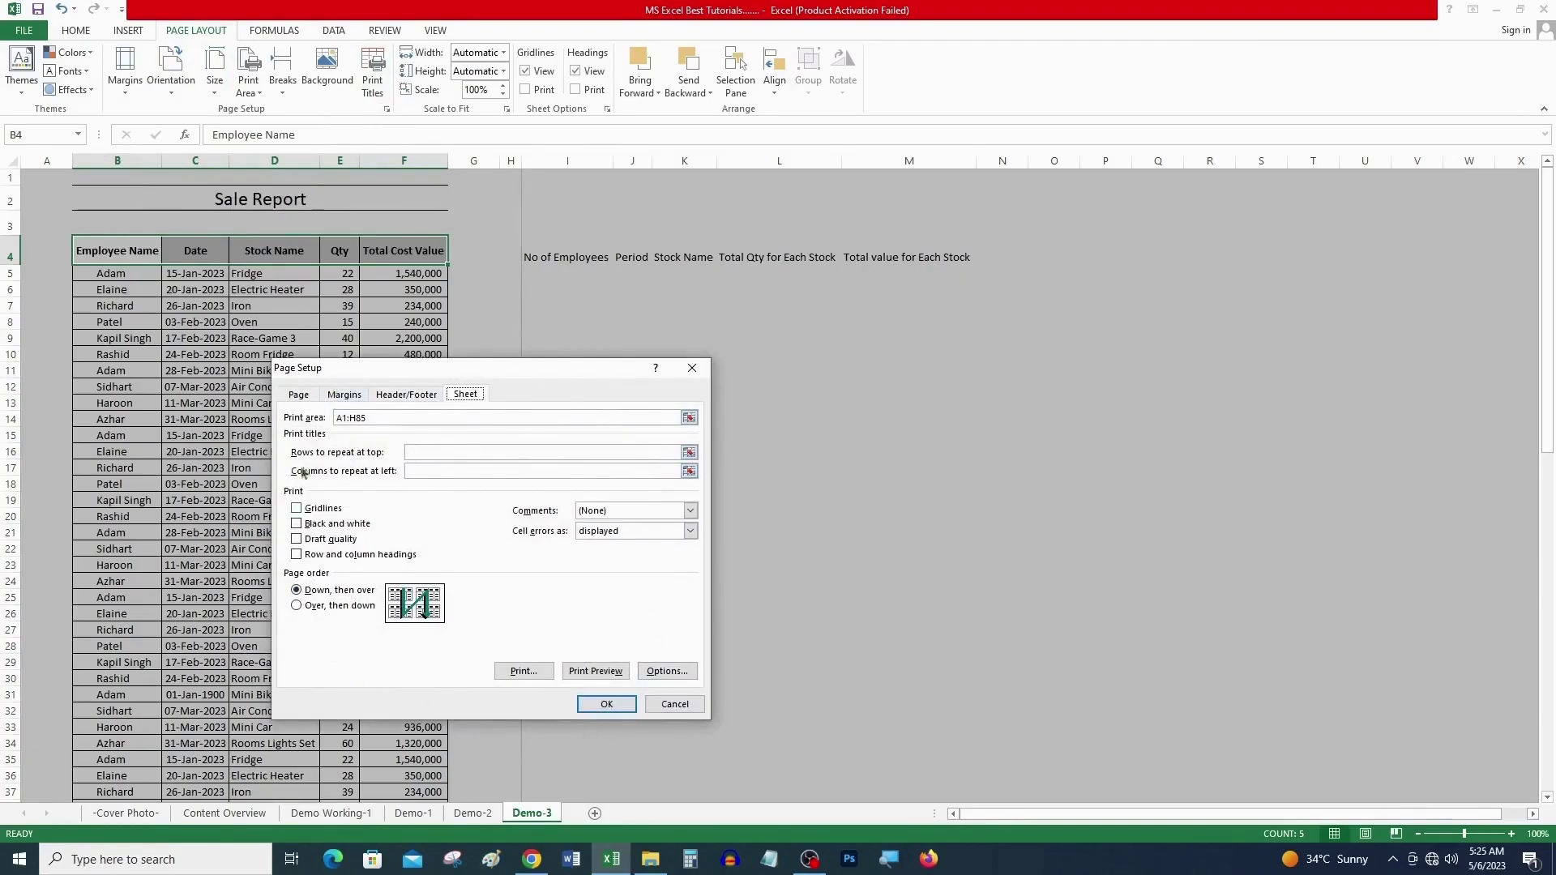
pyautogui.click(351, 400)
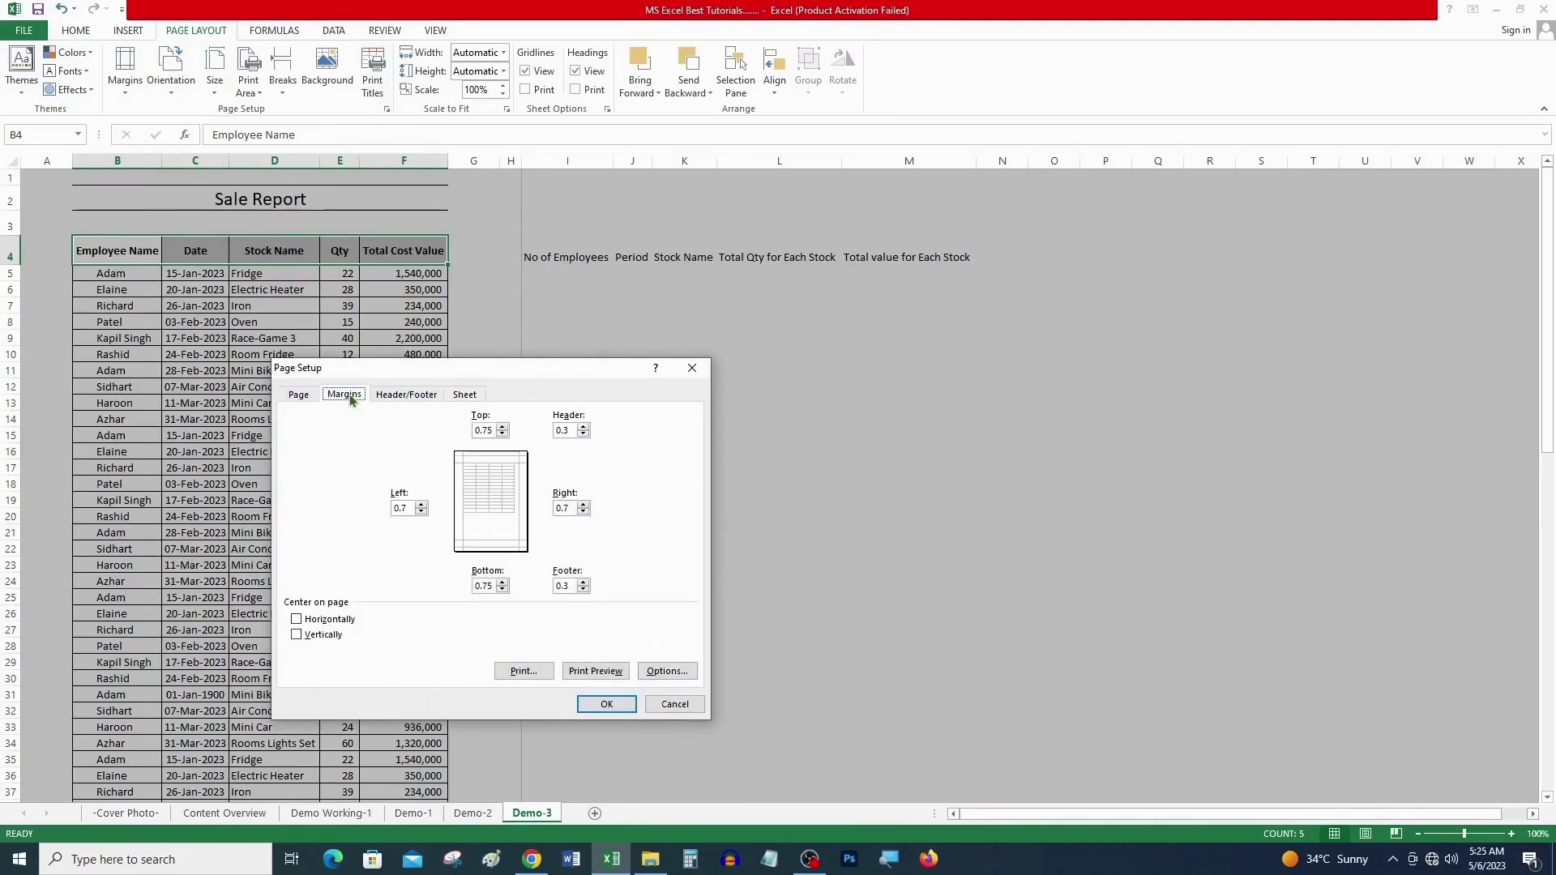
pyautogui.click(466, 397)
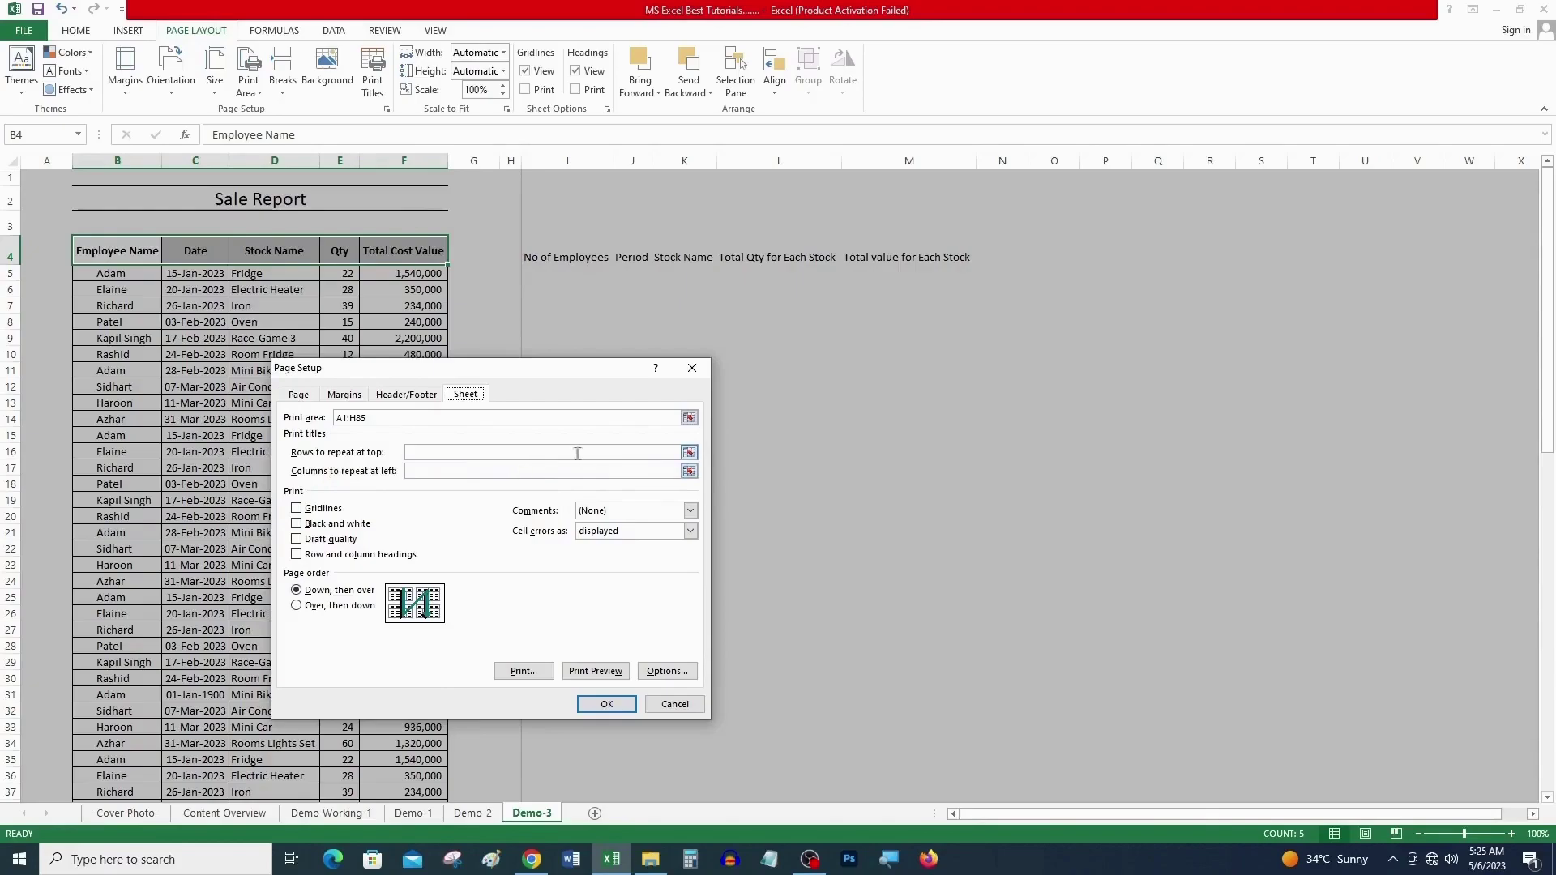
pyautogui.click(689, 452)
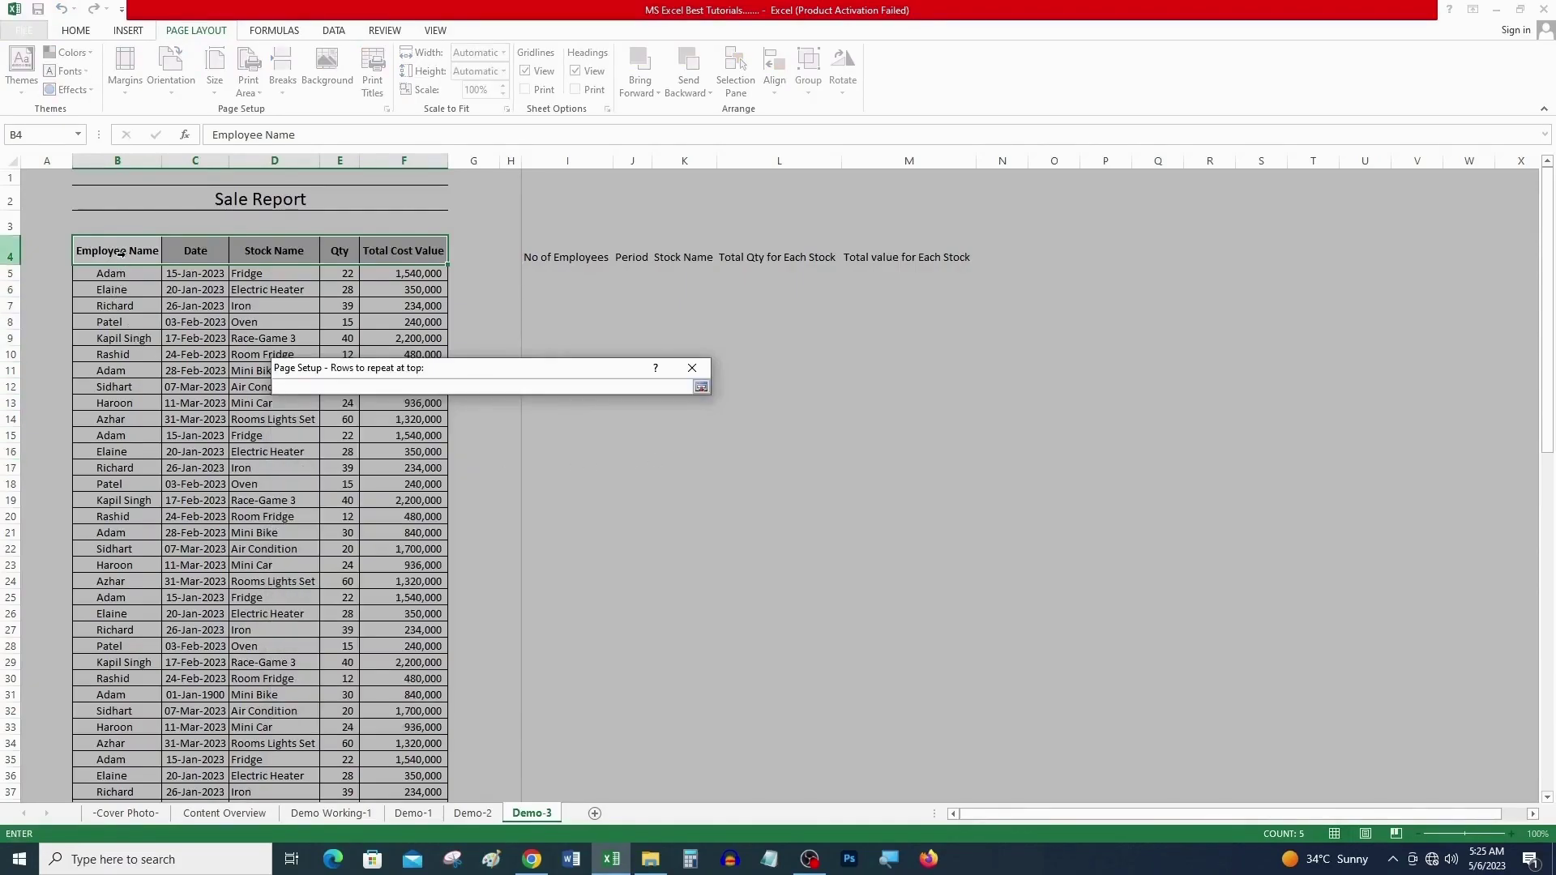
pyautogui.moveTo(7, 177); pyautogui.dragTo(9, 188)
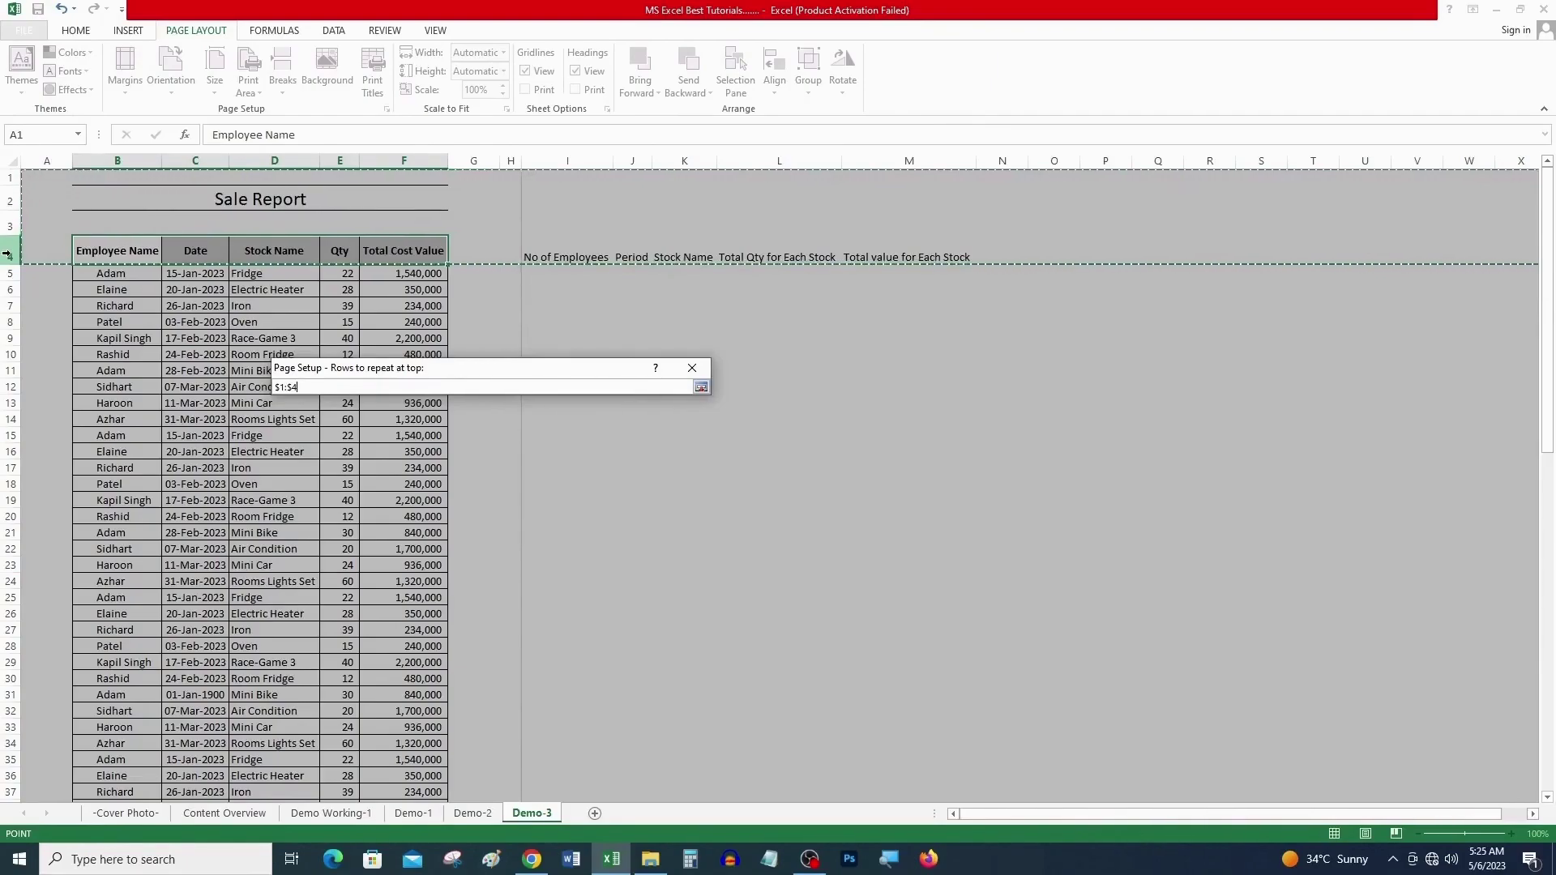
pyautogui.press('Return')
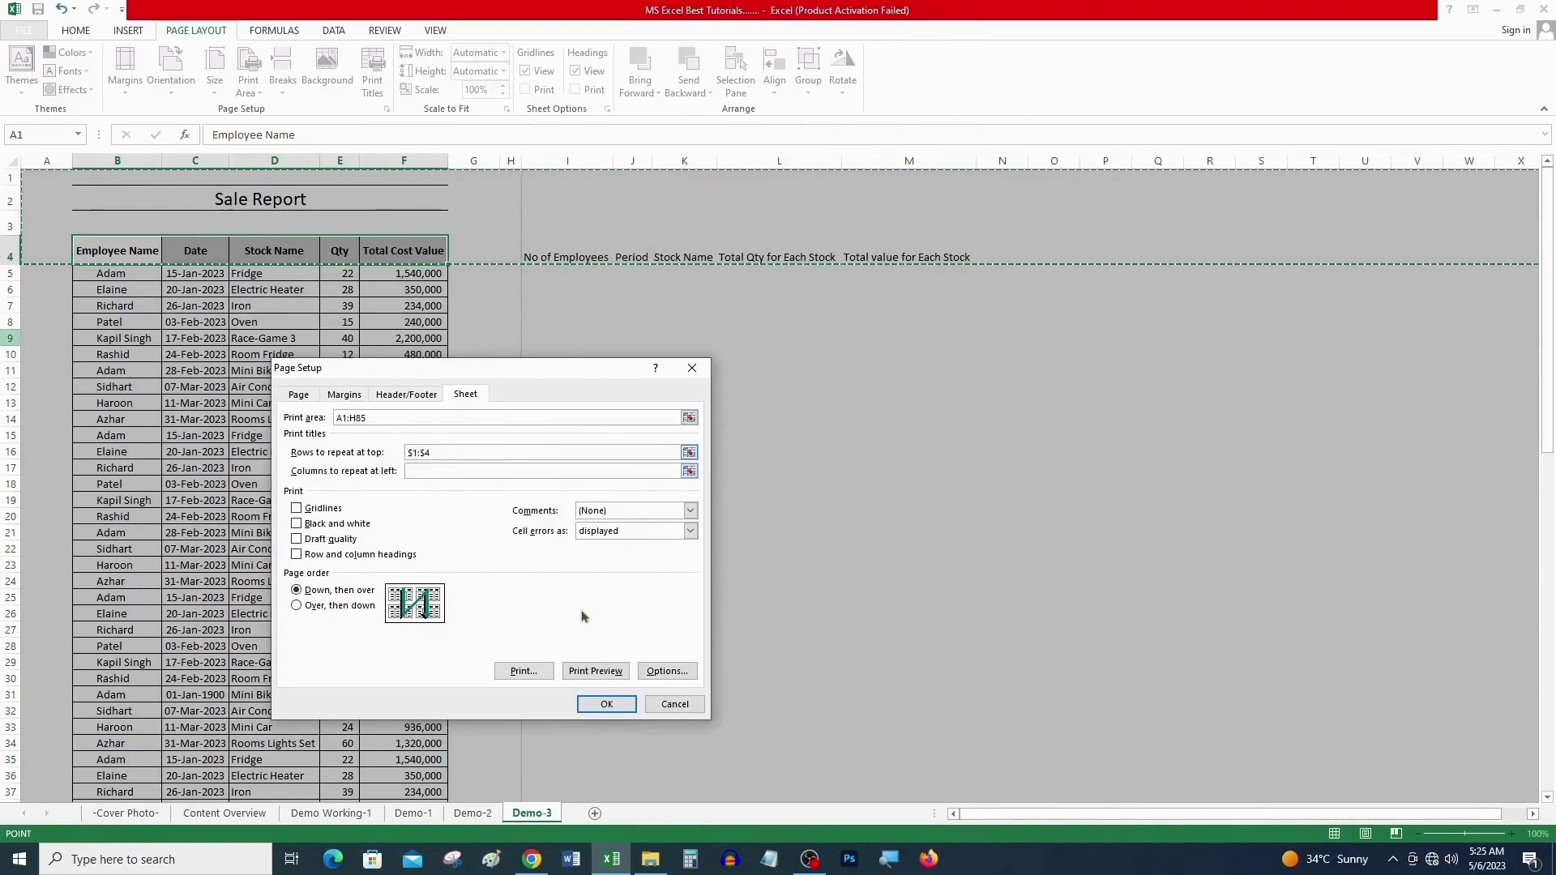
pyautogui.click(618, 703)
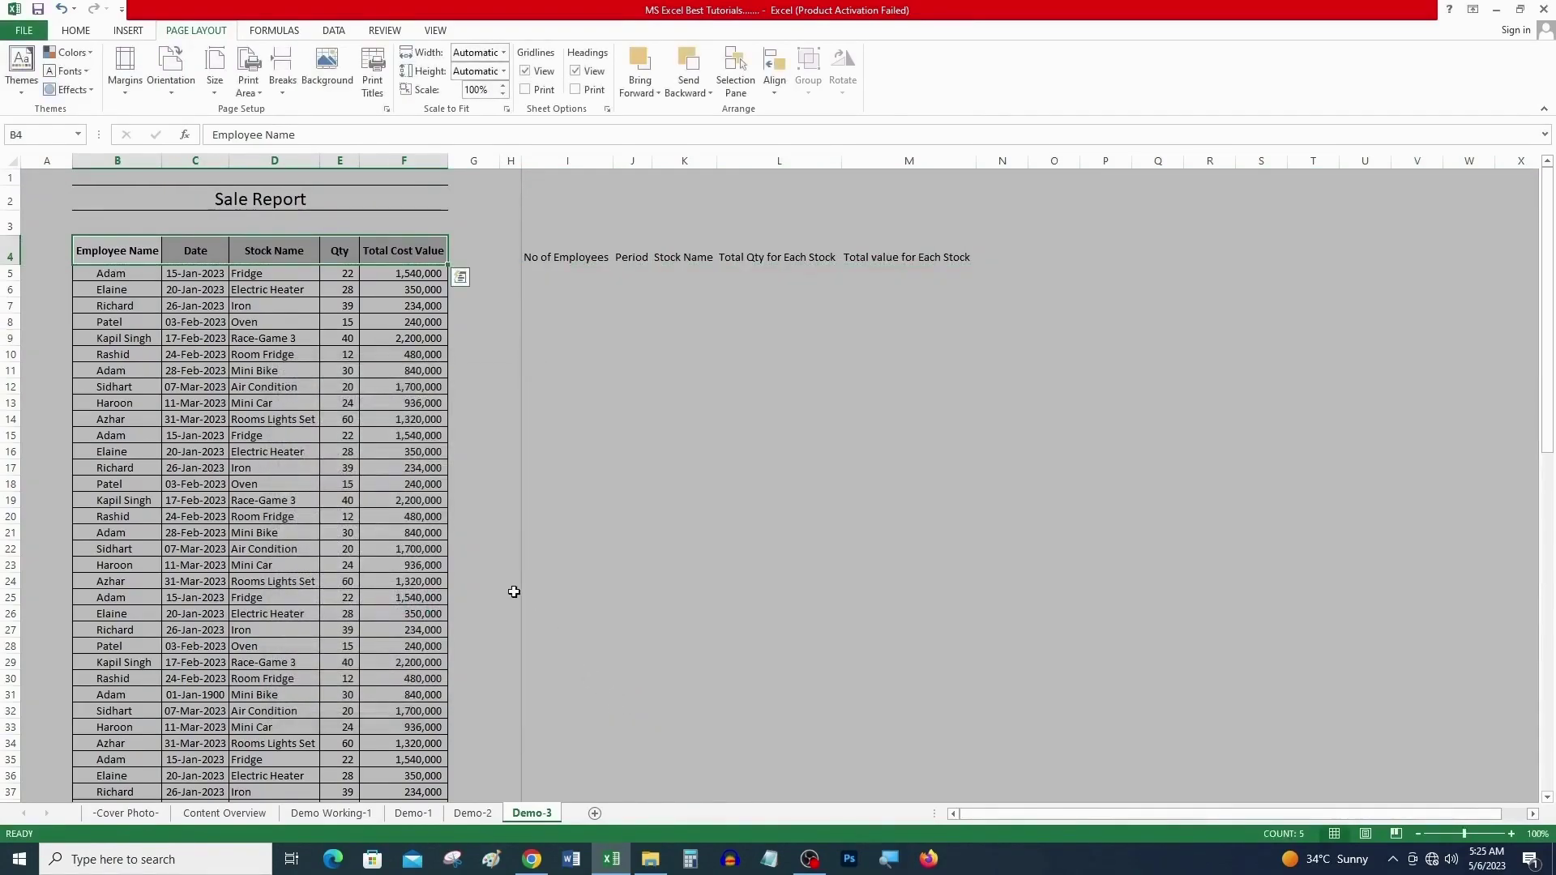
# Step: Compare the headings on pages 1 and 2 of the Sale Report's print preview, and return to the sheet
pyautogui.hotkey('ctrl', 'p')
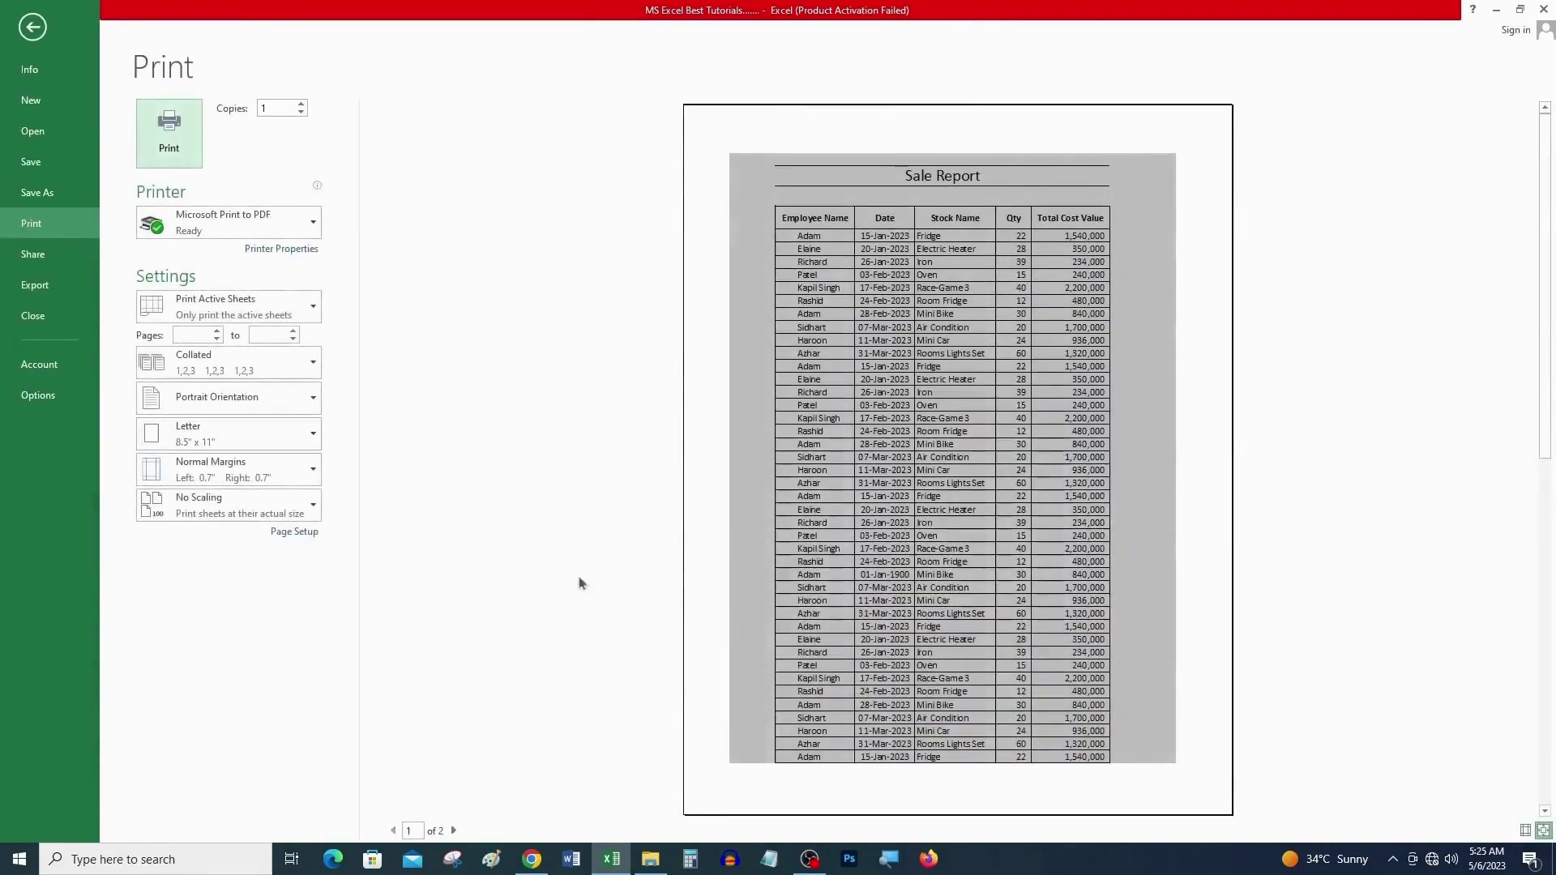
pyautogui.click(787, 384)
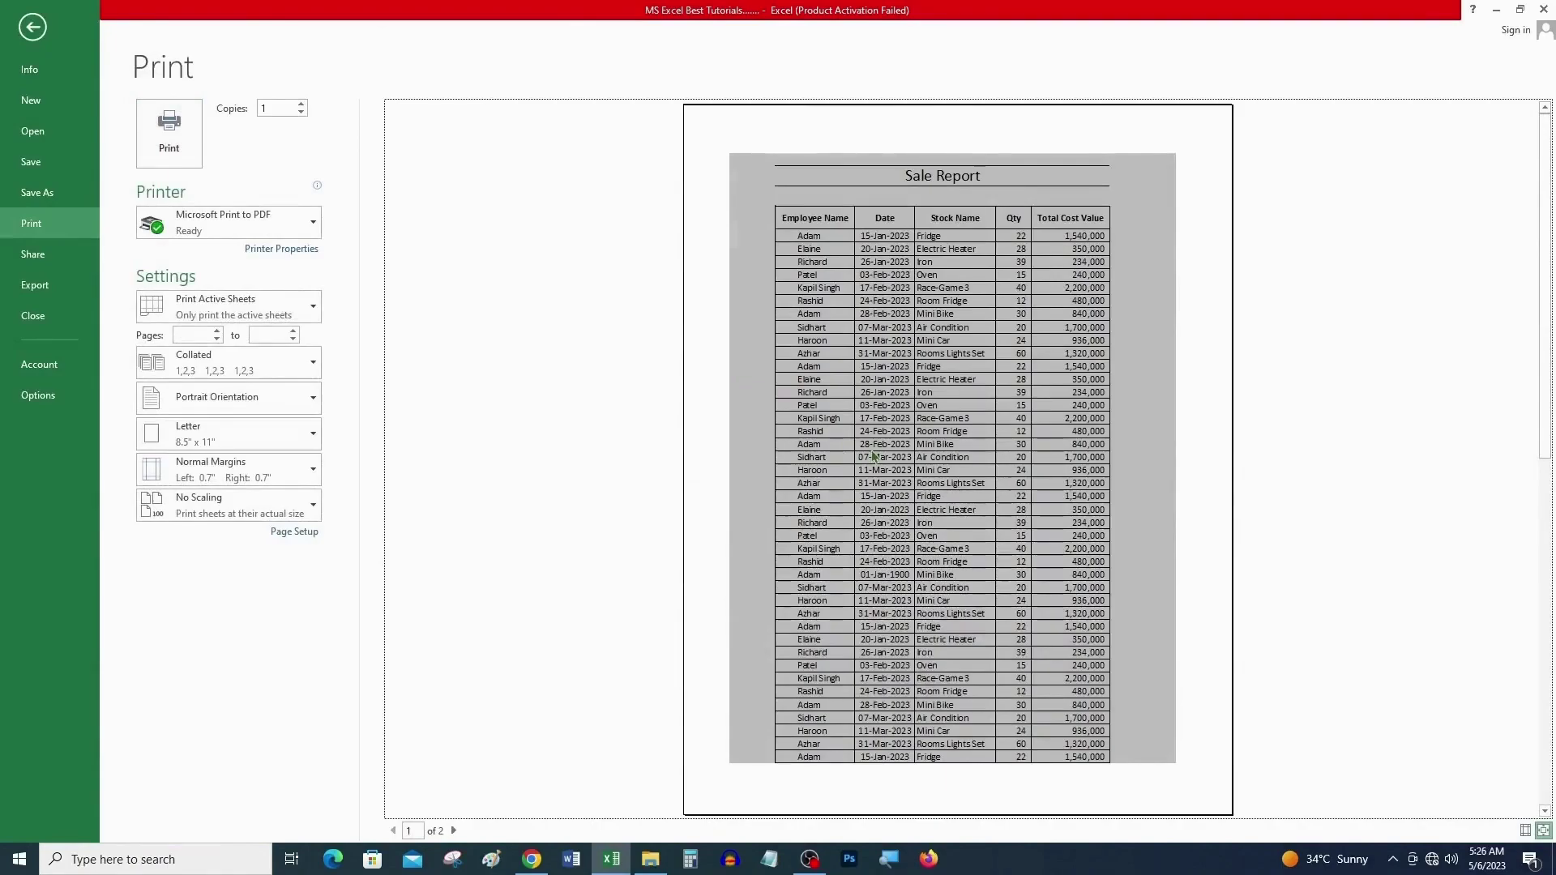
pyautogui.click(455, 832)
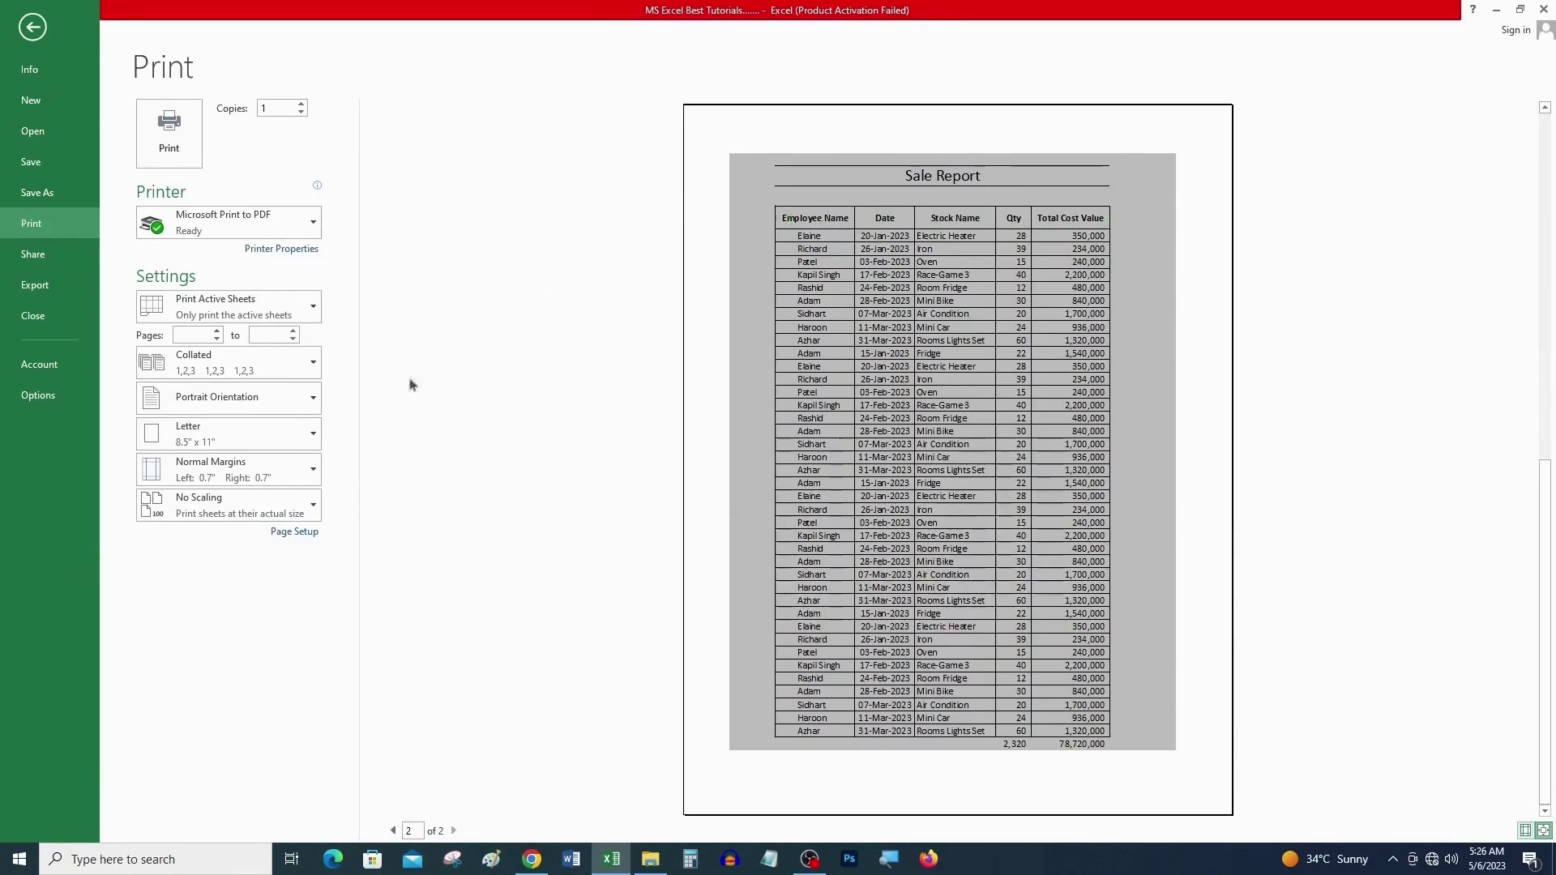
pyautogui.click(395, 831)
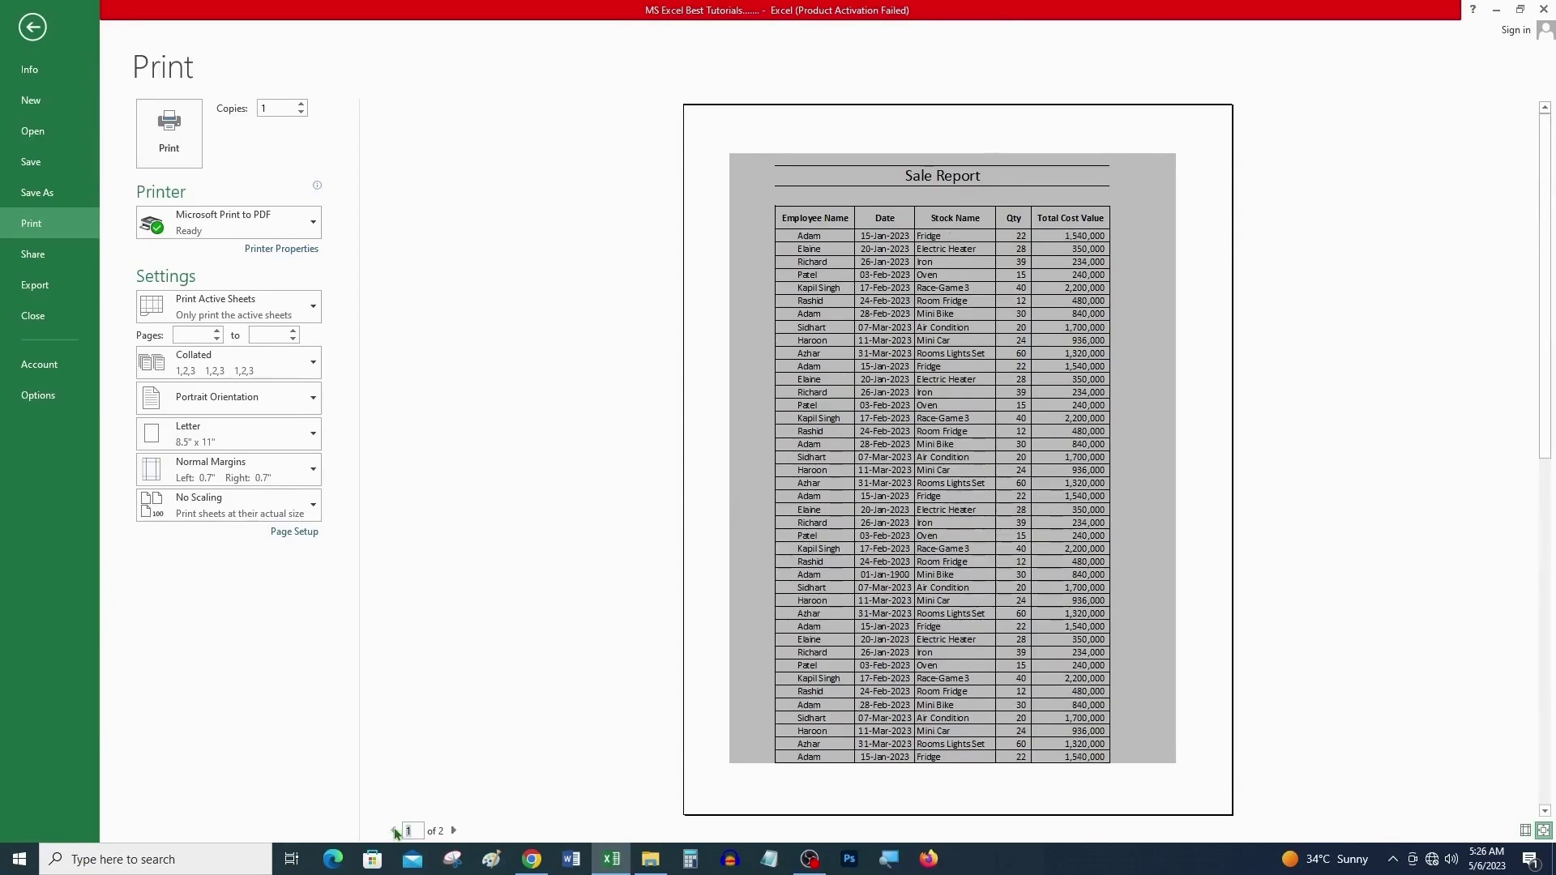
pyautogui.click(454, 831)
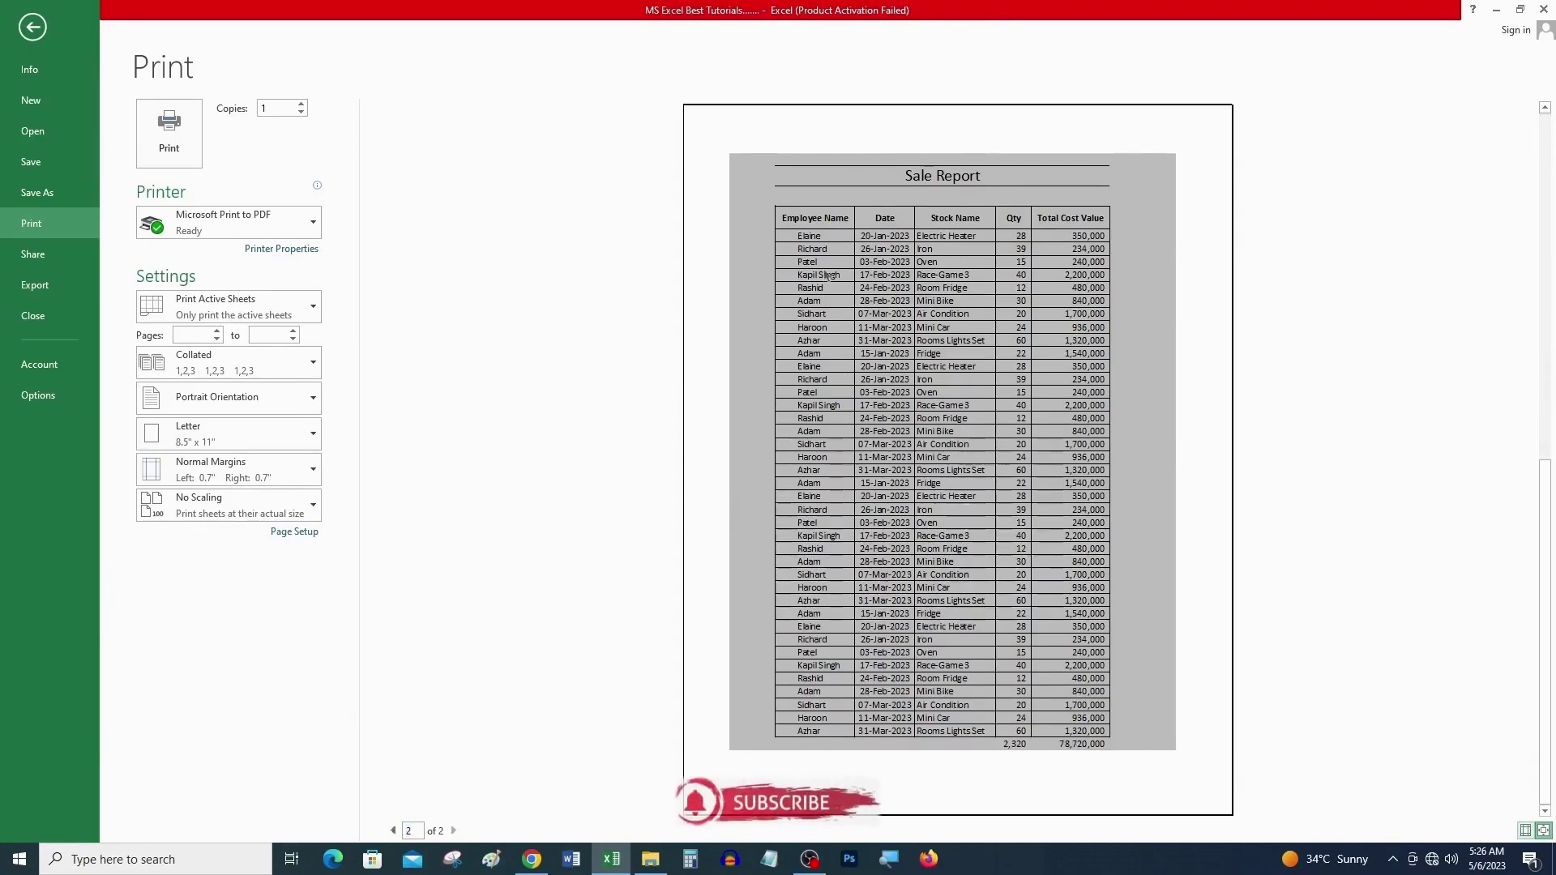
pyautogui.press('Escape')
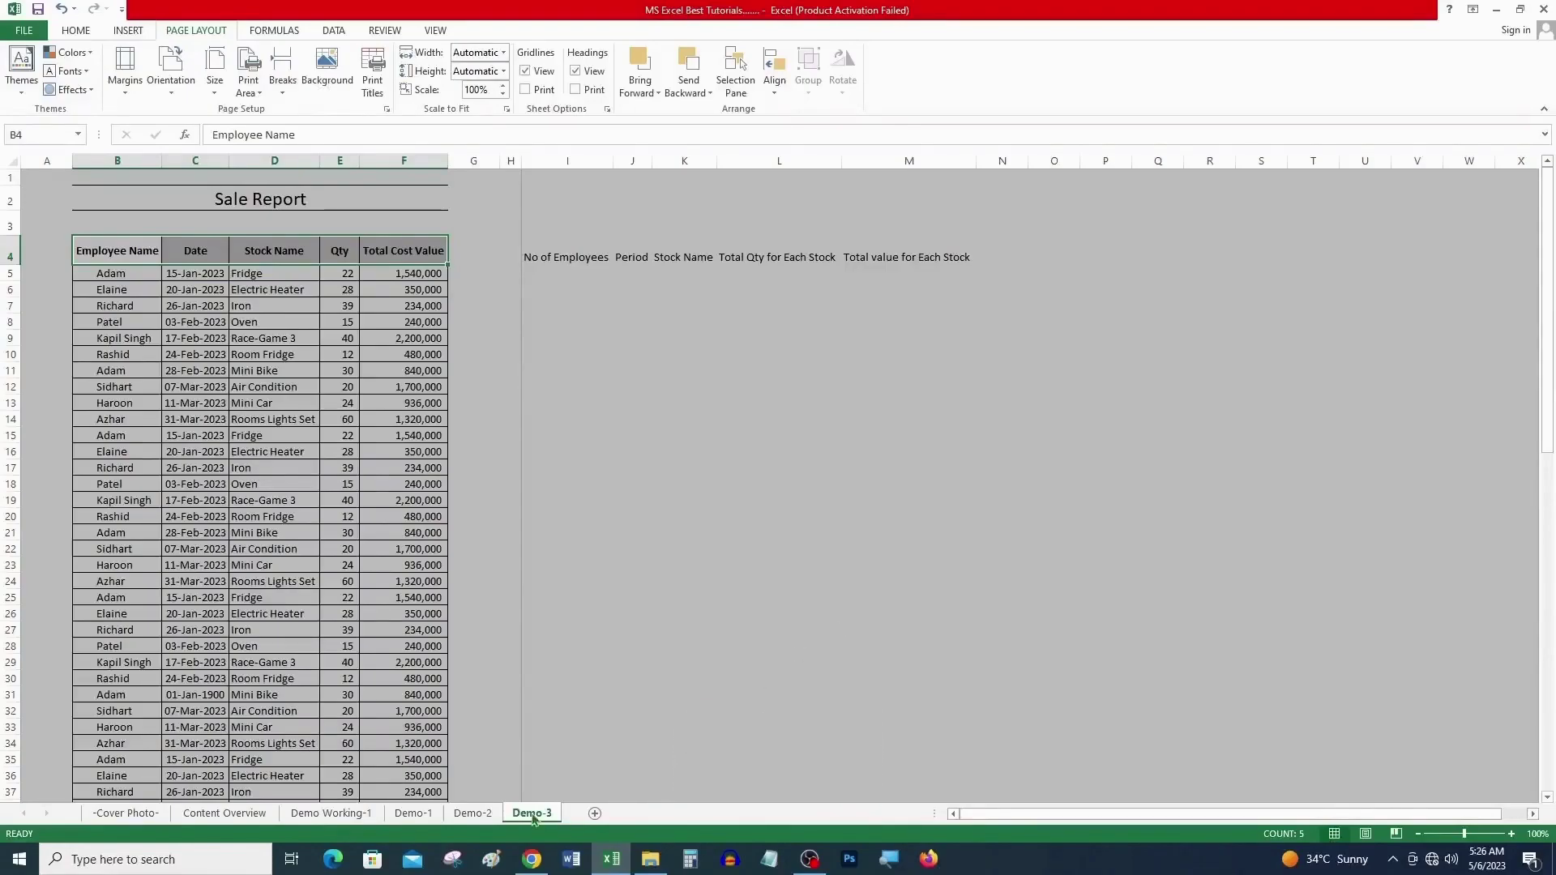
# Step: Check the Sale Report's print preview, and set both the header and the footer of the Demo-3 sheet to Page 1
pyautogui.hotkey('ctrl', 'p')
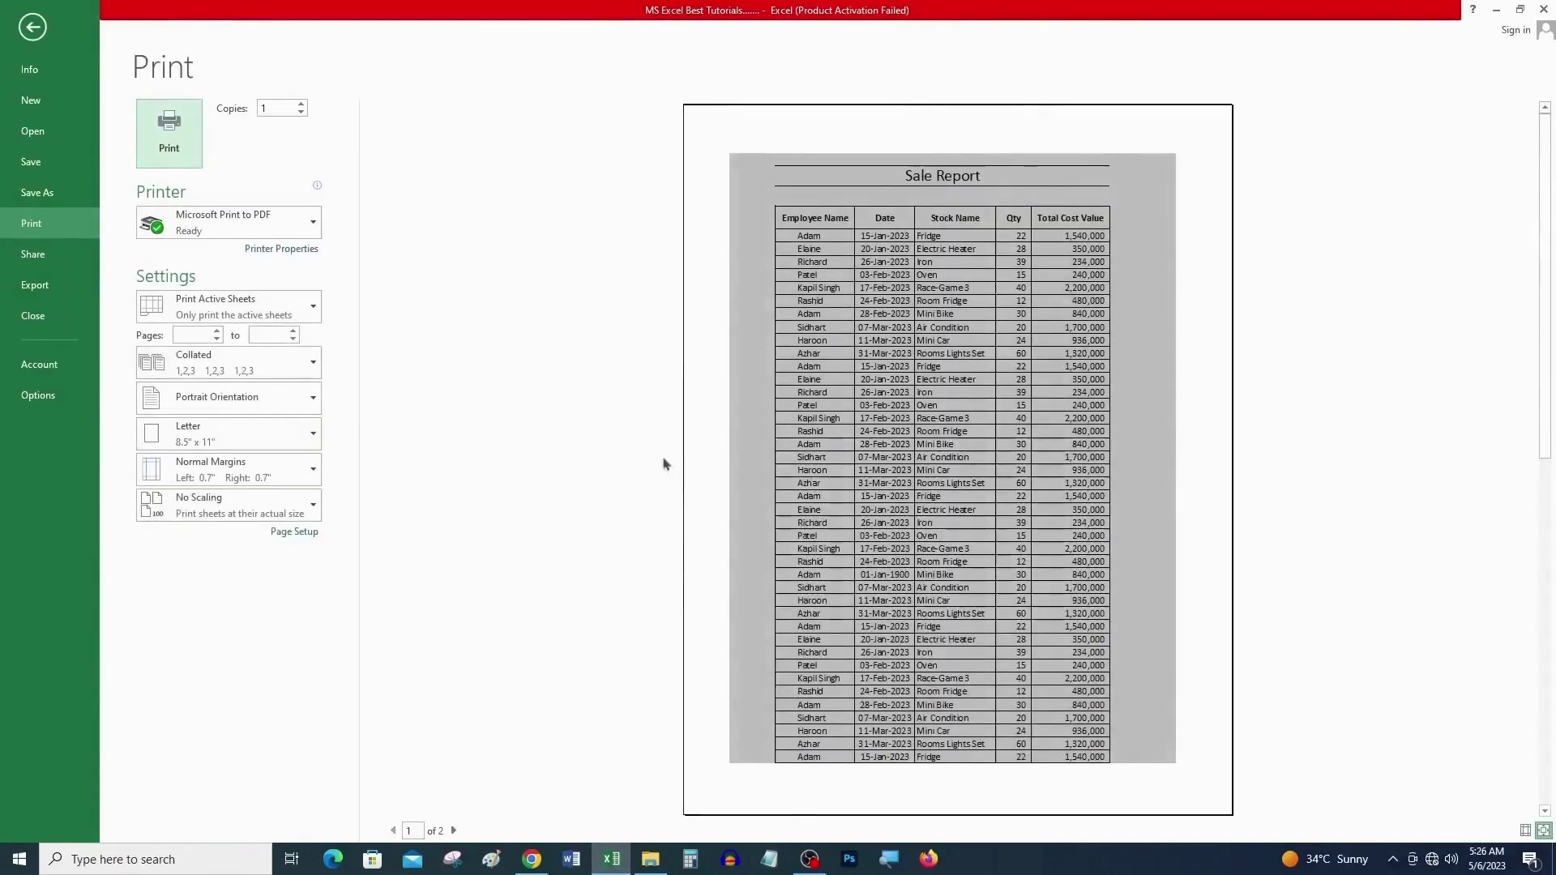
pyautogui.press('Escape')
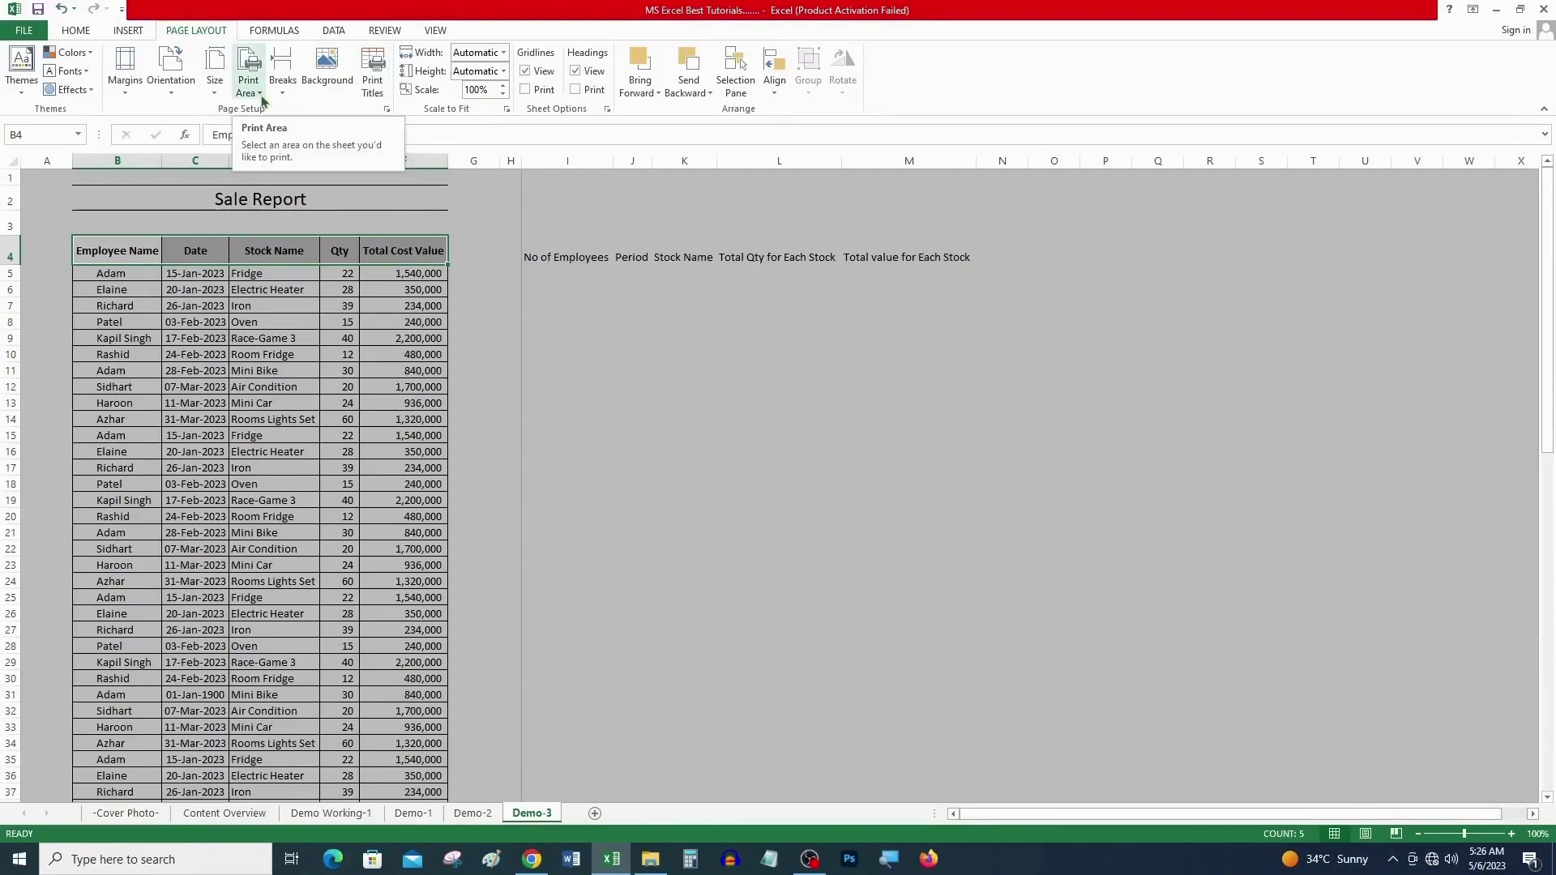
pyautogui.click(372, 85)
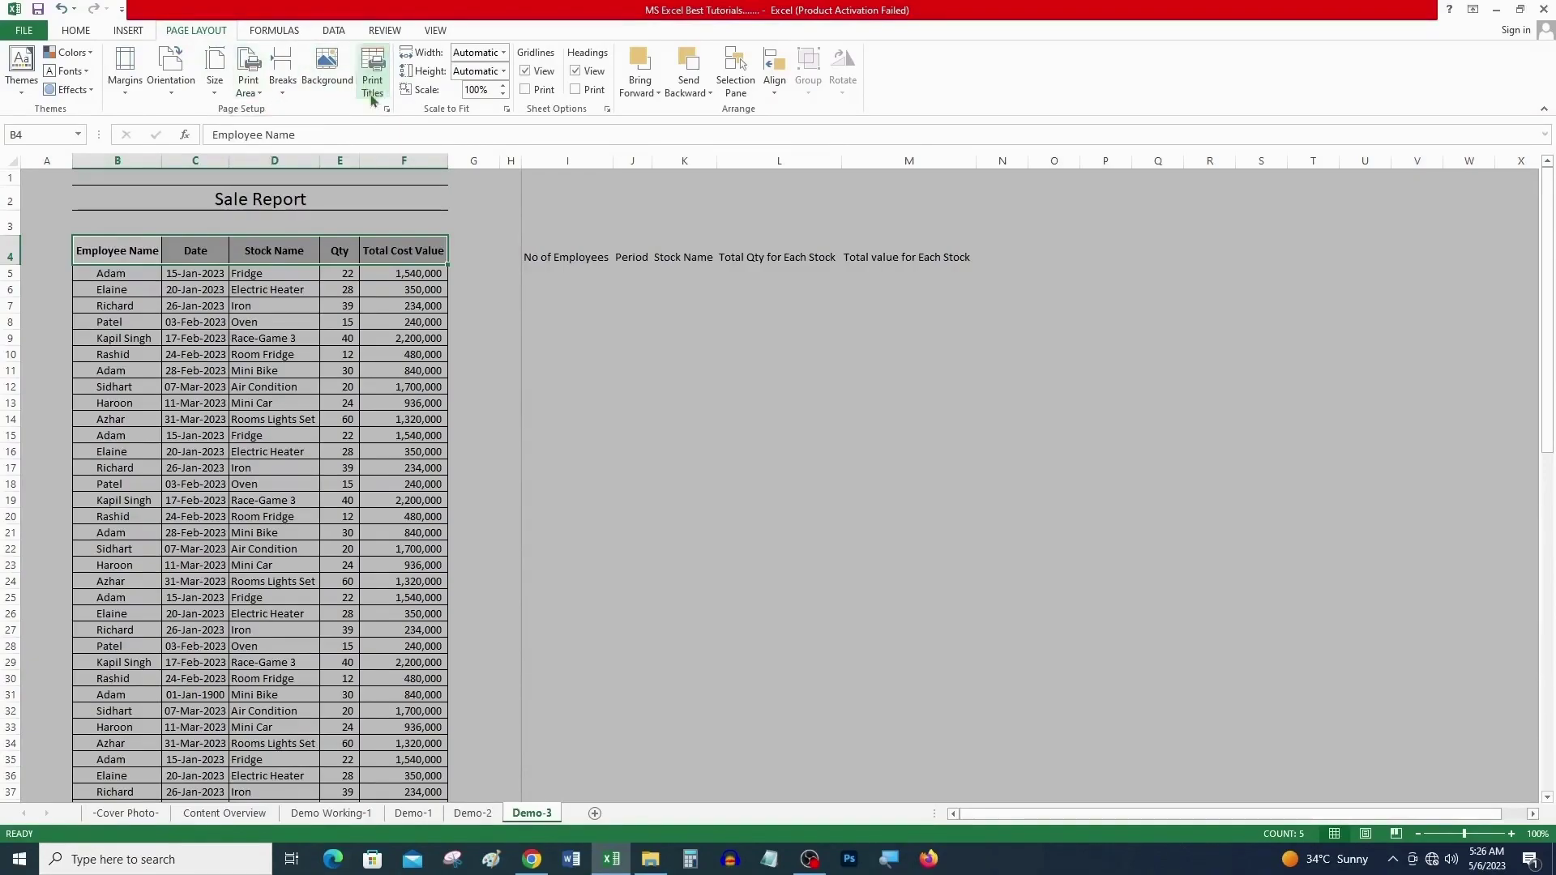
pyautogui.click(411, 395)
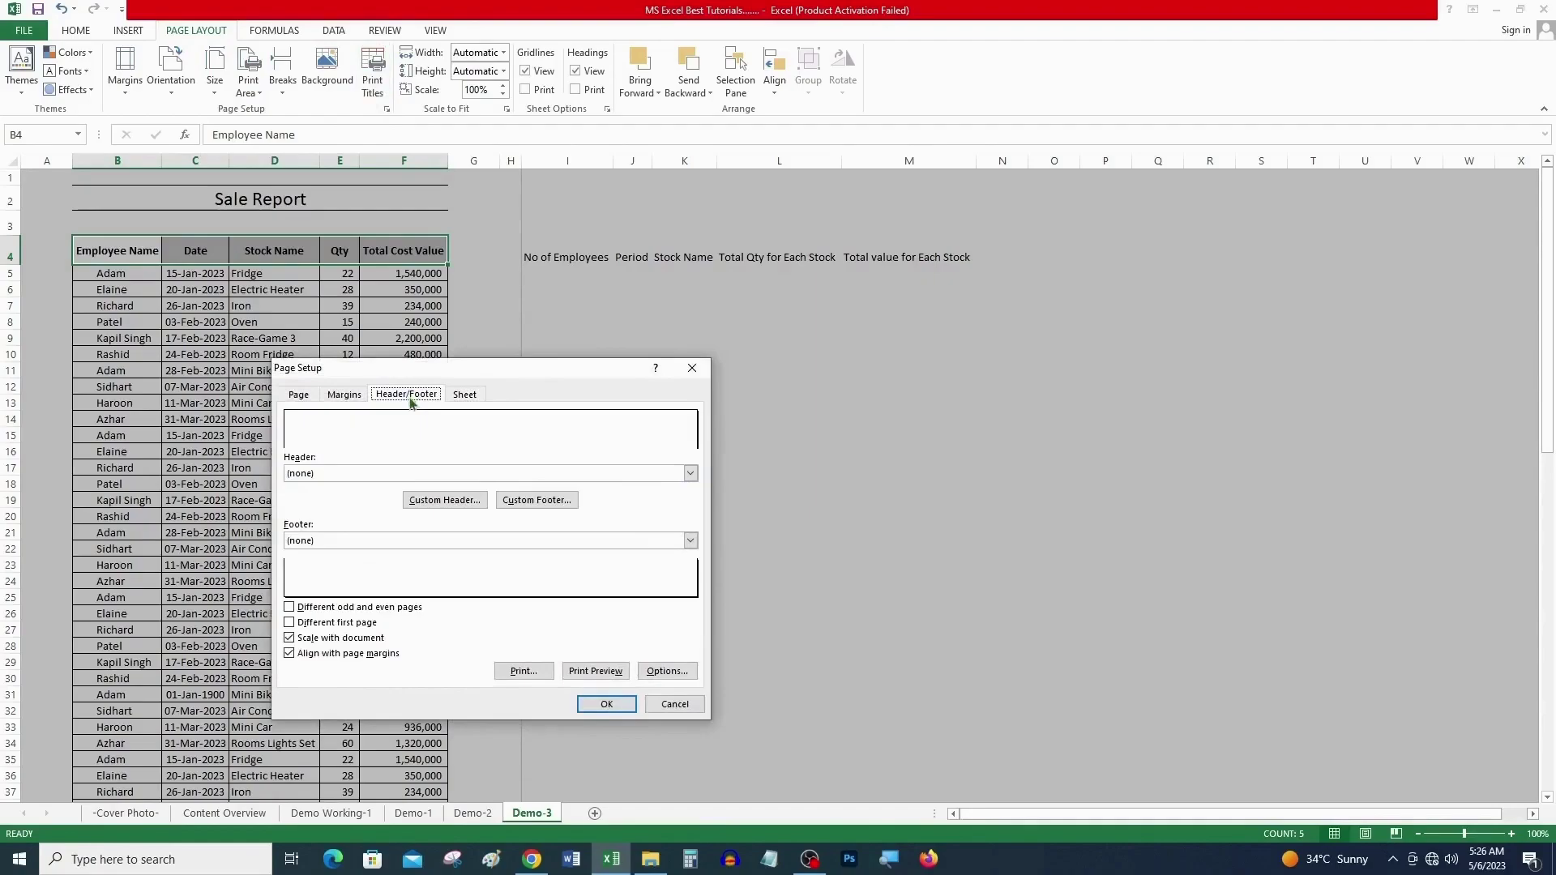
pyautogui.moveTo(347, 368); pyautogui.dragTo(687, 286)
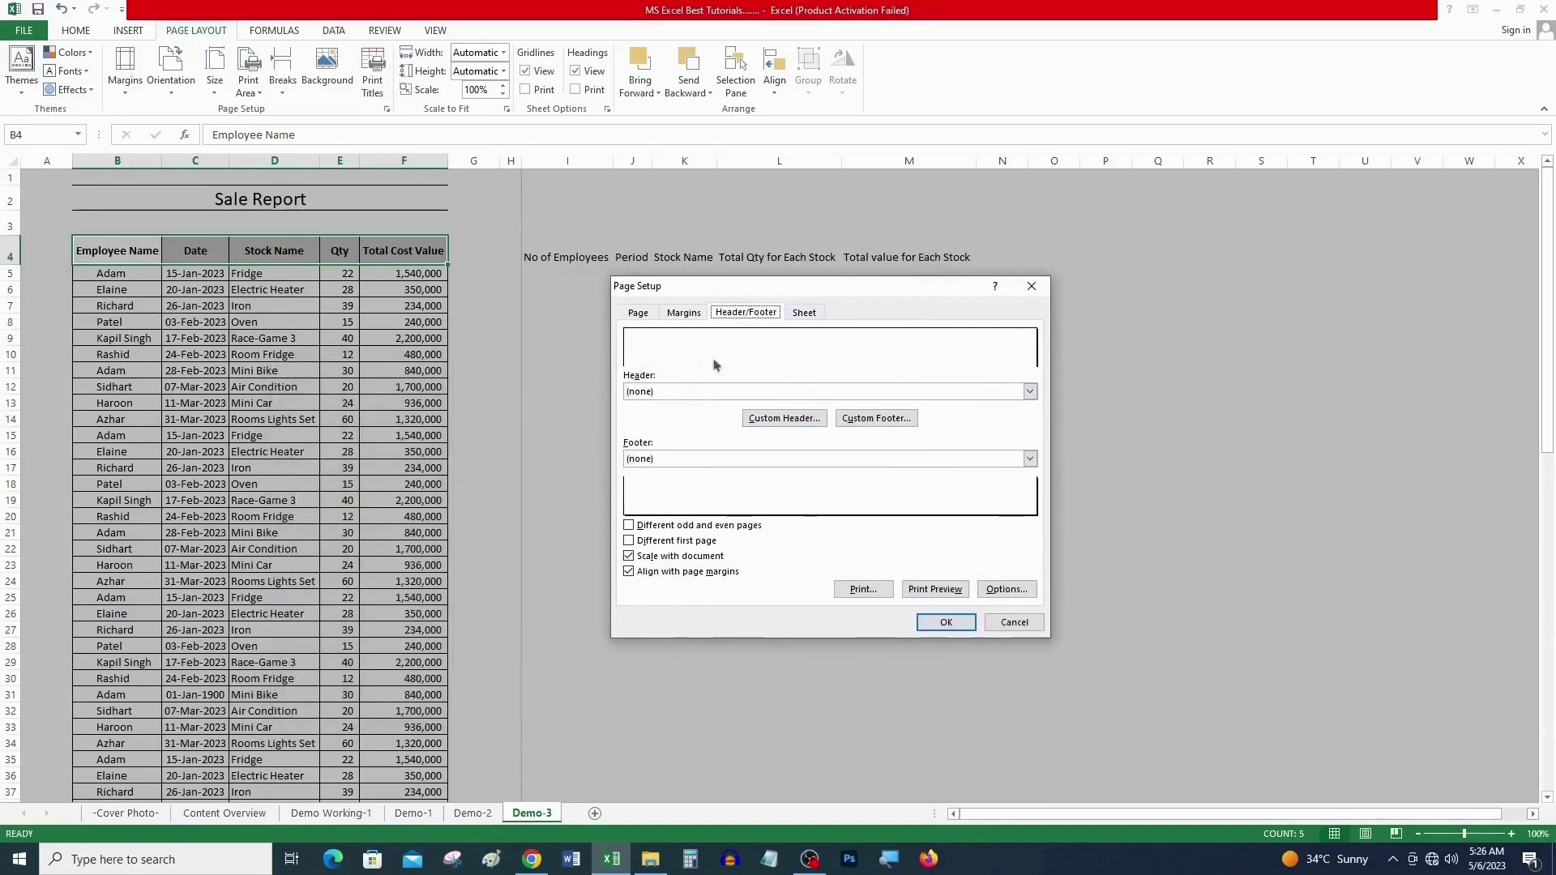
pyautogui.click(646, 392)
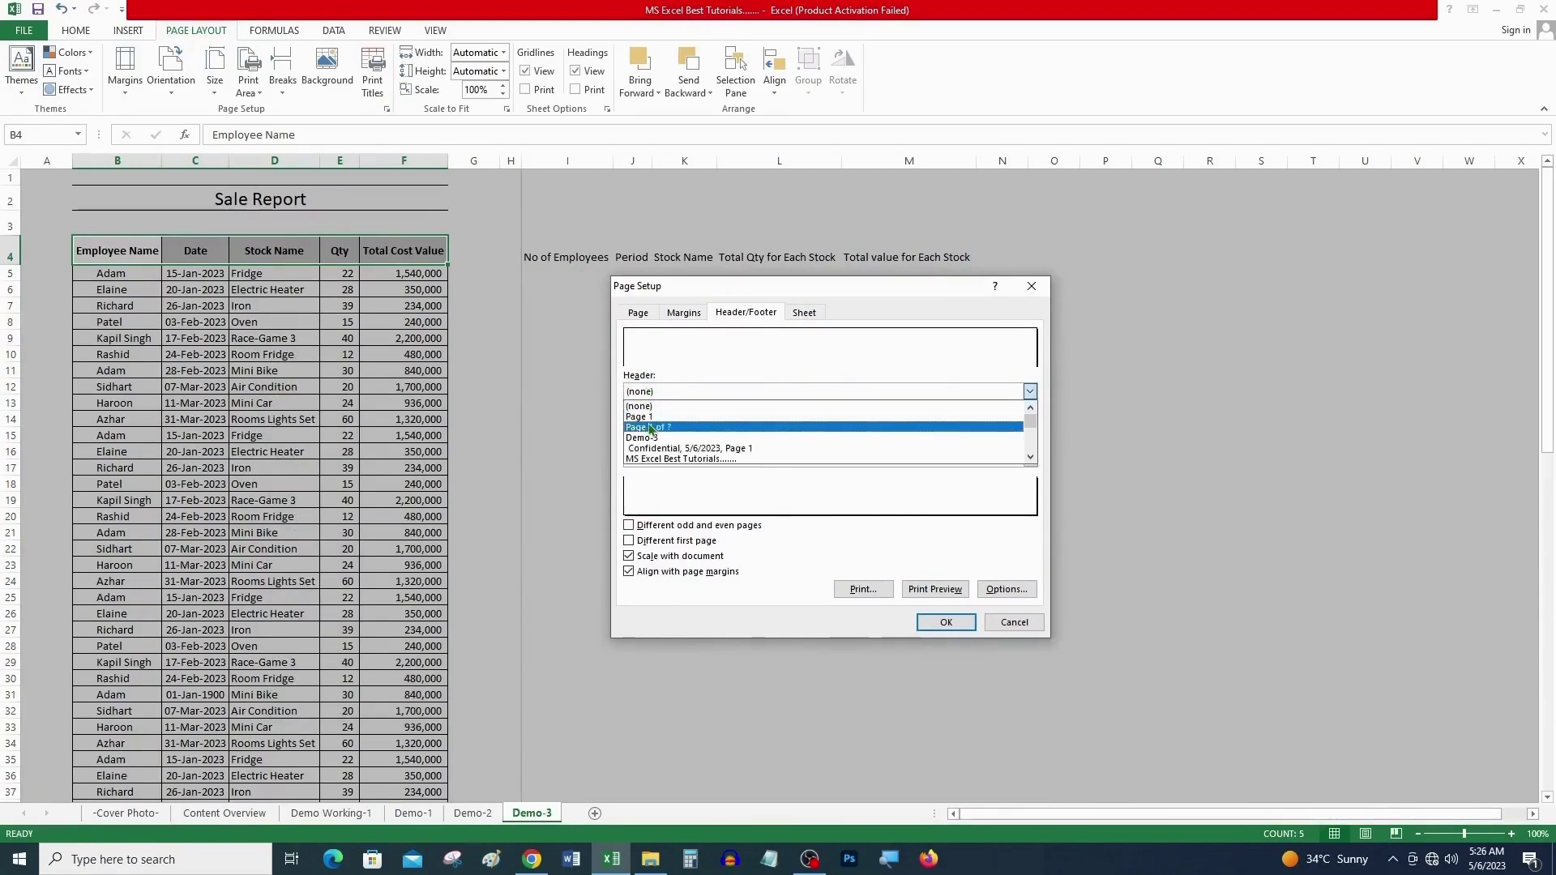
pyautogui.click(652, 417)
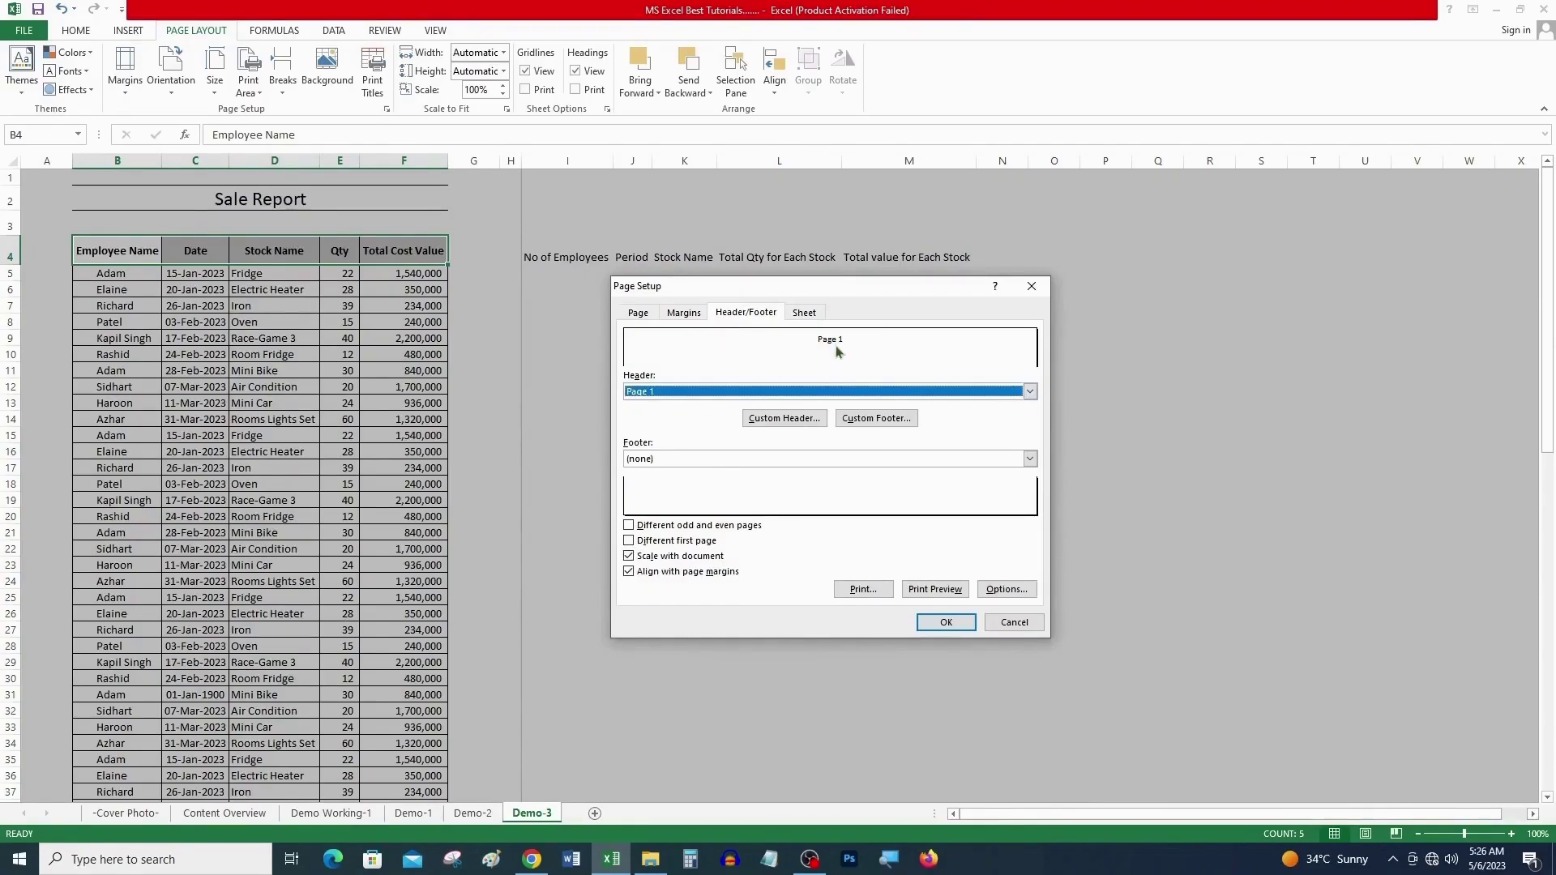
pyautogui.click(673, 459)
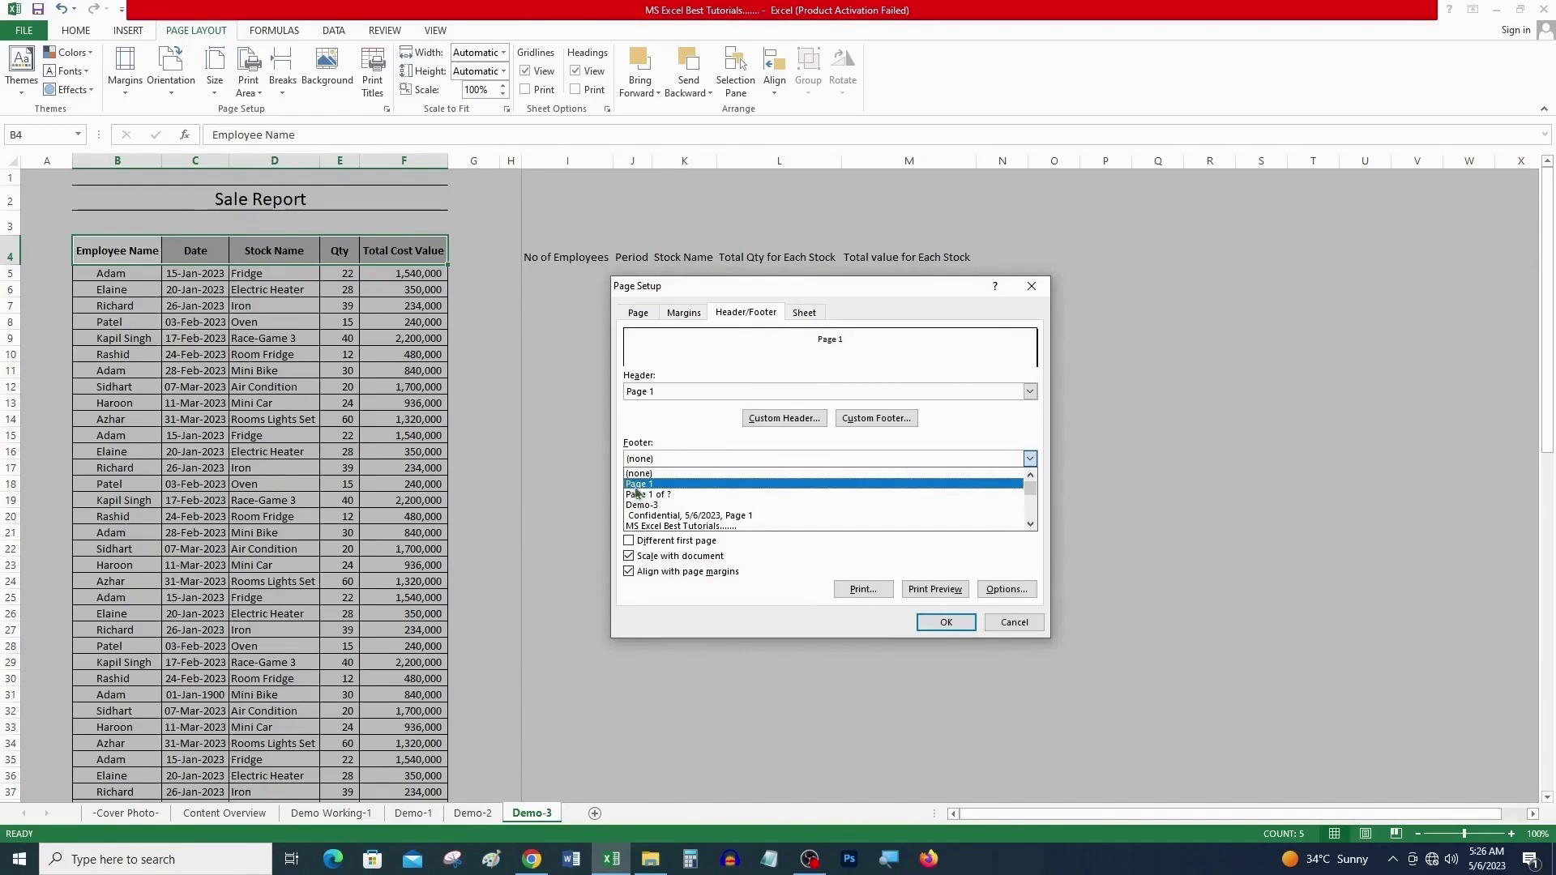
pyautogui.click(650, 485)
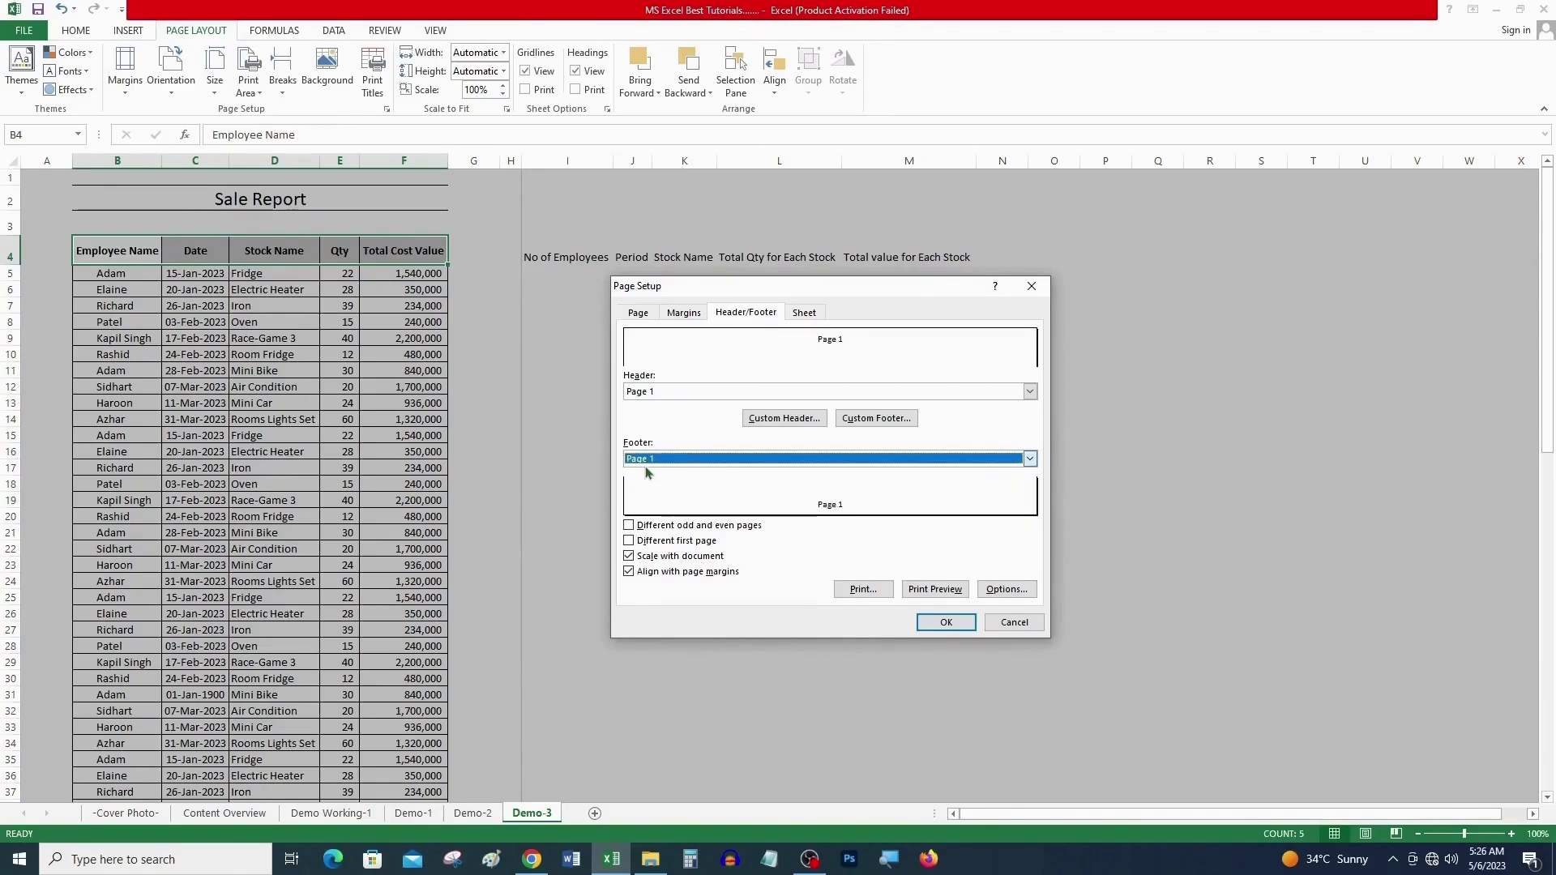
# Step: Change the page header to the sheet name preset Demo-3 and apply the page setup
pyautogui.click(724, 393)
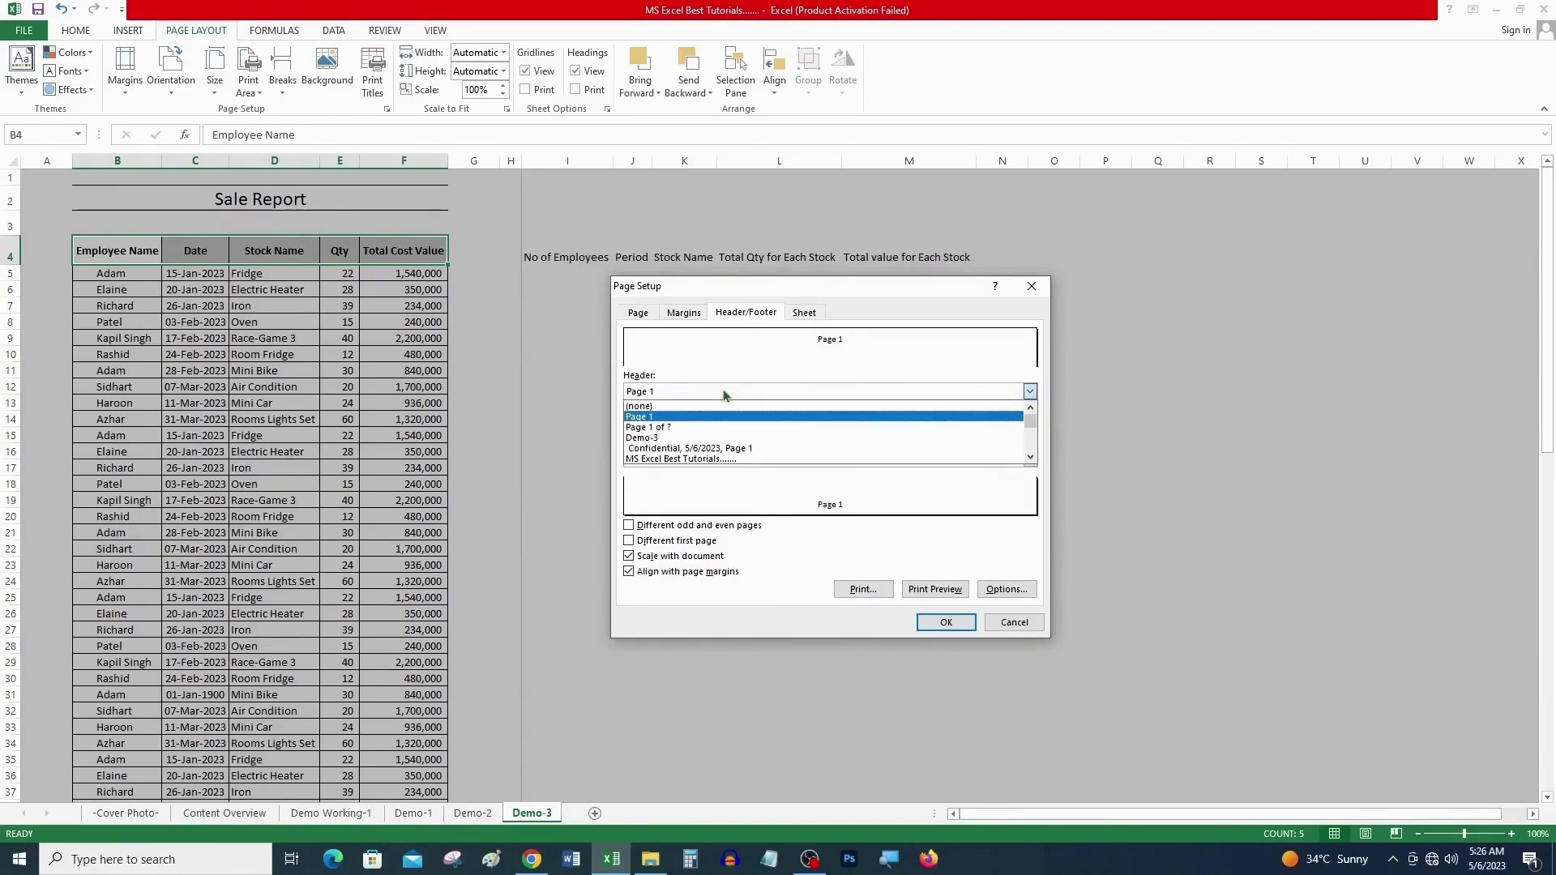
pyautogui.click(713, 439)
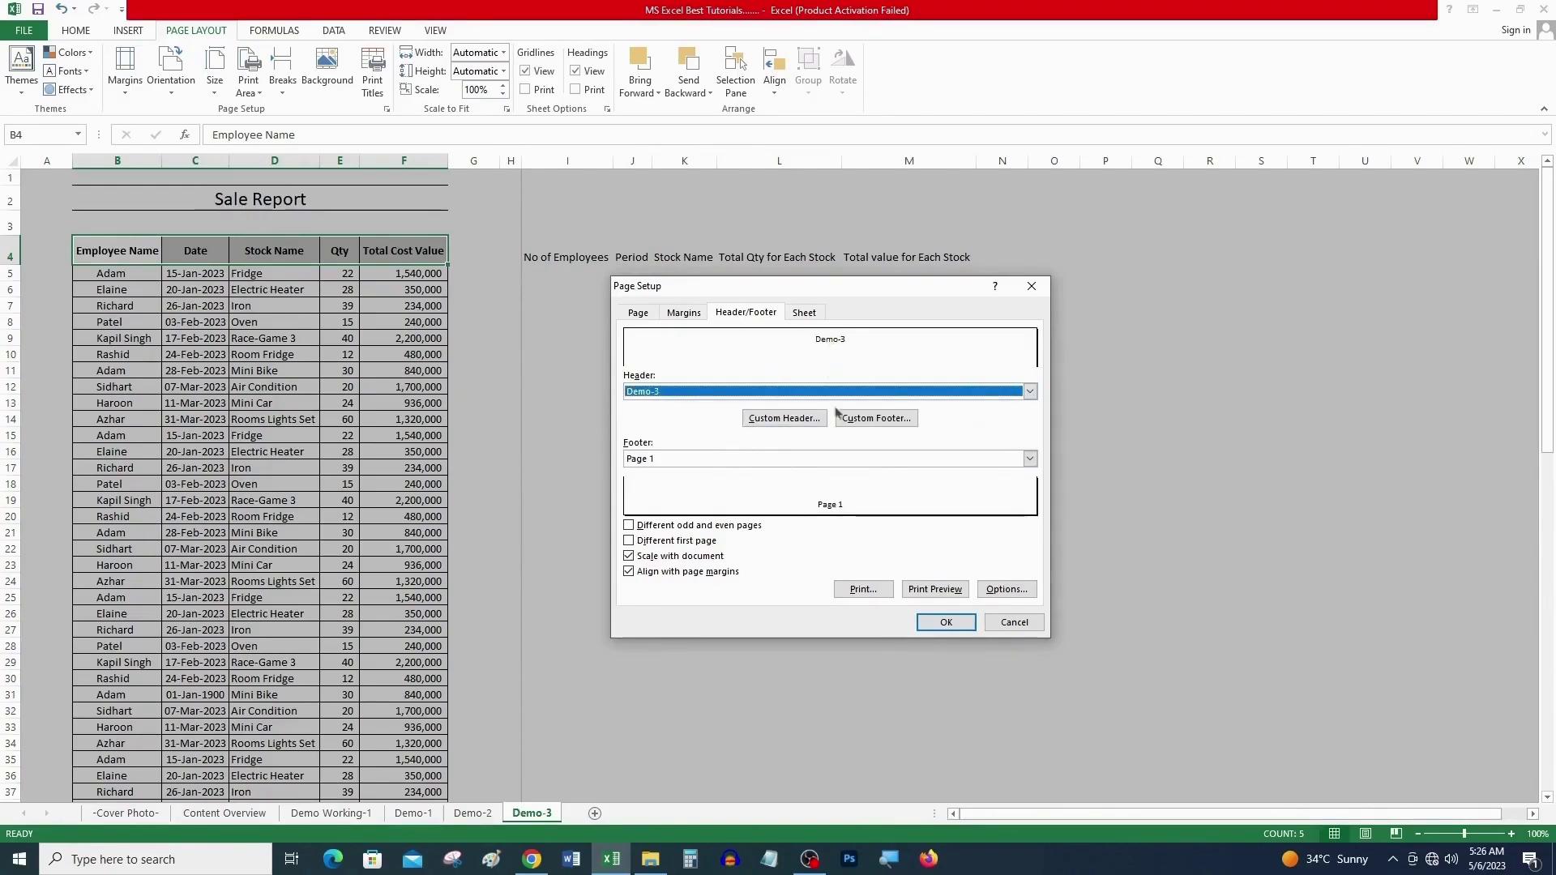
pyautogui.click(940, 622)
# Step: Check the header and footer on both pages of the Sale Report's print preview, and return to the sheet
pyautogui.click(535, 389)
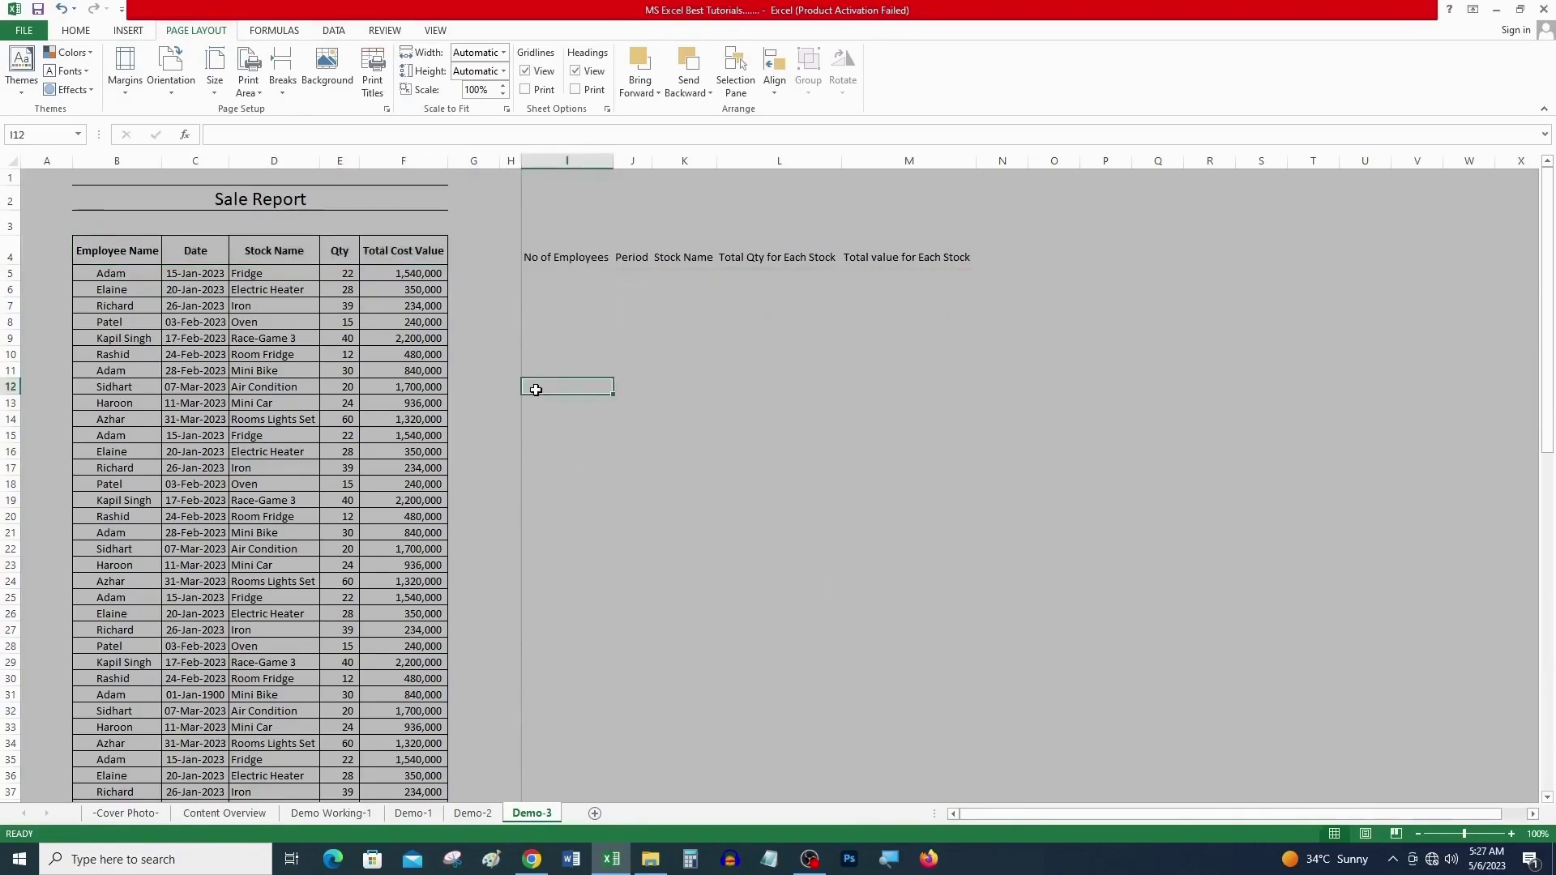
pyautogui.hotkey('ctrl', 'p')
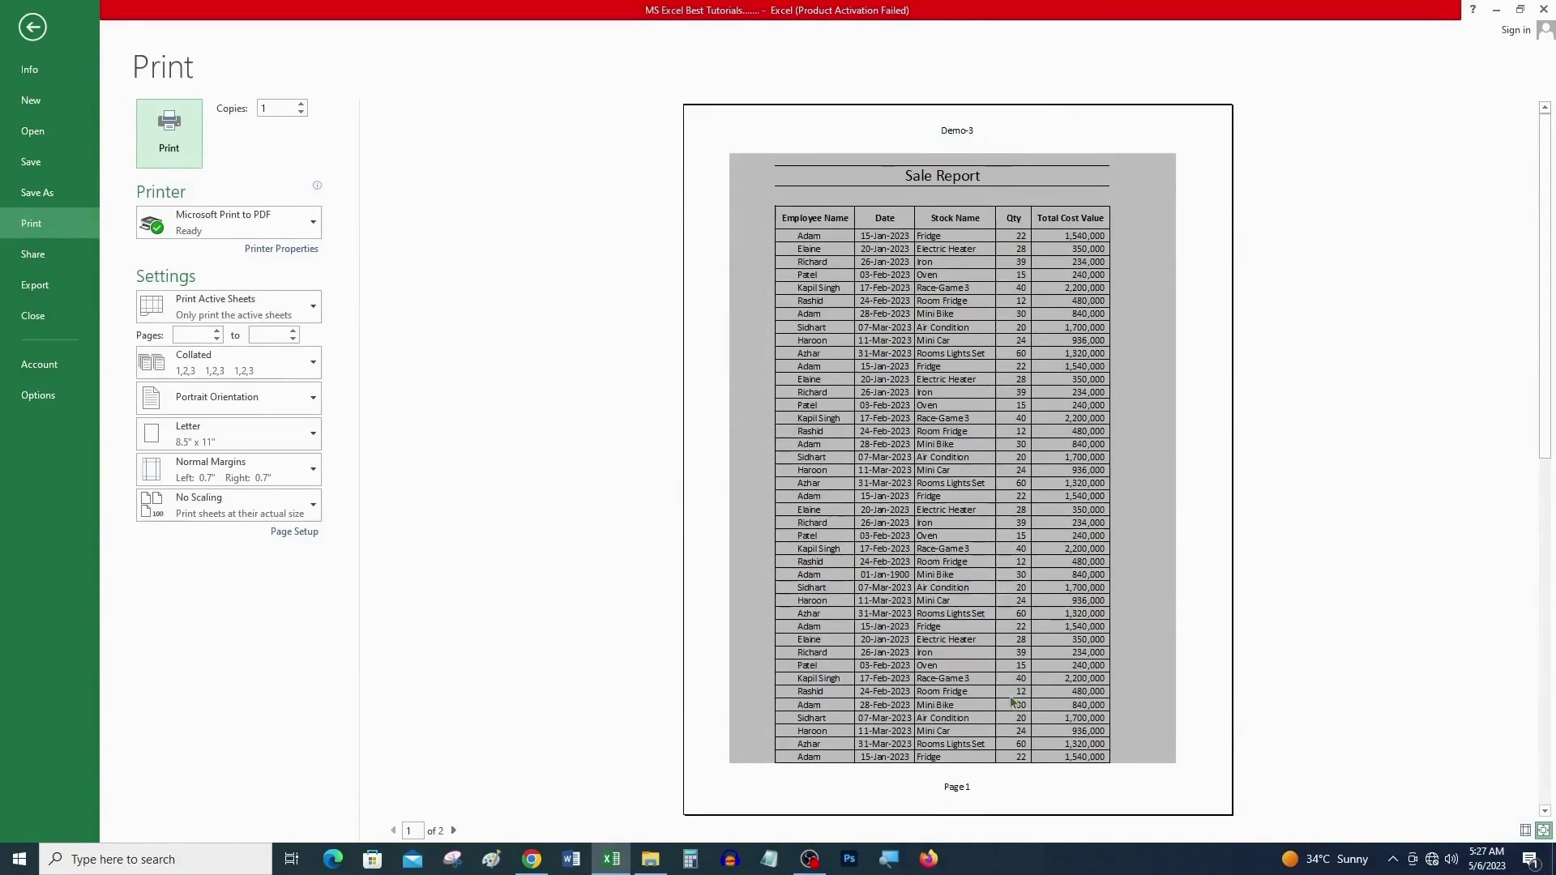
pyautogui.scroll(-2, 1012, 701)
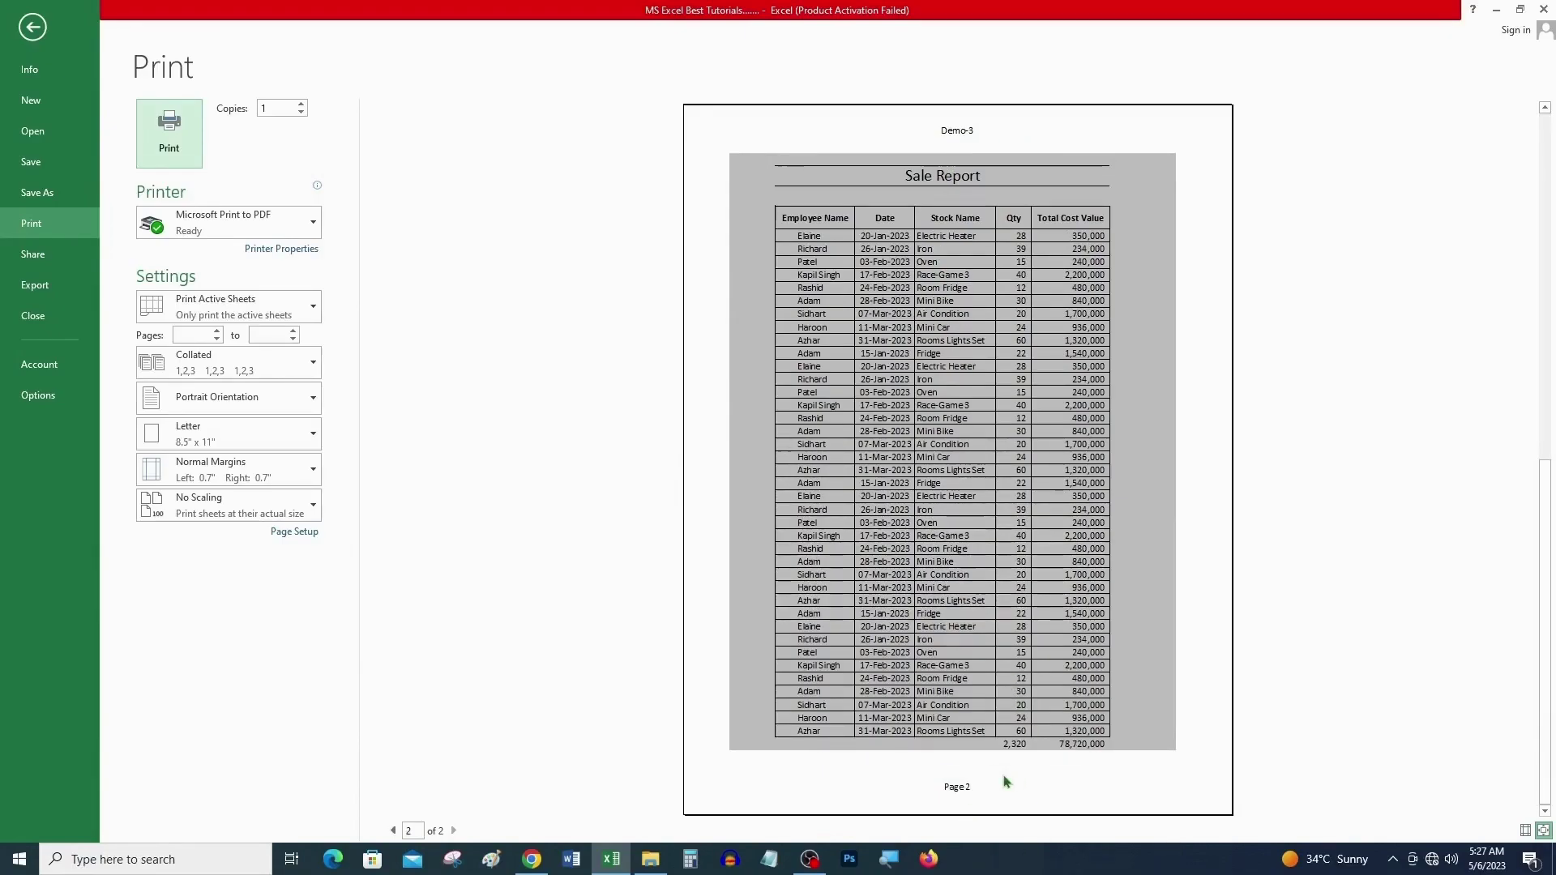
pyautogui.press('Escape')
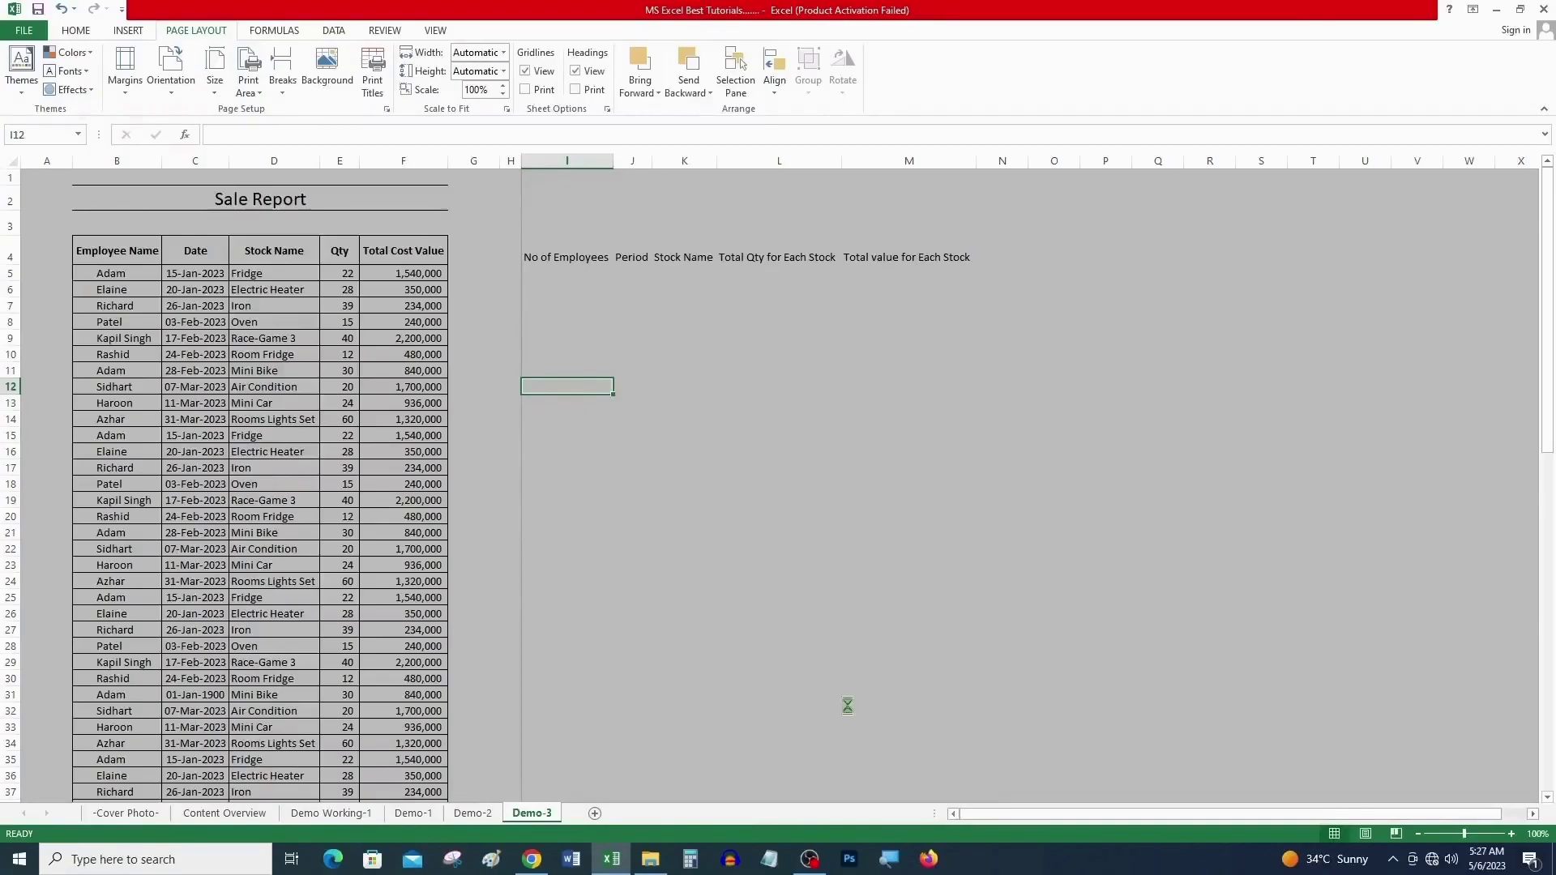
pyautogui.hotkey('ctrl', 'p')
pyautogui.press('Escape')
# Step: From the print preview, review the header, footer and print title settings in Page Setup, including the list of header presets
pyautogui.hotkey('ctrl', 'p')
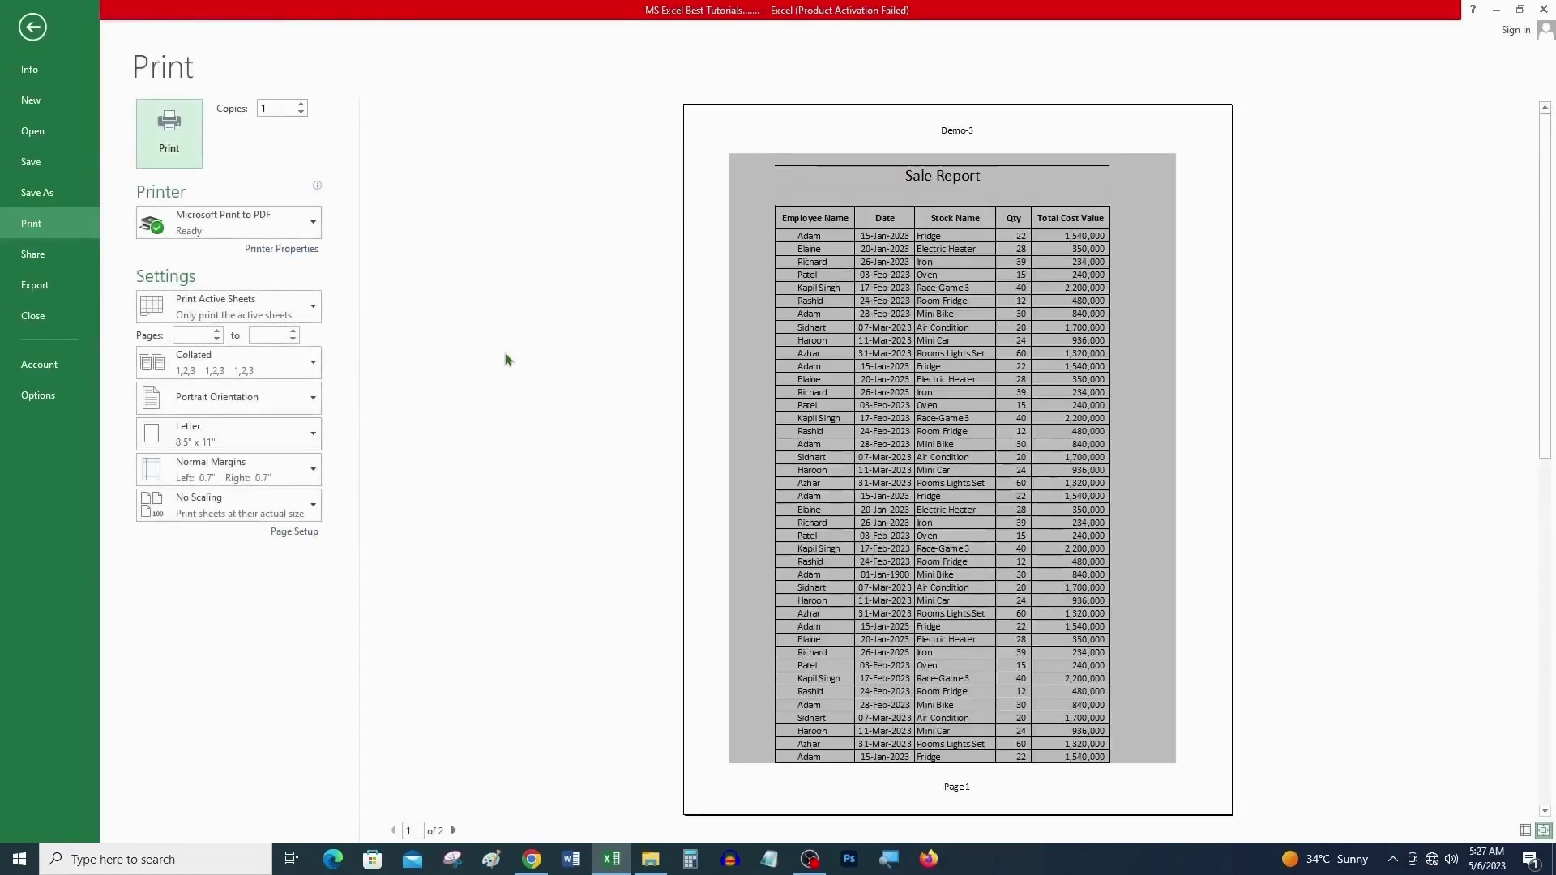
pyautogui.click(296, 532)
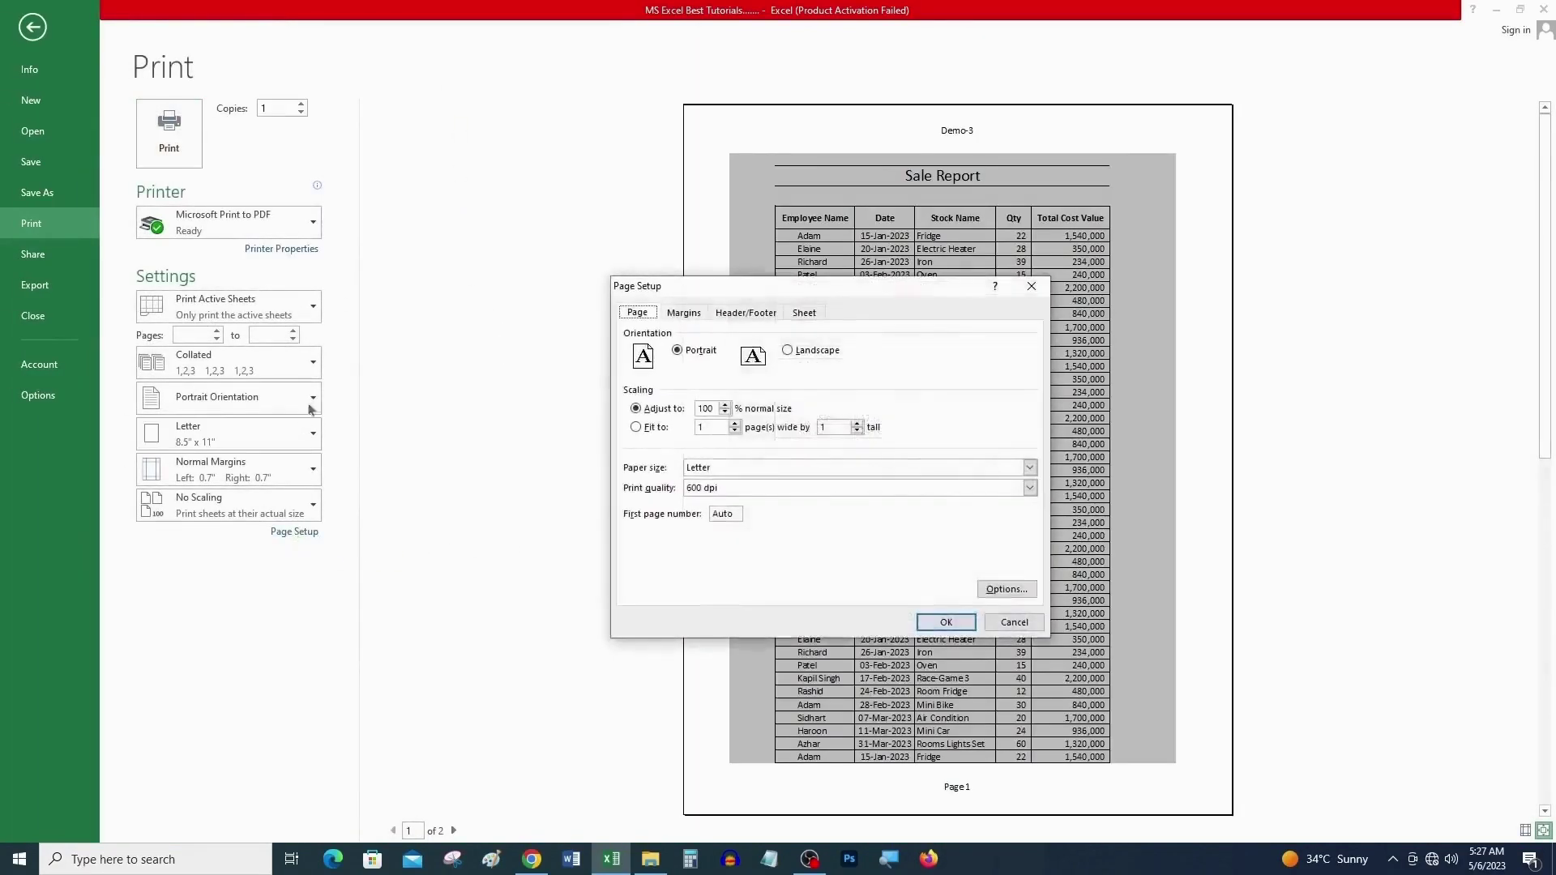
pyautogui.click(772, 316)
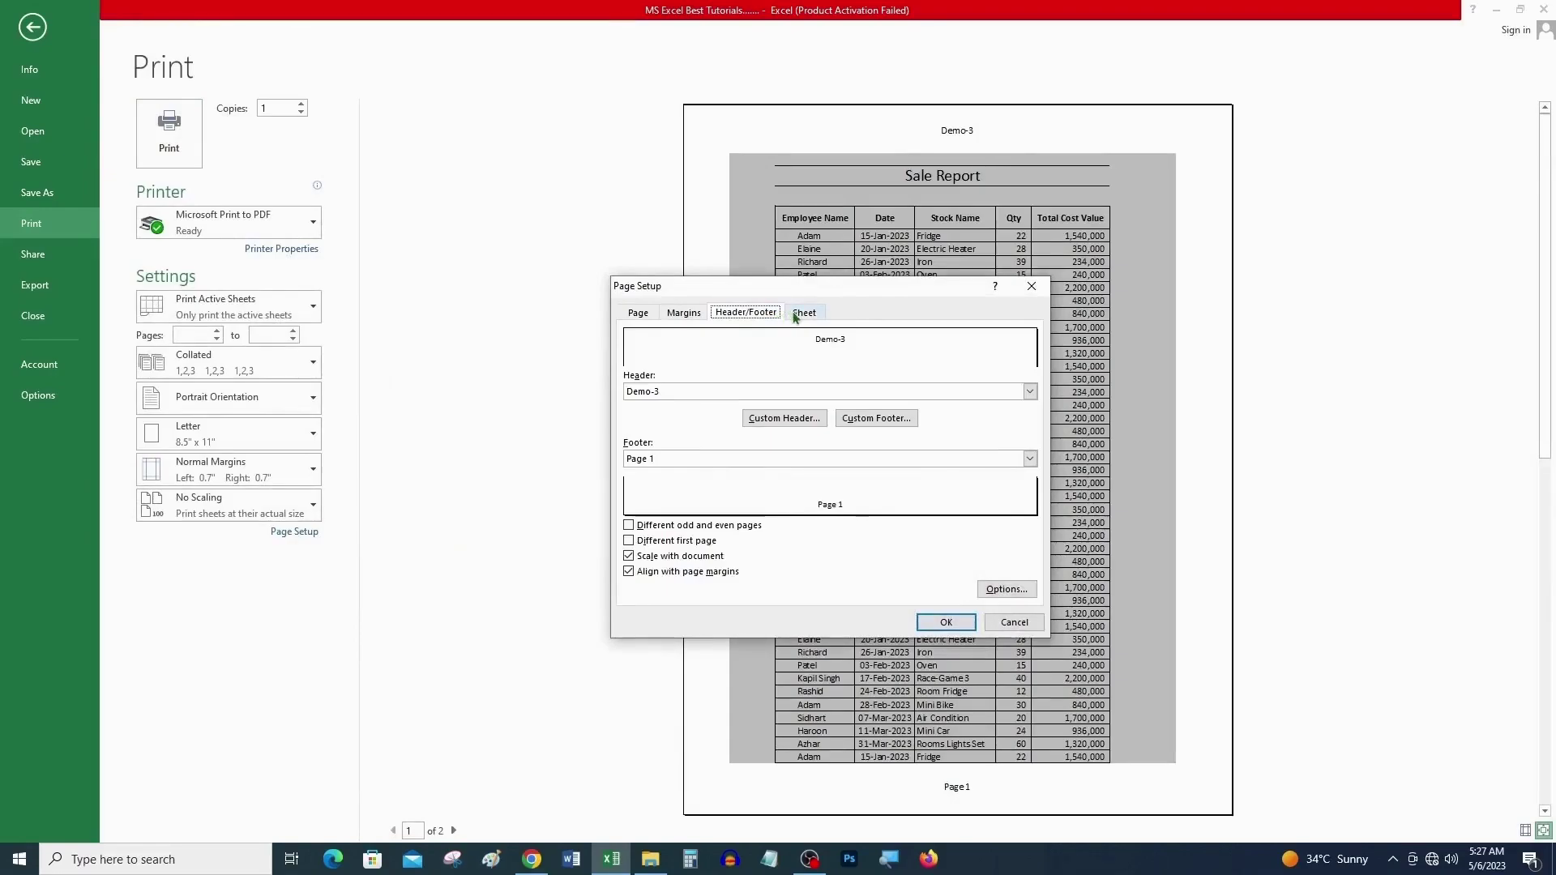
pyautogui.click(805, 312)
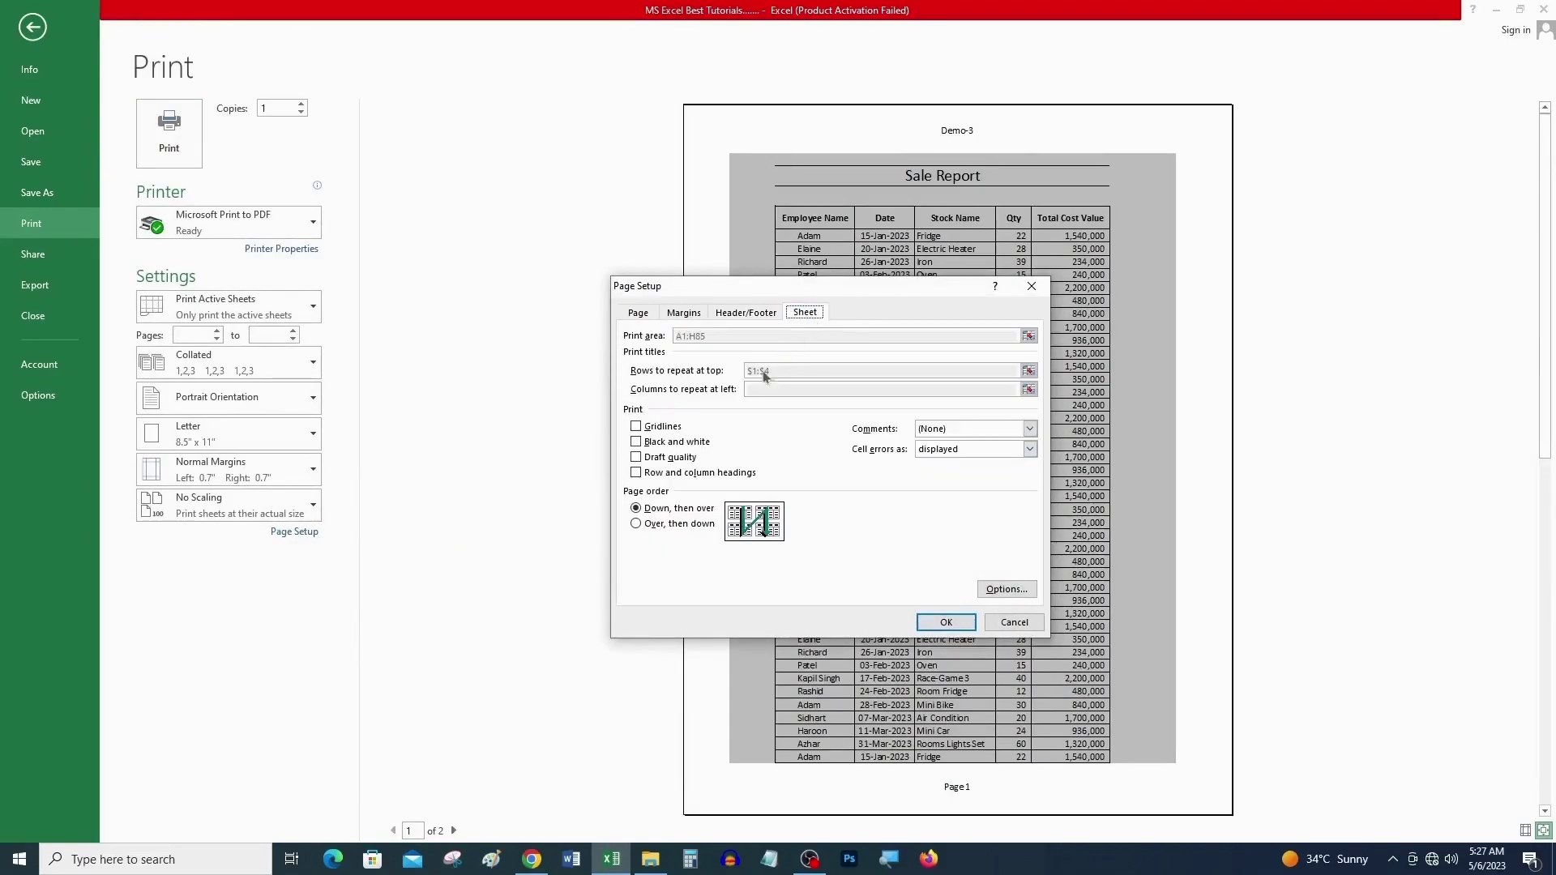
pyautogui.click(751, 315)
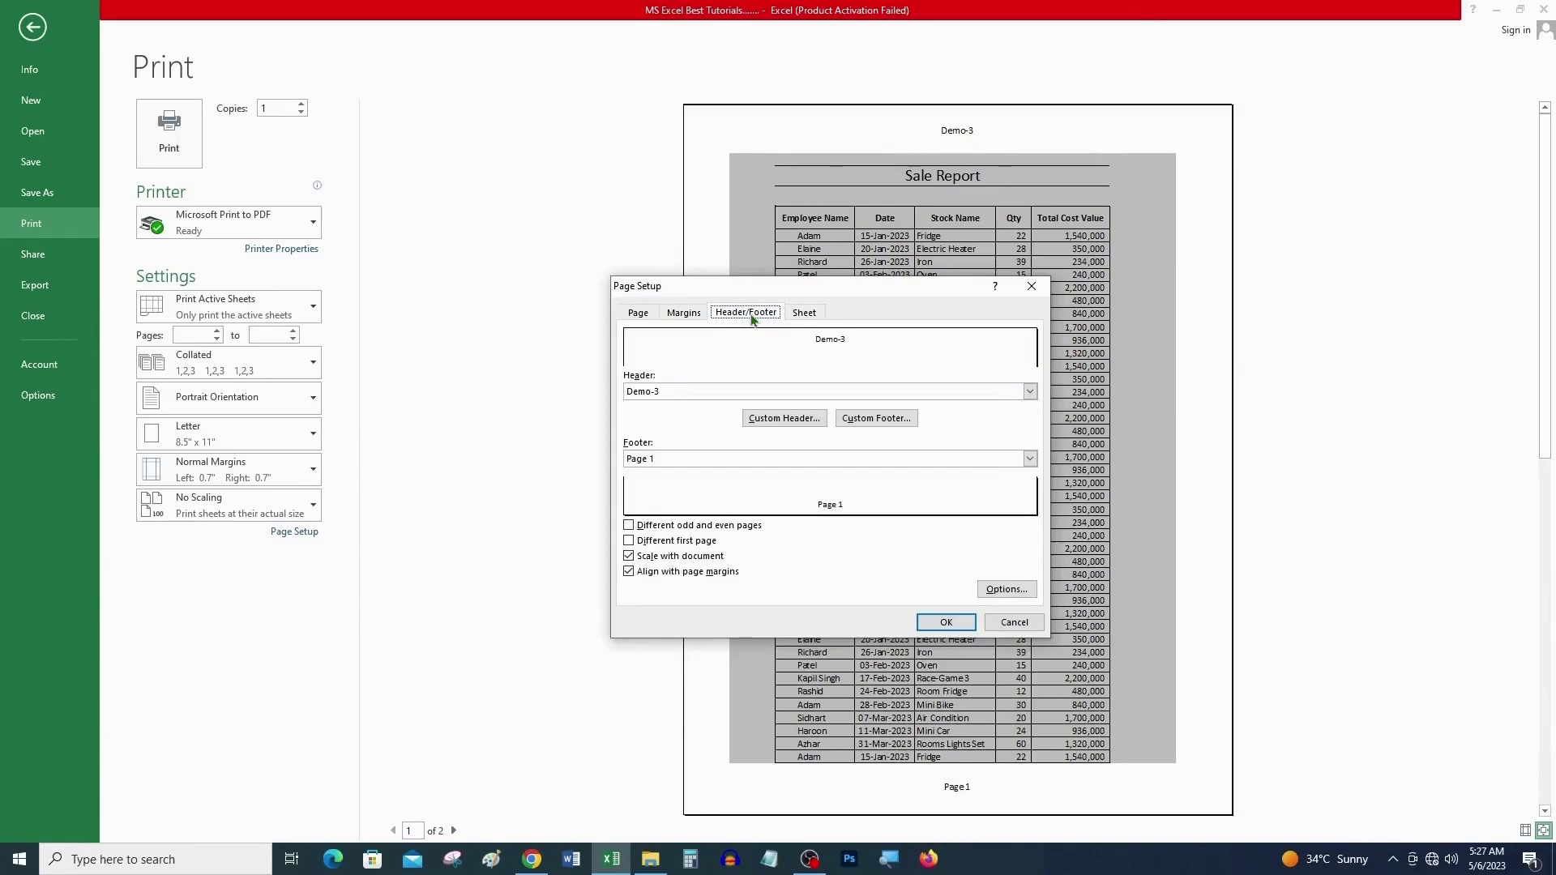
pyautogui.click(707, 394)
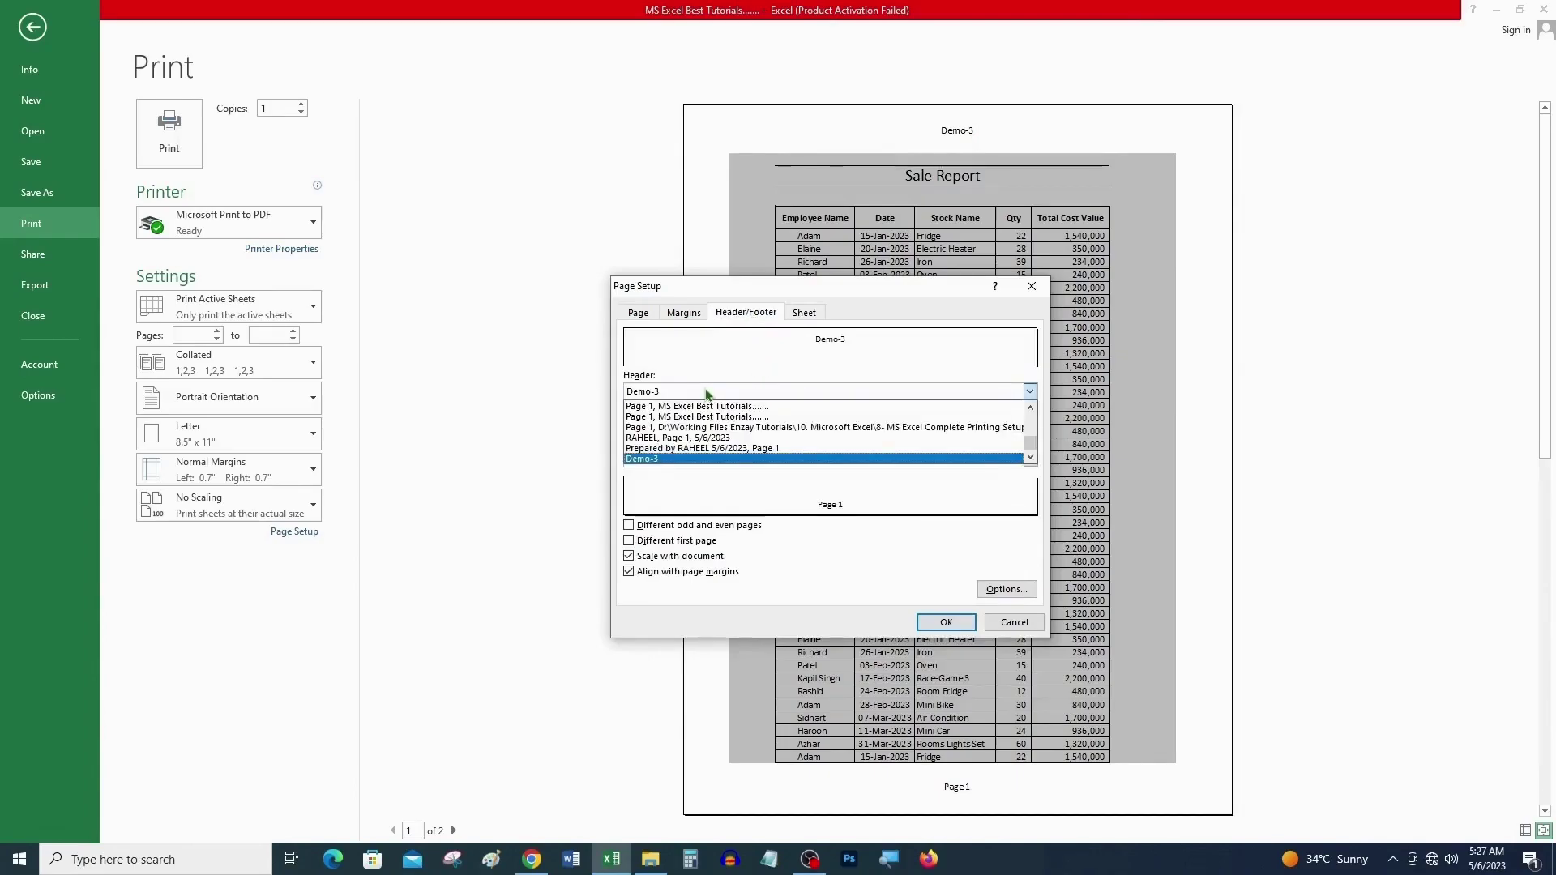
pyautogui.click(708, 394)
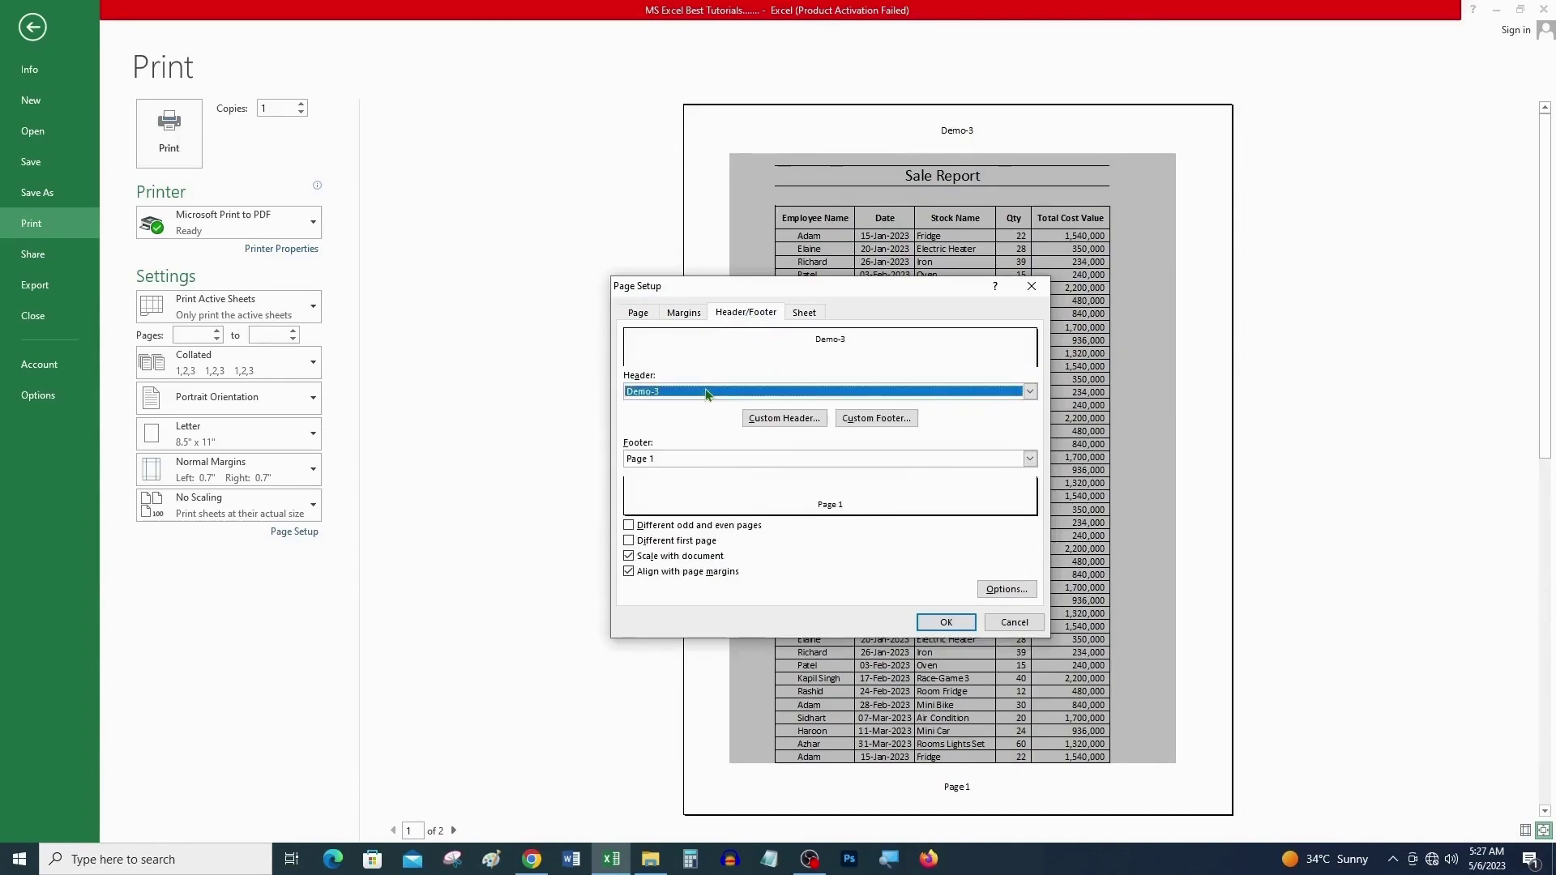
# Step: Customize the header by replacing the word Tab in the center section's code with abc, and apply it to the preview
pyautogui.click(801, 427)
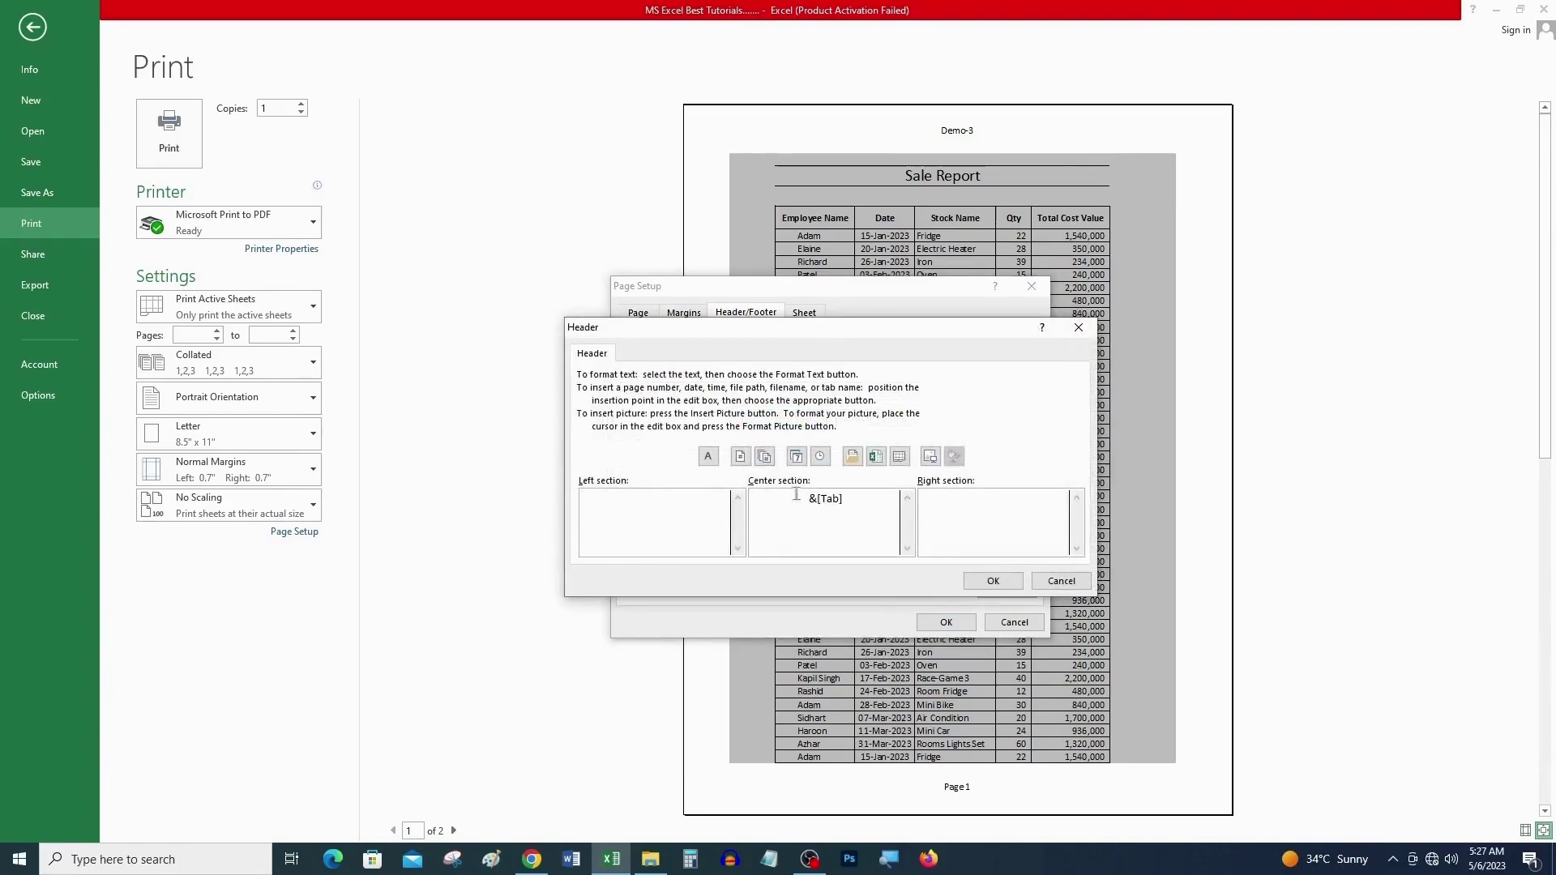
pyautogui.doubleClick(833, 498)
pyautogui.write('abc')
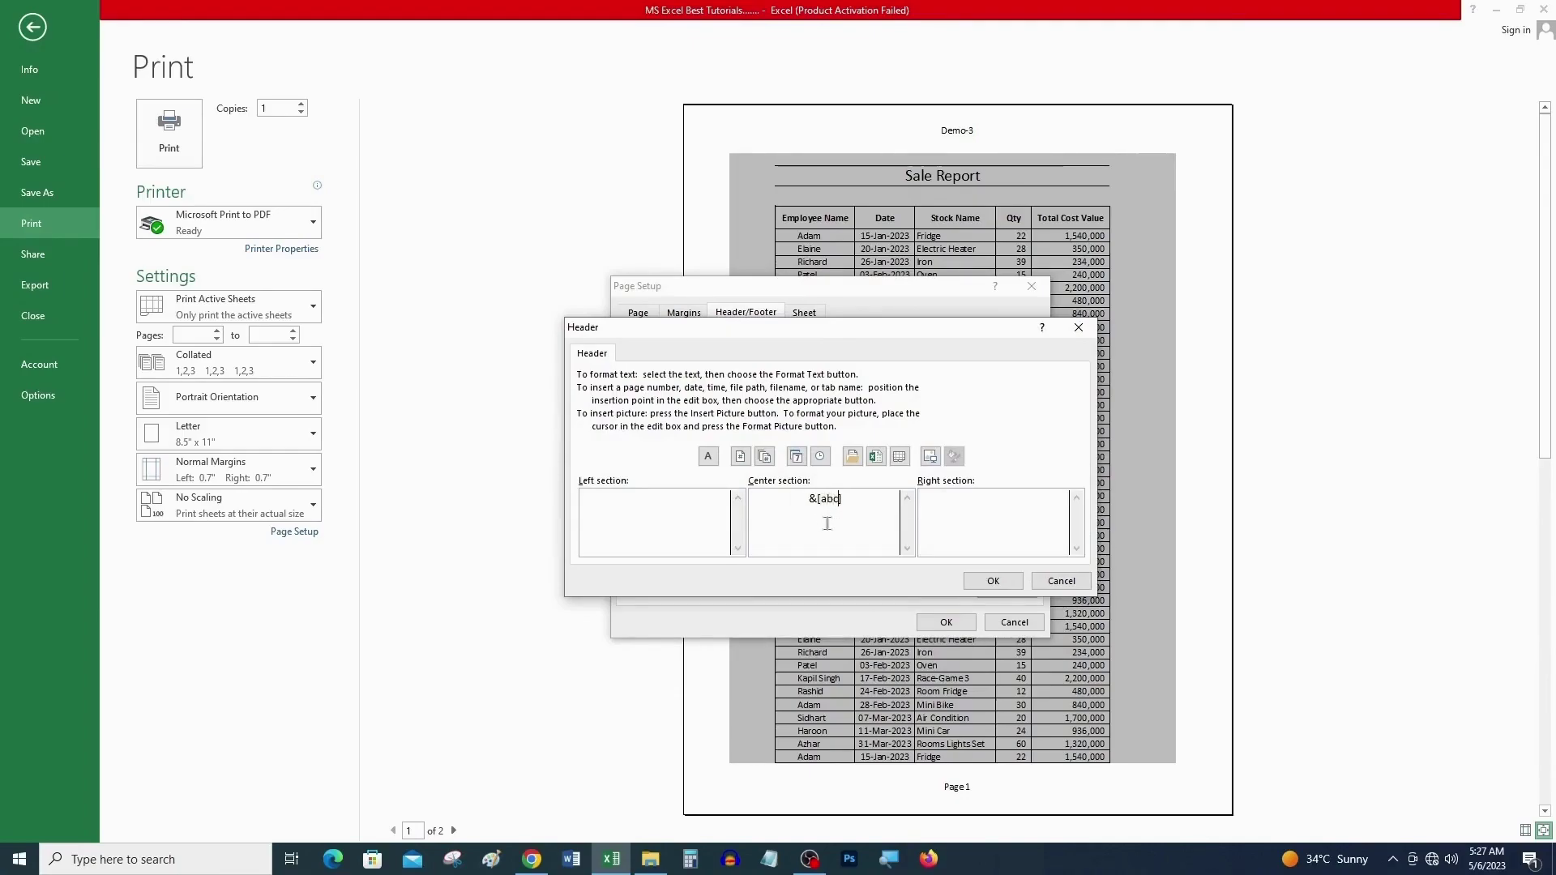
pyautogui.click(992, 581)
pyautogui.click(947, 623)
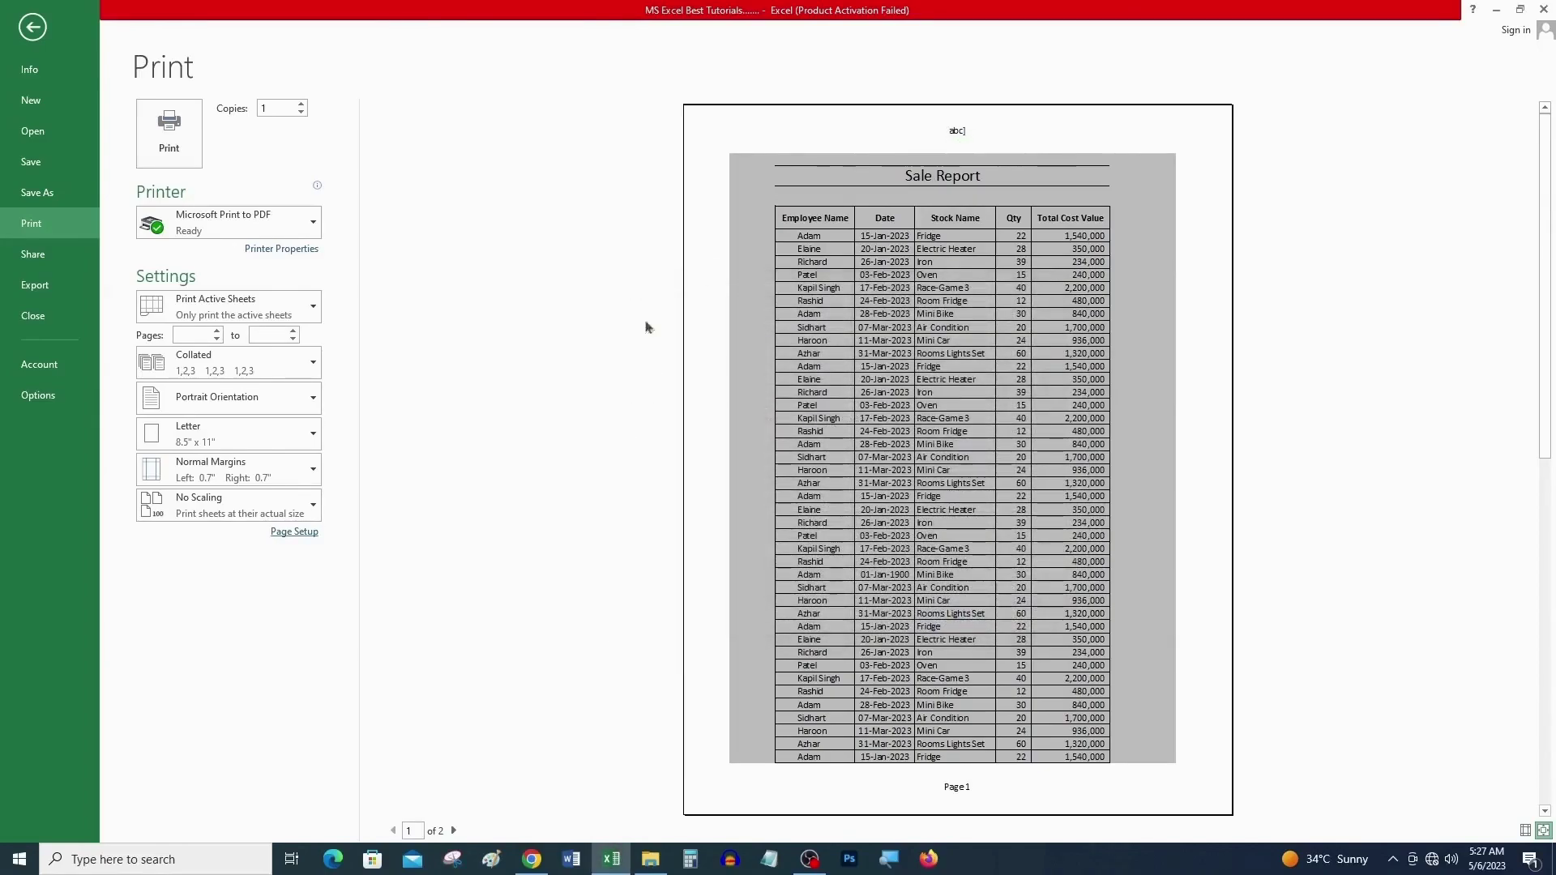
# Step: Remove the stray code characters around abc in the custom header's center section, and apply the plain abc header
pyautogui.click(301, 532)
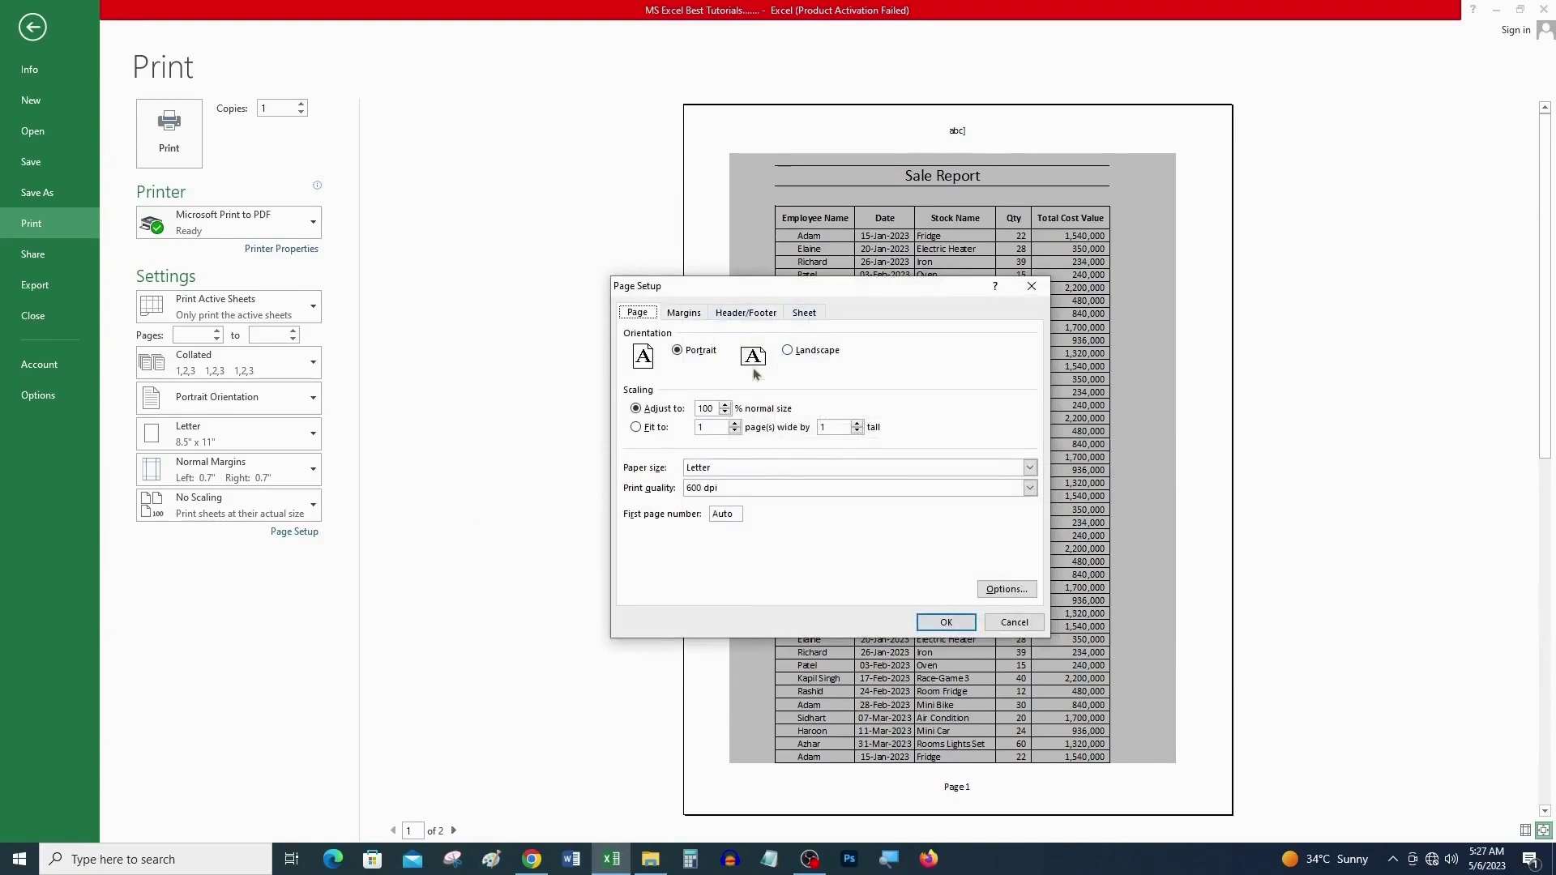
pyautogui.click(753, 313)
pyautogui.click(786, 419)
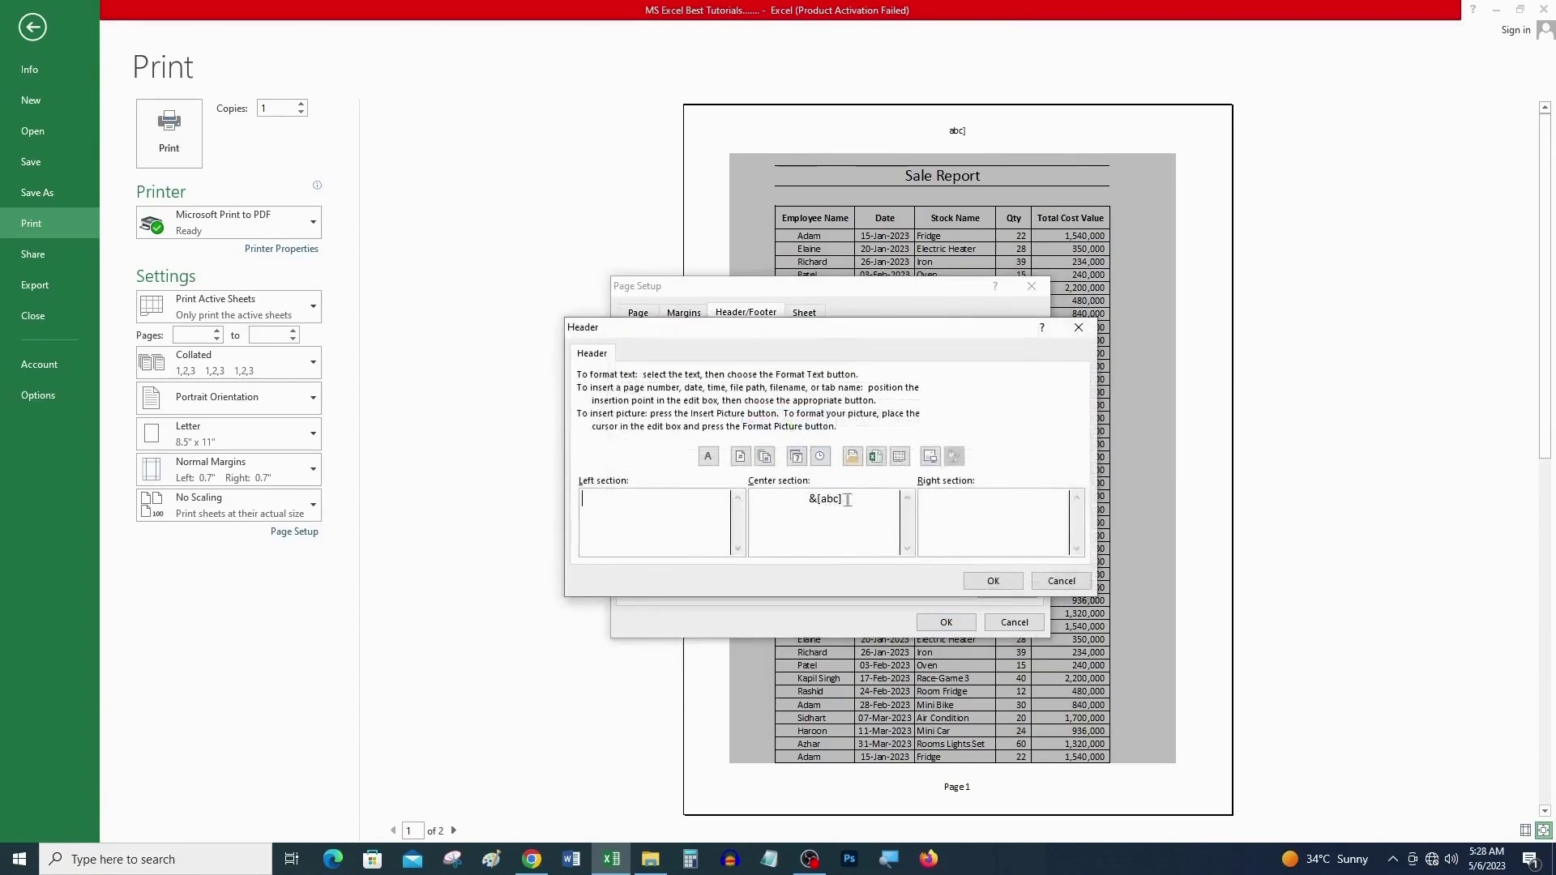
pyautogui.click(847, 501)
pyautogui.press('BackSpace')
pyautogui.press('BackSpace')
pyautogui.press('BackSpace')
pyautogui.click(1000, 586)
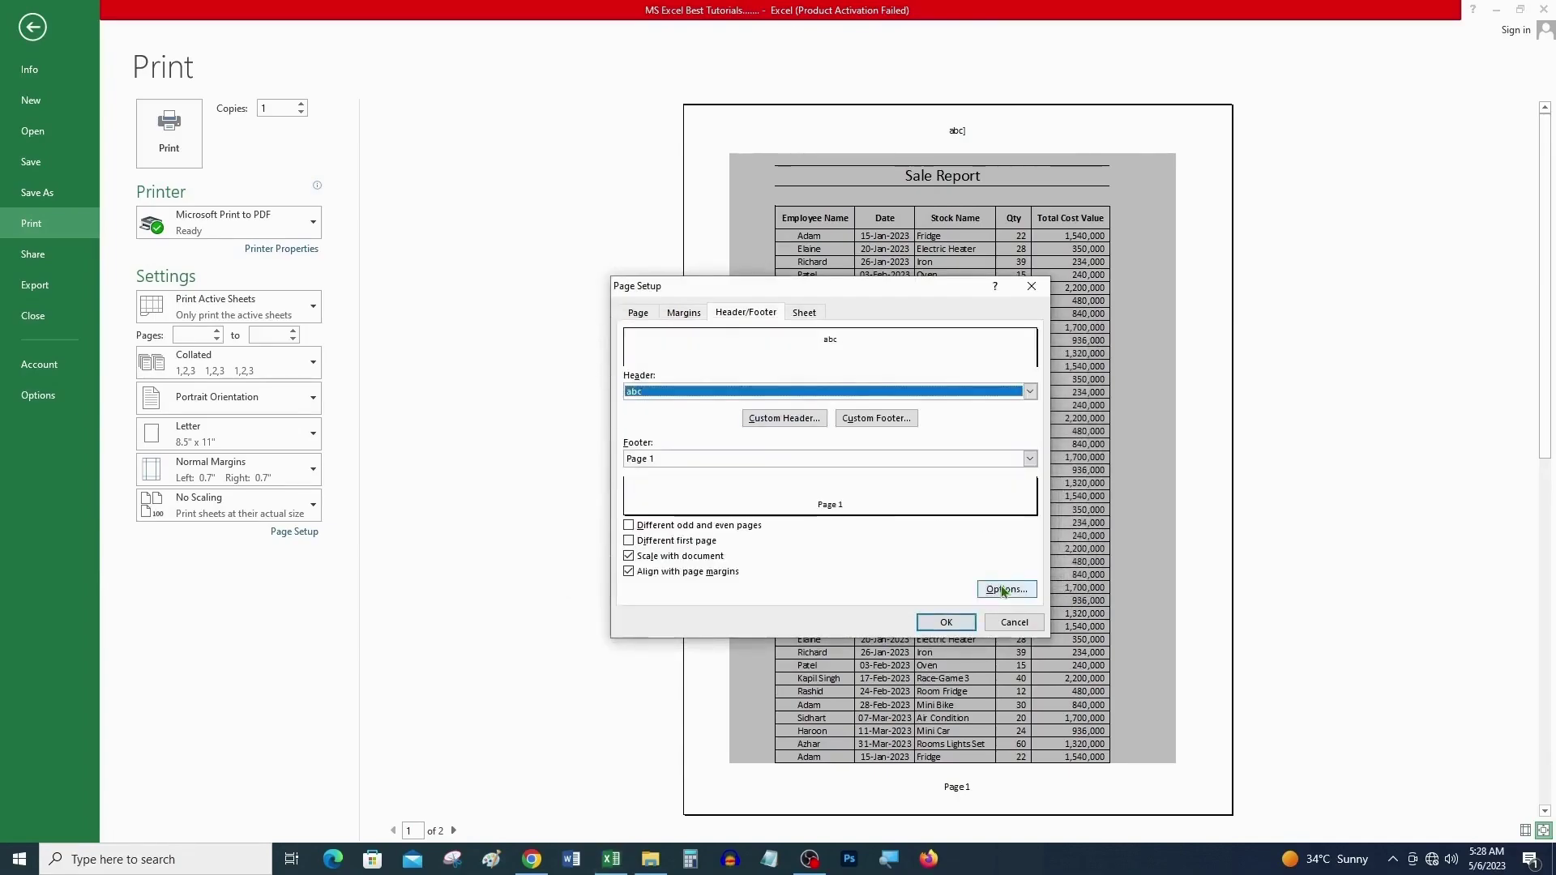
pyautogui.click(947, 622)
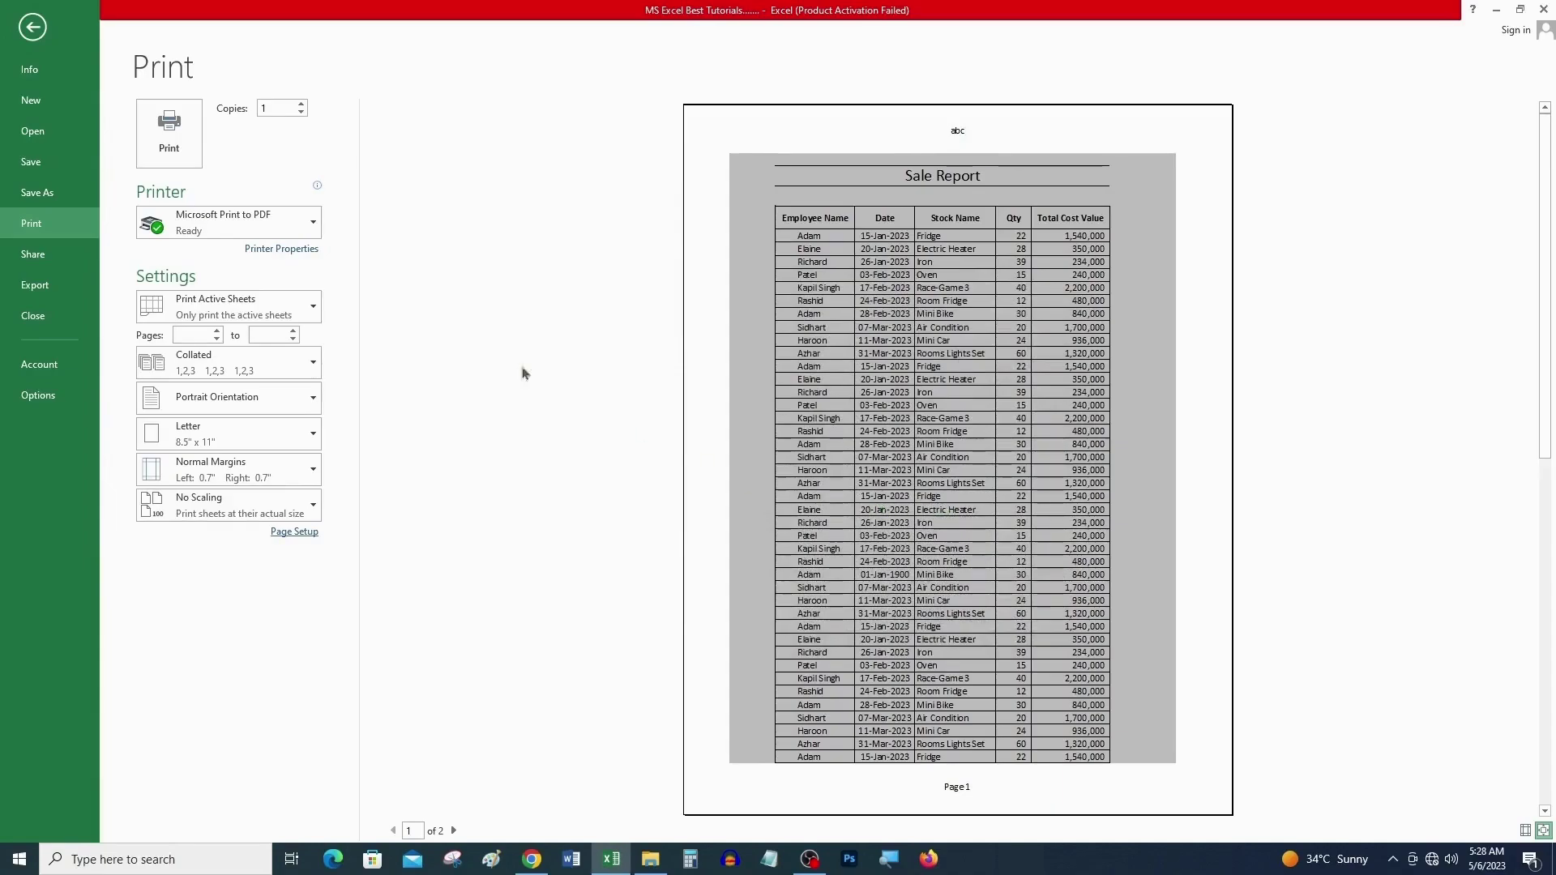
# Step: Look through the footer presets in Page Setup and close the dialog without making changes
pyautogui.click(293, 533)
pyautogui.click(768, 316)
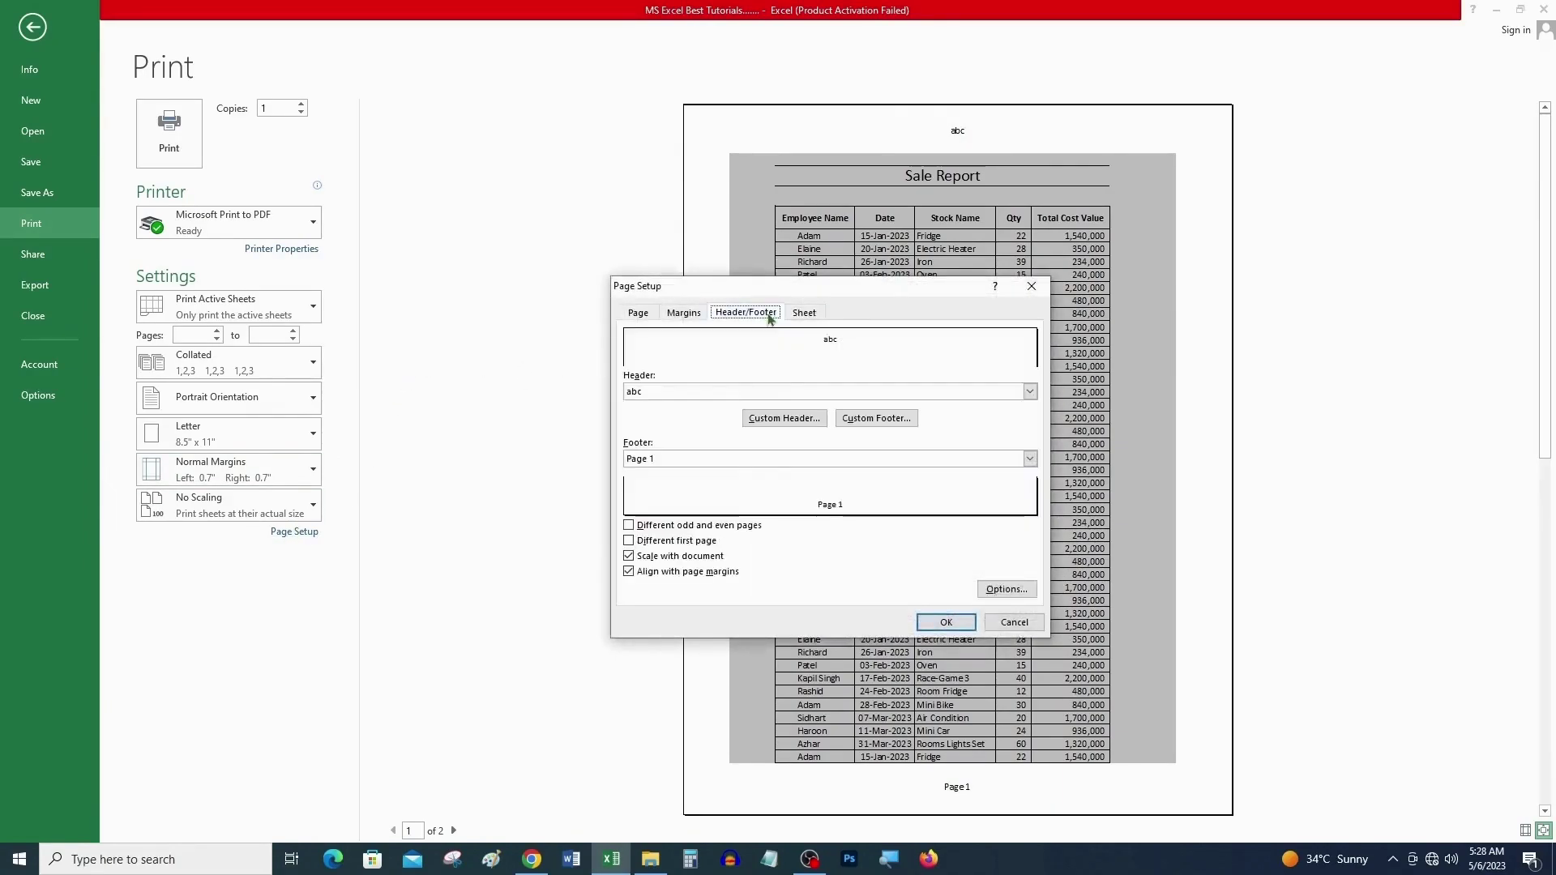
pyautogui.click(790, 460)
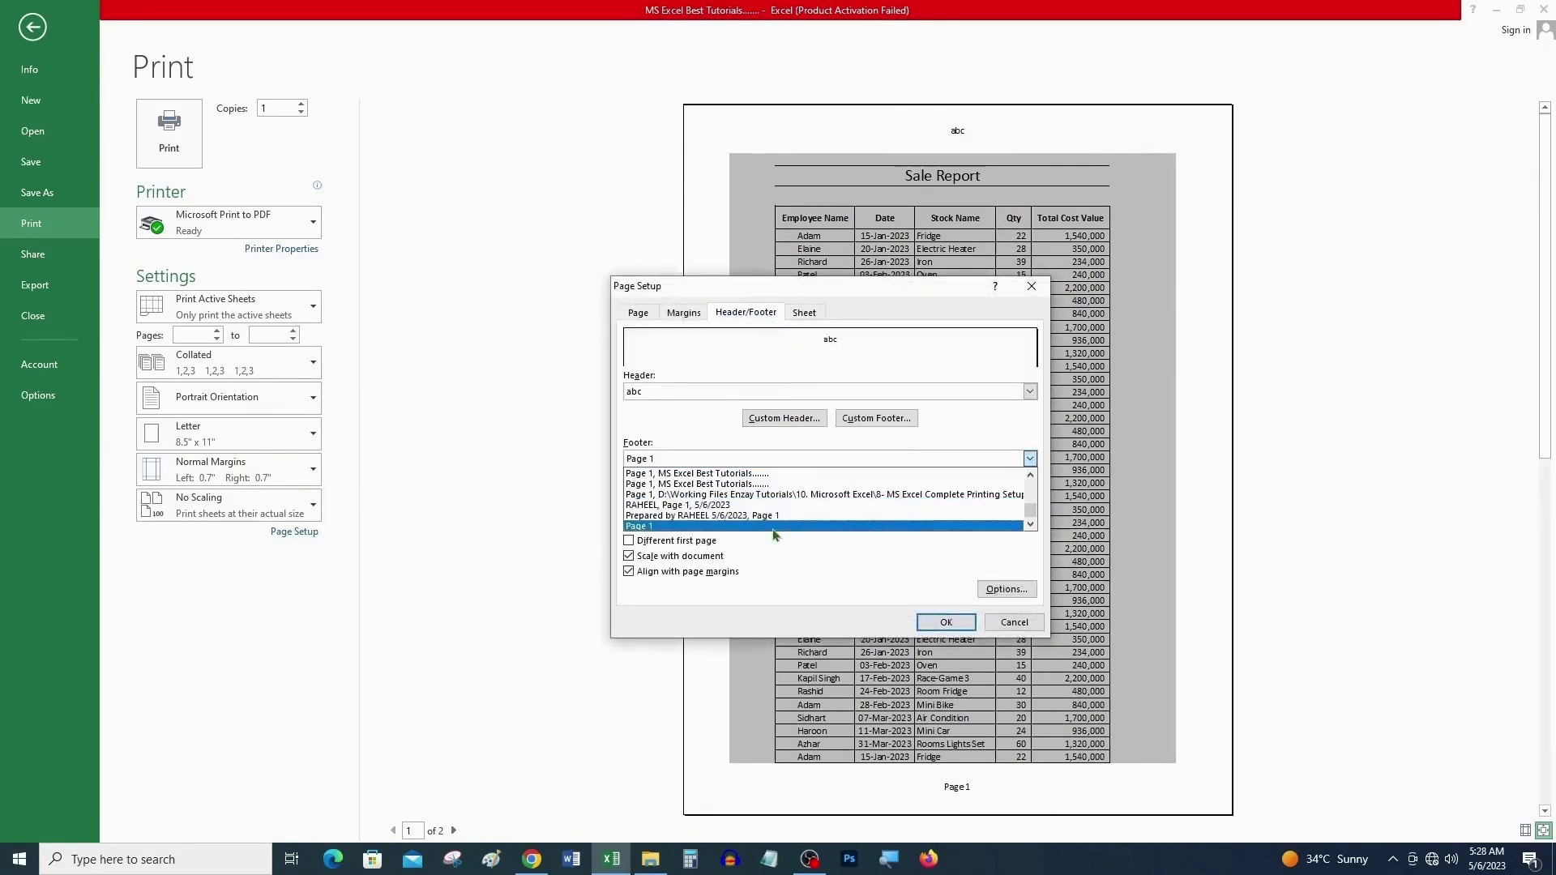
pyautogui.click(732, 325)
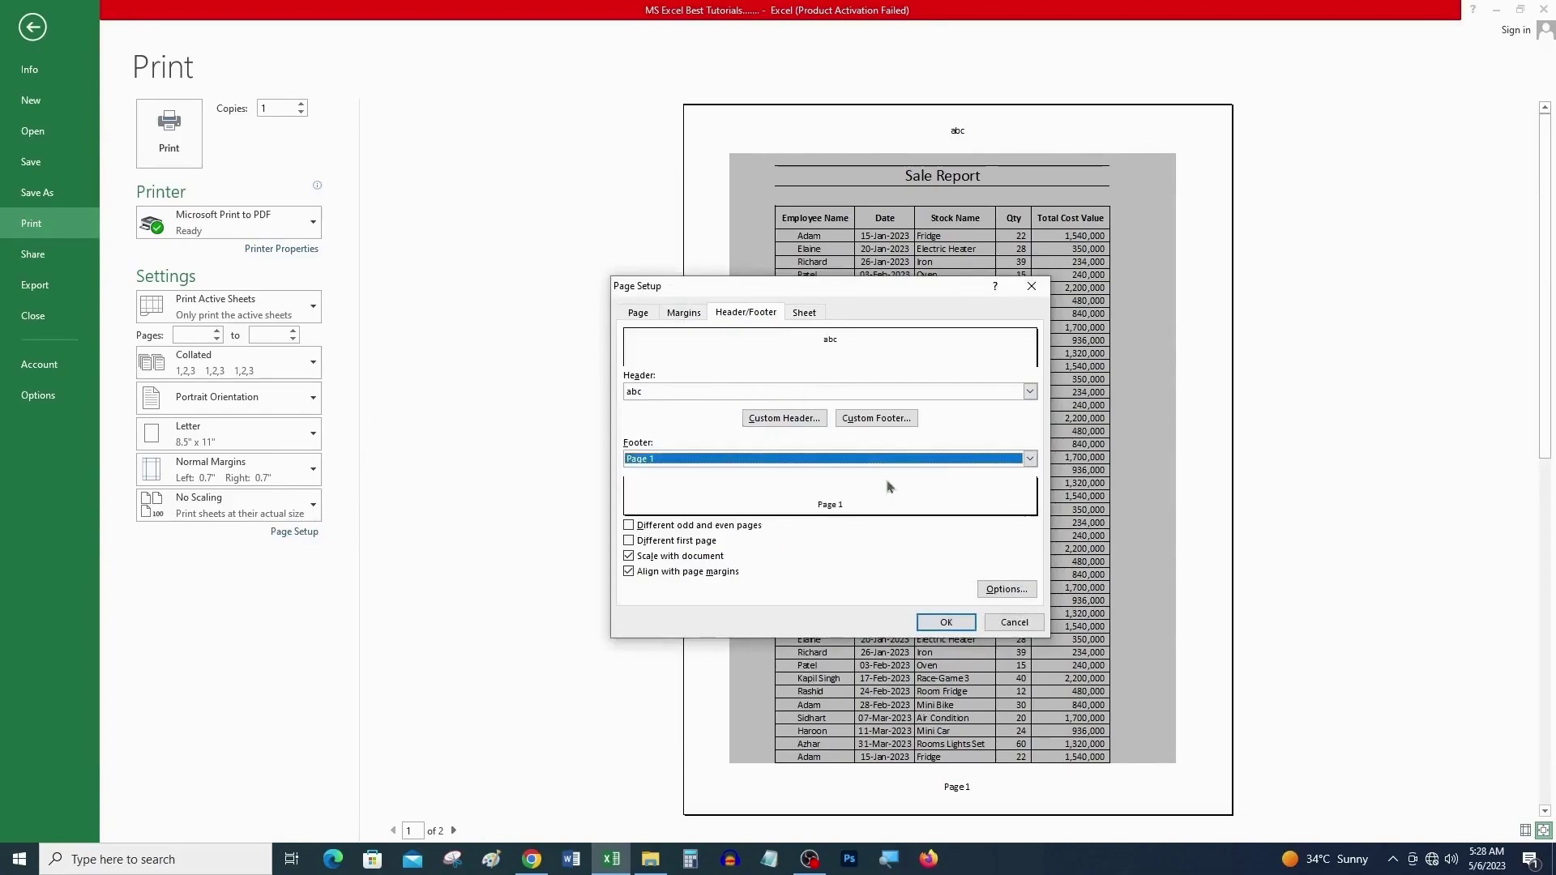
pyautogui.click(1014, 623)
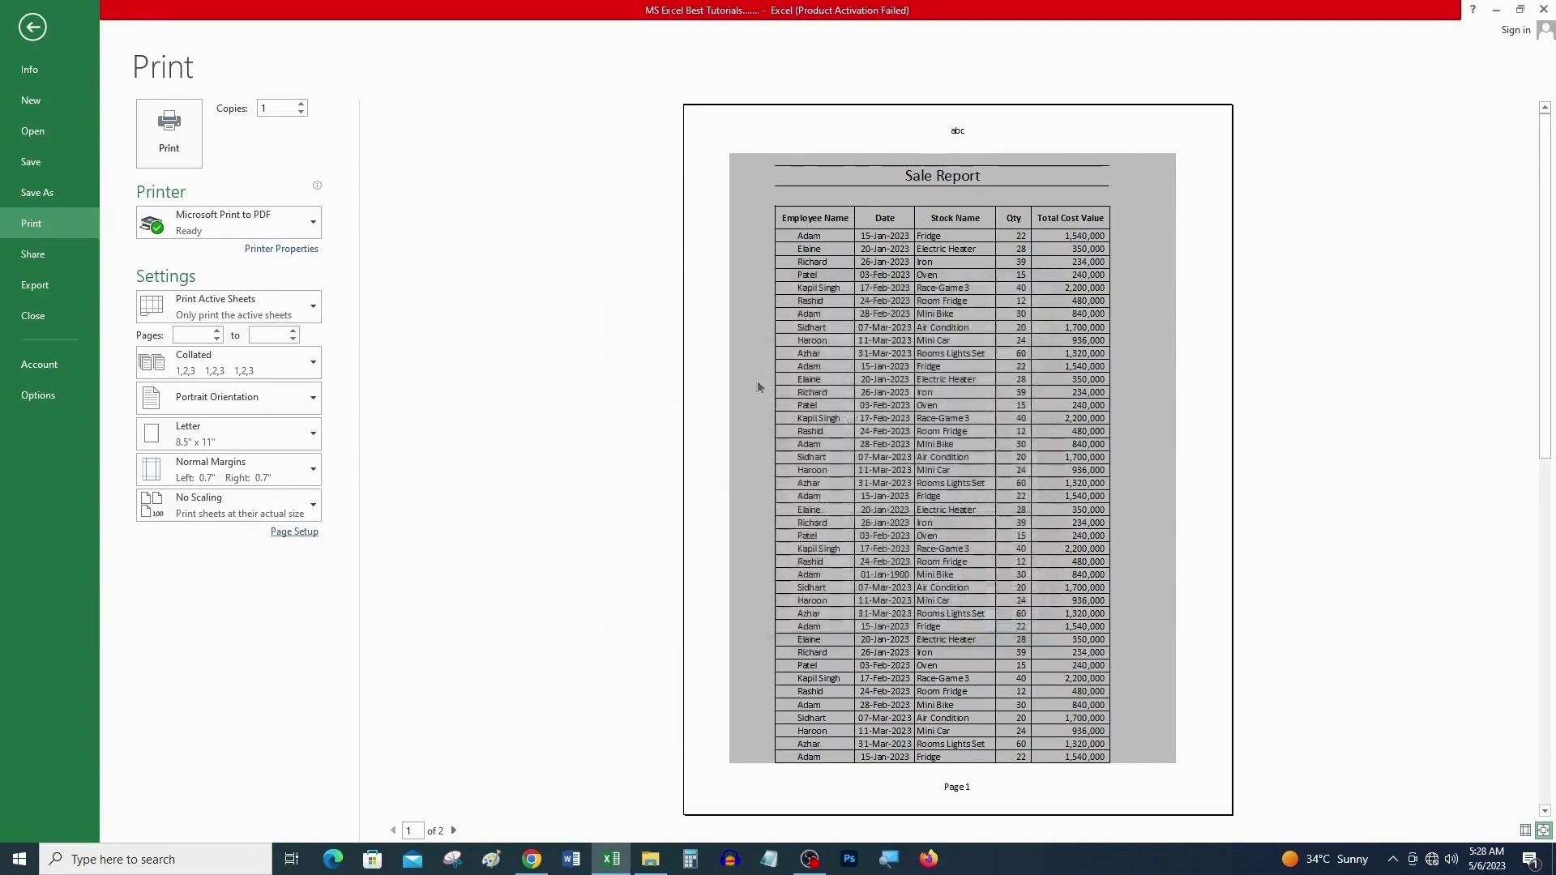
# Step: Leave the print preview and show the Content Overview sheet
pyautogui.press('Escape')
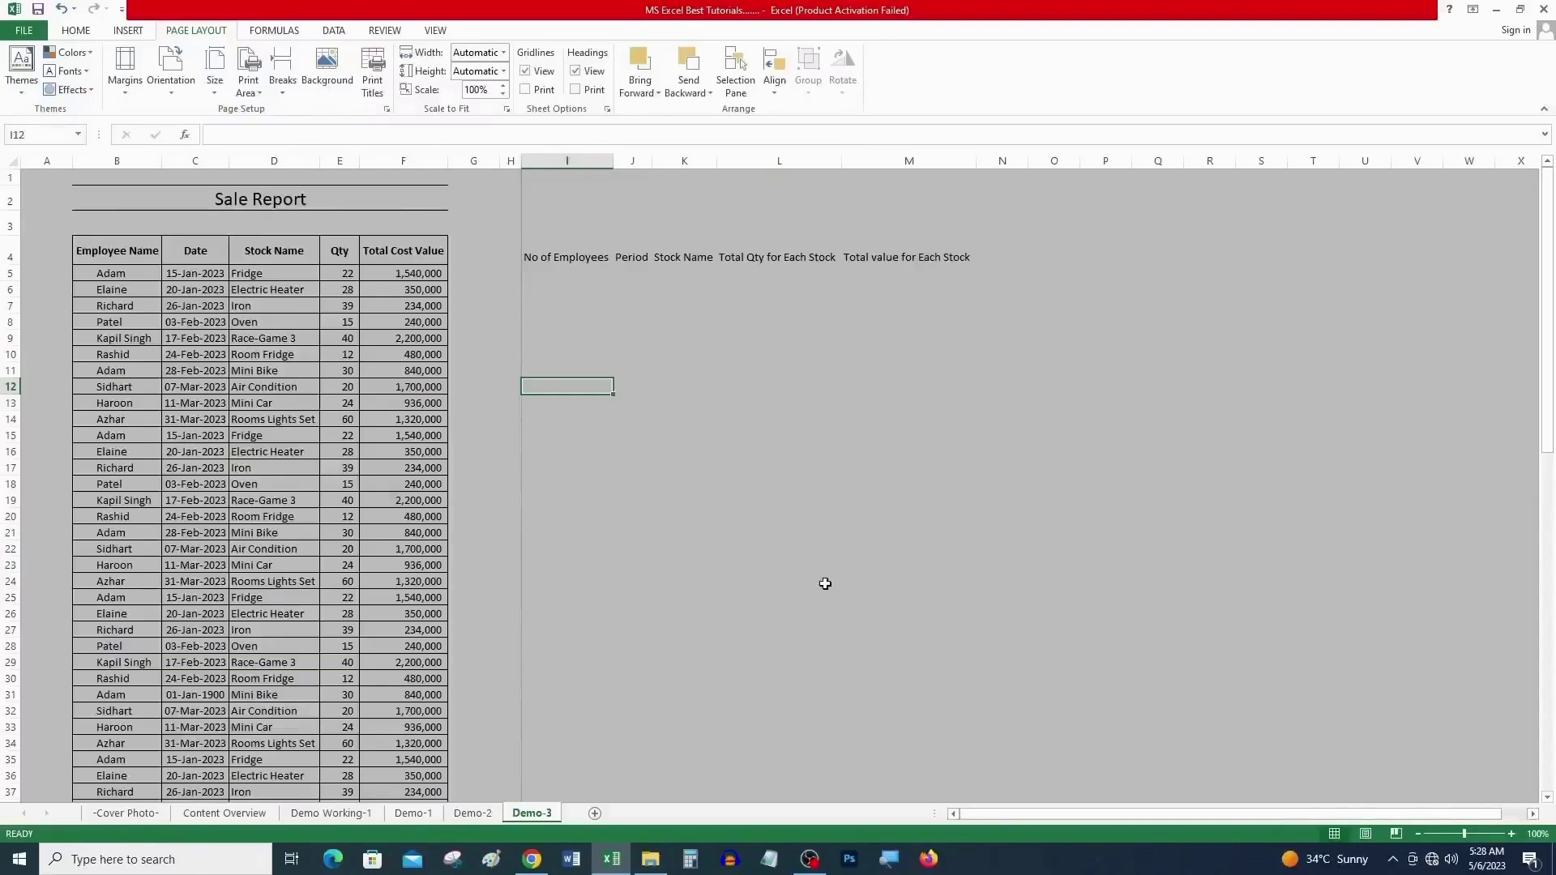
pyautogui.click(243, 814)
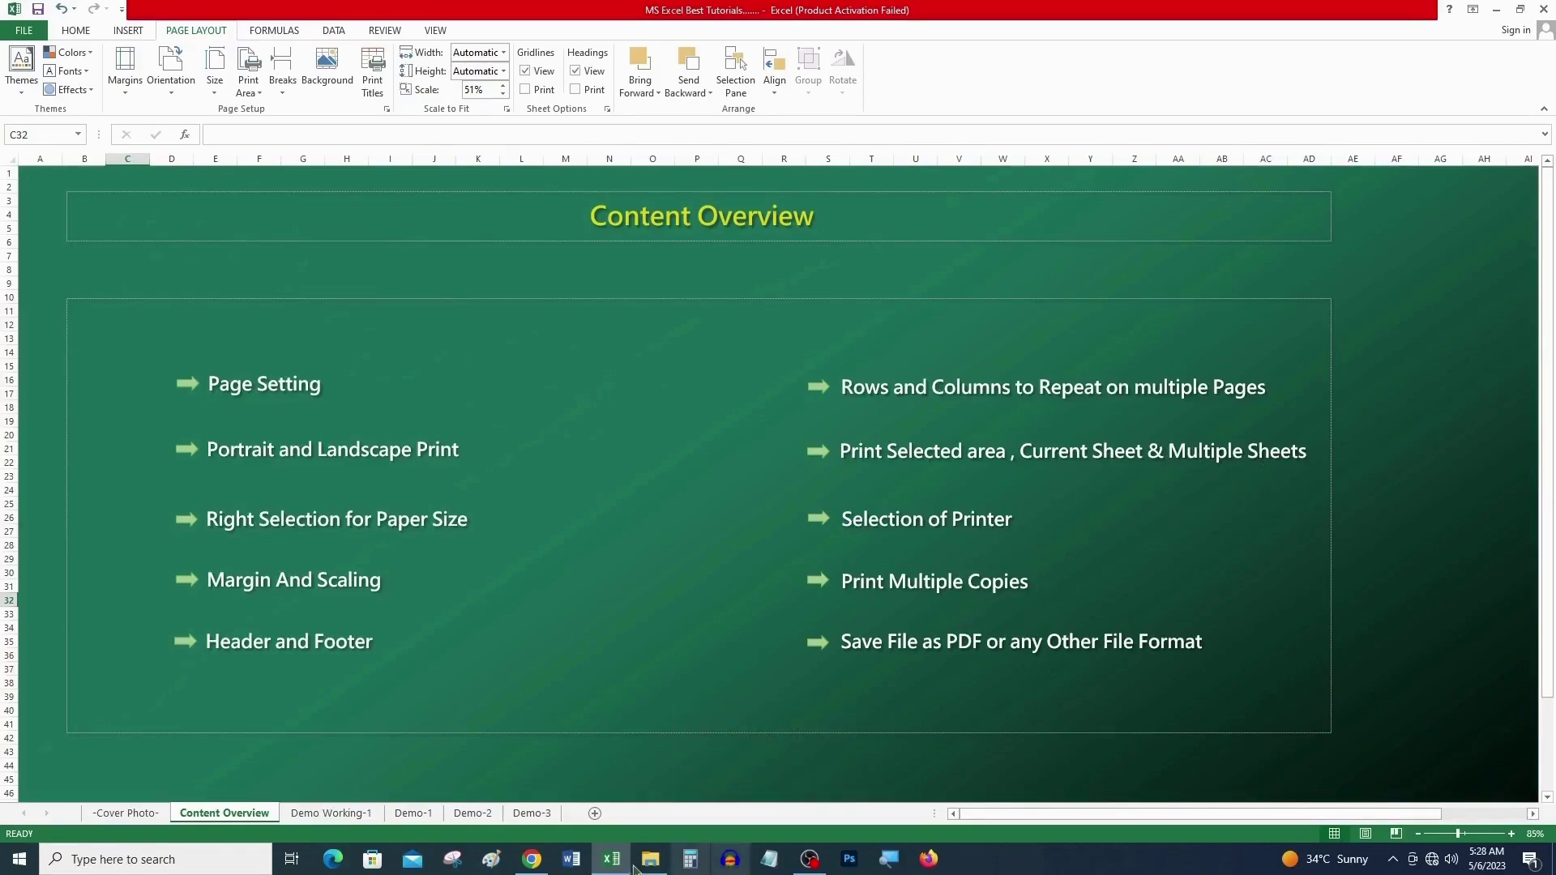
# Step: Set the number of print copies to 5 for the Demo-3 sheet and return to the worksheet
pyautogui.click(531, 812)
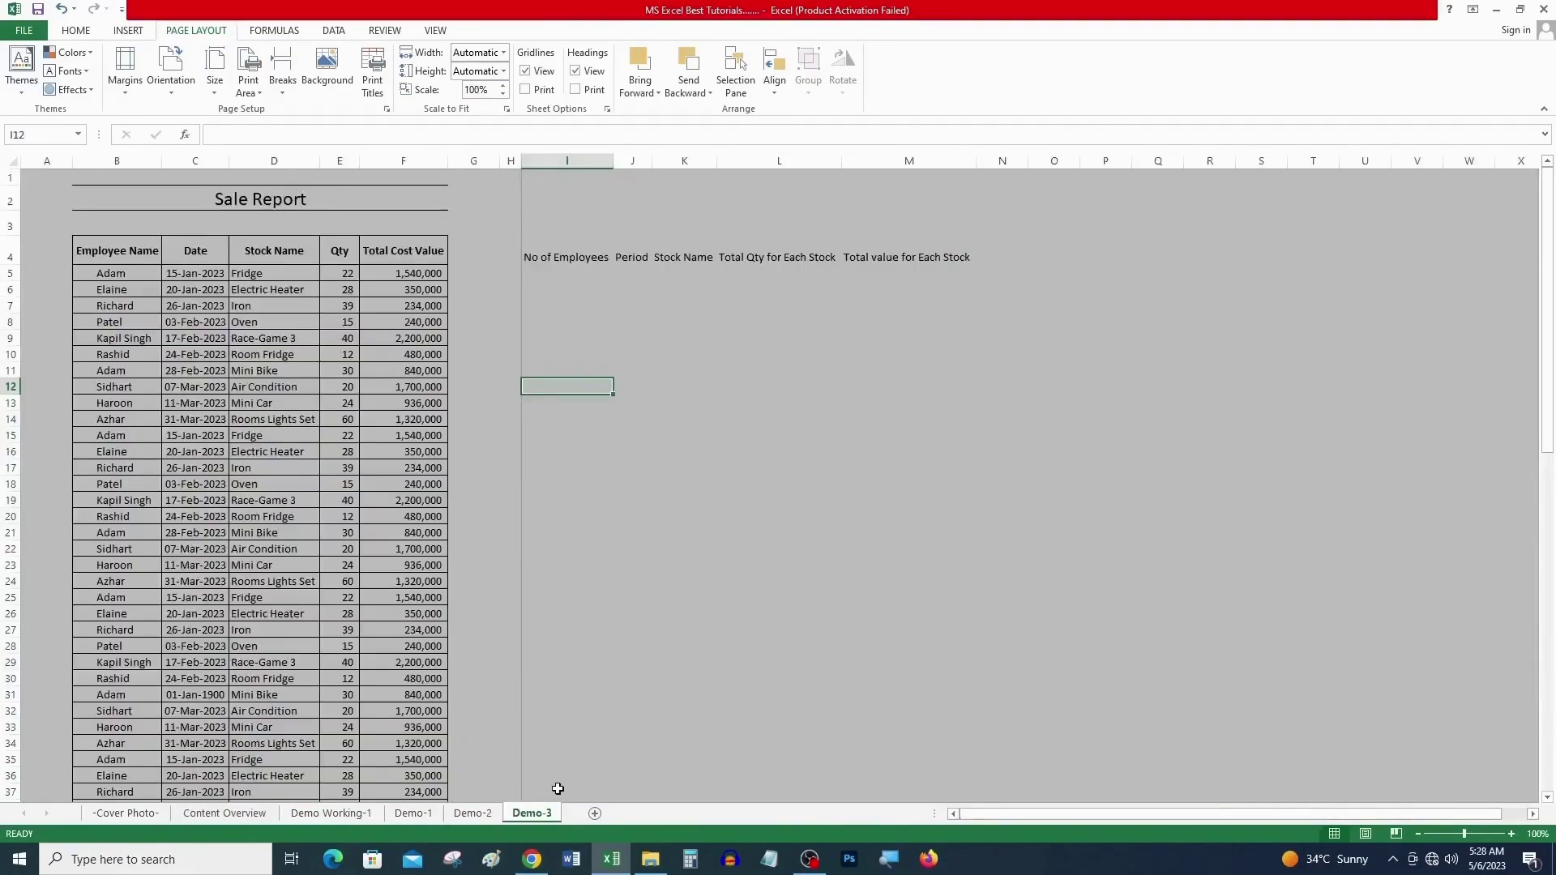
pyautogui.hotkey('ctrl', 'p')
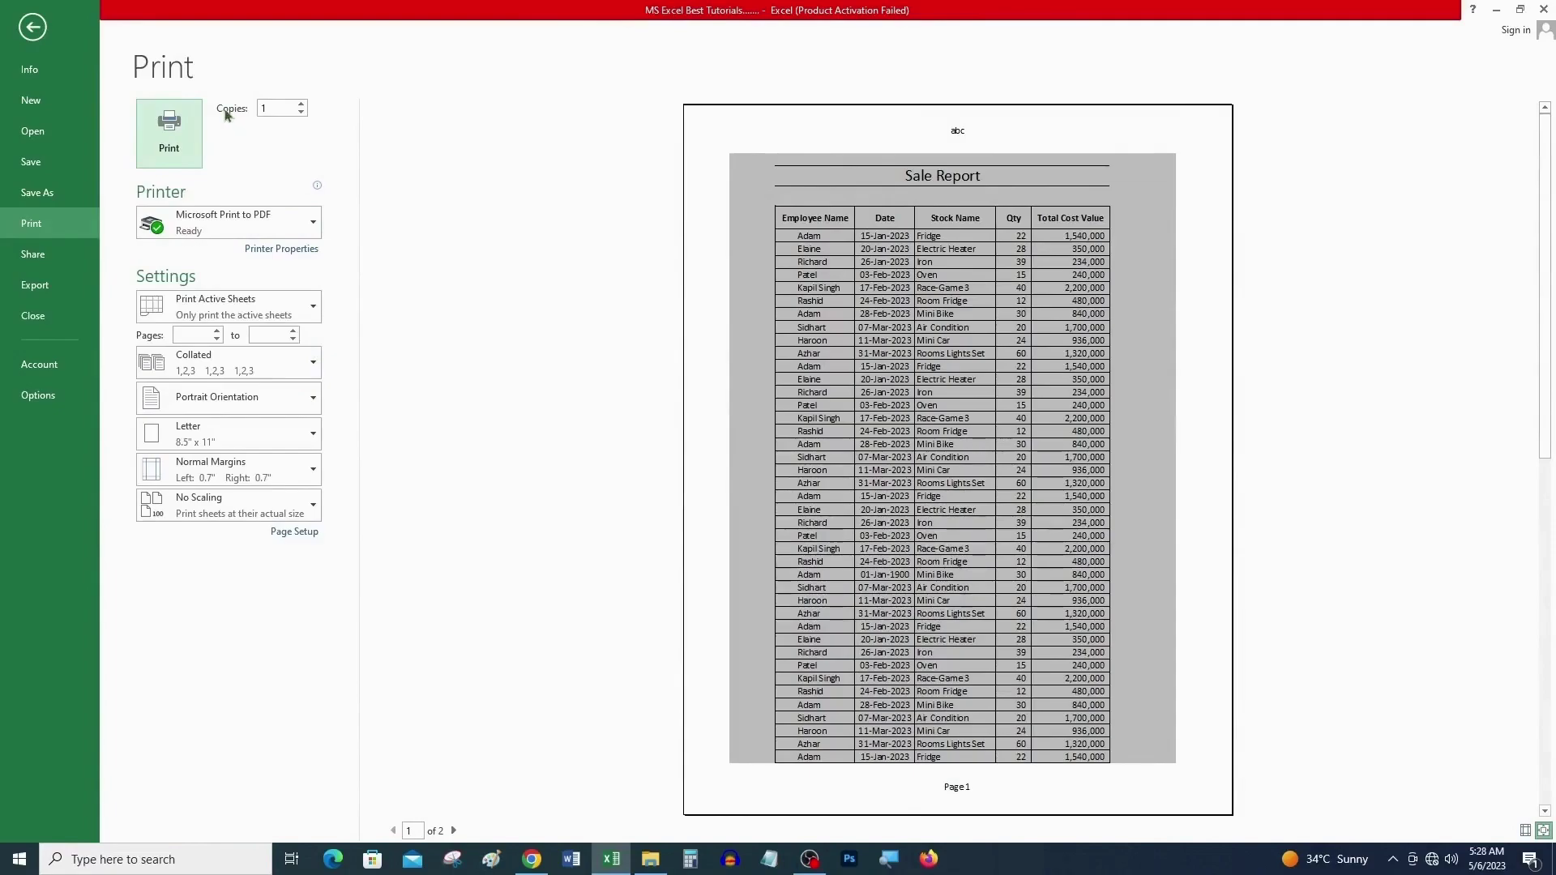
pyautogui.click(302, 104)
pyautogui.click(301, 105)
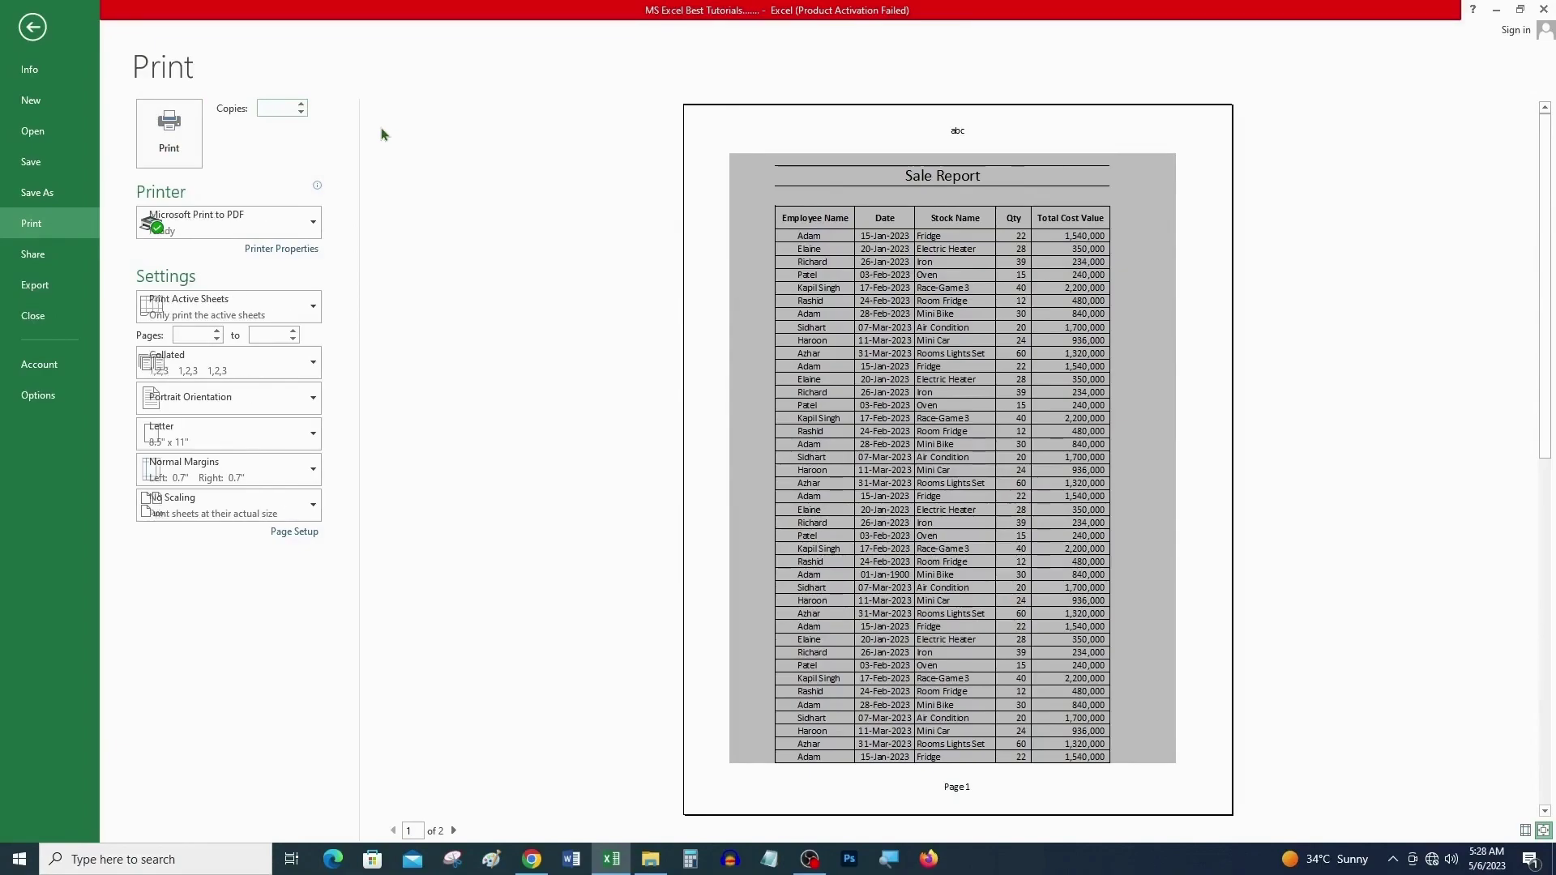
pyautogui.press('Escape')
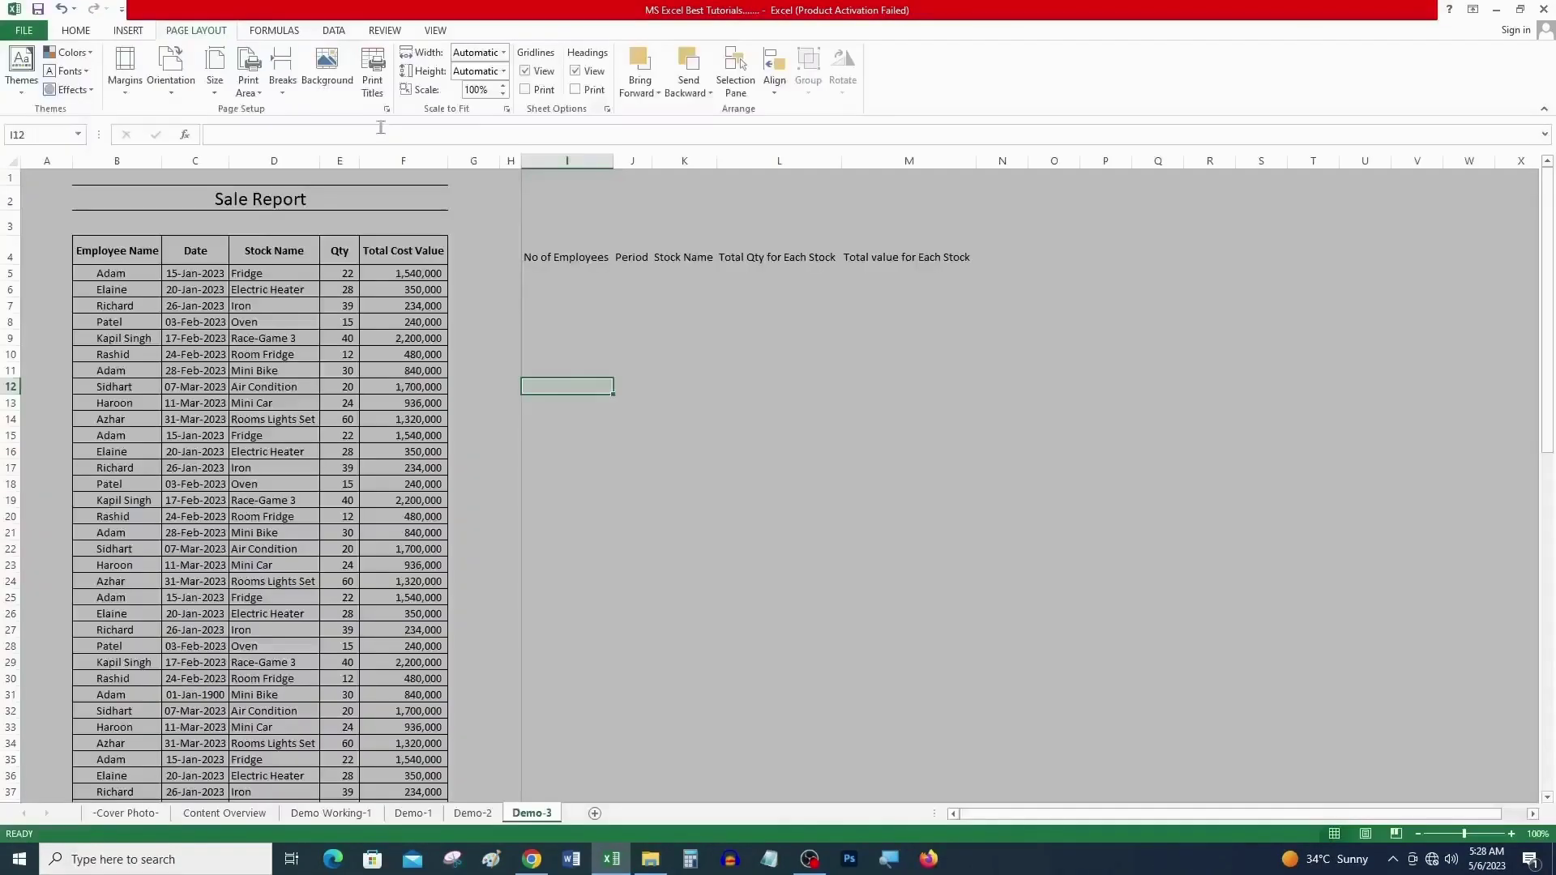
pyautogui.click(247, 814)
pyautogui.click(538, 818)
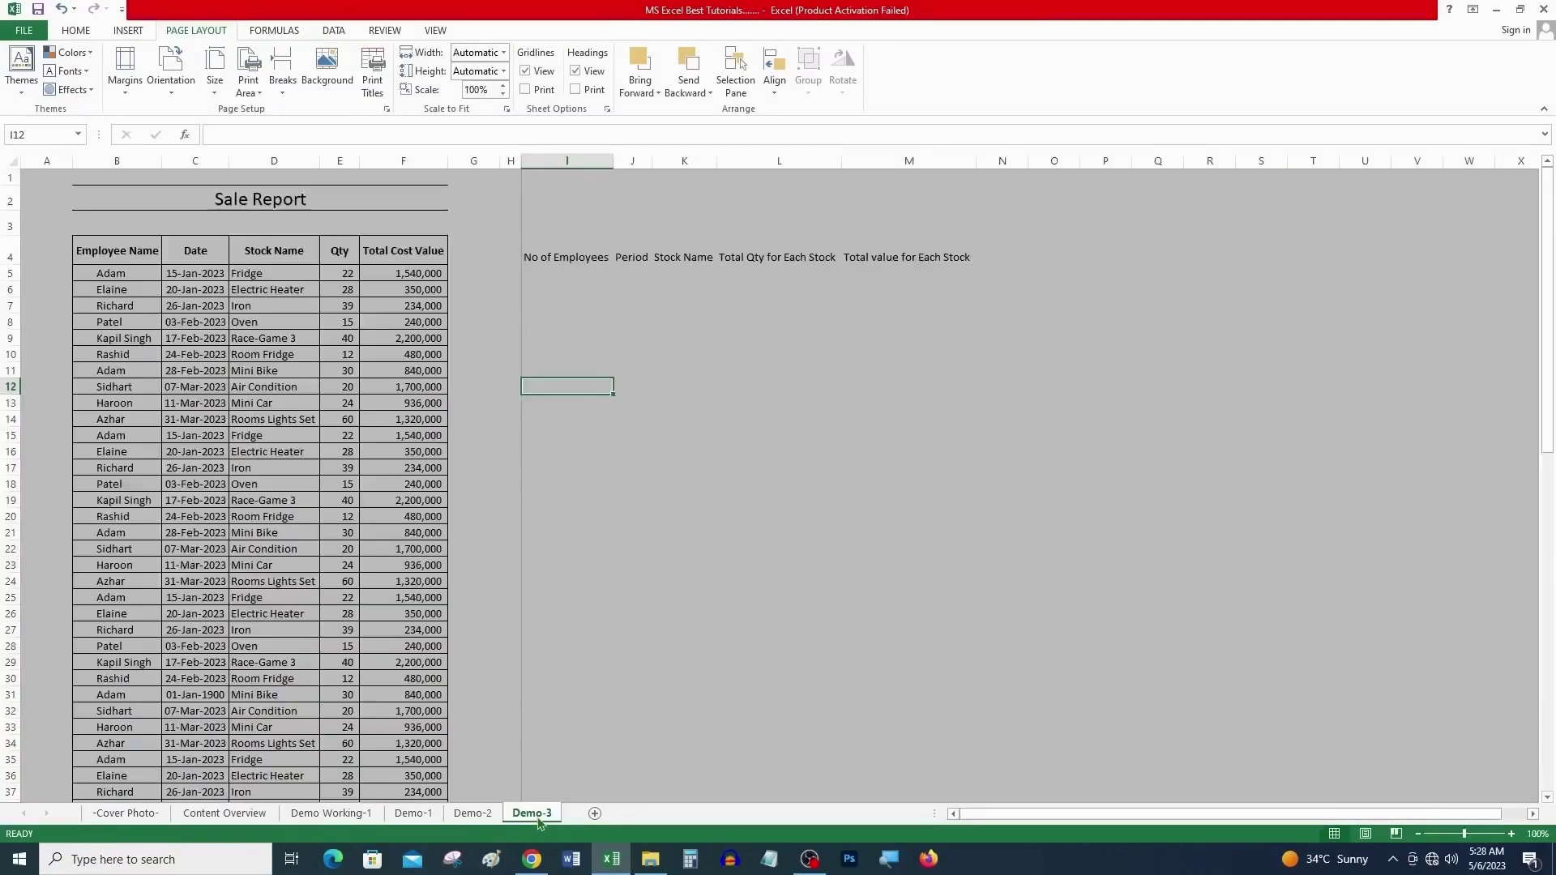
pyautogui.click(473, 486)
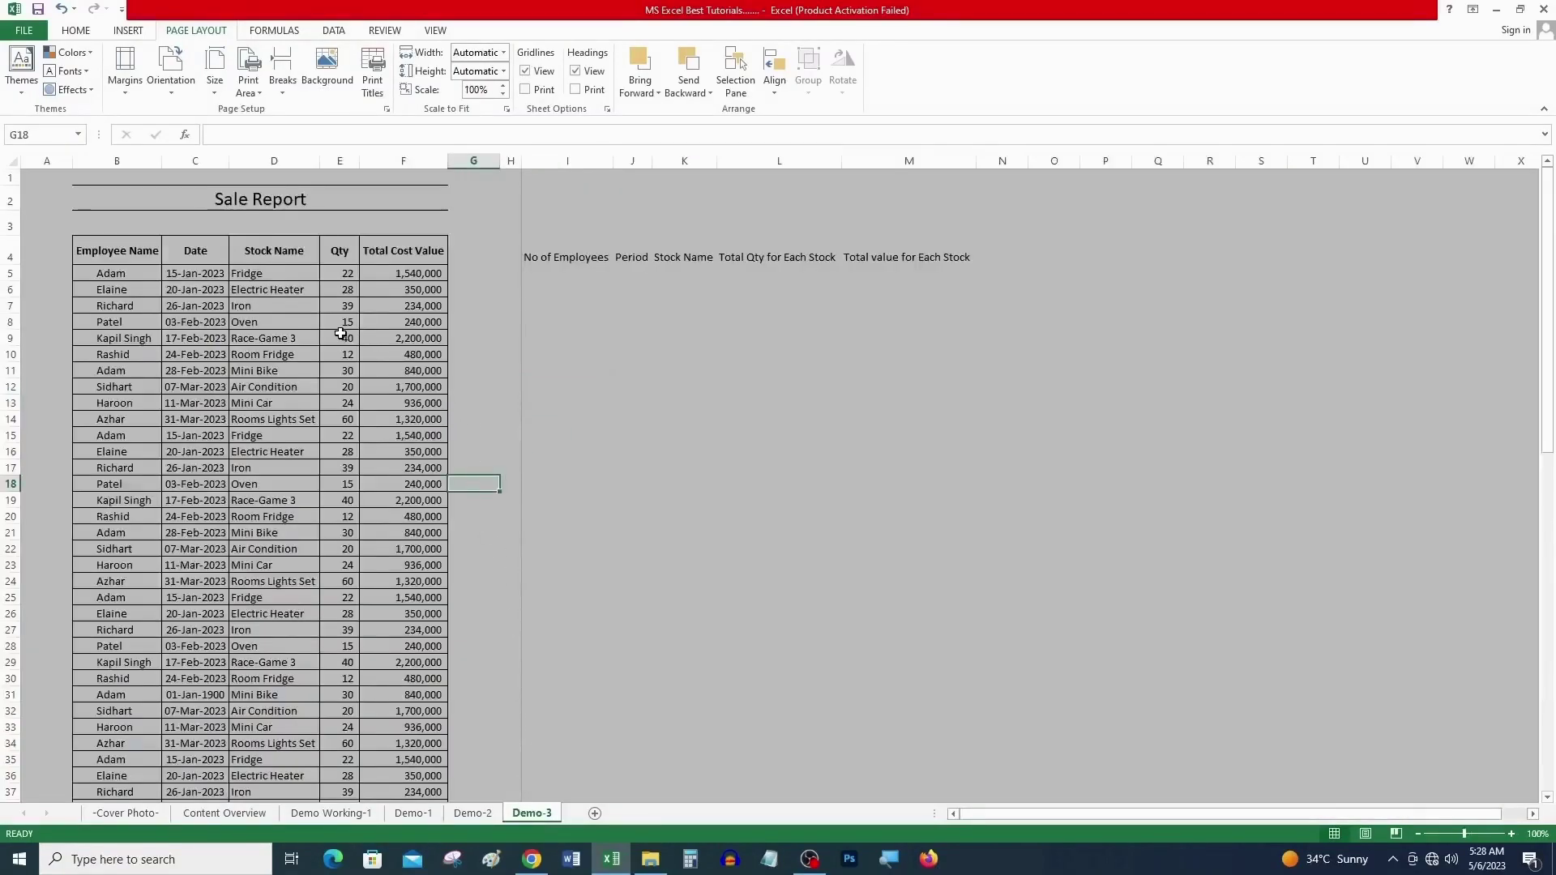
pyautogui.scroll(-20, 340, 334)
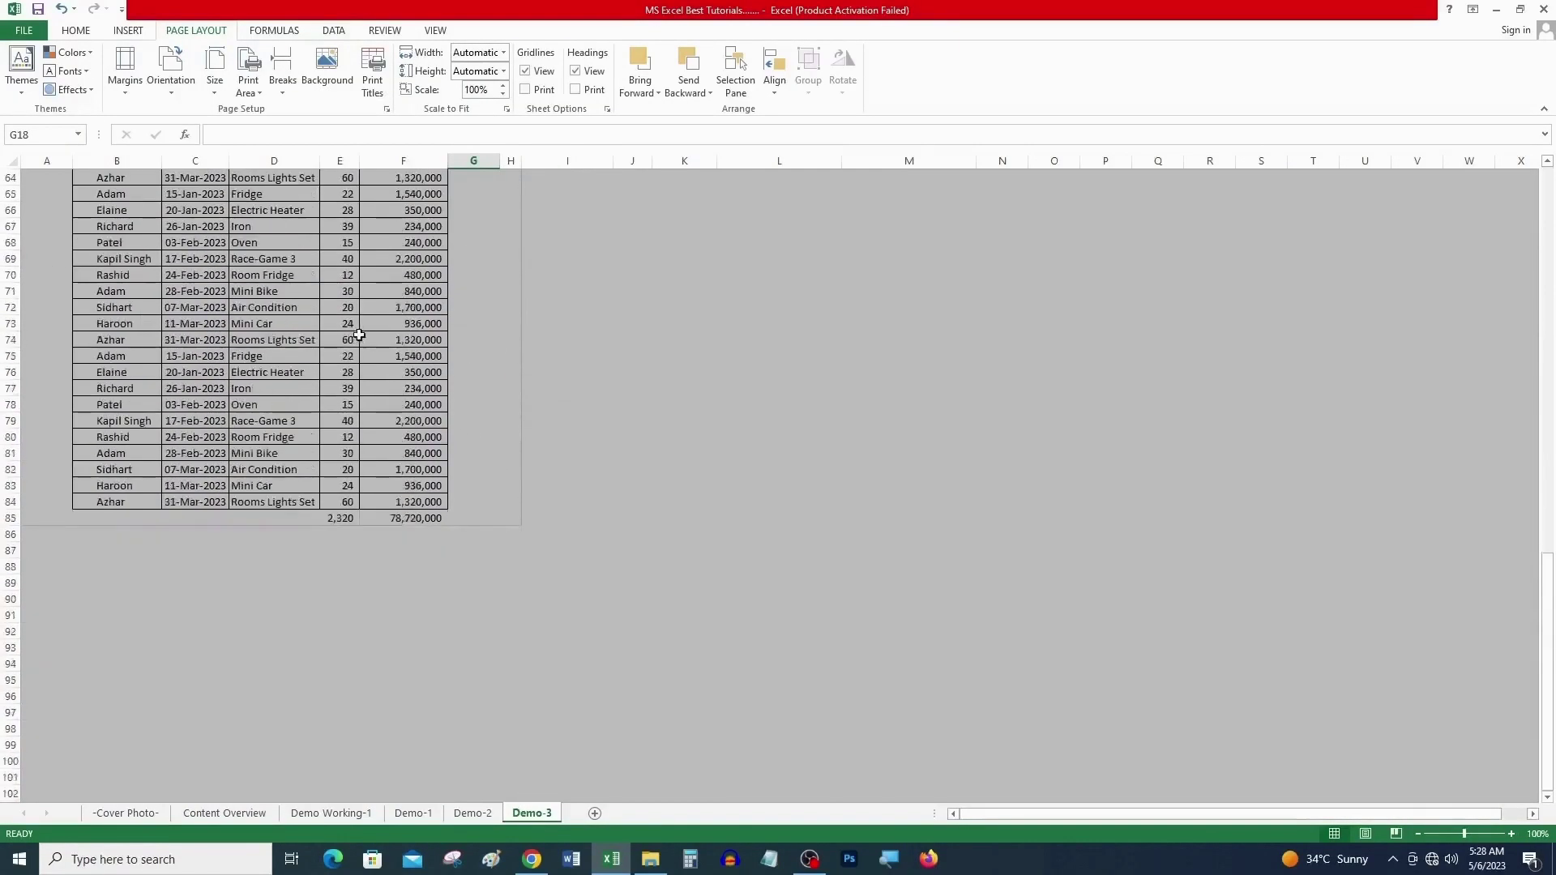
# Step: Review the scaling, paper size, margin and header/footer settings in Page Setup for the Demo-3 sheet without changing them
pyautogui.hotkey('ctrl', 'p')
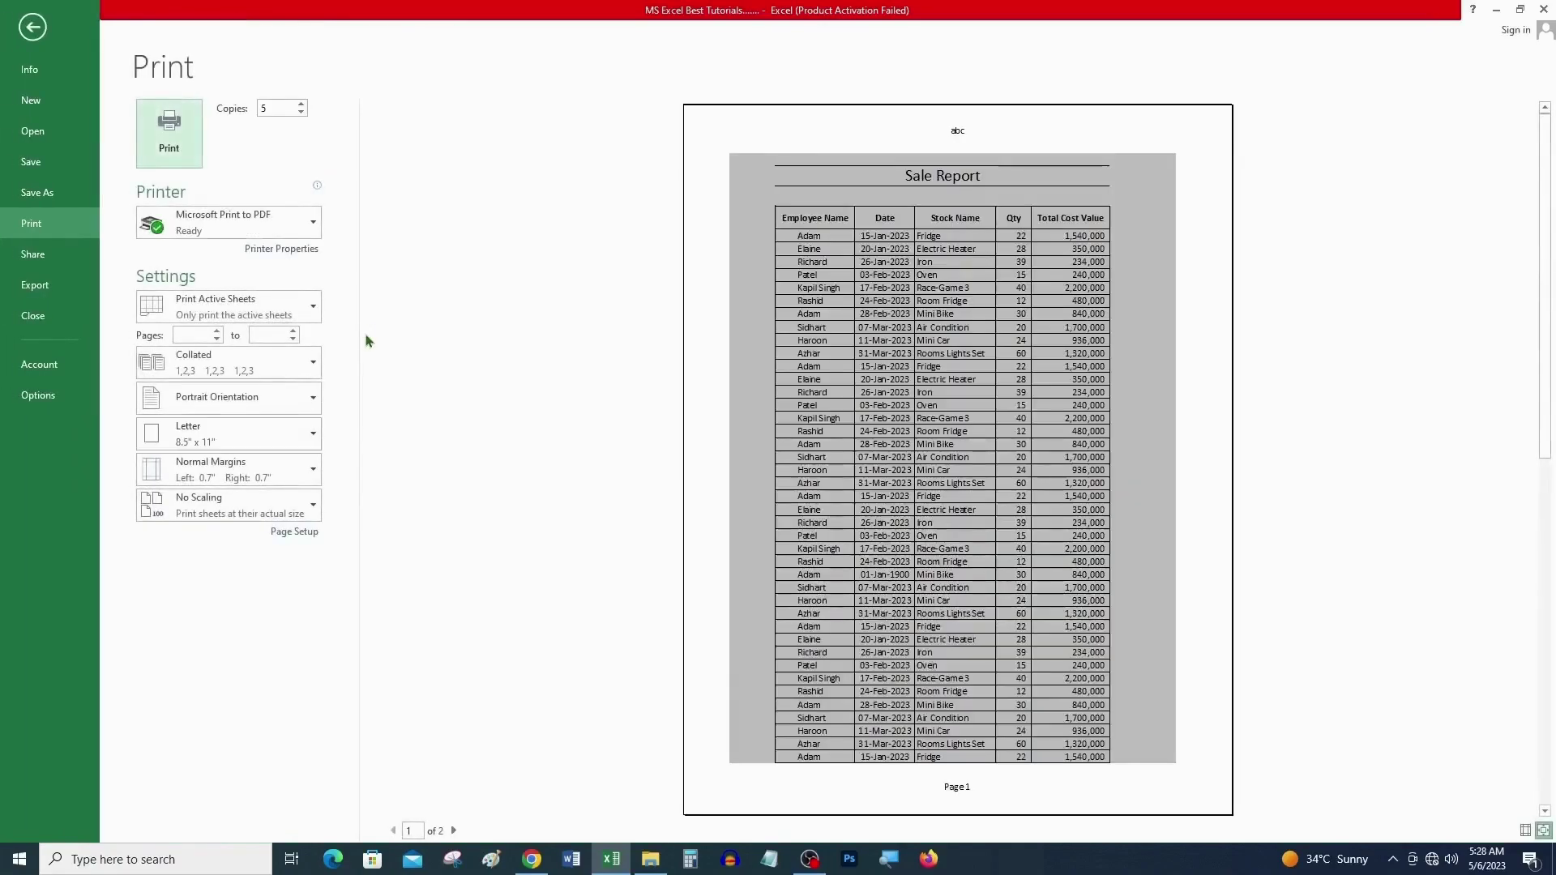
pyautogui.click(294, 531)
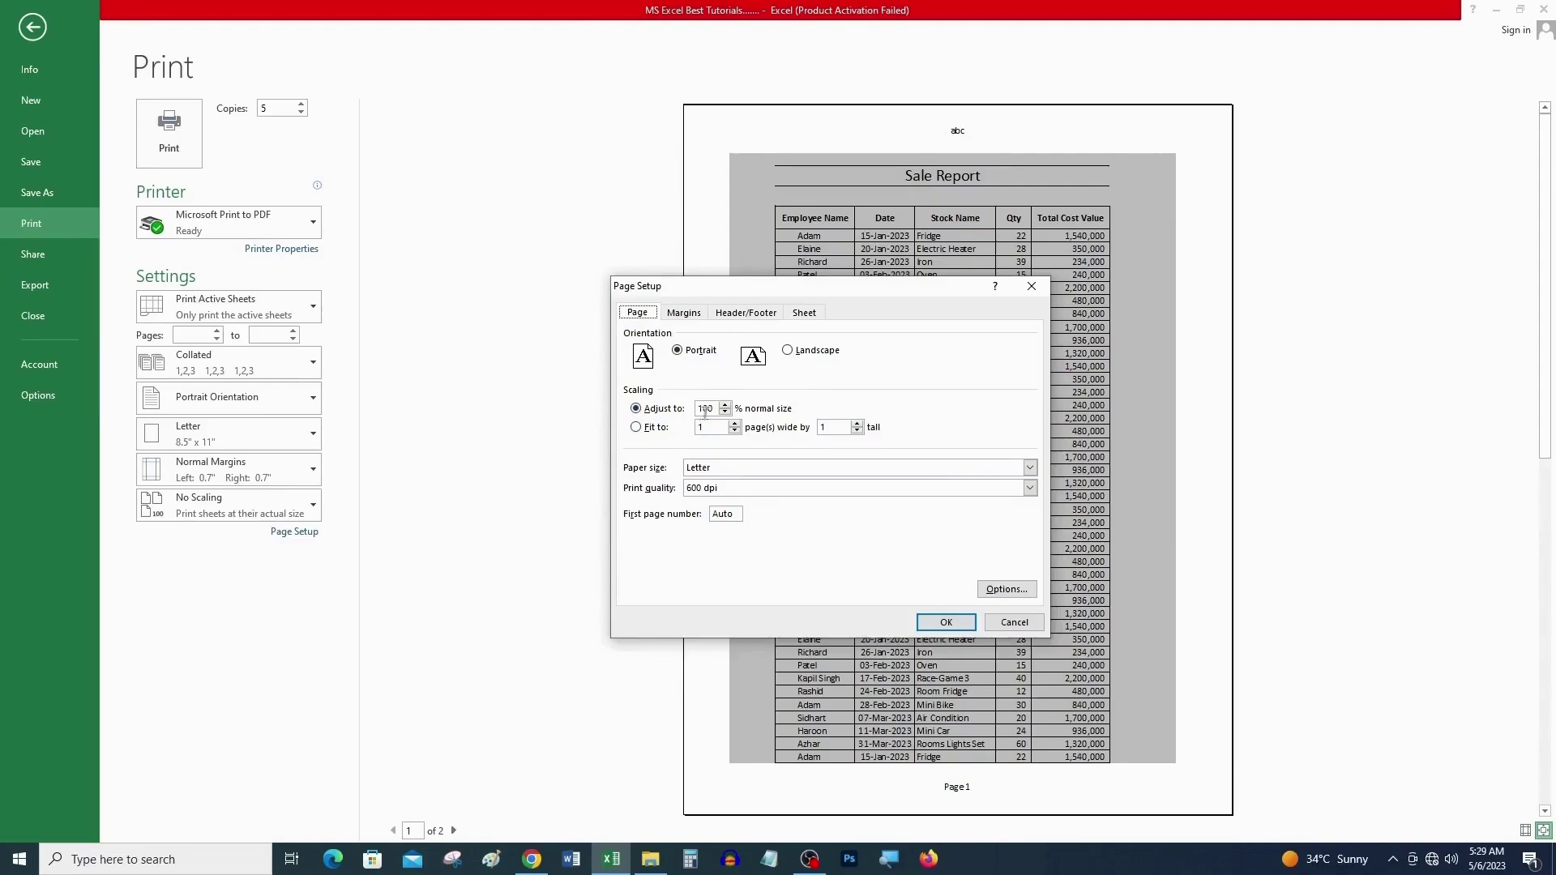
pyautogui.moveTo(717, 408); pyautogui.dragTo(700, 408)
pyautogui.click(819, 427)
pyautogui.click(814, 469)
pyautogui.scroll(-1, 814, 484)
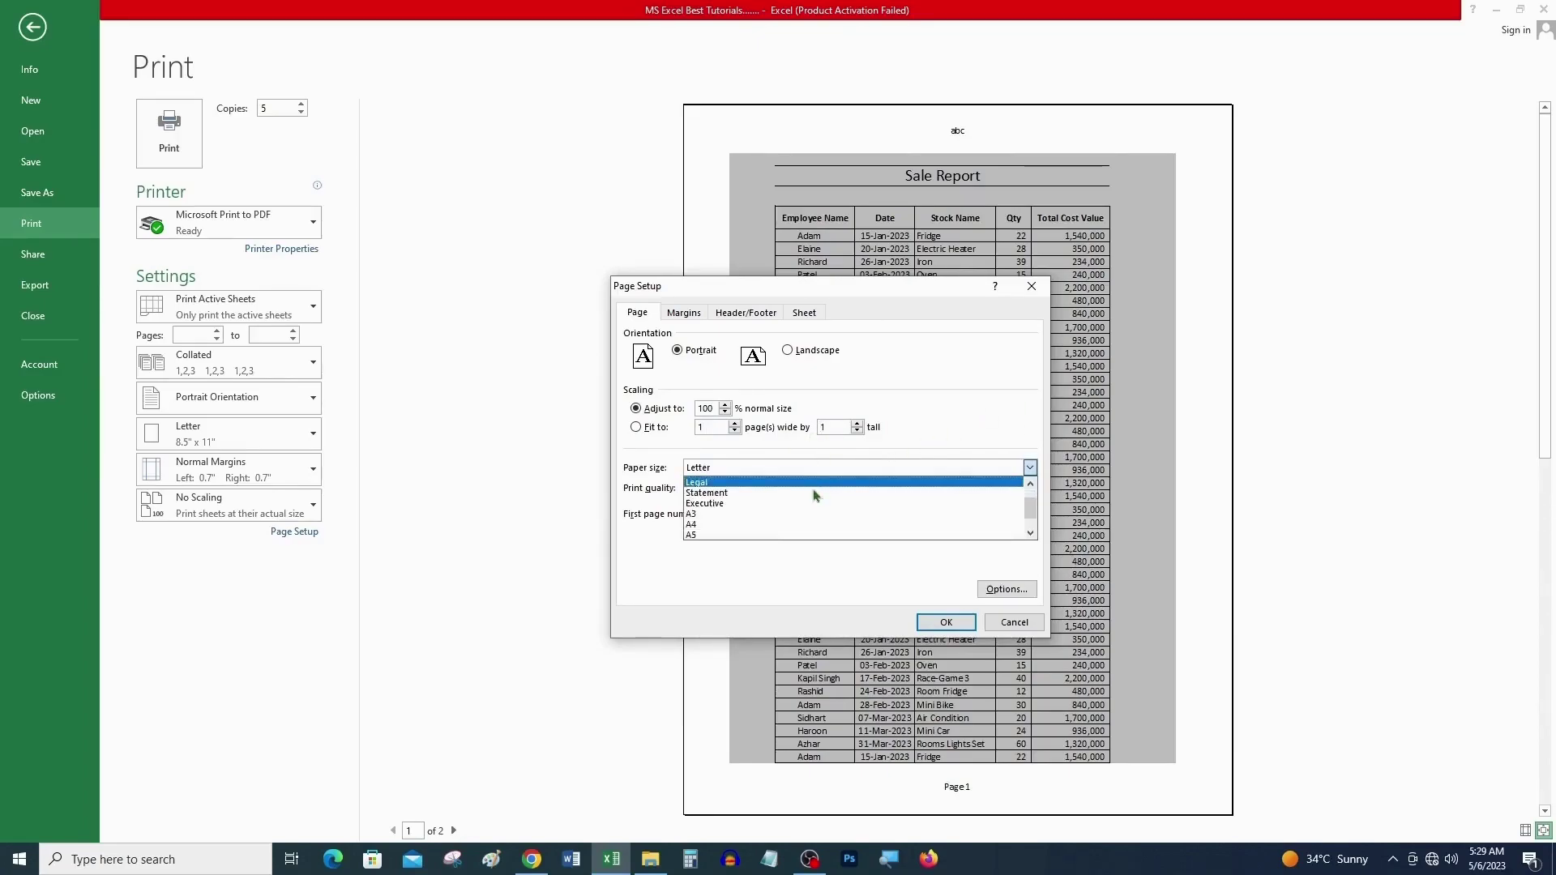
pyautogui.click(965, 402)
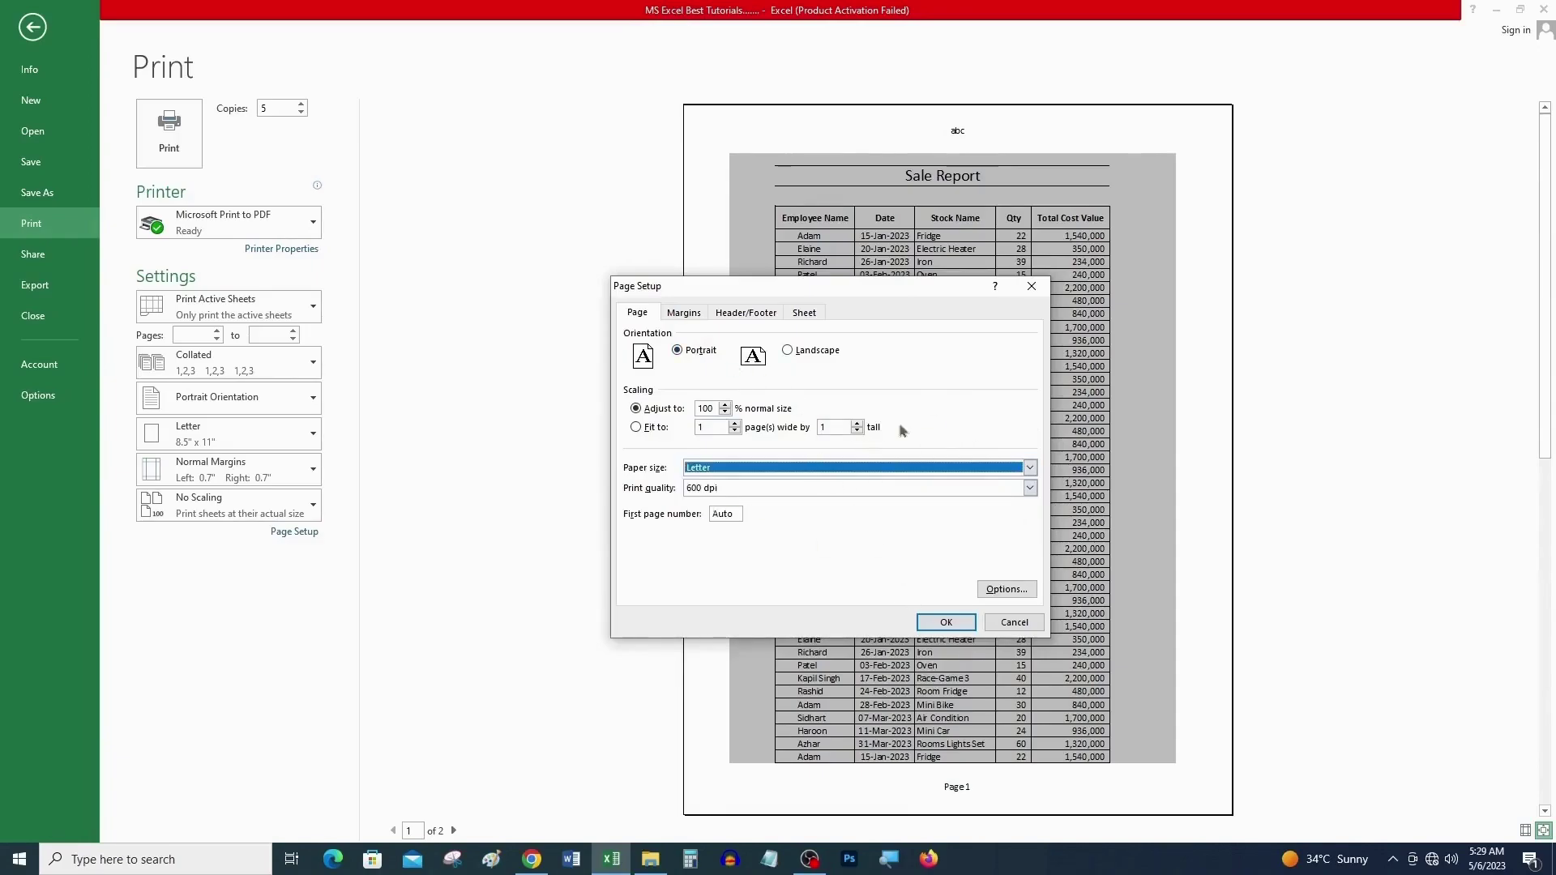
pyautogui.click(689, 320)
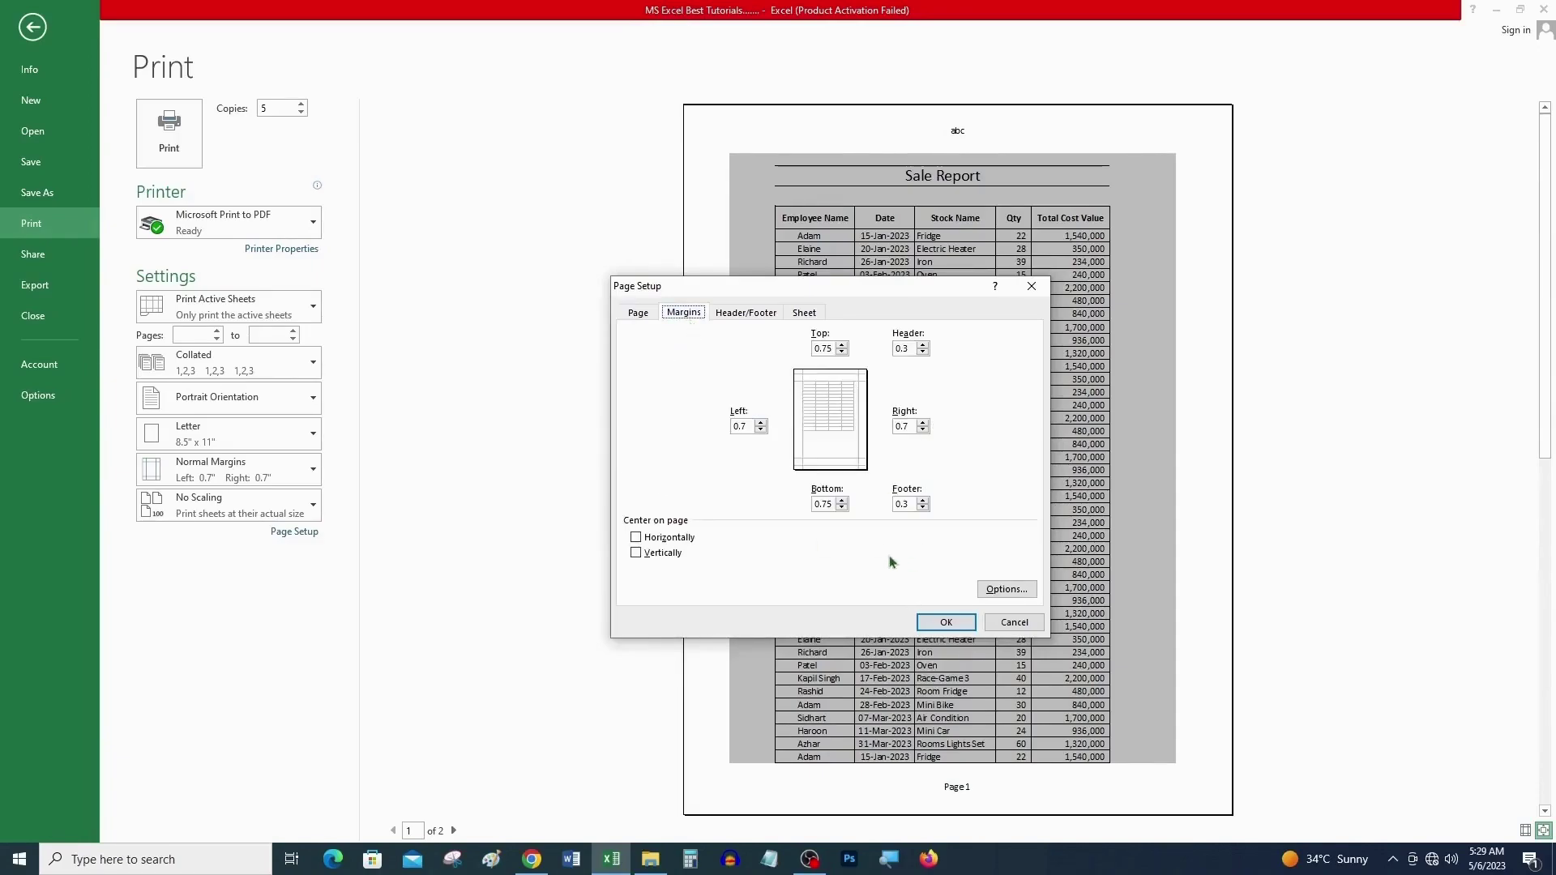
pyautogui.click(741, 314)
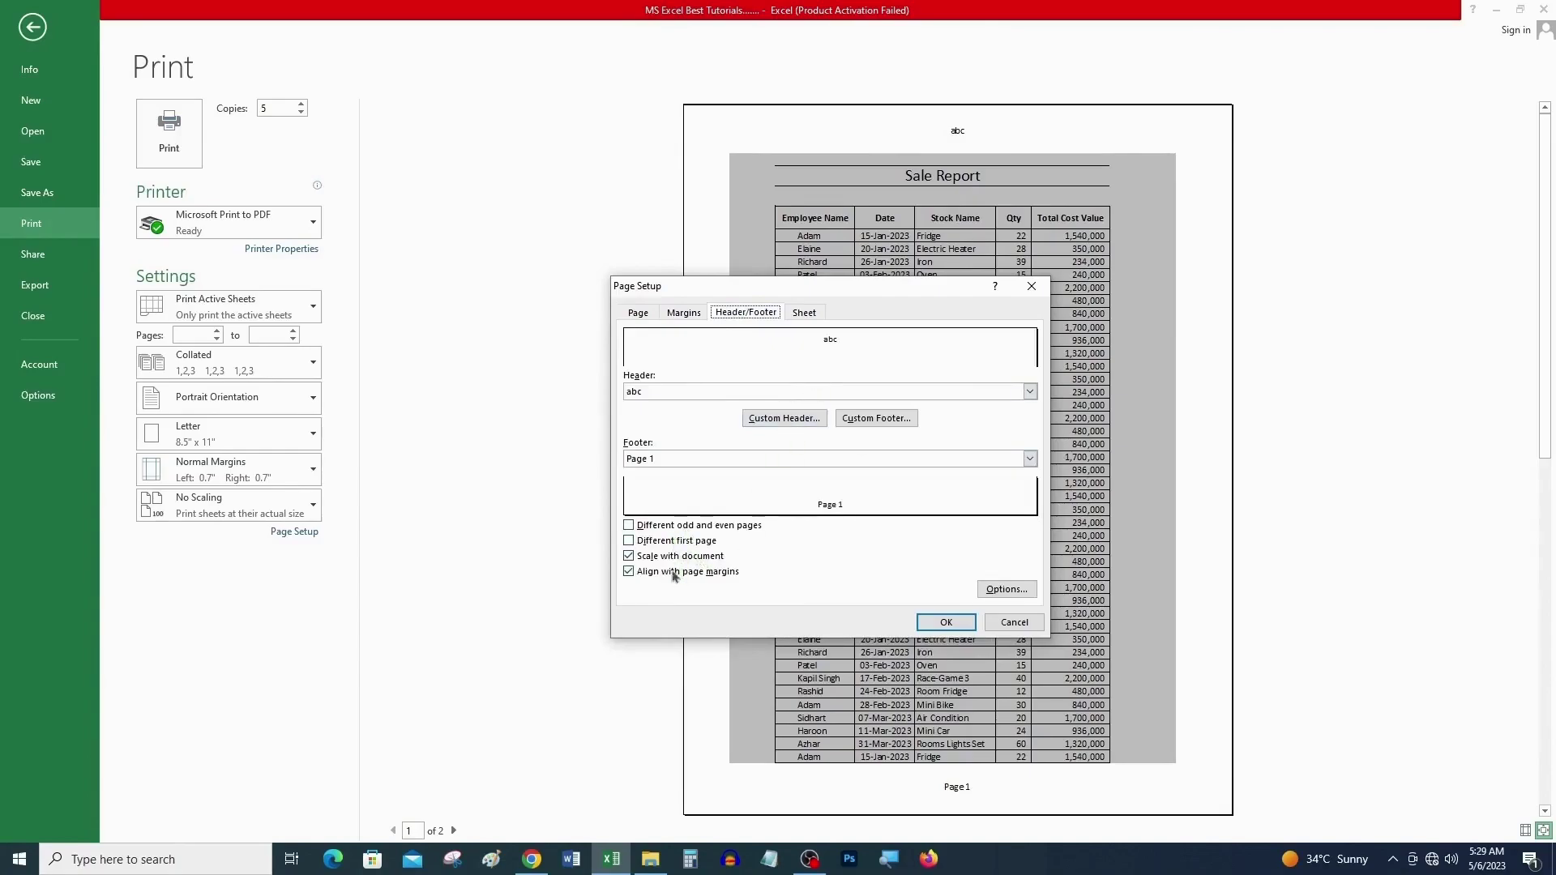
# Step: Review the Microsoft Print to PDF orientation, paper size and advanced options, and cancel out of the printer properties
pyautogui.click(1003, 589)
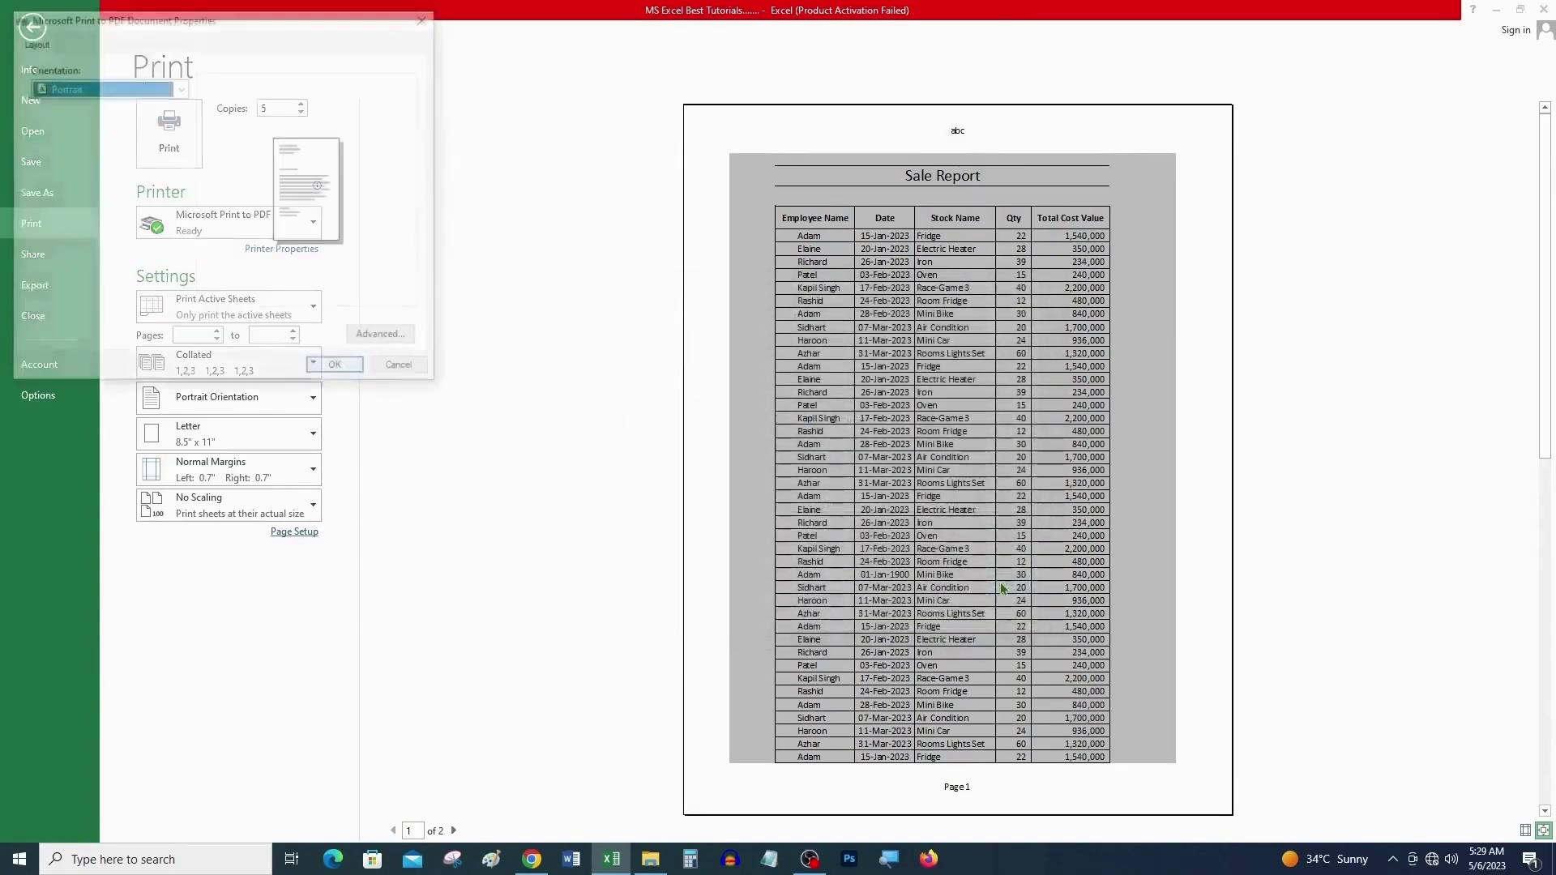
pyautogui.click(181, 88)
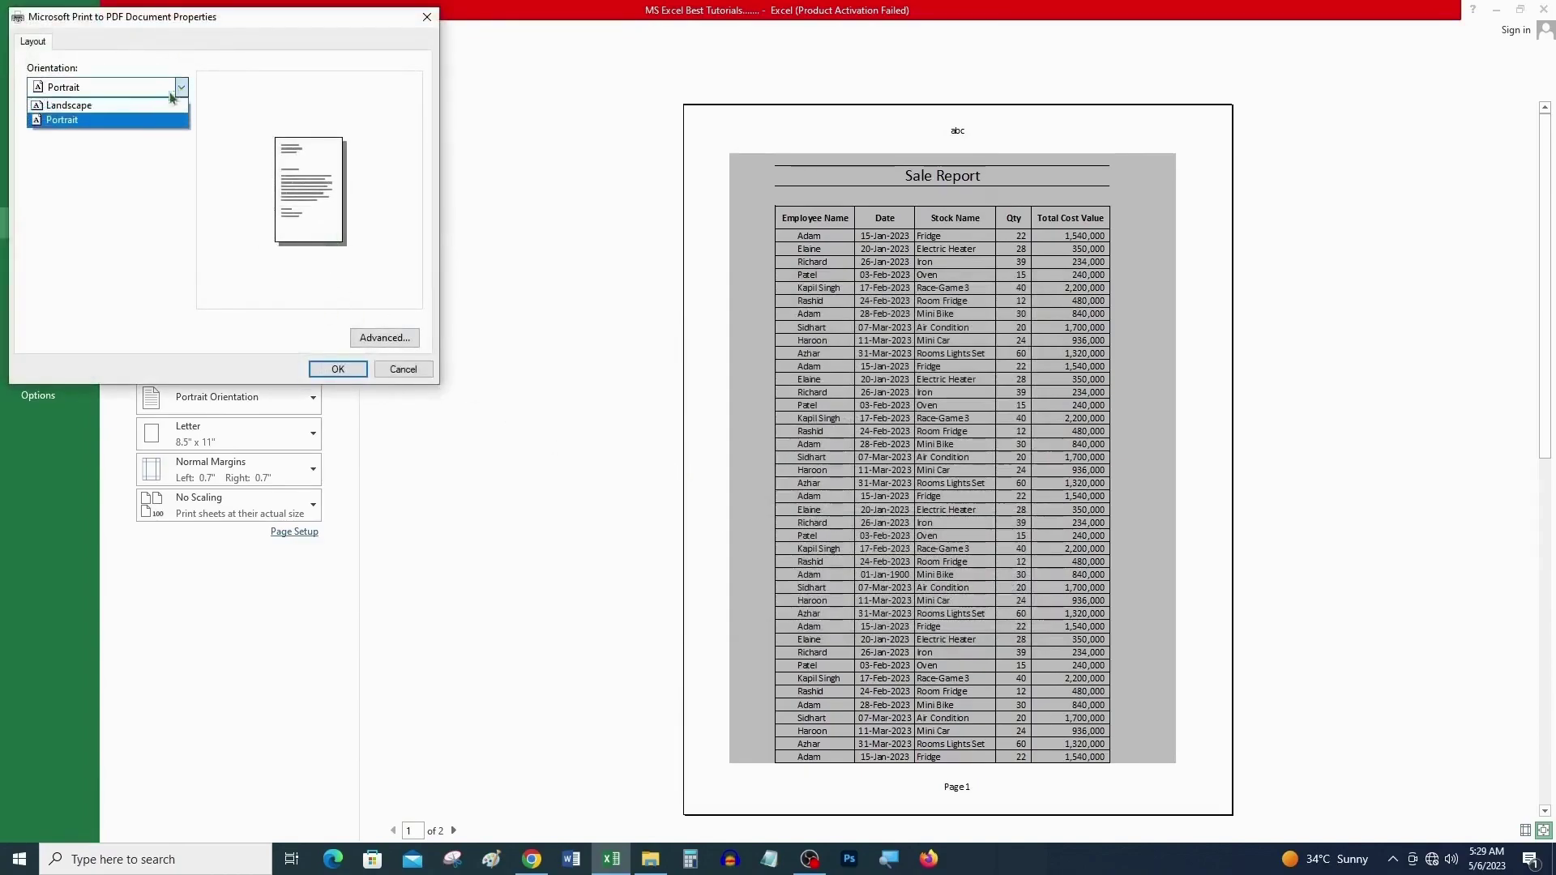
pyautogui.click(406, 337)
pyautogui.click(403, 338)
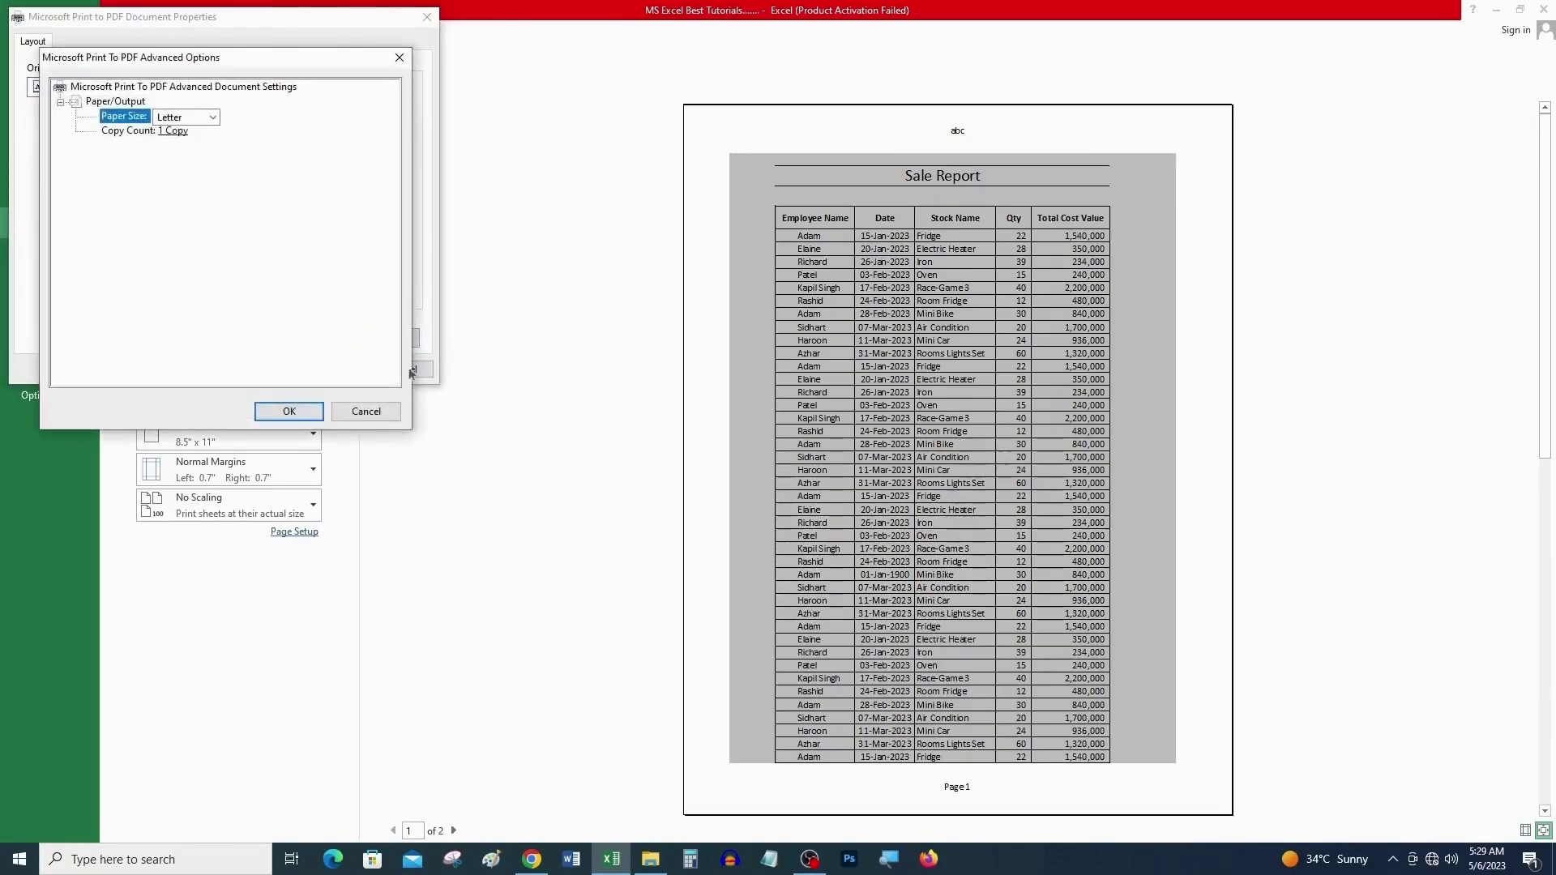
pyautogui.click(210, 117)
pyautogui.click(211, 118)
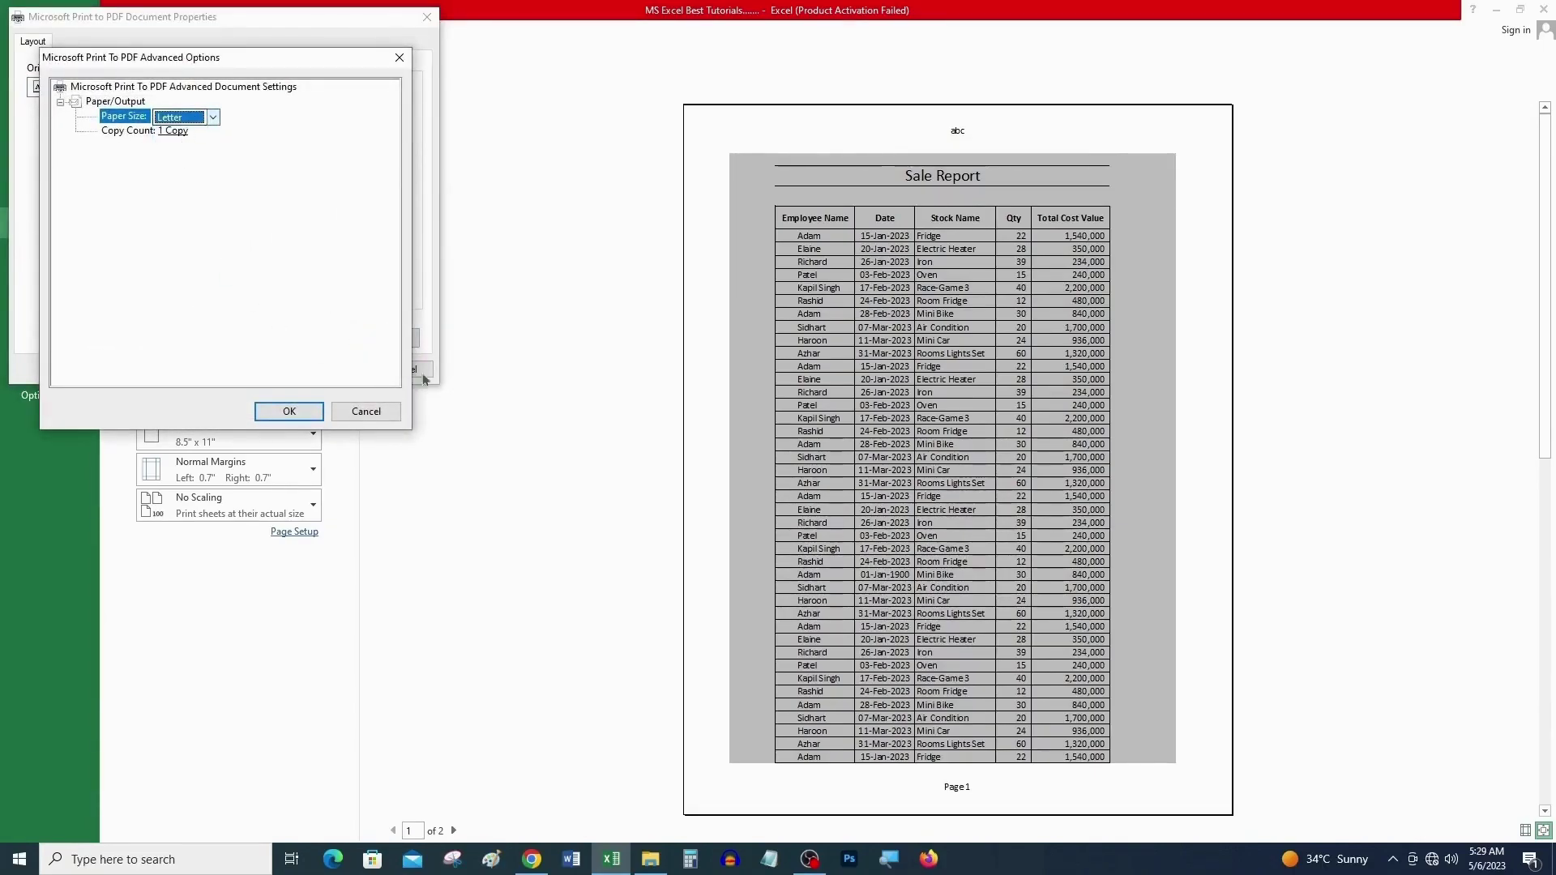
pyautogui.click(363, 411)
pyautogui.click(401, 367)
# Step: Review the print area, print titles and page order in Page Setup, cancel the dialog and leave the print preview
pyautogui.click(811, 316)
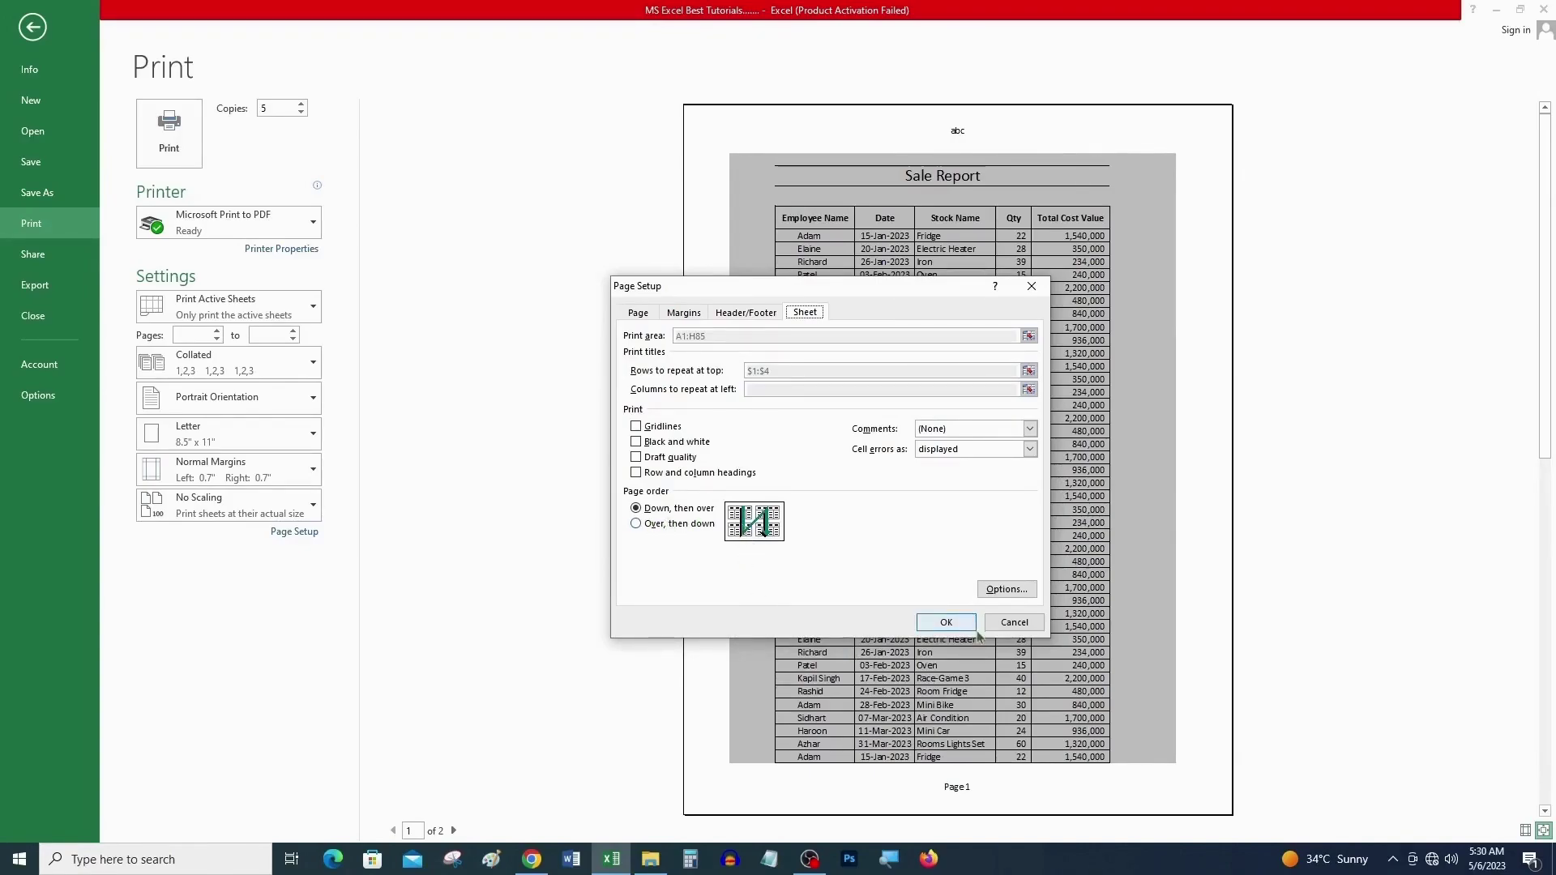
pyautogui.click(1009, 622)
pyautogui.press('Escape')
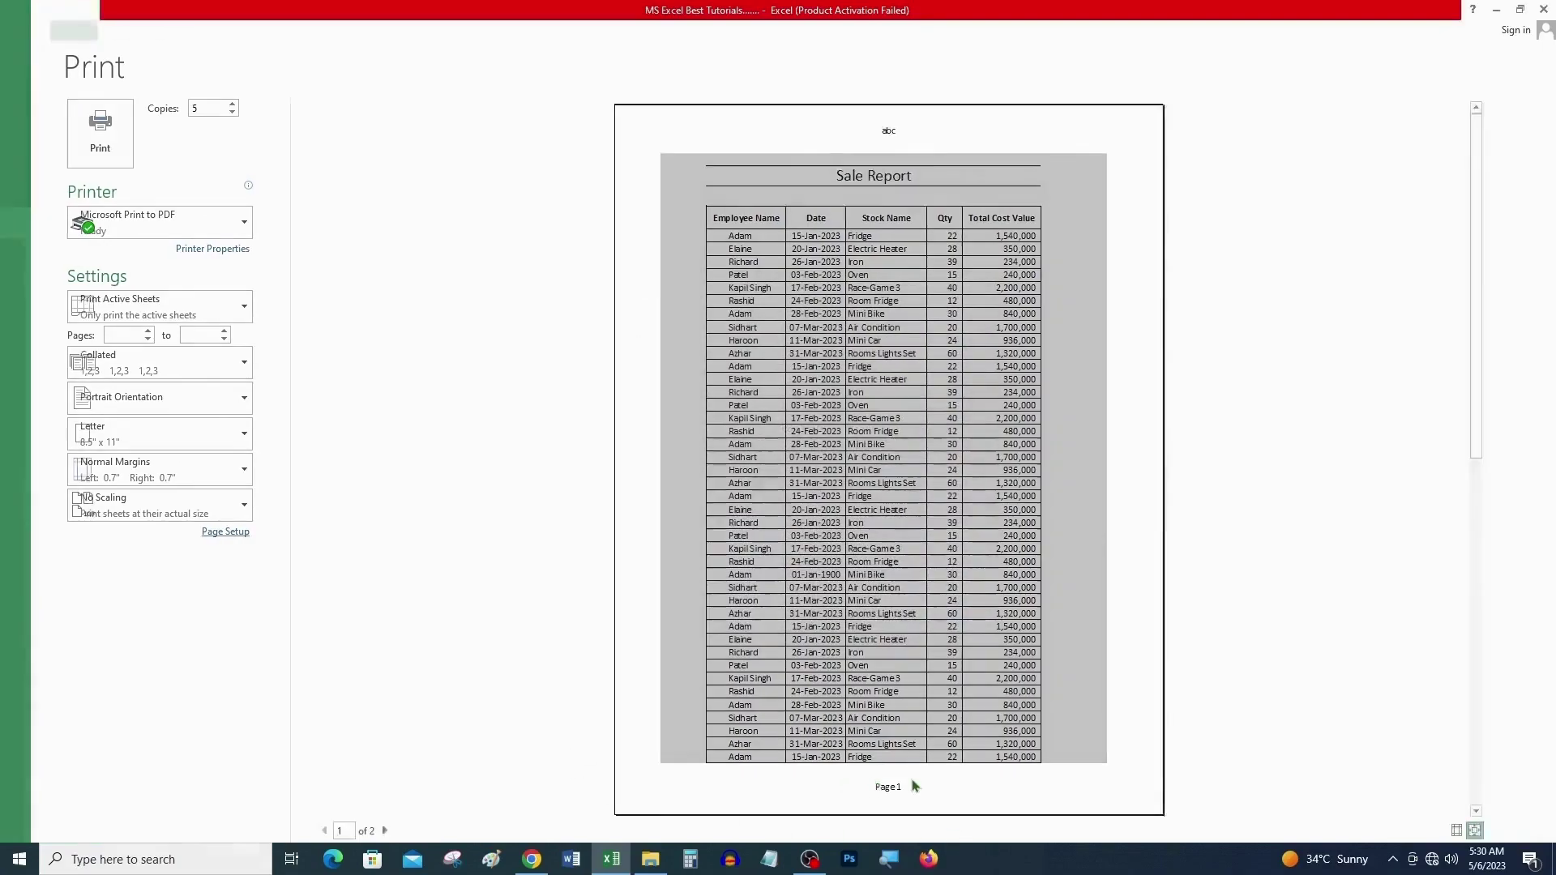
# Step: Show the Demo-3 sheet in Page Break Preview and extend the print area's right boundary to column M
pyautogui.click(450, 664)
pyautogui.scroll(15, 469, 624)
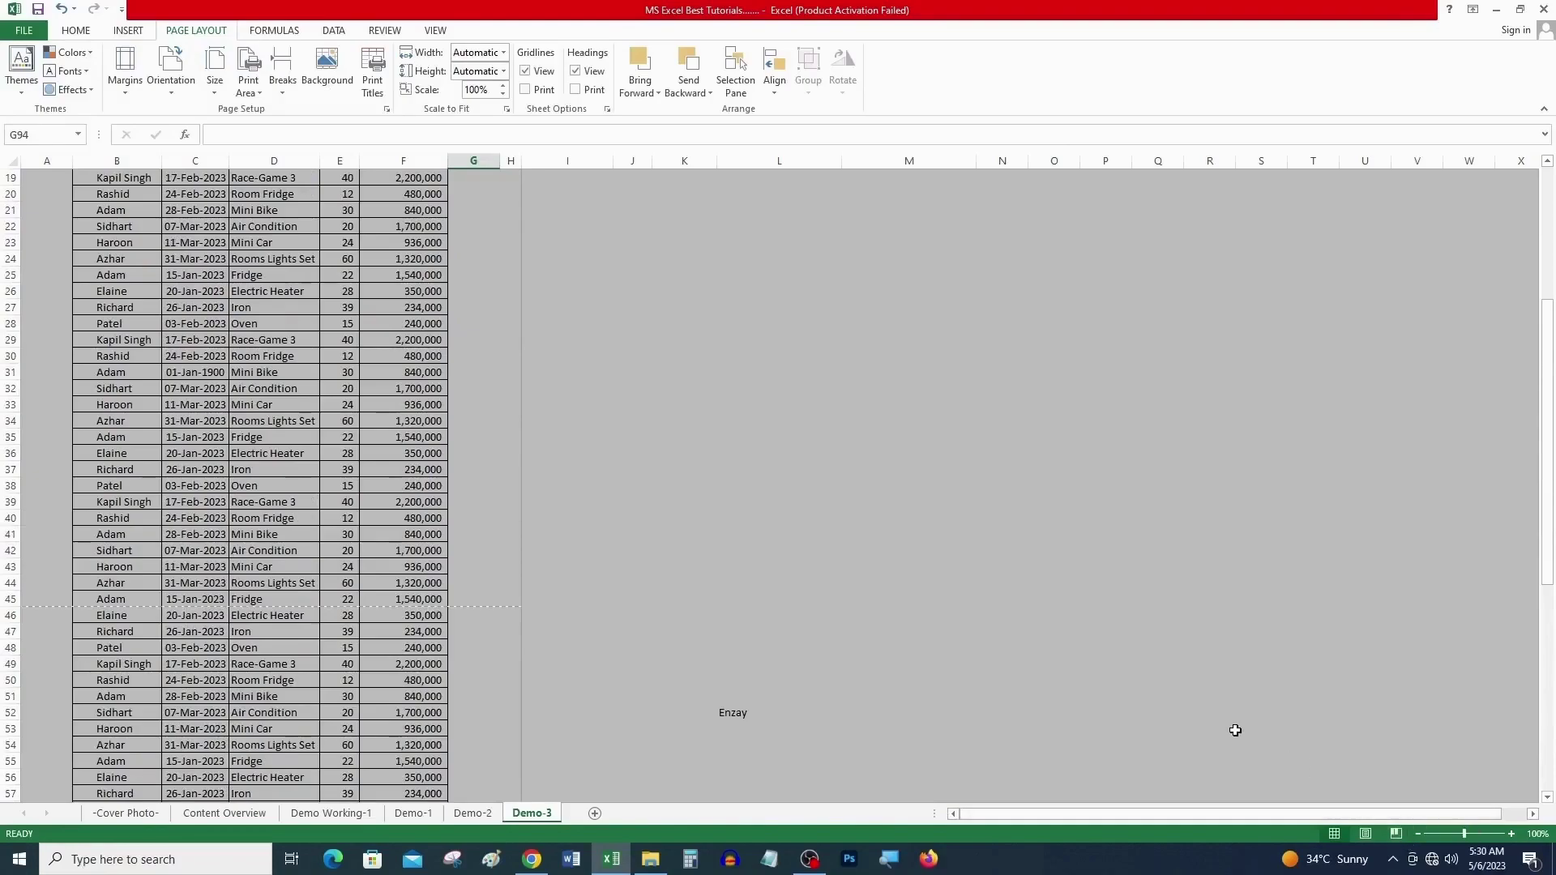
pyautogui.scroll(6, 1235, 729)
pyautogui.click(1396, 833)
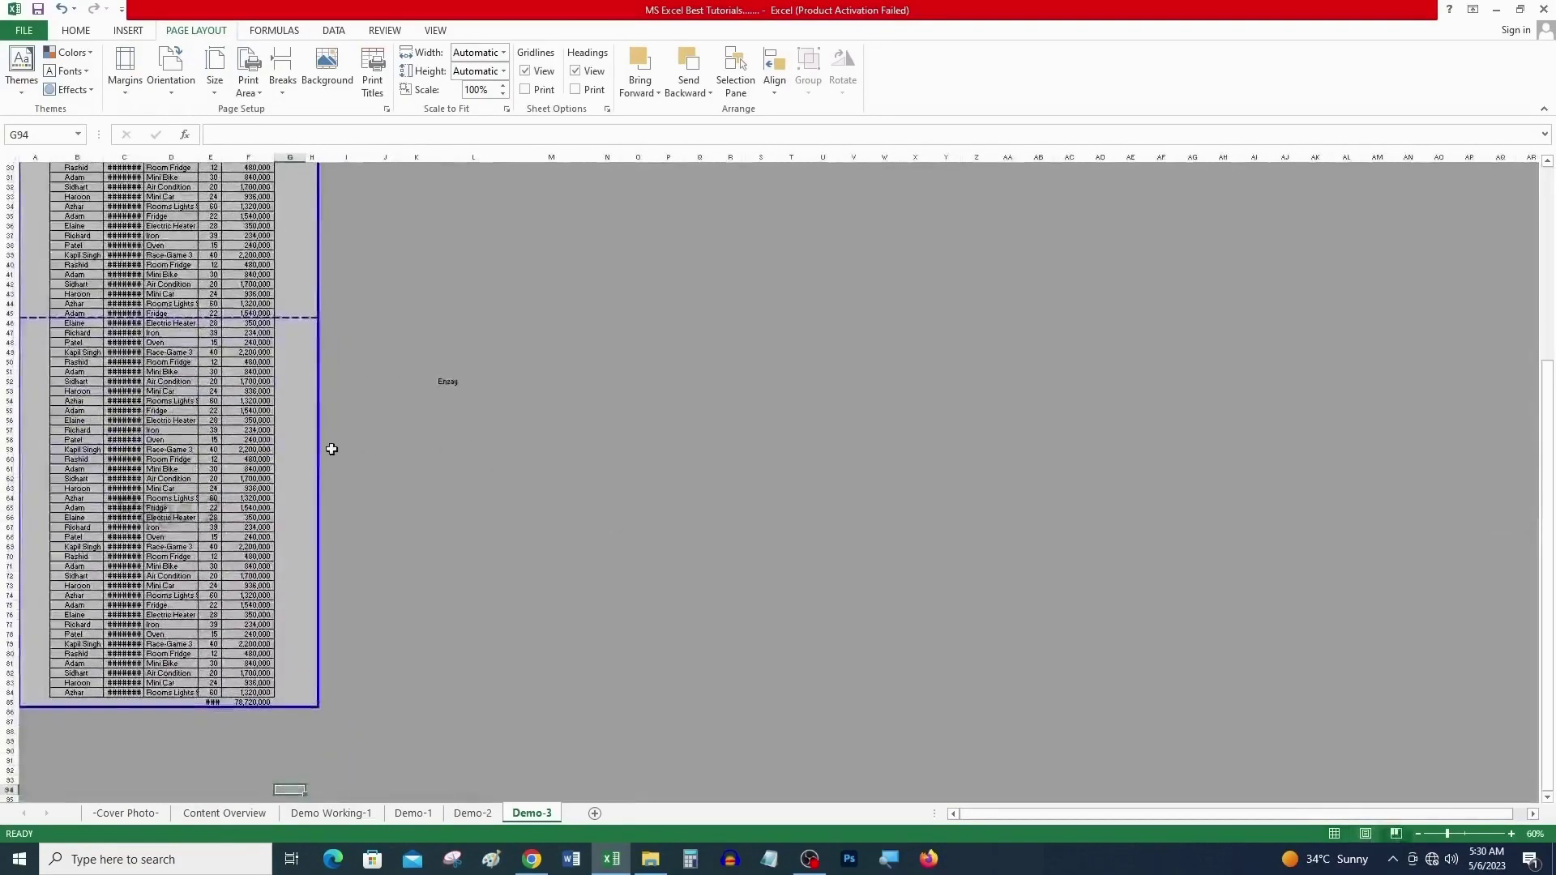
pyautogui.moveTo(321, 412); pyautogui.dragTo(592, 430)
pyautogui.scroll(-20, 597, 434)
pyautogui.scroll(20, 539, 478)
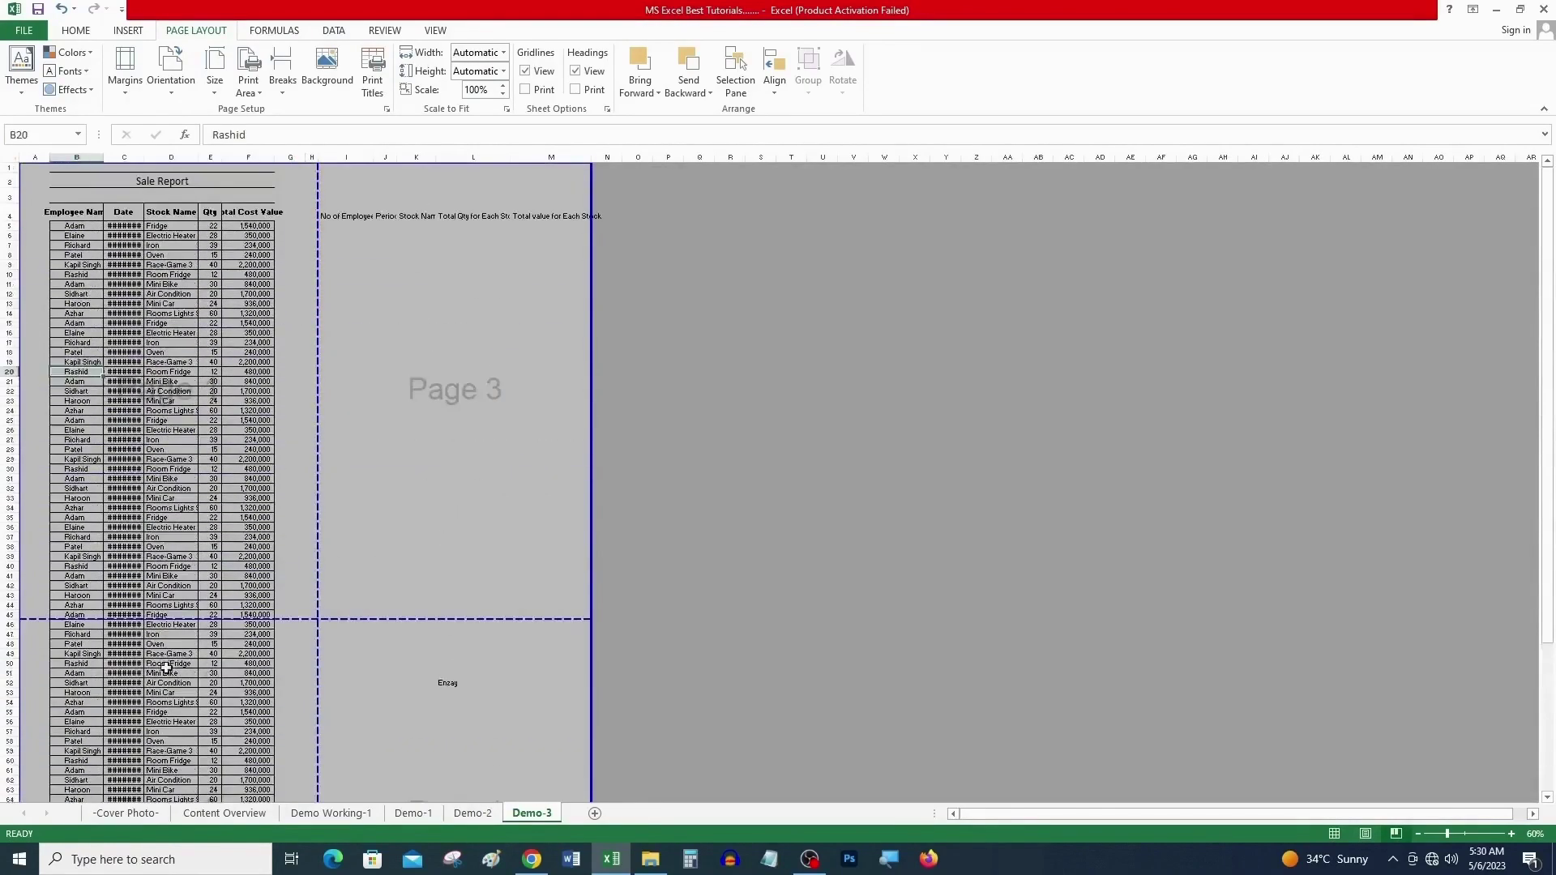
pyautogui.click(430, 653)
pyautogui.scroll(-2, 431, 654)
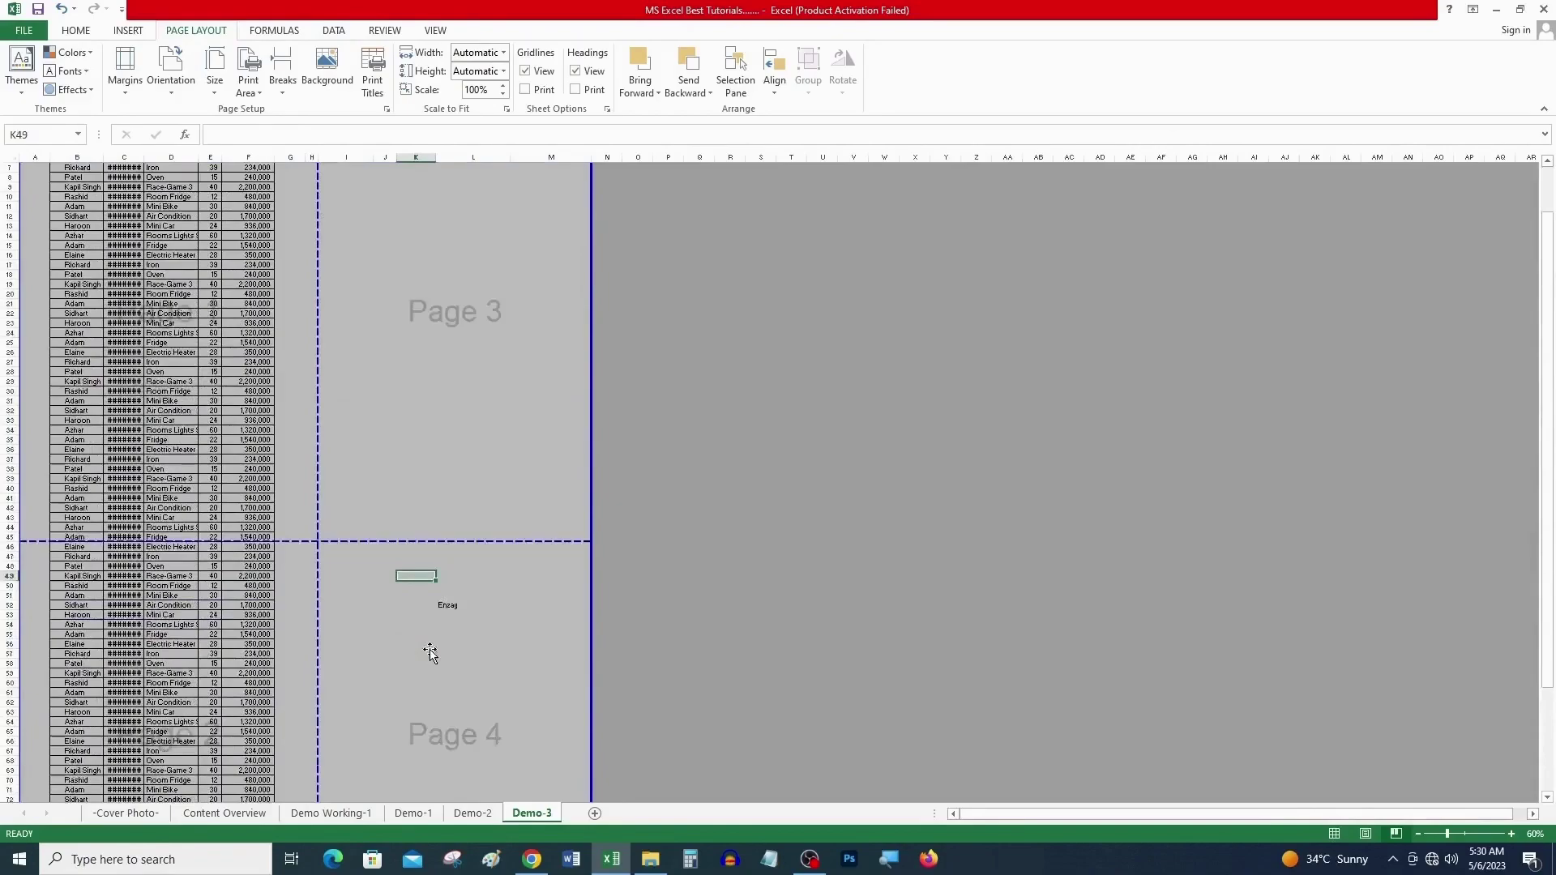
# Step: Keep the page order at Down, then over and look through the pages of the enlarged print area in the preview
pyautogui.hotkey('ctrl', 'p')
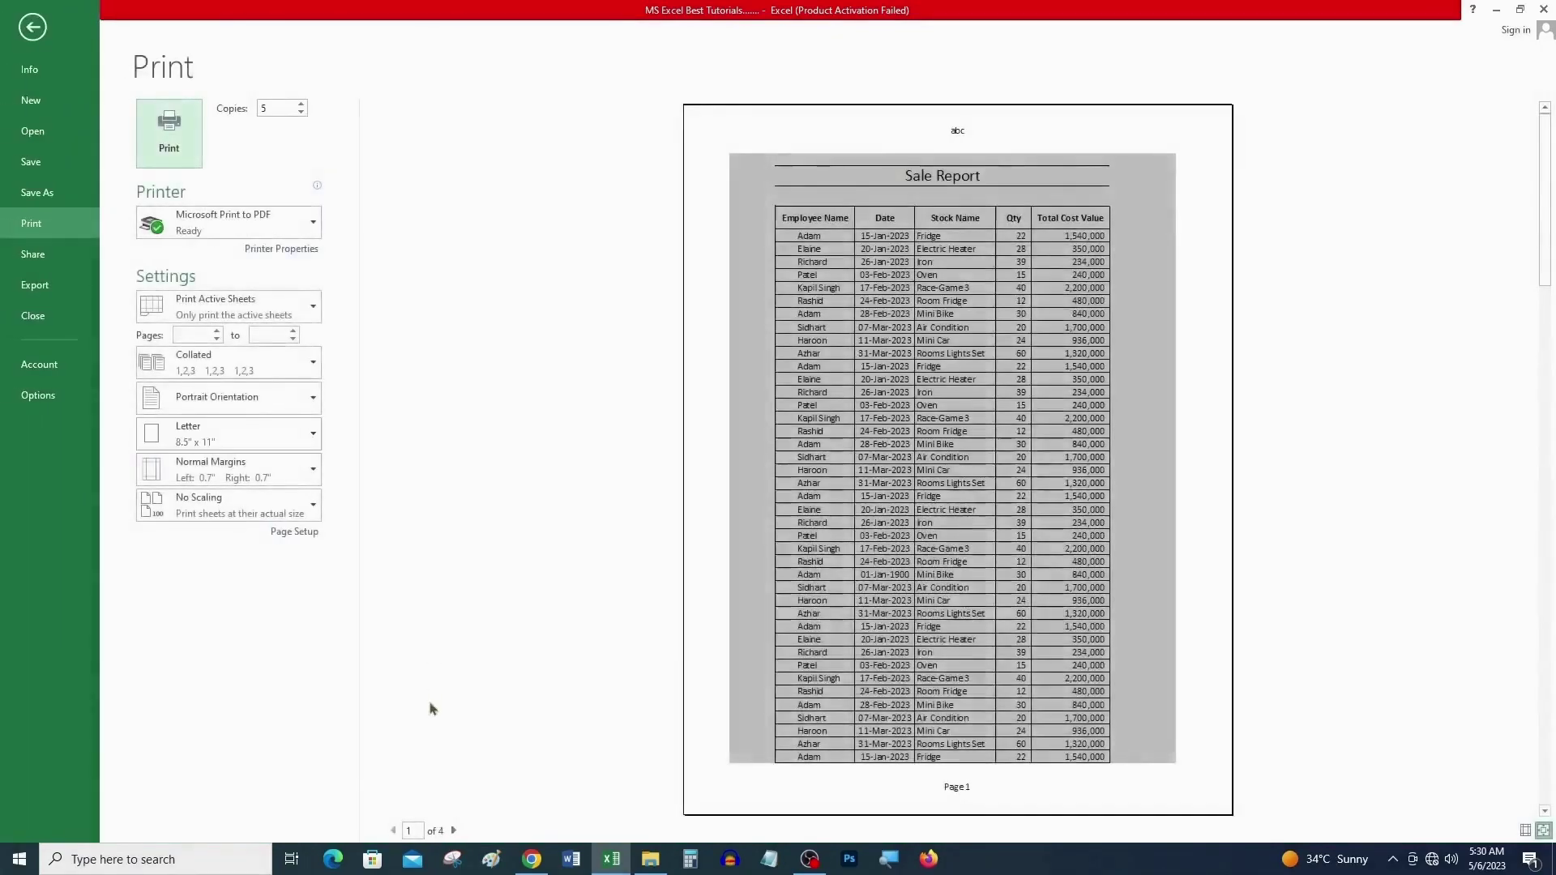
pyautogui.click(295, 533)
pyautogui.click(804, 318)
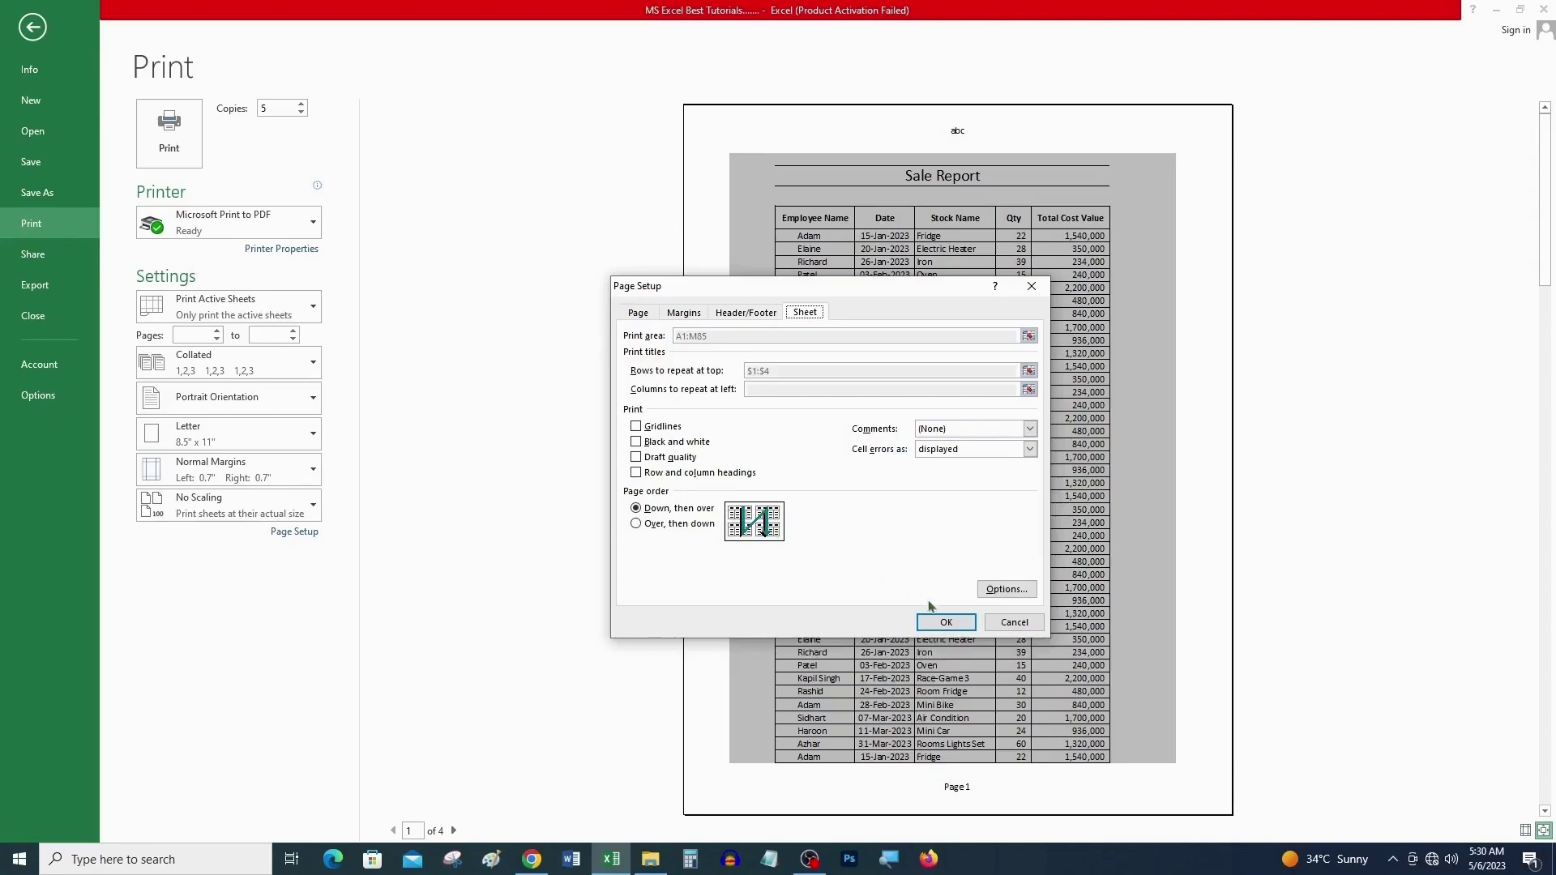
pyautogui.click(945, 622)
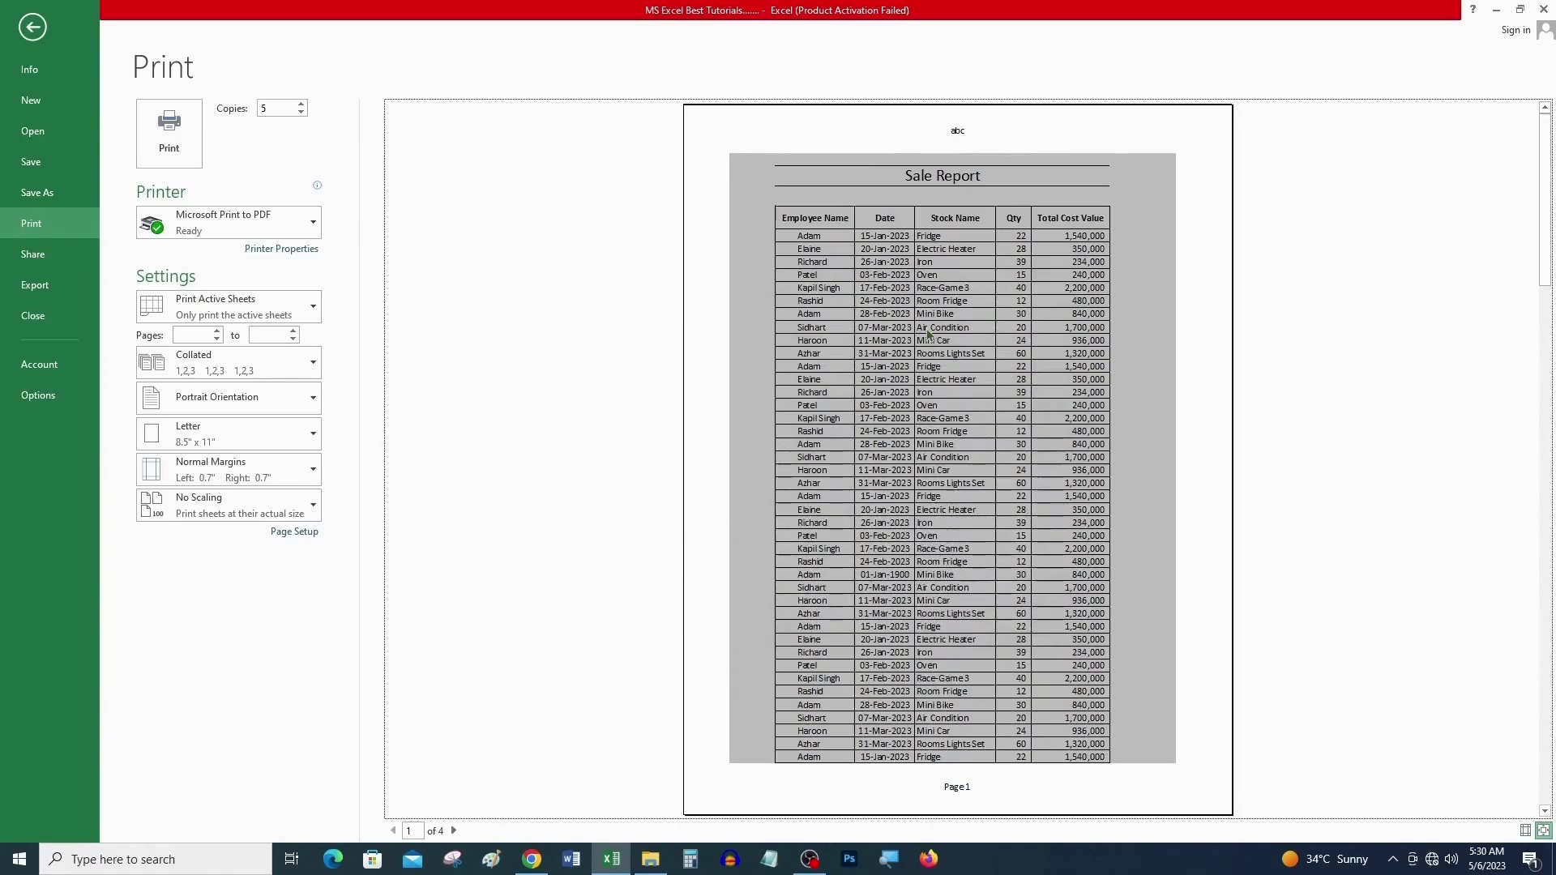
pyautogui.scroll(-1, 929, 332)
pyautogui.scroll(-1, 928, 325)
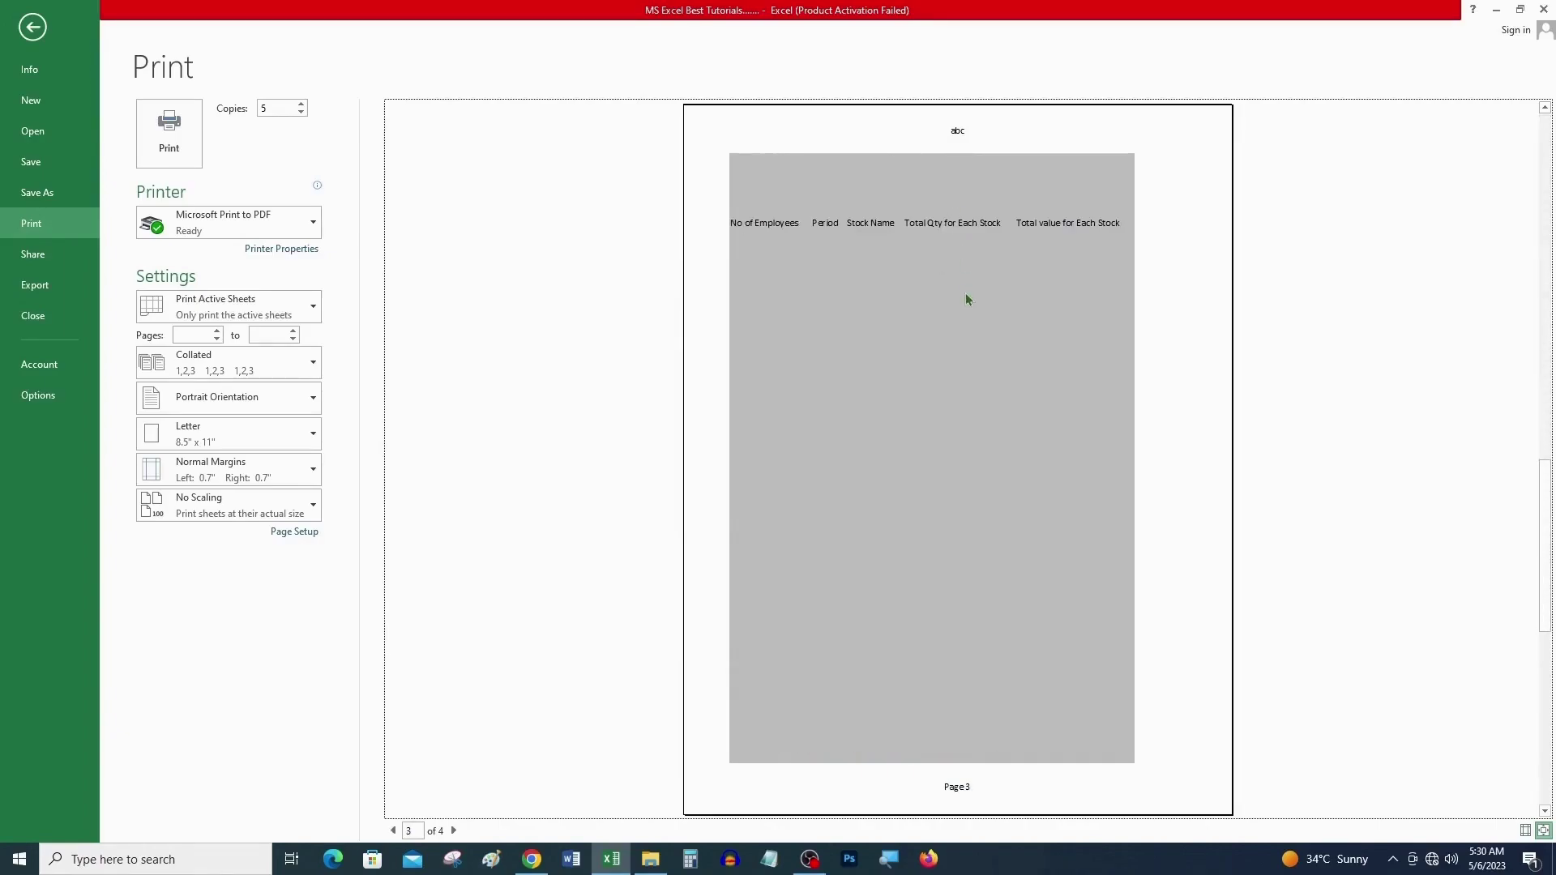
pyautogui.scroll(-1, 966, 300)
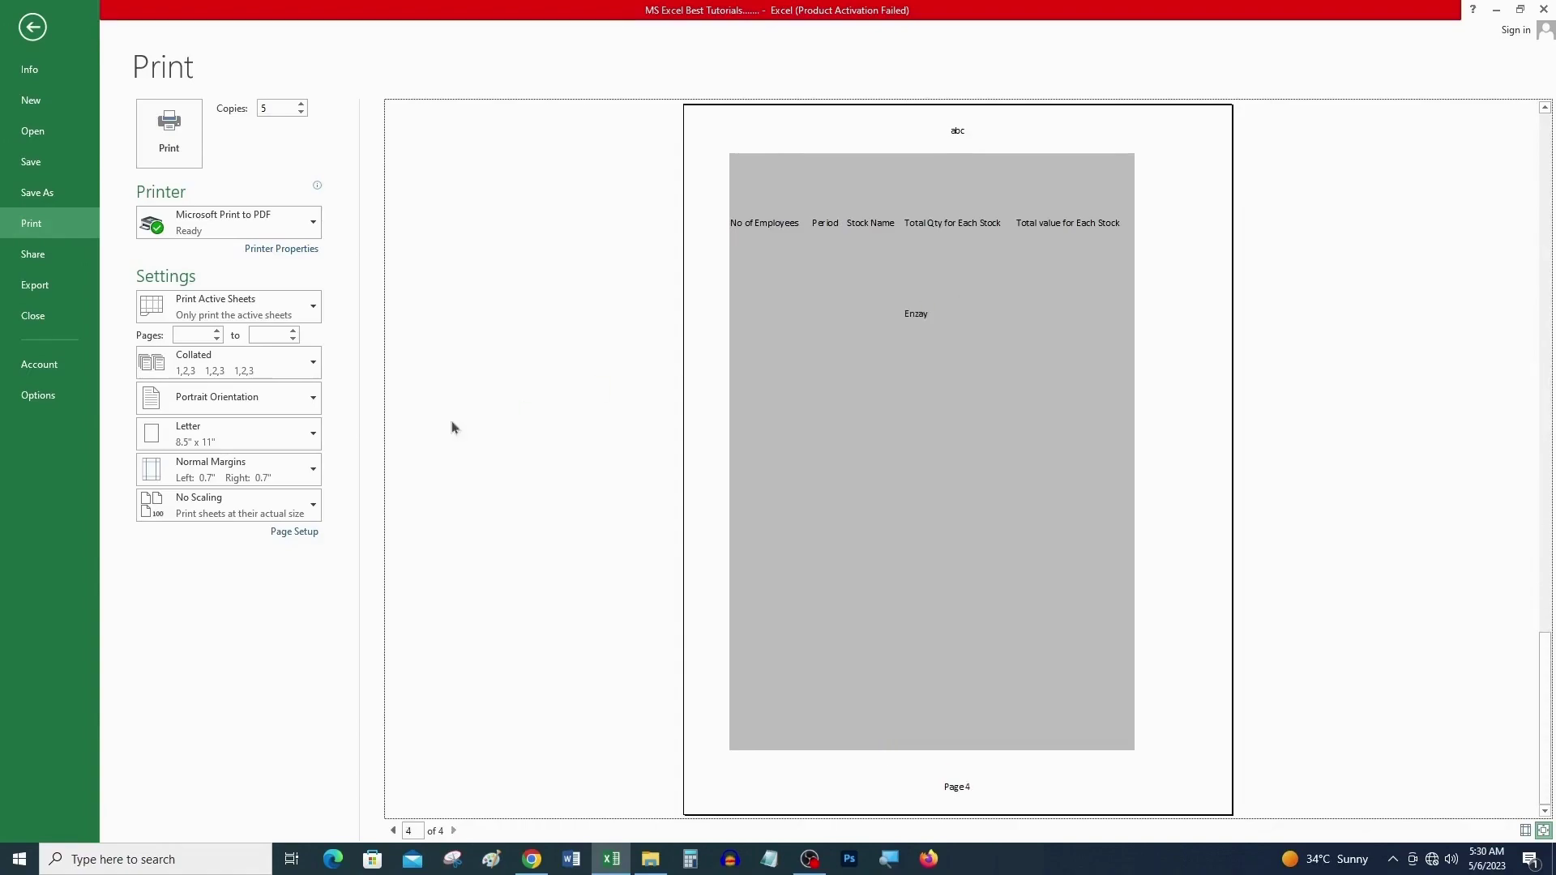
# Step: Set the page order to Over, then down and look through the printed pages in the preview
pyautogui.click(314, 531)
pyautogui.click(804, 314)
pyautogui.click(662, 525)
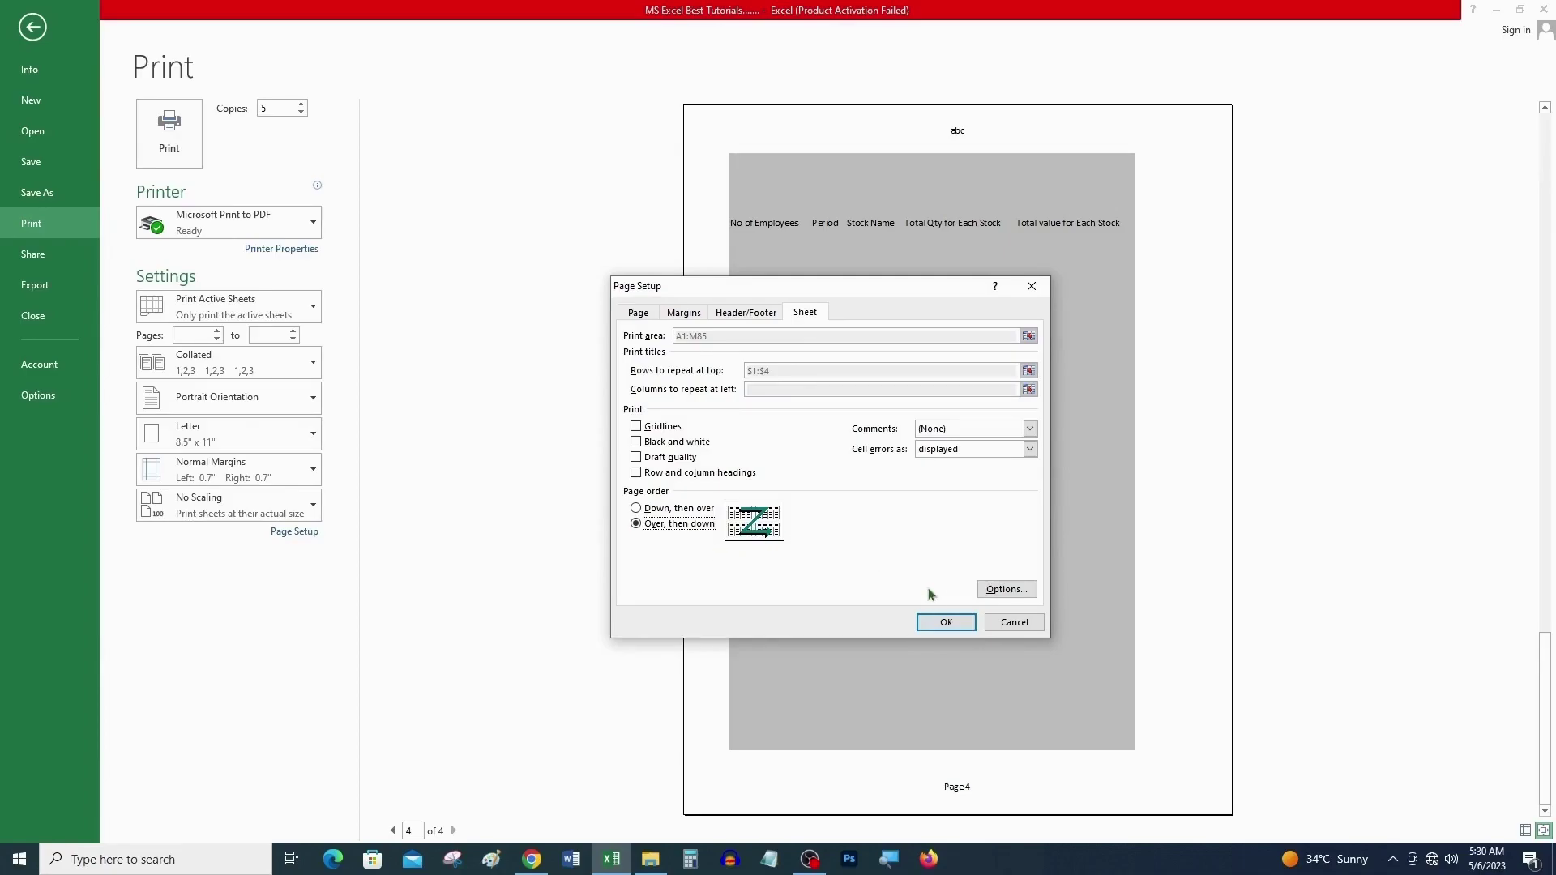
pyautogui.click(937, 622)
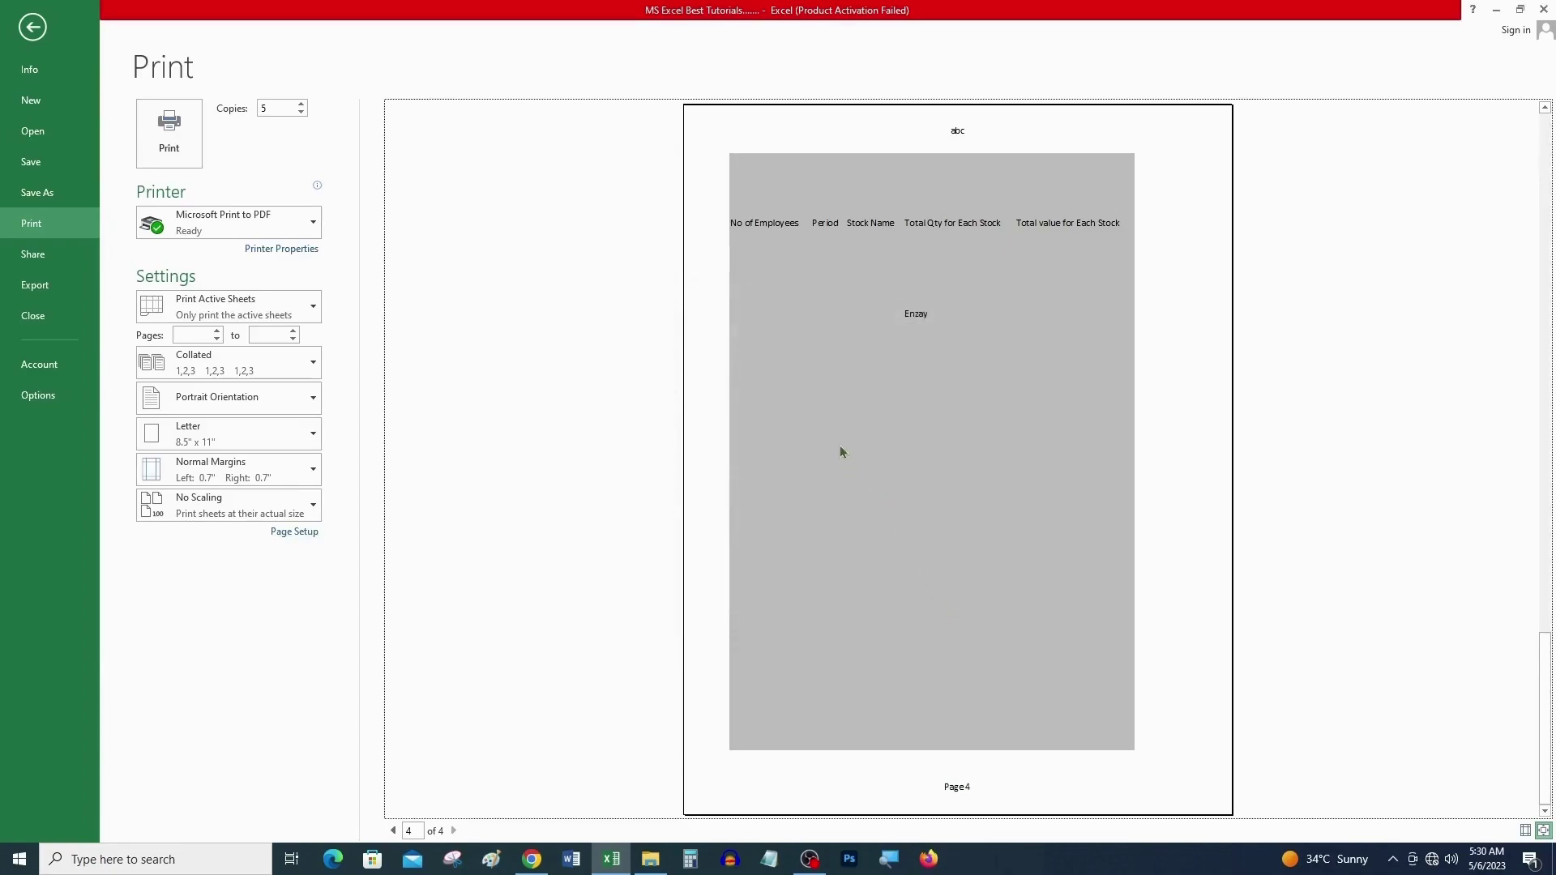
pyautogui.scroll(3, 802, 532)
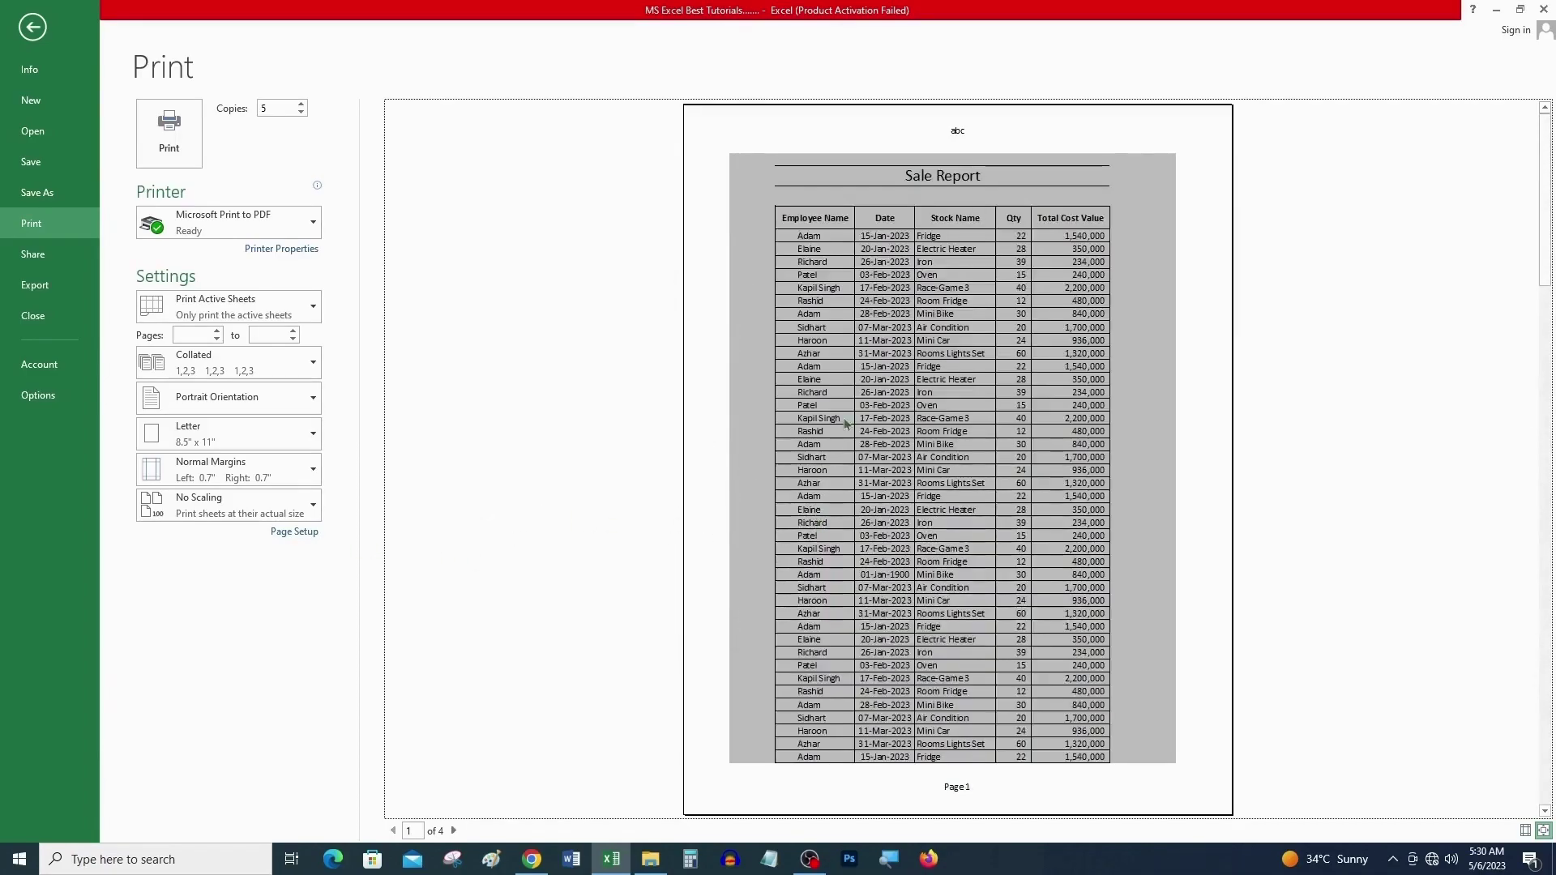
pyautogui.scroll(-1, 934, 386)
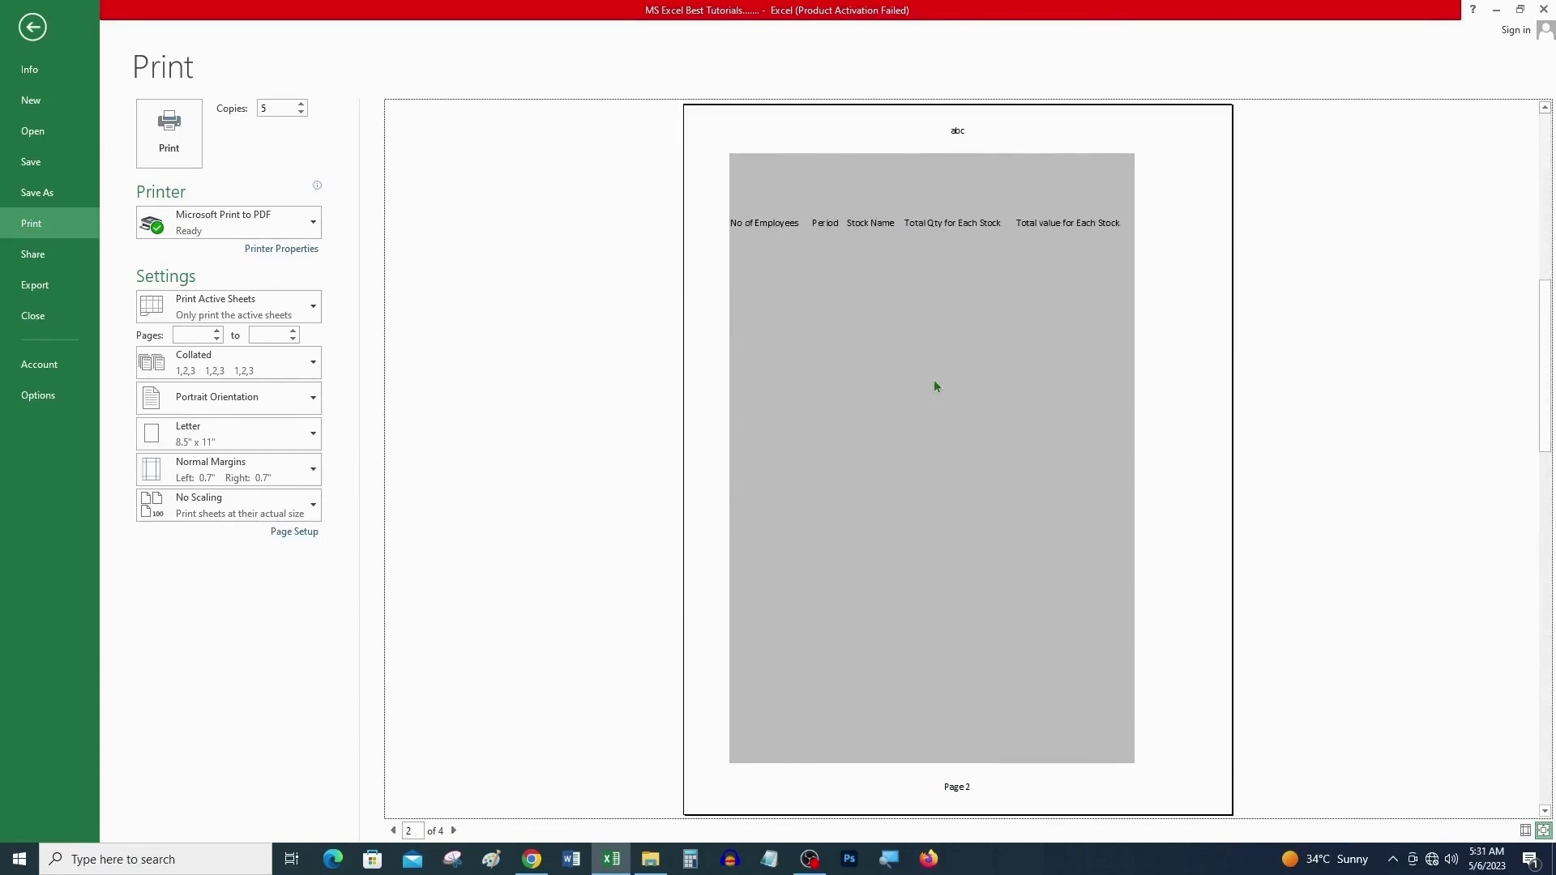
pyautogui.scroll(-1, 930, 407)
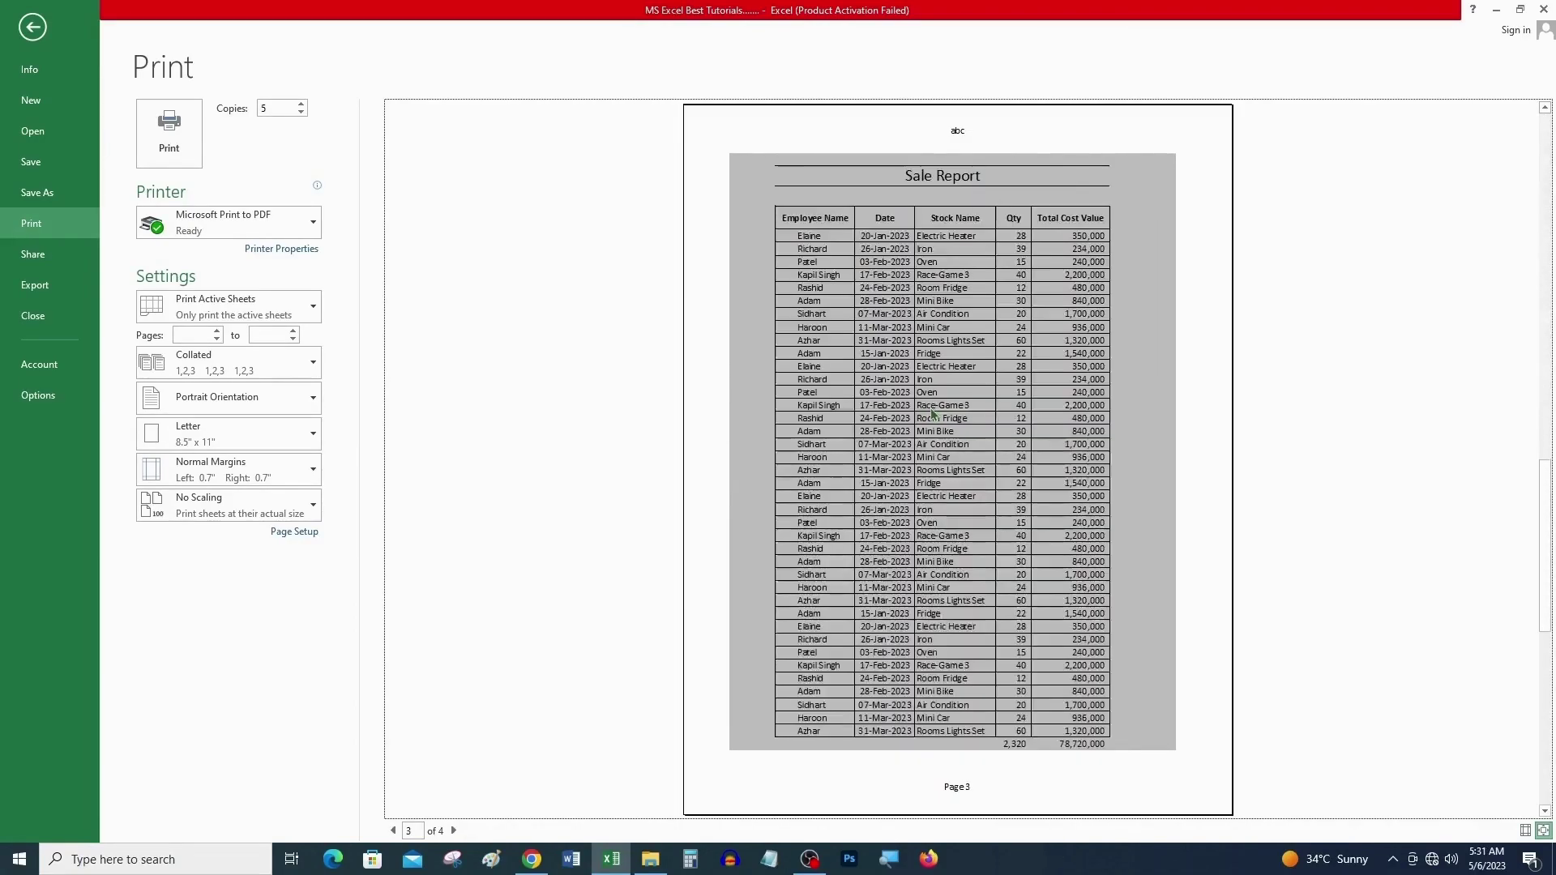
pyautogui.scroll(-1, 899, 595)
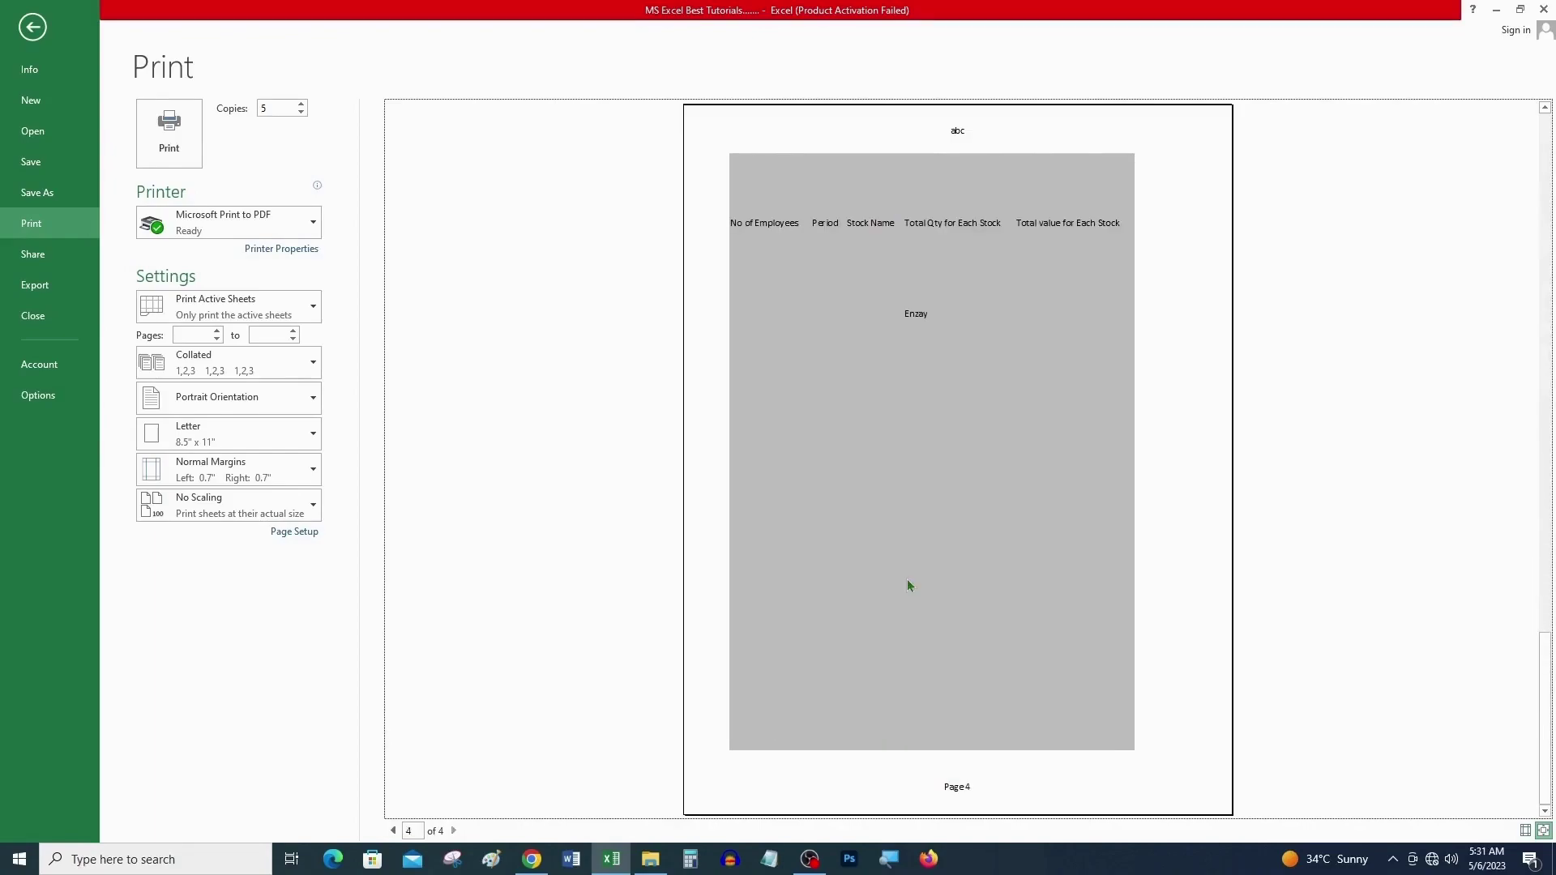
# Step: Set the page order to Down, then over in the sheet's page setup and leave the print preview
pyautogui.click(294, 531)
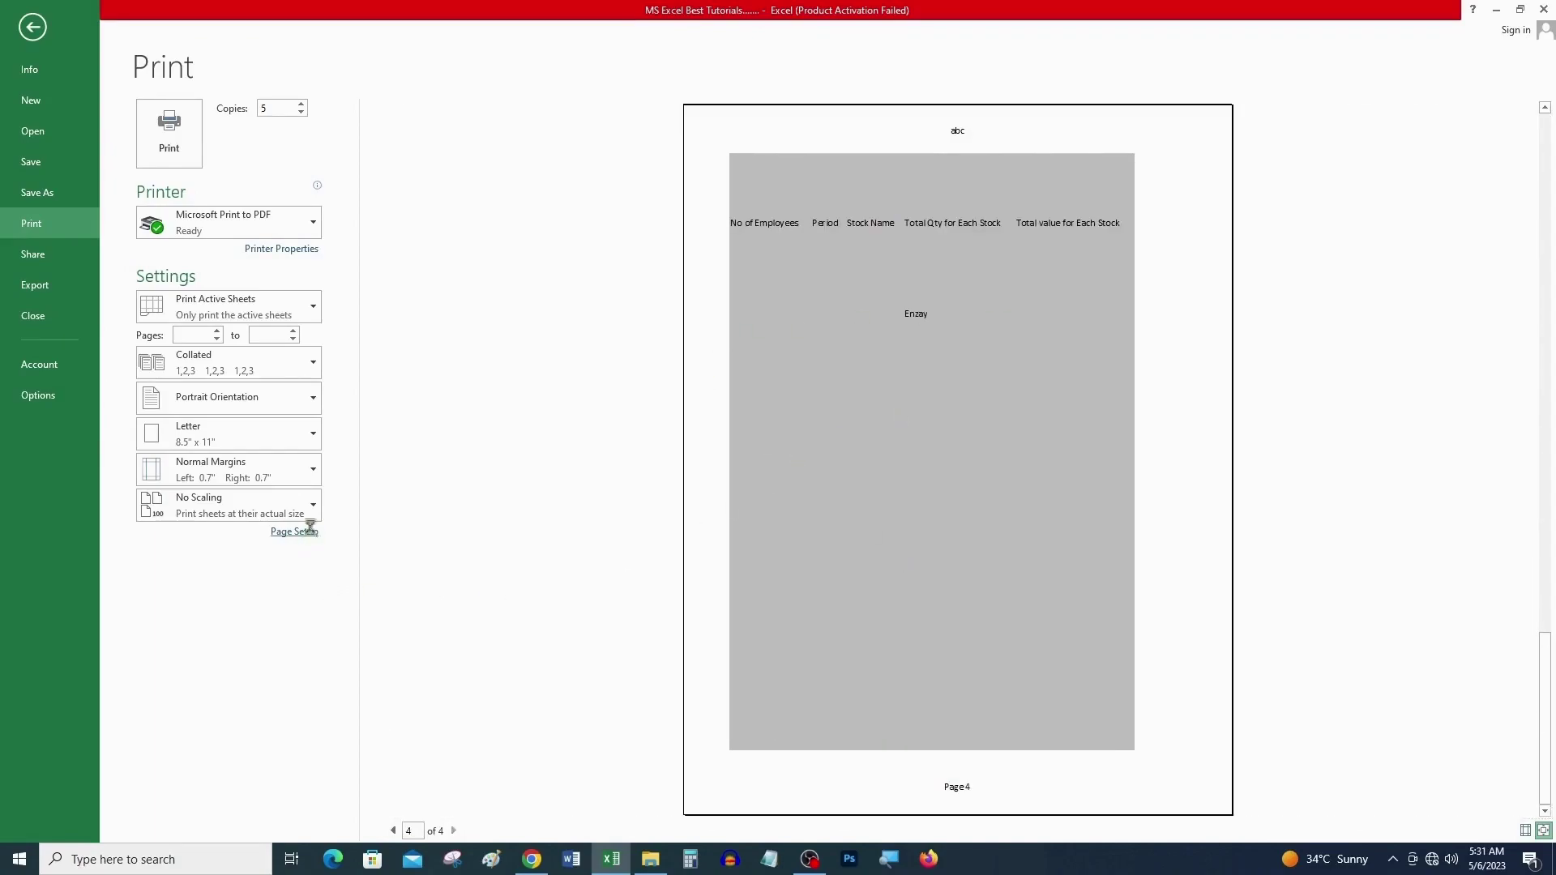
pyautogui.click(804, 313)
pyautogui.click(674, 509)
pyautogui.click(940, 622)
pyautogui.press('Escape')
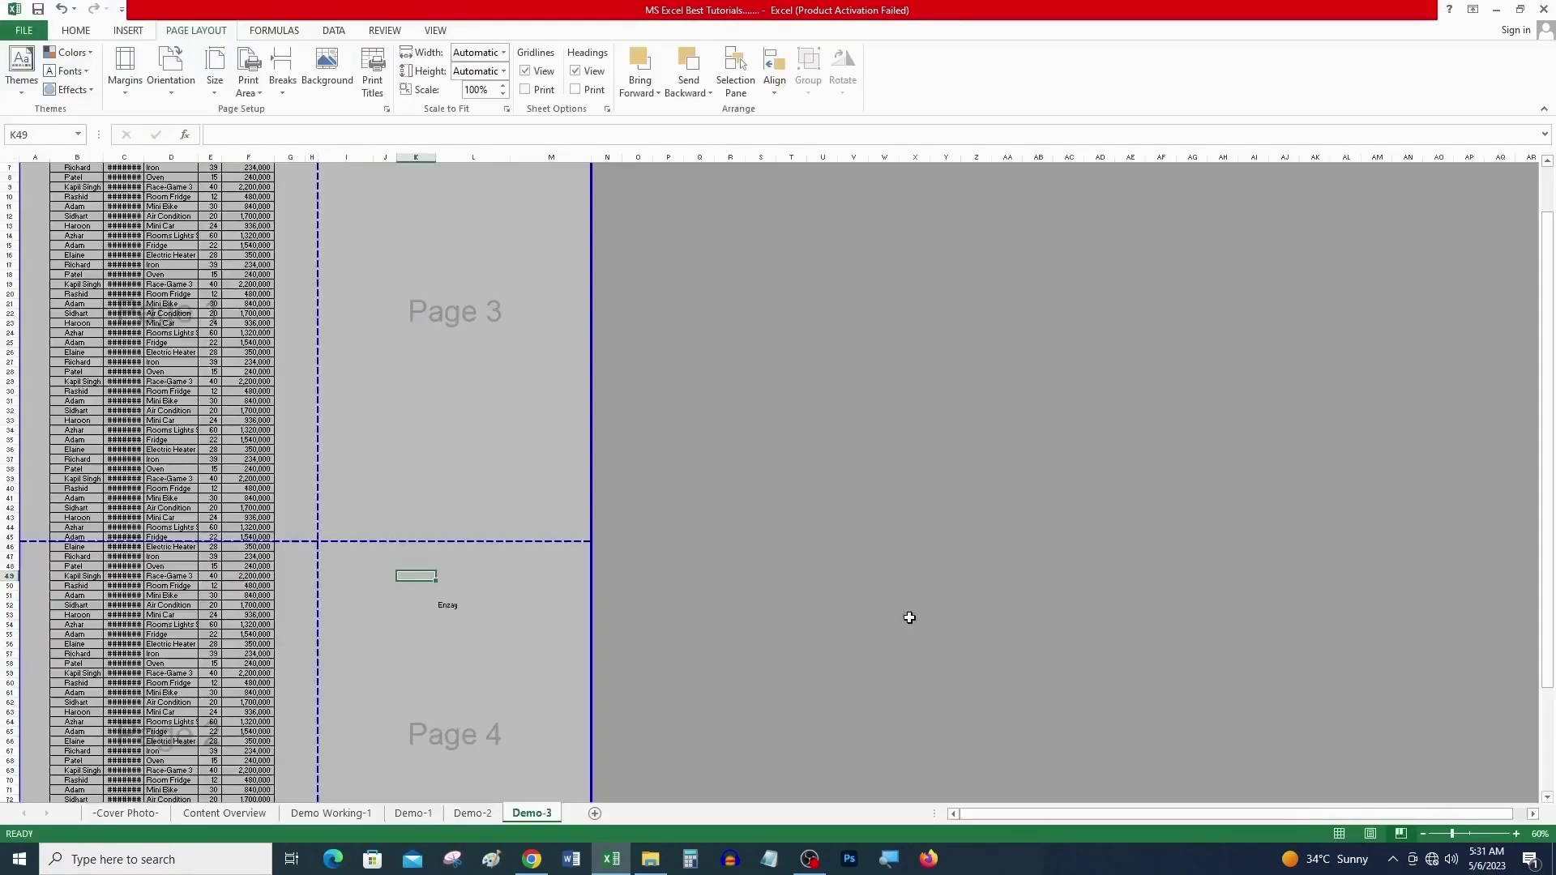
# Step: Inspect the lower pages of the Demo-3 print area and look through the first printed pages in the preview
pyautogui.click(705, 635)
pyautogui.scroll(-5, 705, 628)
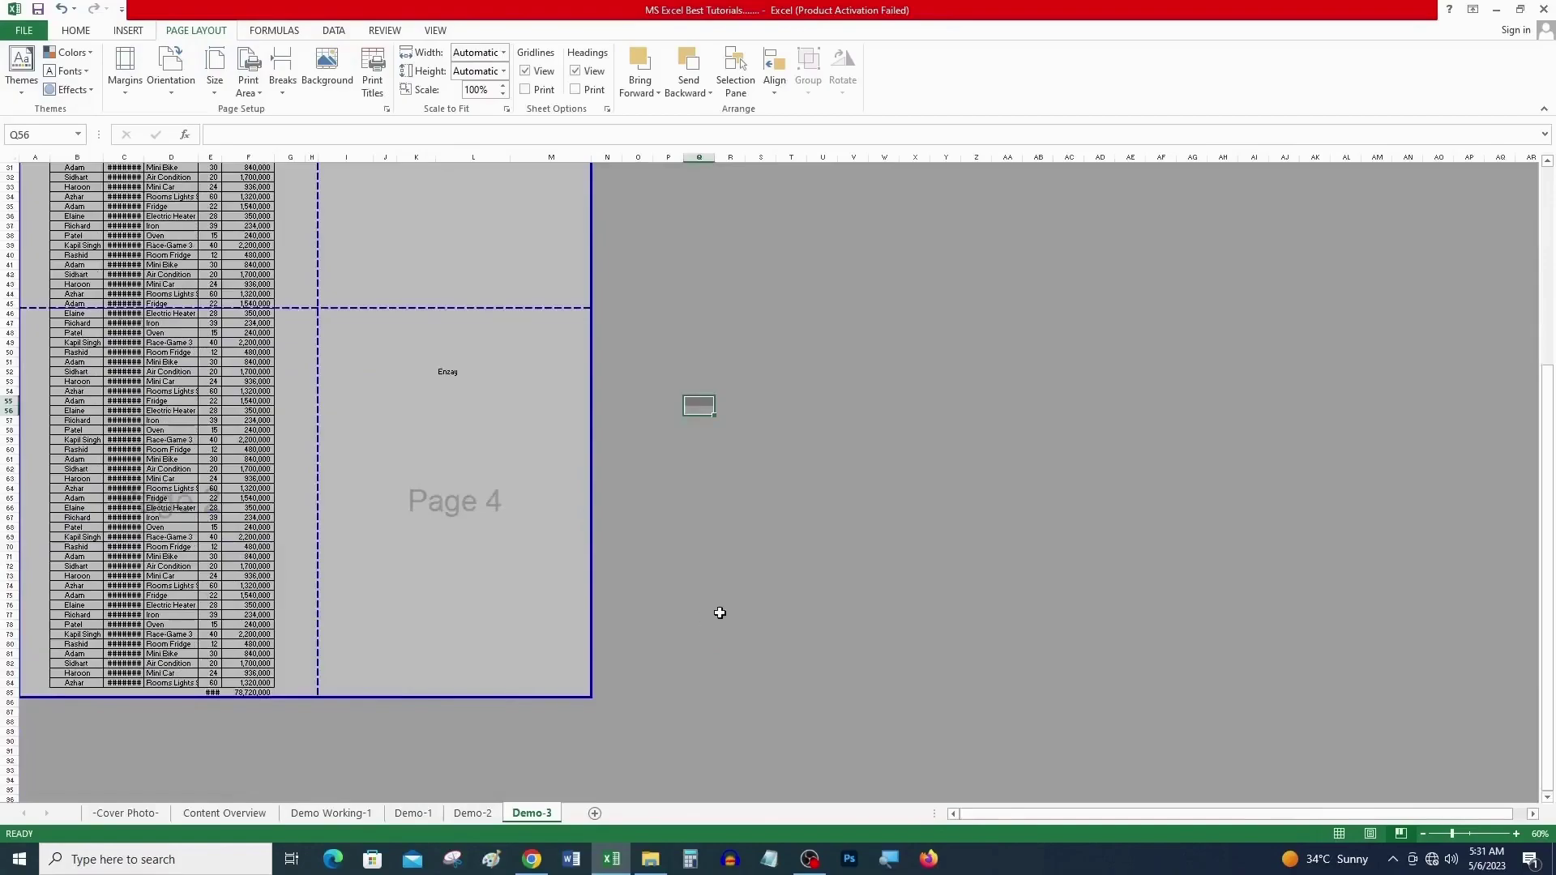
pyautogui.hotkey('ctrl', 'p')
pyautogui.scroll(-2, 916, 620)
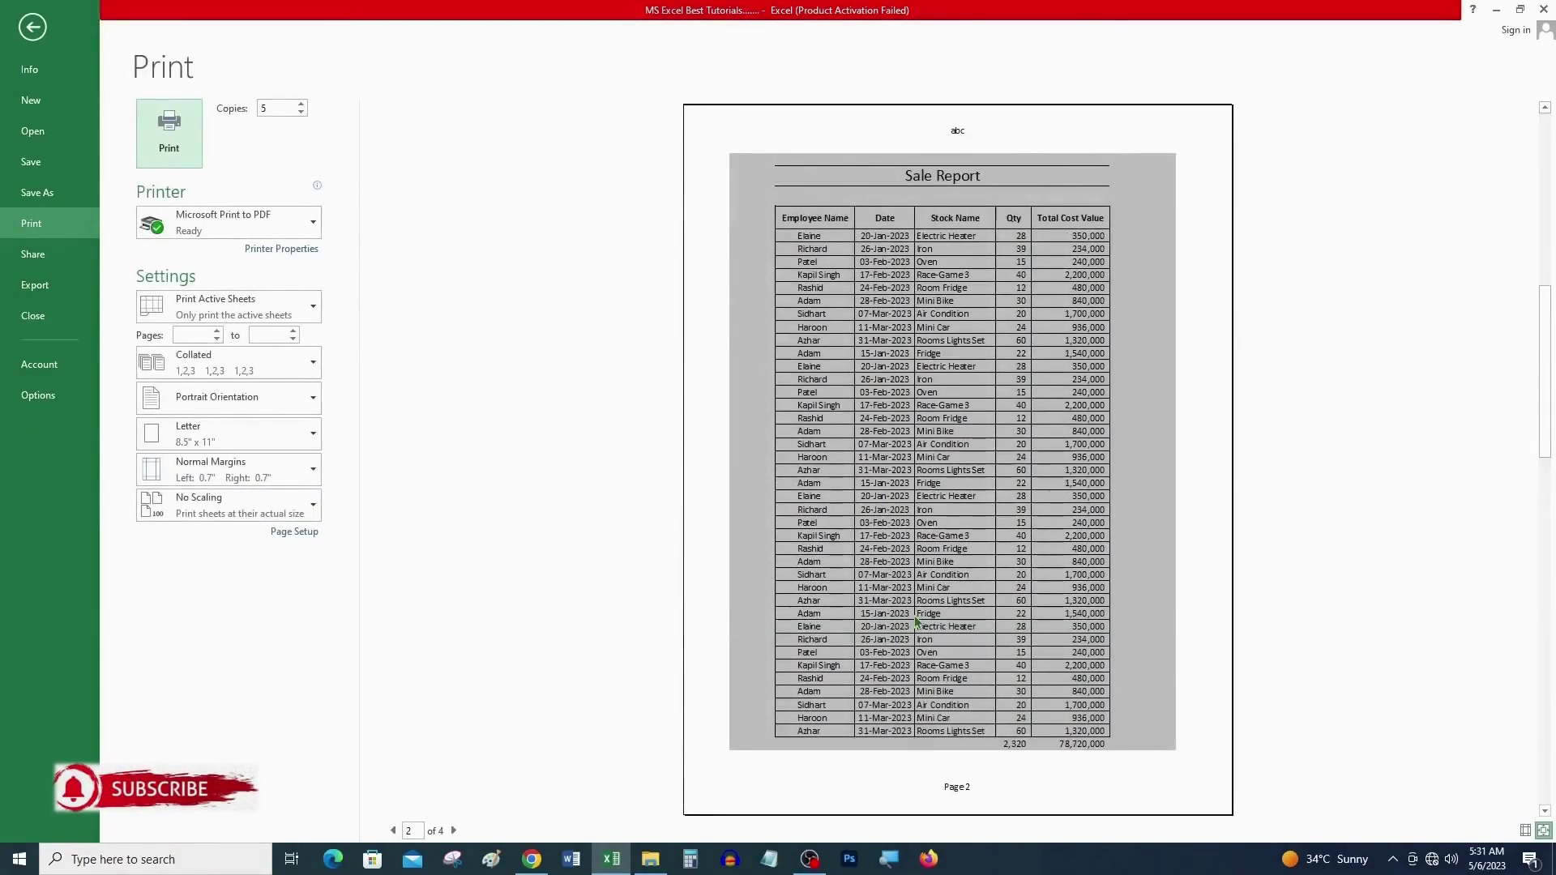
# Step: Check the page setup's sheet options and keep the page order at Down, then over
pyautogui.click(304, 532)
pyautogui.click(805, 313)
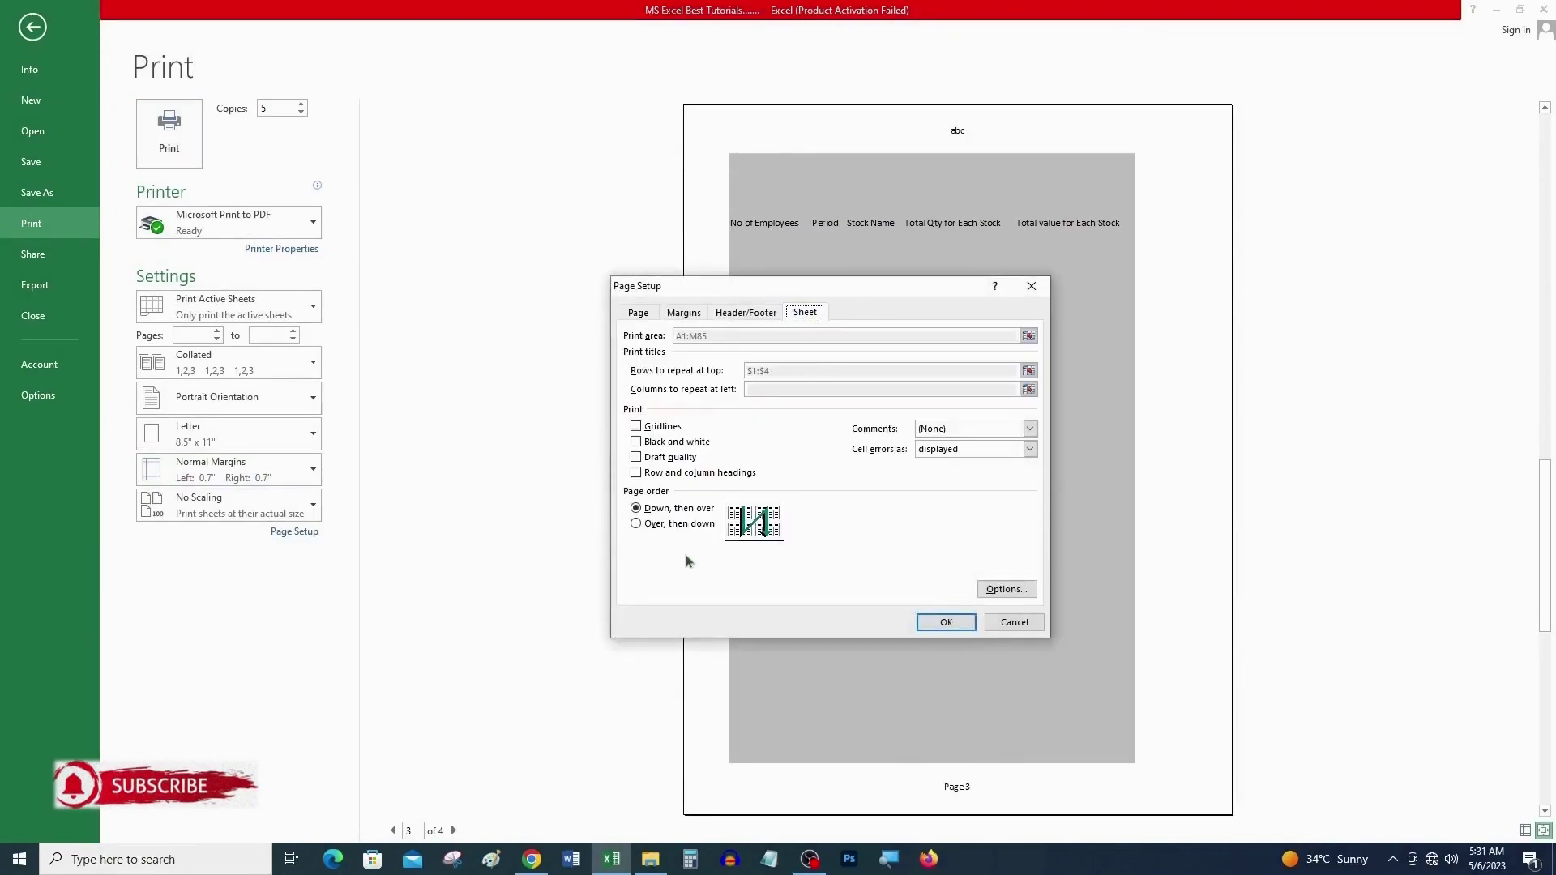
pyautogui.click(670, 508)
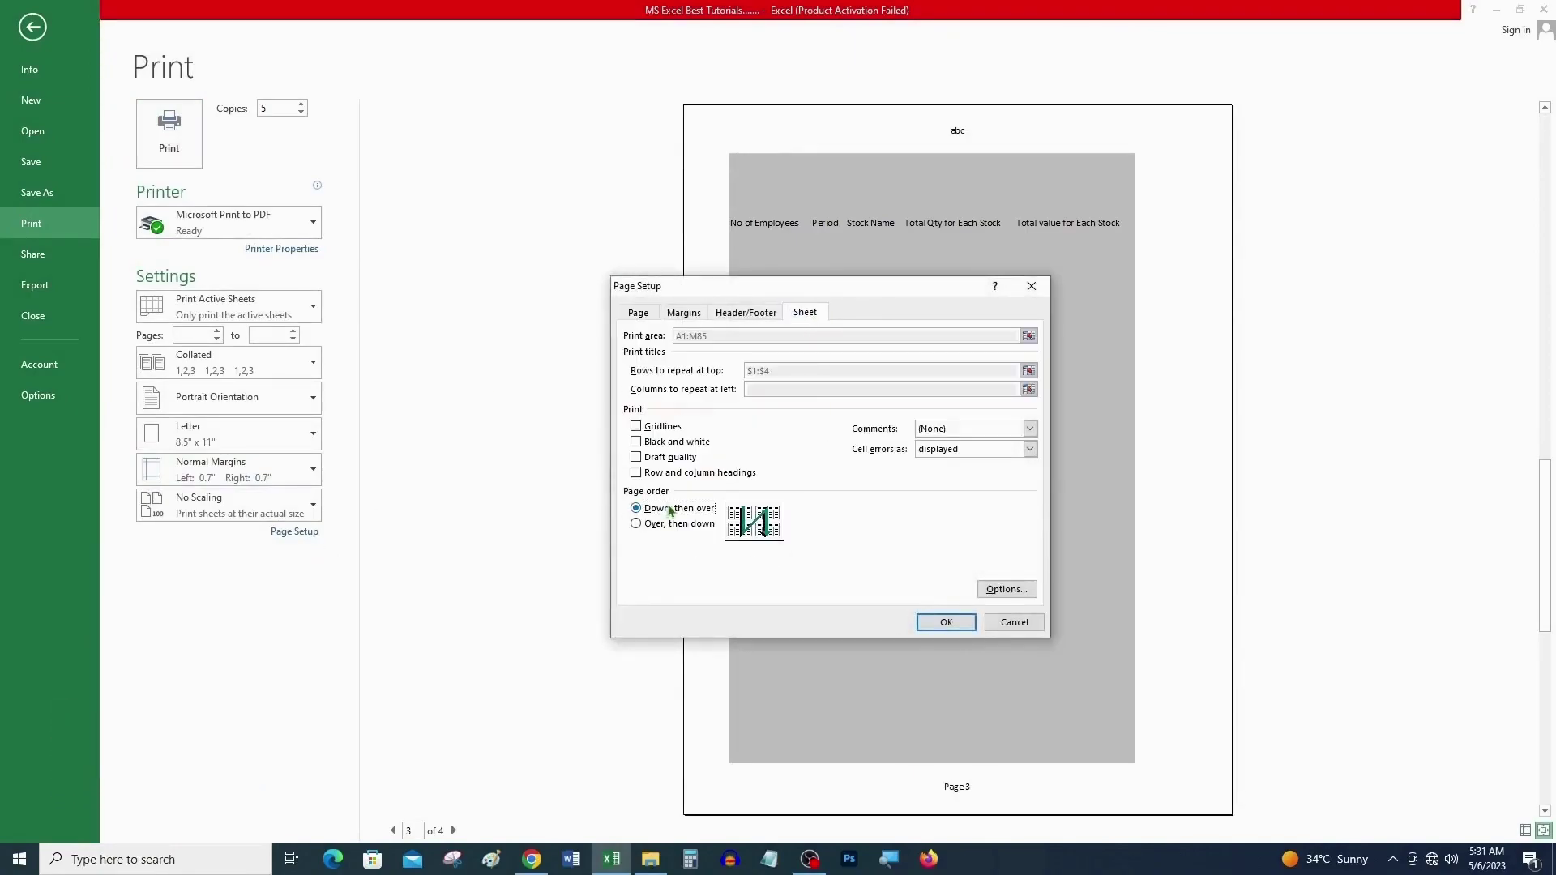
pyautogui.click(947, 622)
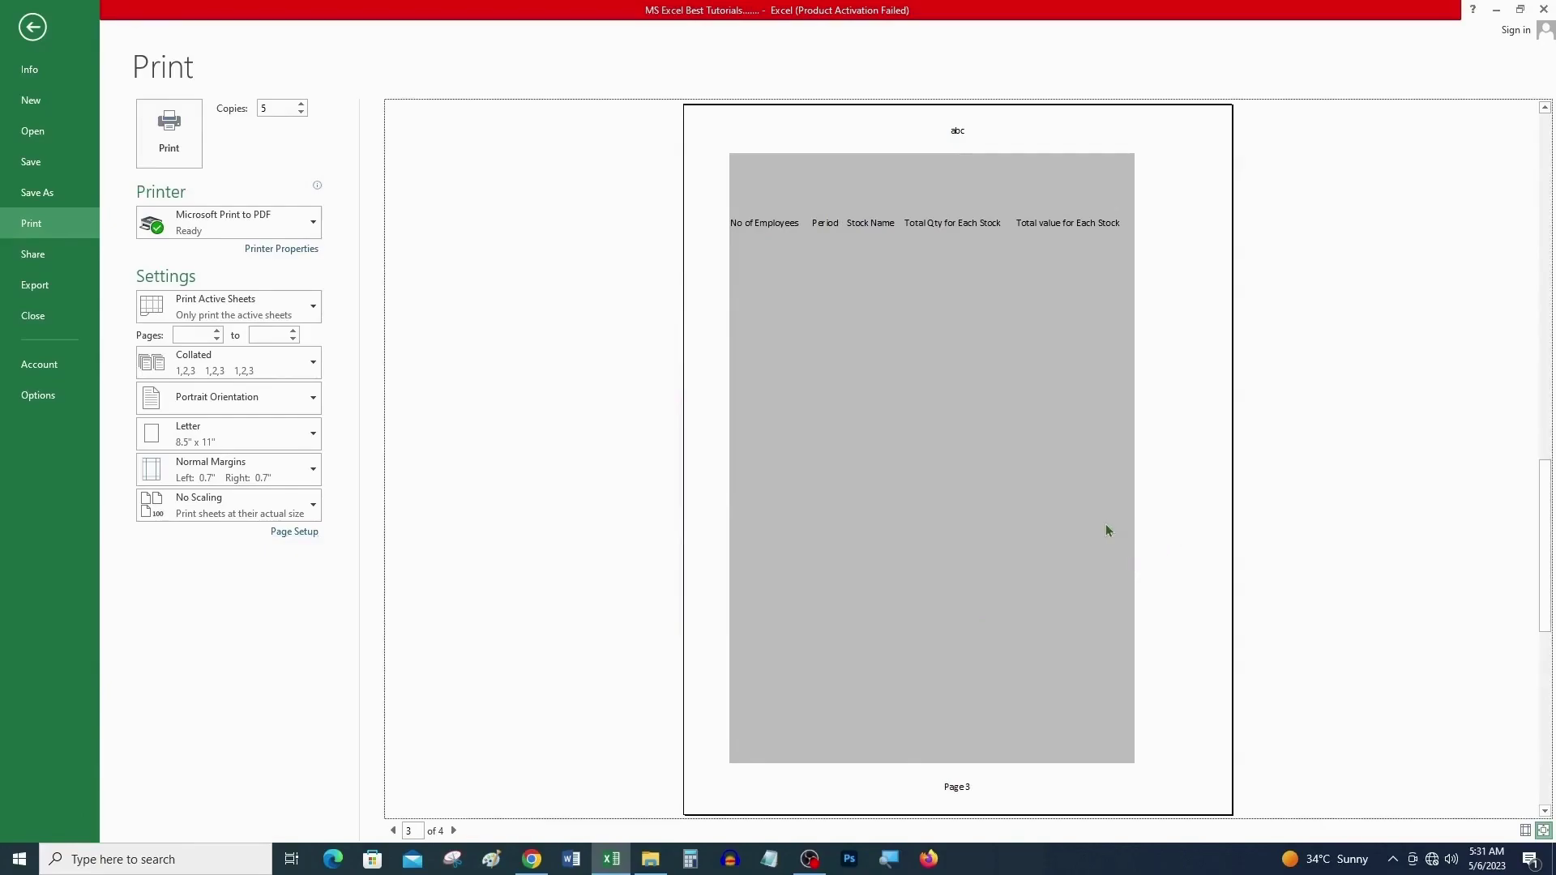
# Step: Reload the print preview from page 1, look through to page 4 and return to the sheet
pyautogui.press('Escape')
pyautogui.hotkey('ctrl', 'p')
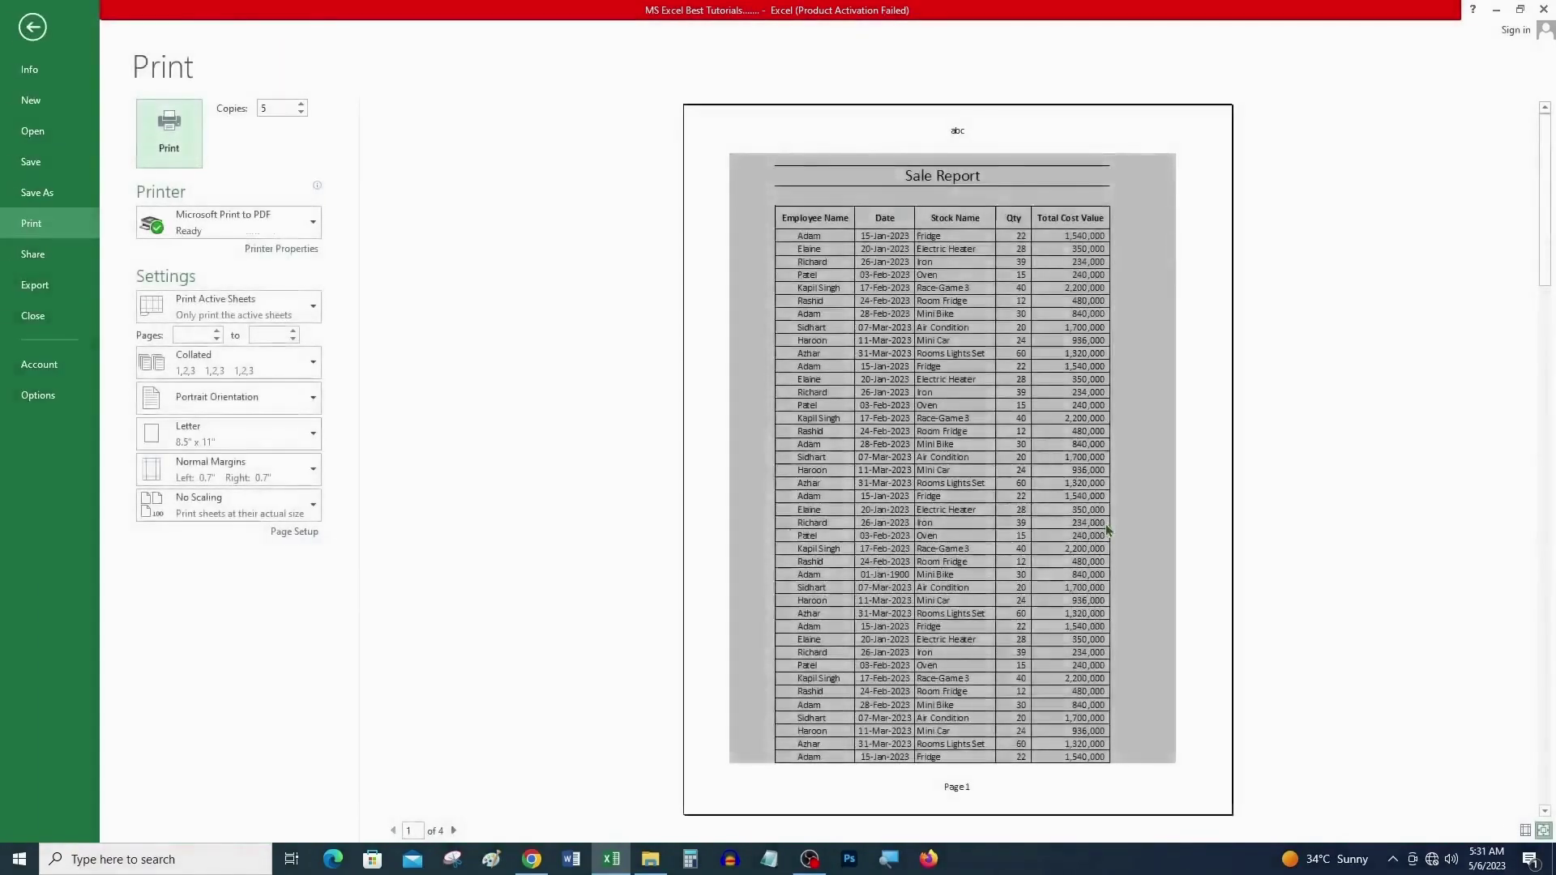
pyautogui.scroll(-2, 927, 516)
pyautogui.scroll(-1, 925, 510)
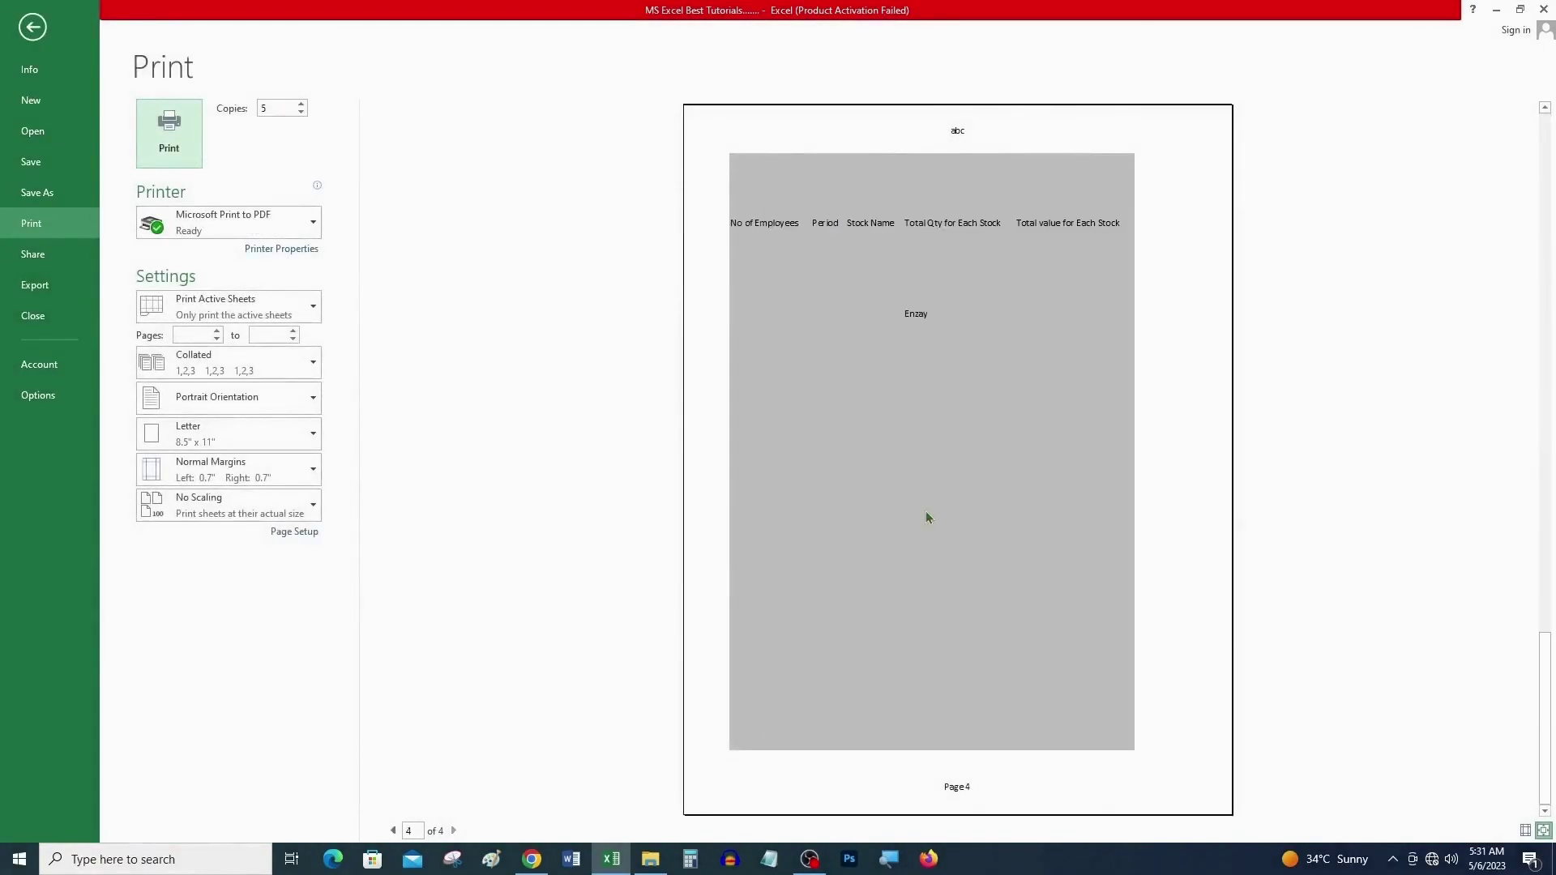
pyautogui.press('Escape')
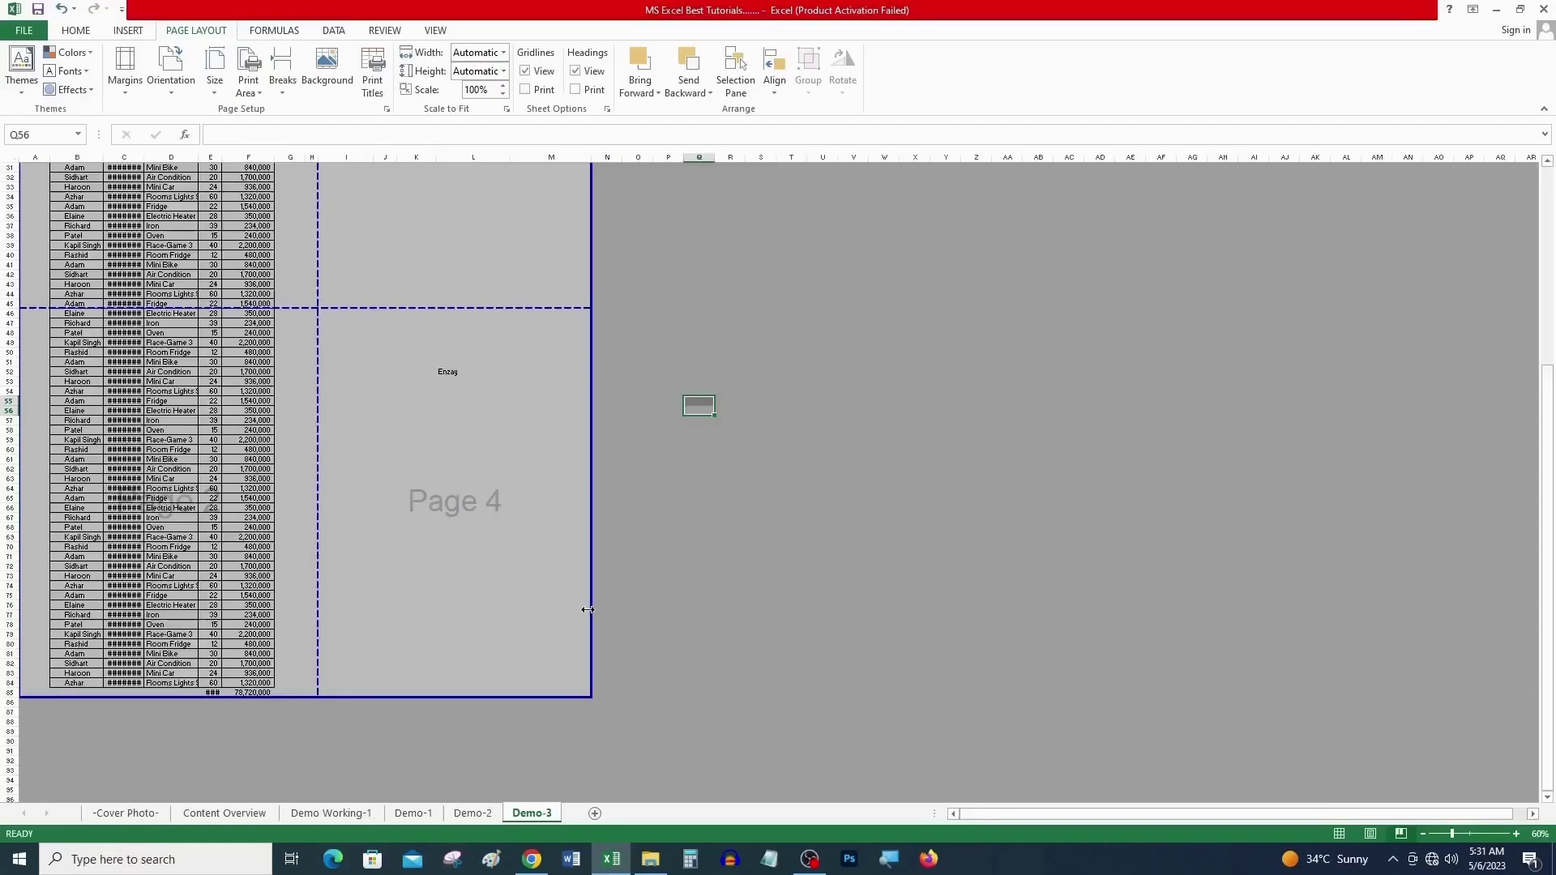
# Step: Look over the Demo Working-1 and Demo-1 sheets and switch to the Content Overview sheet
pyautogui.scroll(6, 632, 583)
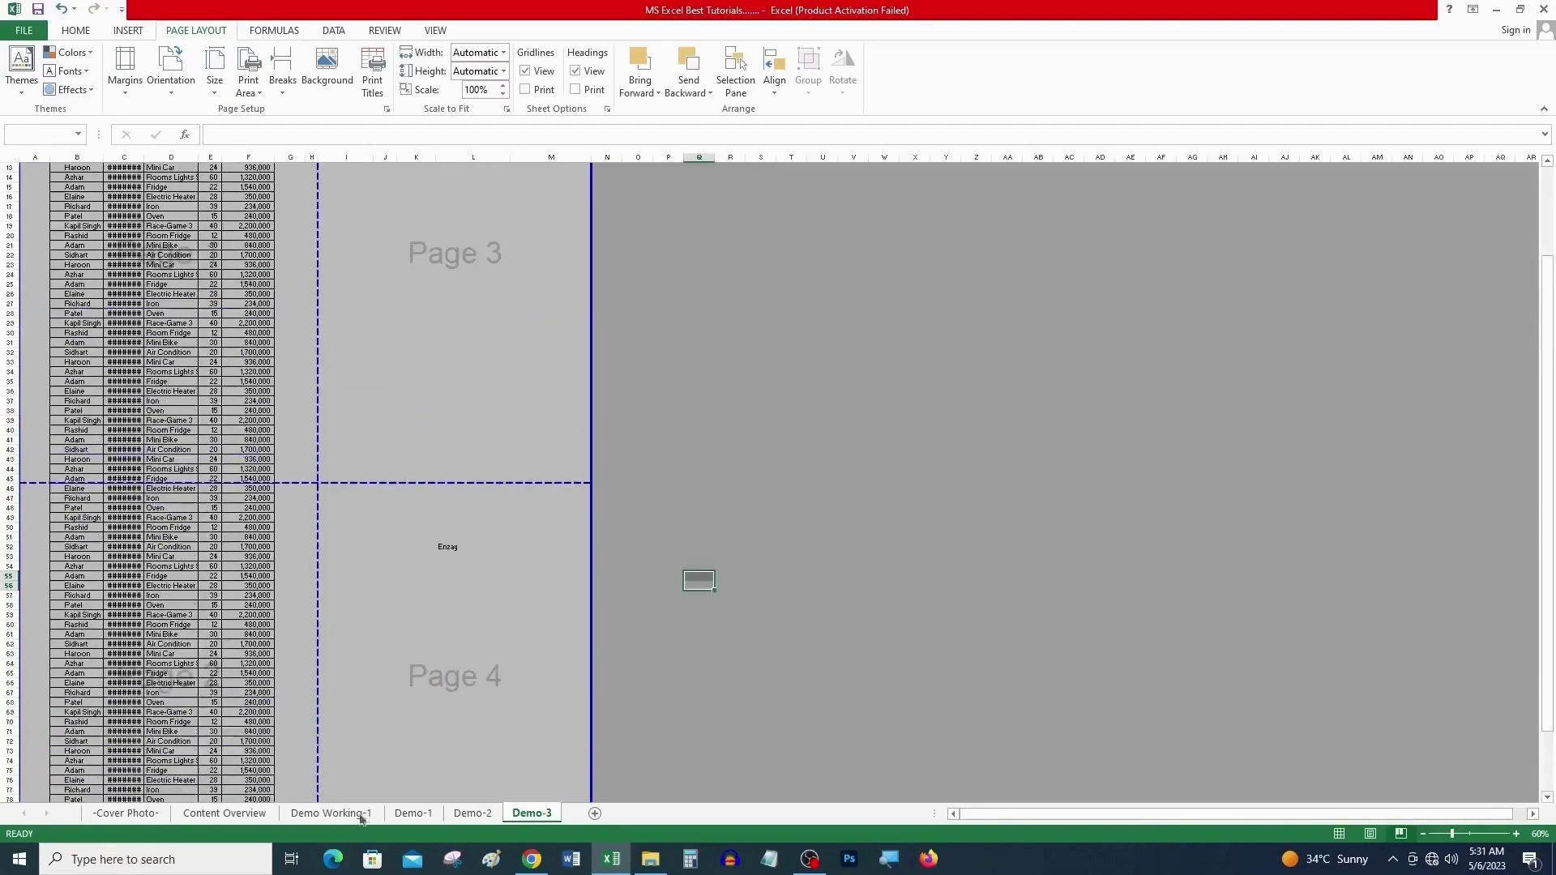
pyautogui.click(441, 817)
pyautogui.click(357, 817)
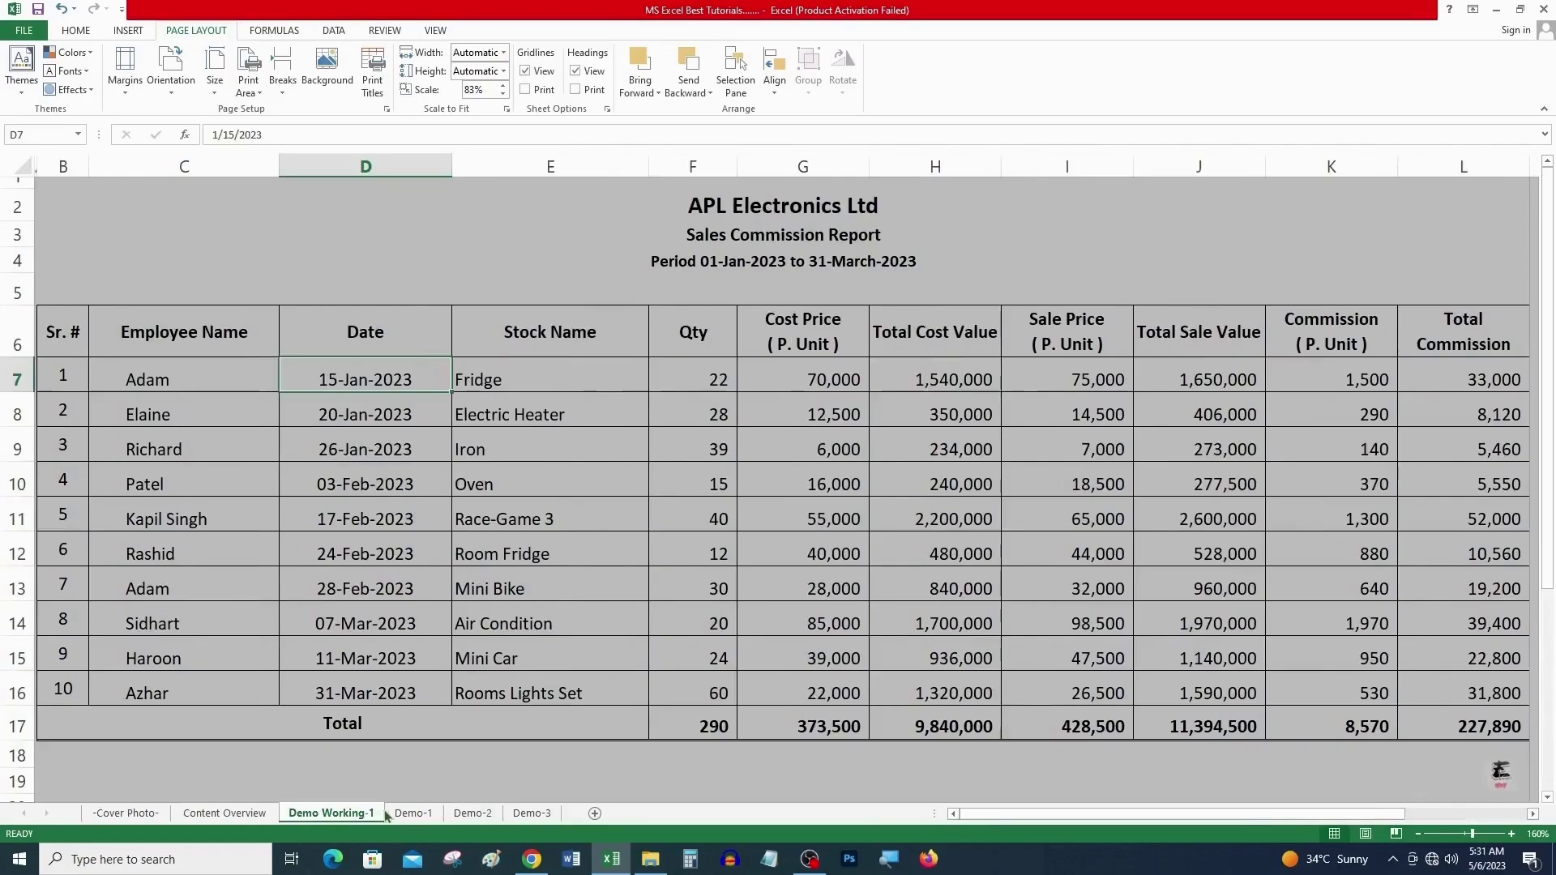
pyautogui.click(413, 814)
pyautogui.click(247, 816)
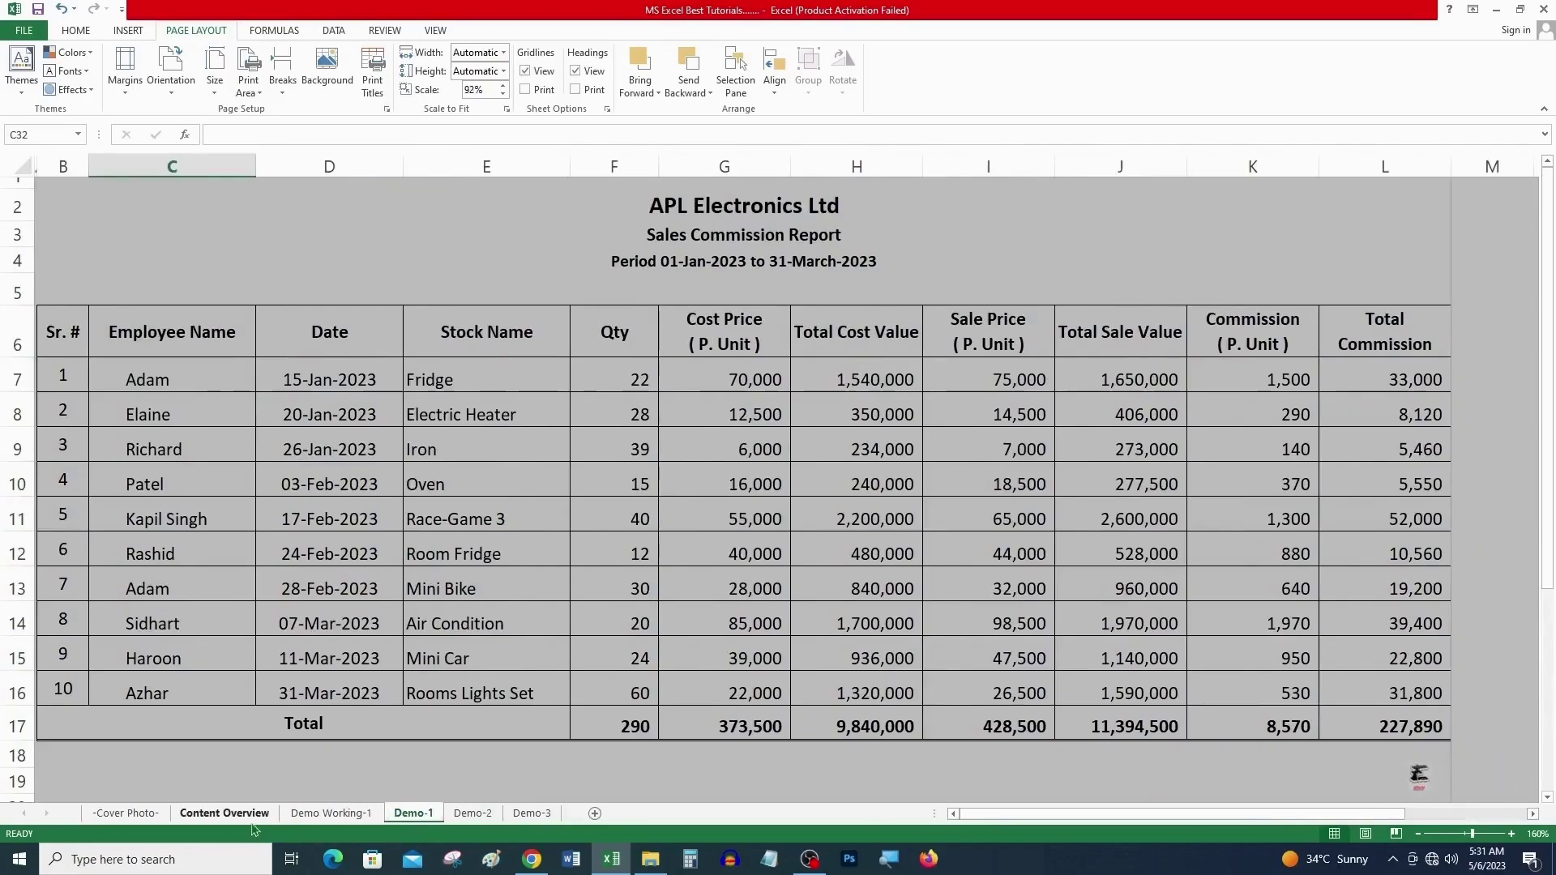